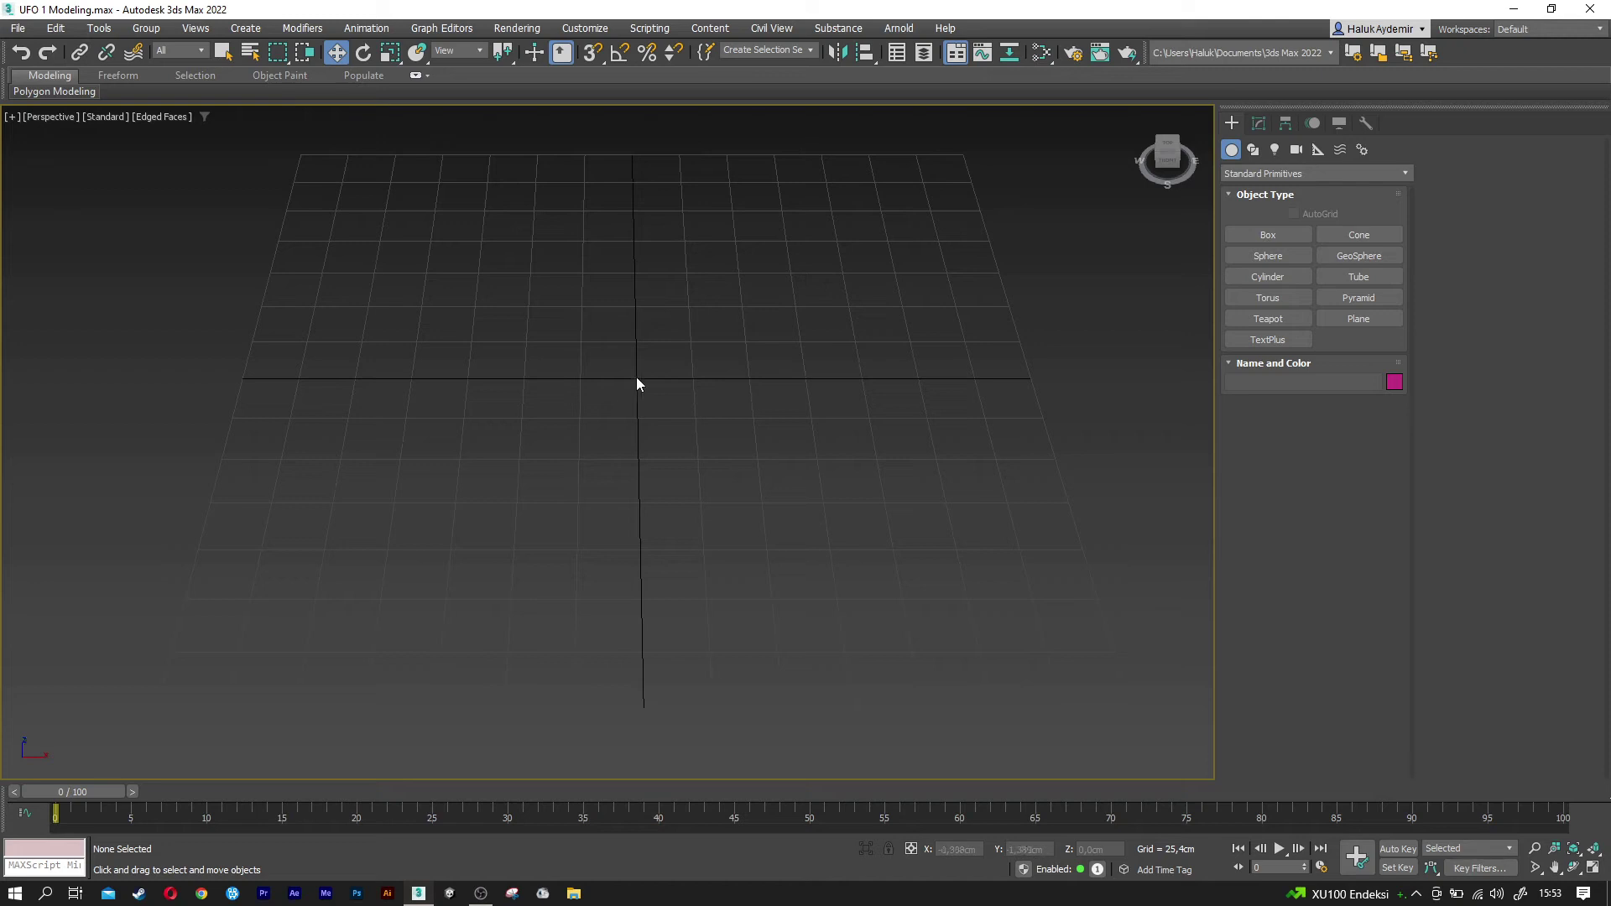
- Create a cylinder with radius 50 cm, height 3 cm, 1 height segment and 12 sides
left_click(1255, 277)
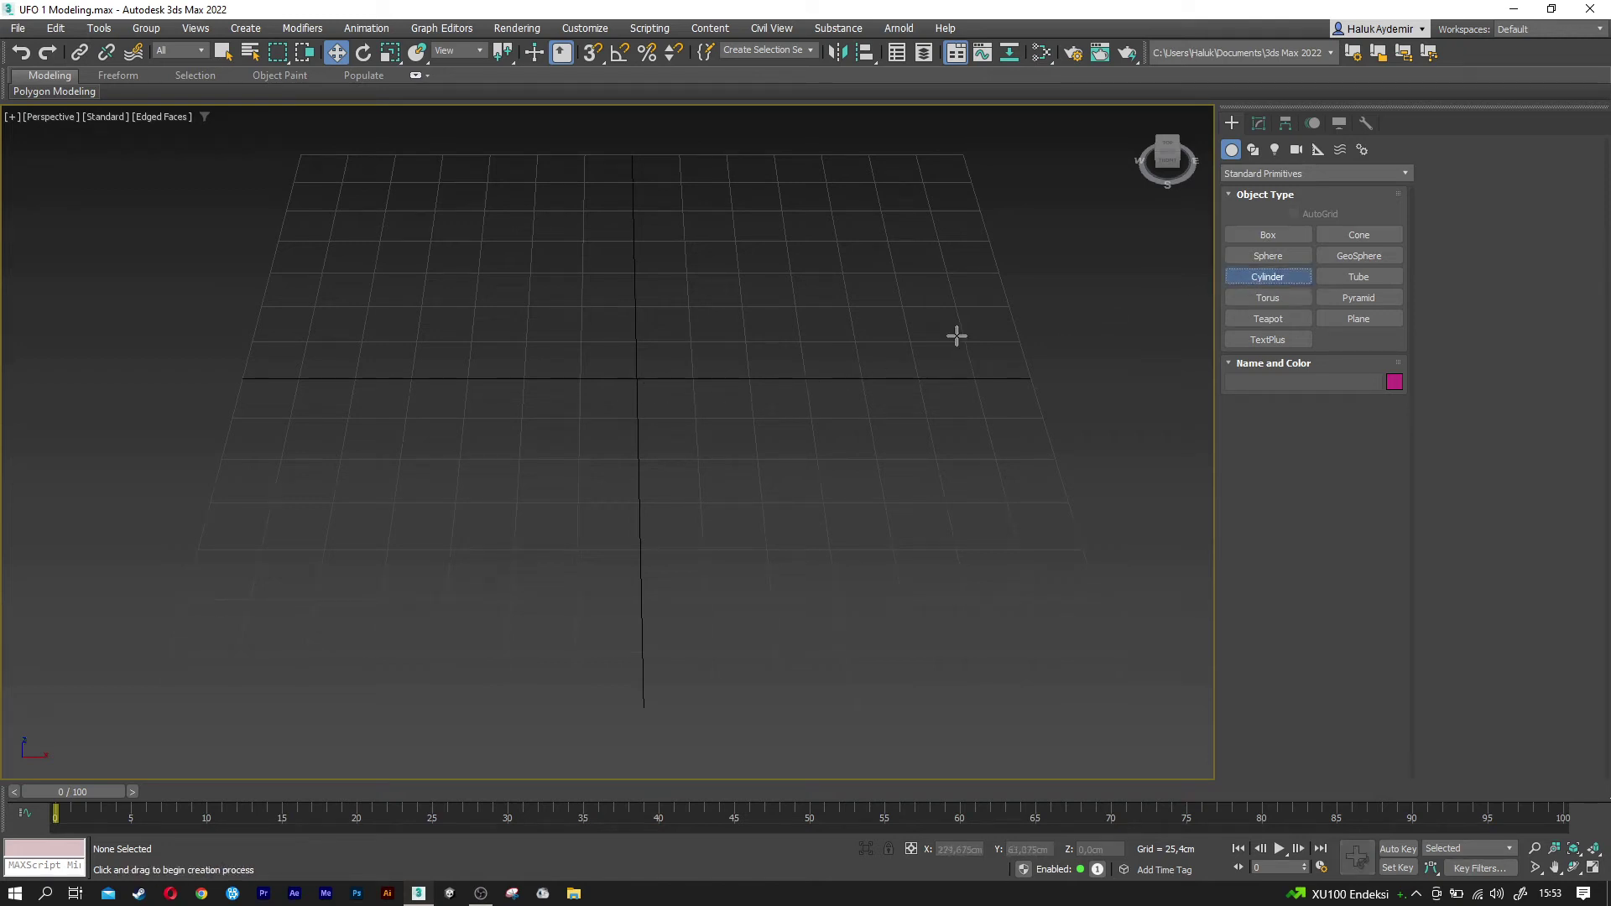
left_click_drag(633, 380, 684, 457)
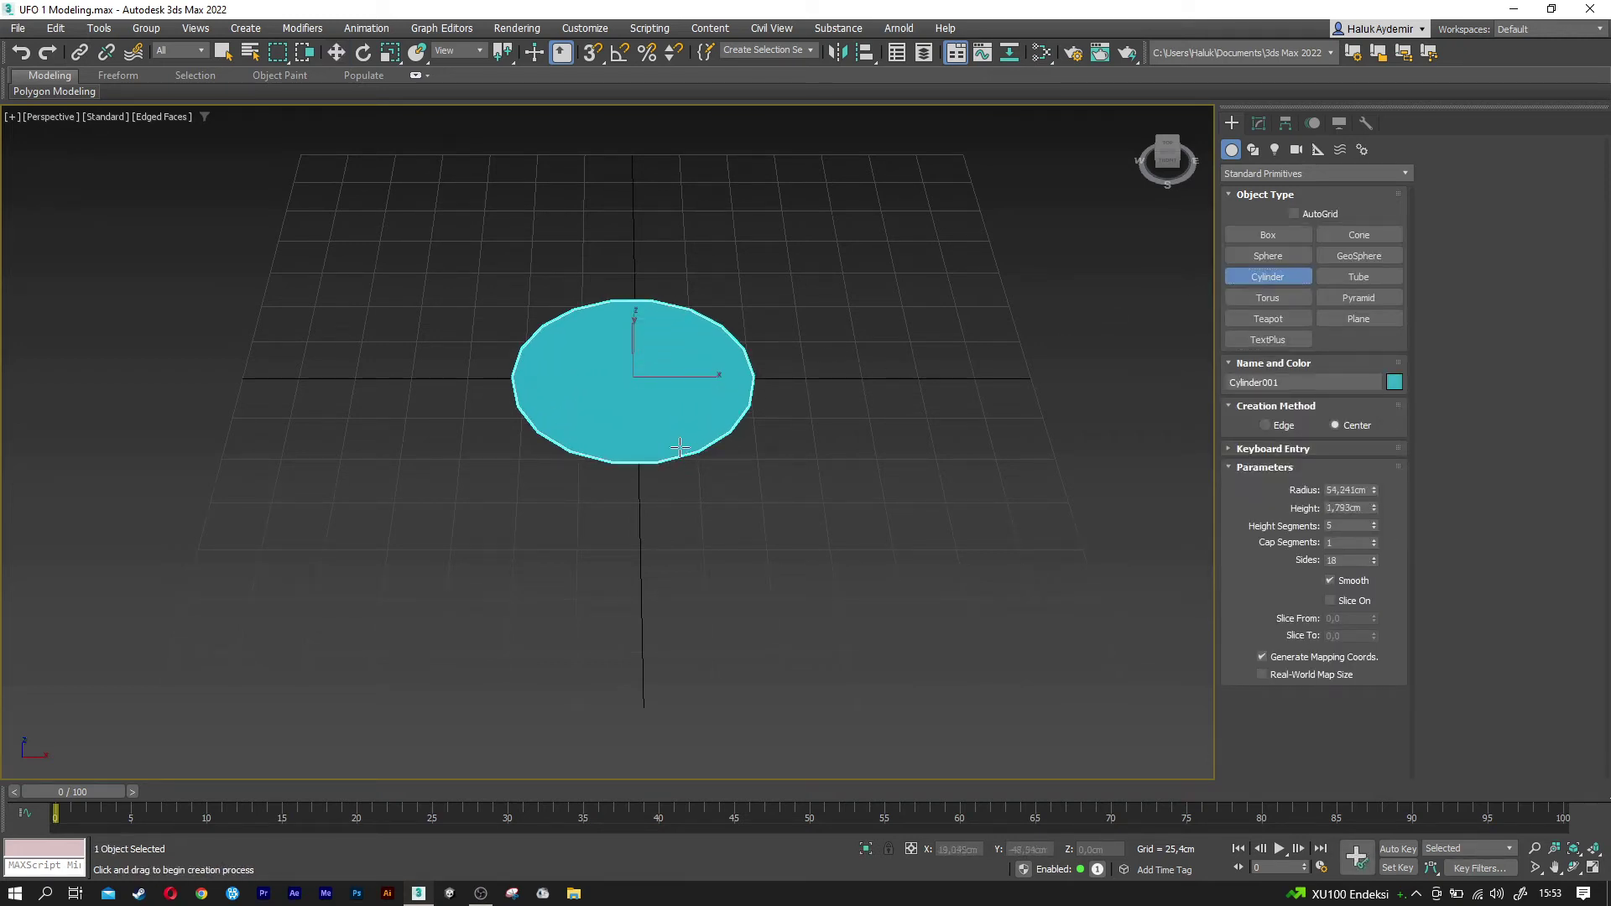
left_click(715, 439)
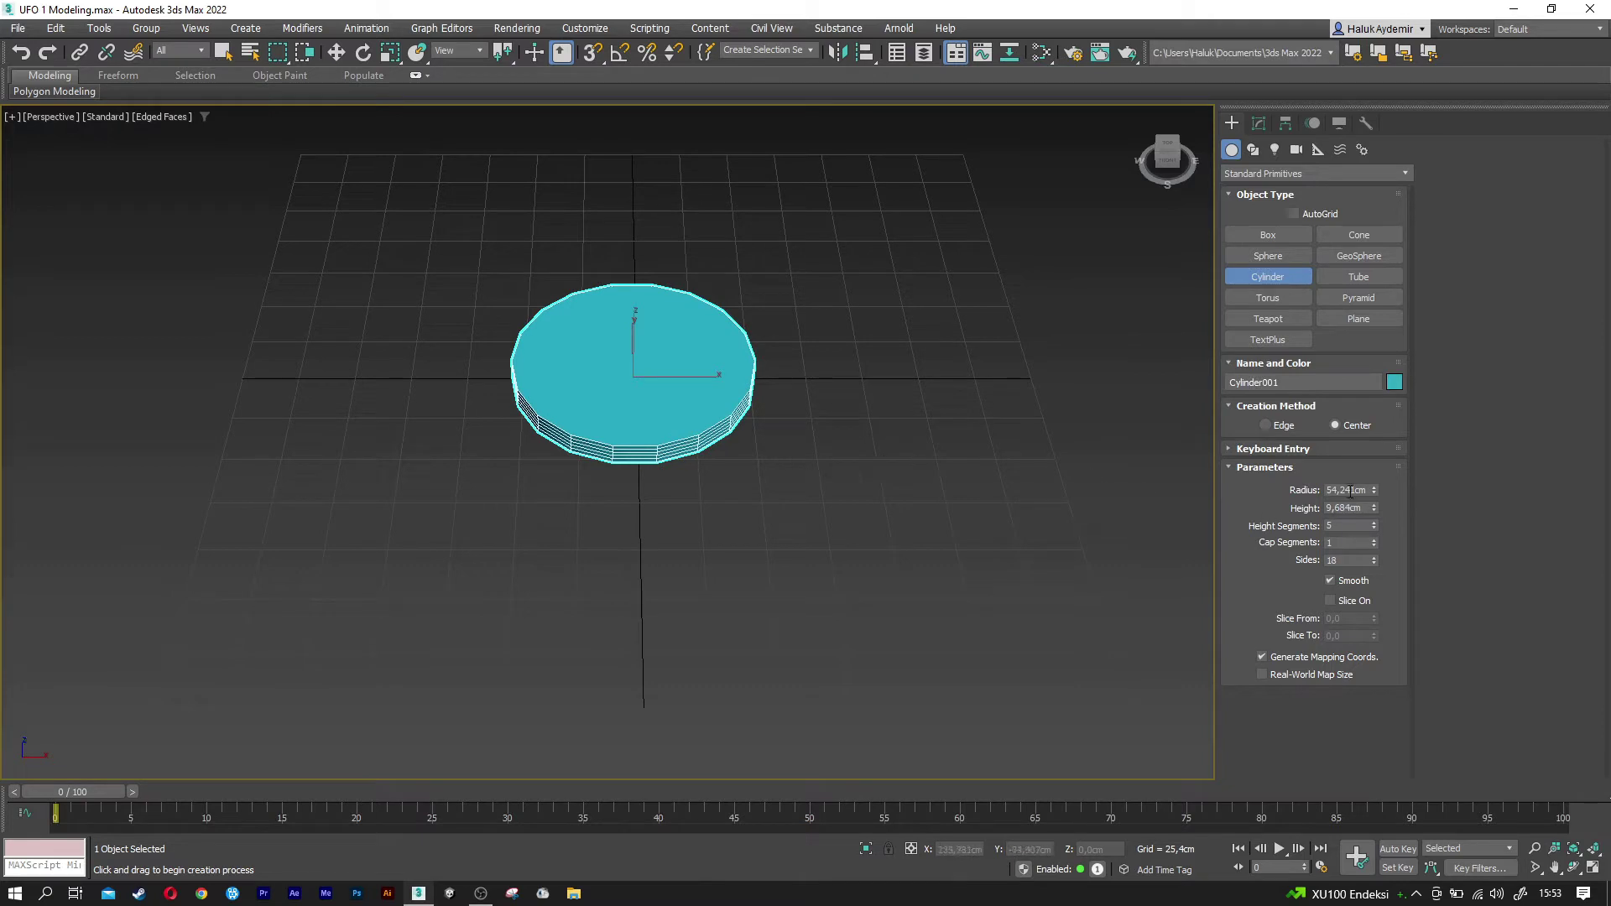
type("50")
key("Tab")
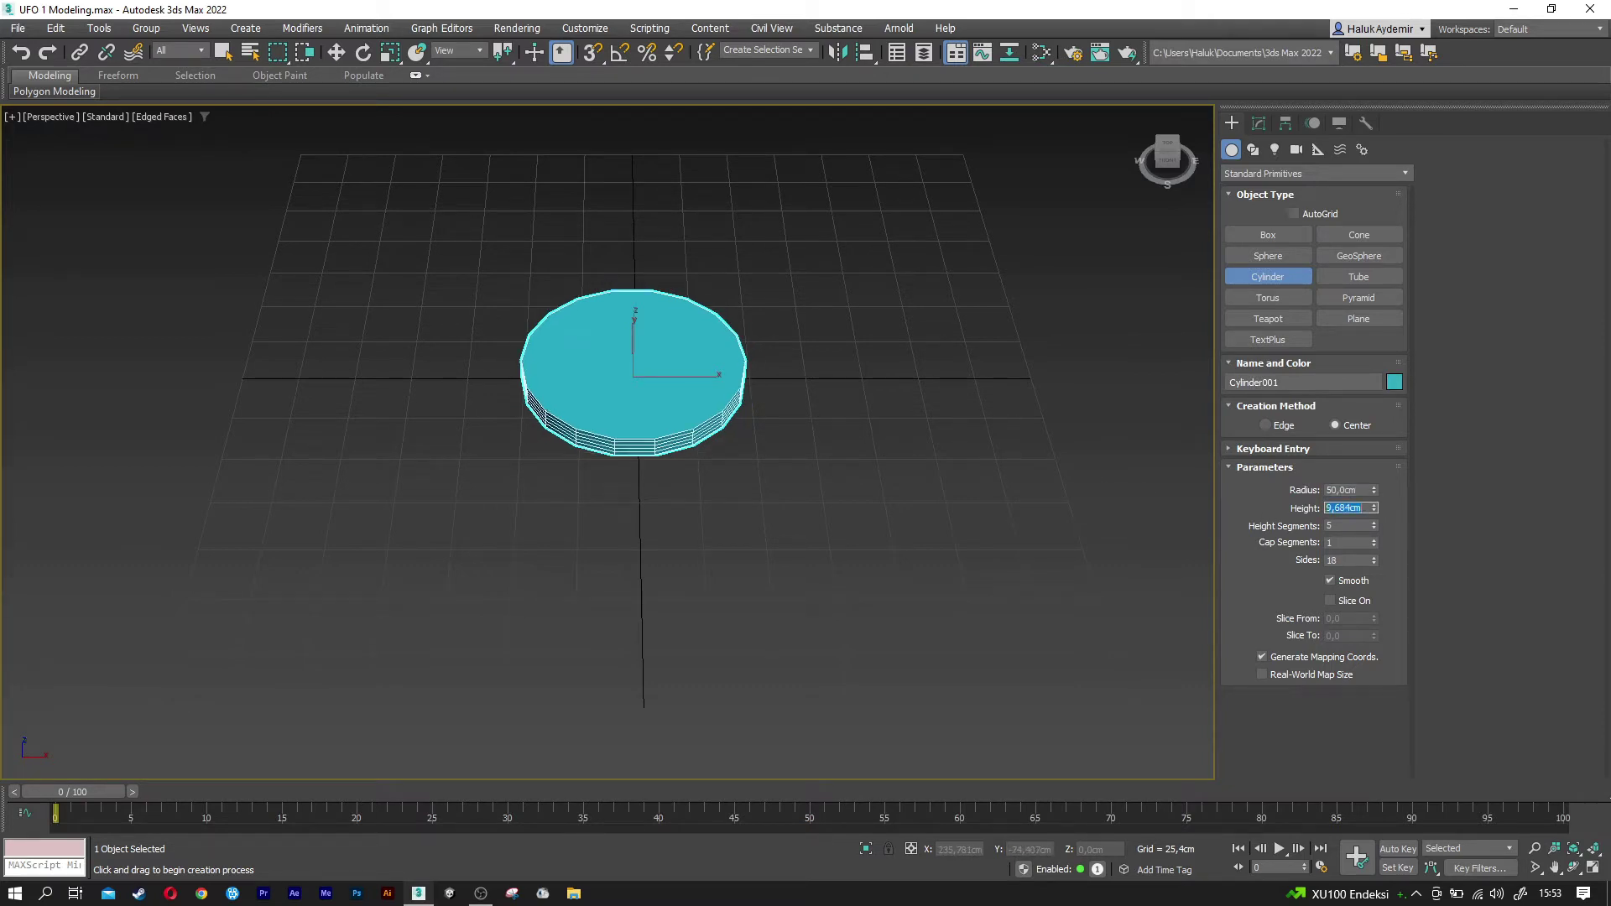
key("Tab")
type("1")
key("Tab")
key("Tab")
type("1")
key("Return")
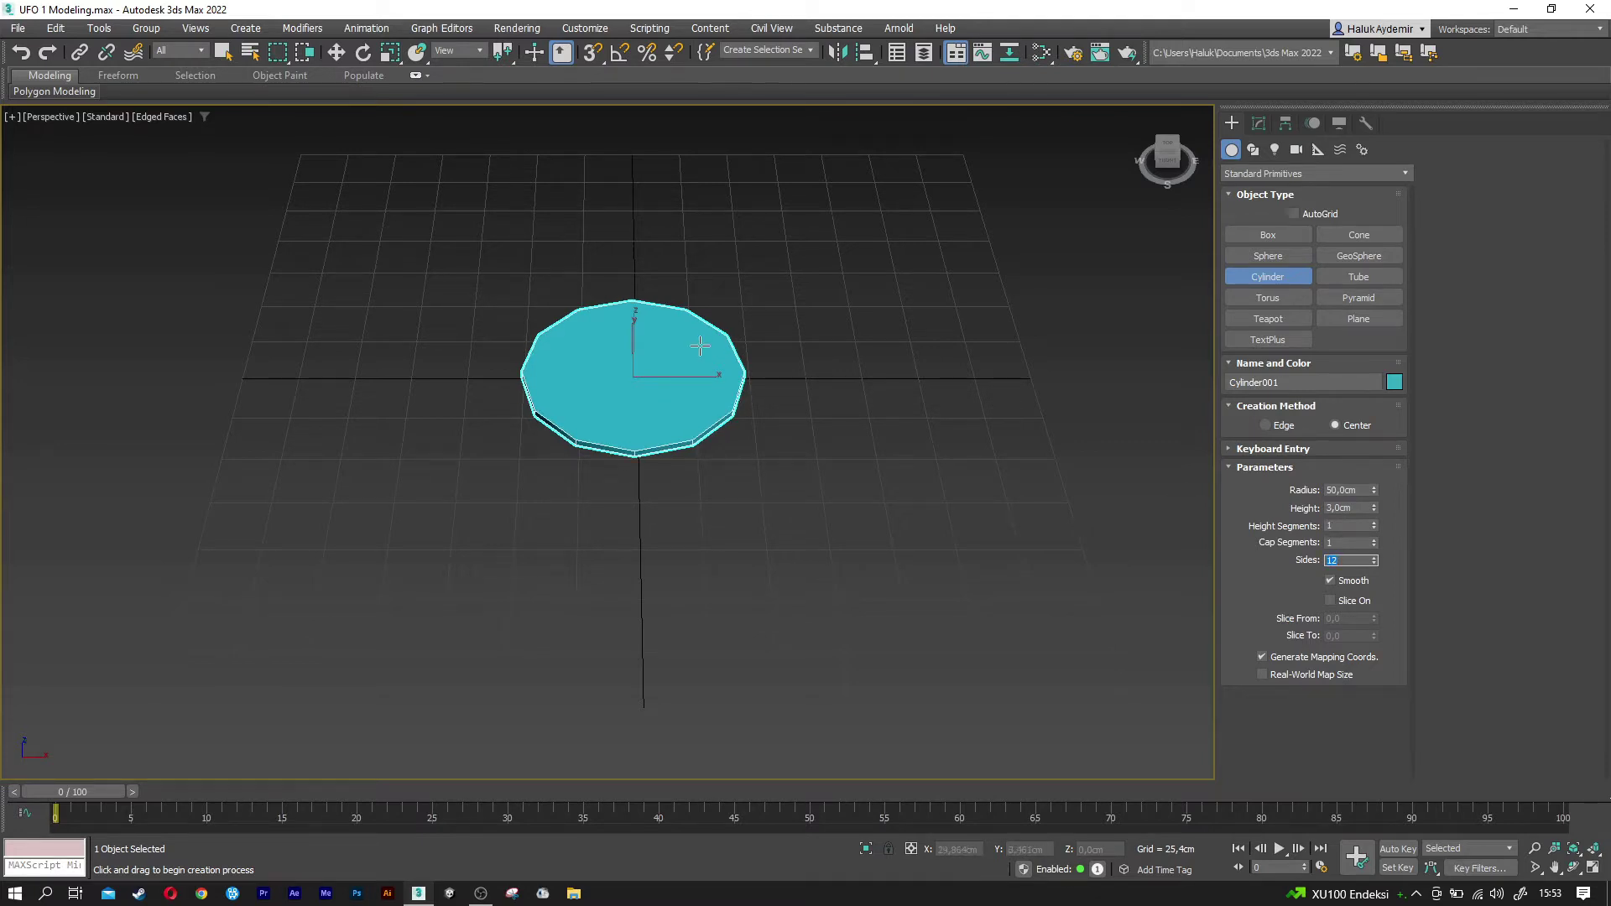
- With Angle Snap on, rotate the disc 15° about its vertical Z axis
scroll(632, 396, "up", 2)
scroll(632, 395, "up", 2)
key("e")
middle_click_drag(632, 395, 659, 431, "alt")
key("a")
left_click_drag(678, 392, 688, 383)
key("w")
left_click_drag(1167, 152, 1182, 195)
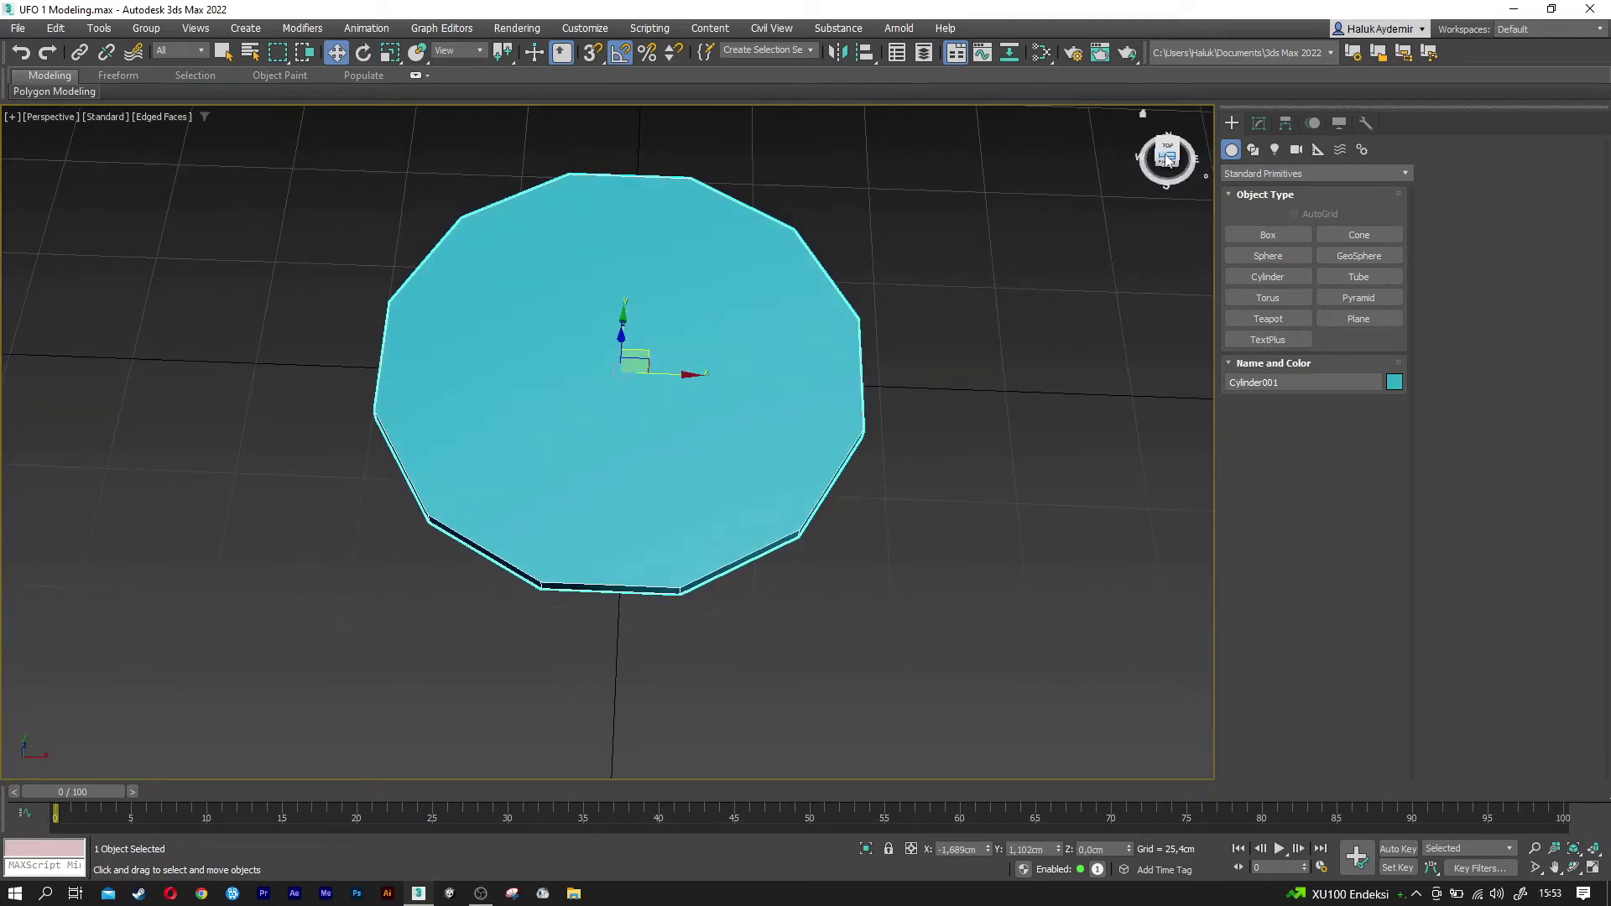
left_click(1171, 164)
- Add an Edit Poly modifier to the disc and enter Polygon mode
left_click(1258, 123)
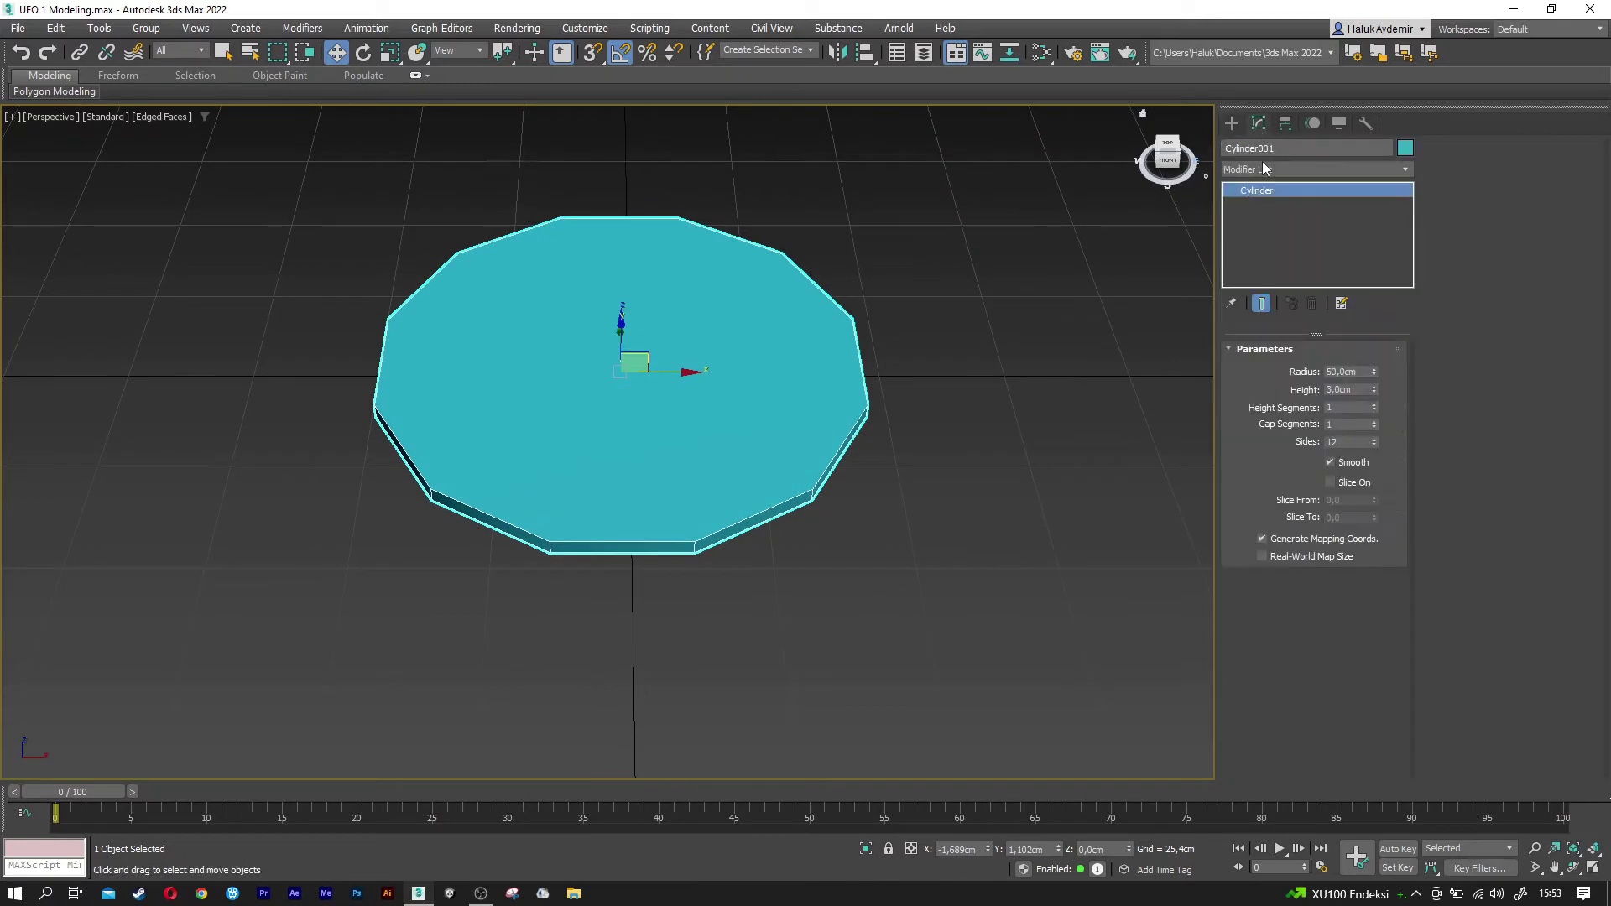
left_click(1265, 171)
type("esh")
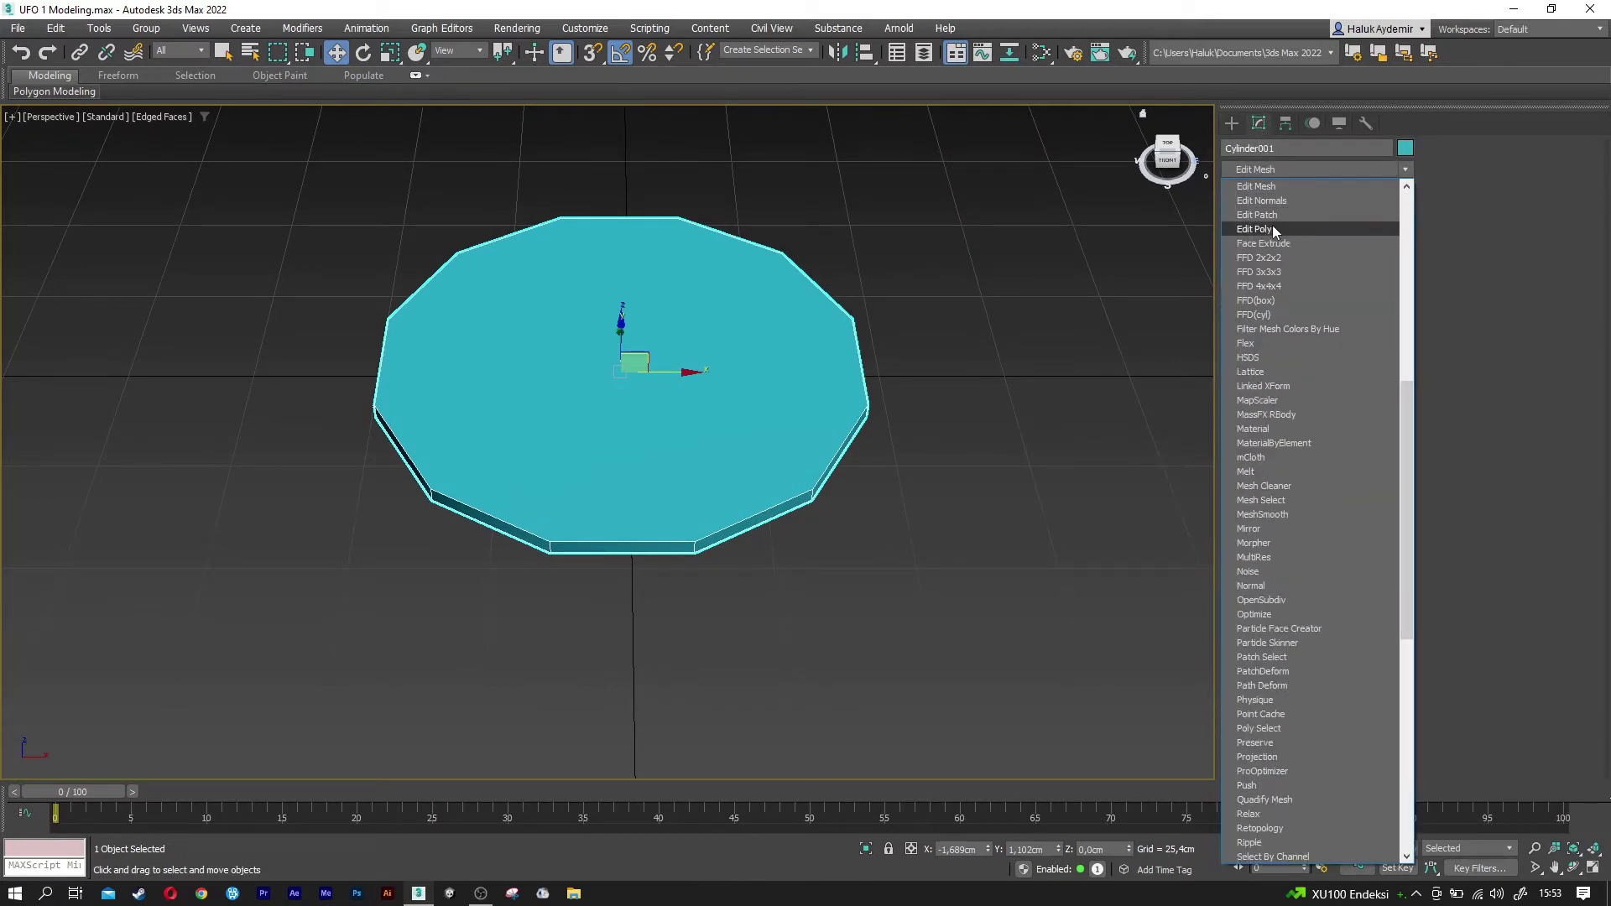
left_click(1272, 230)
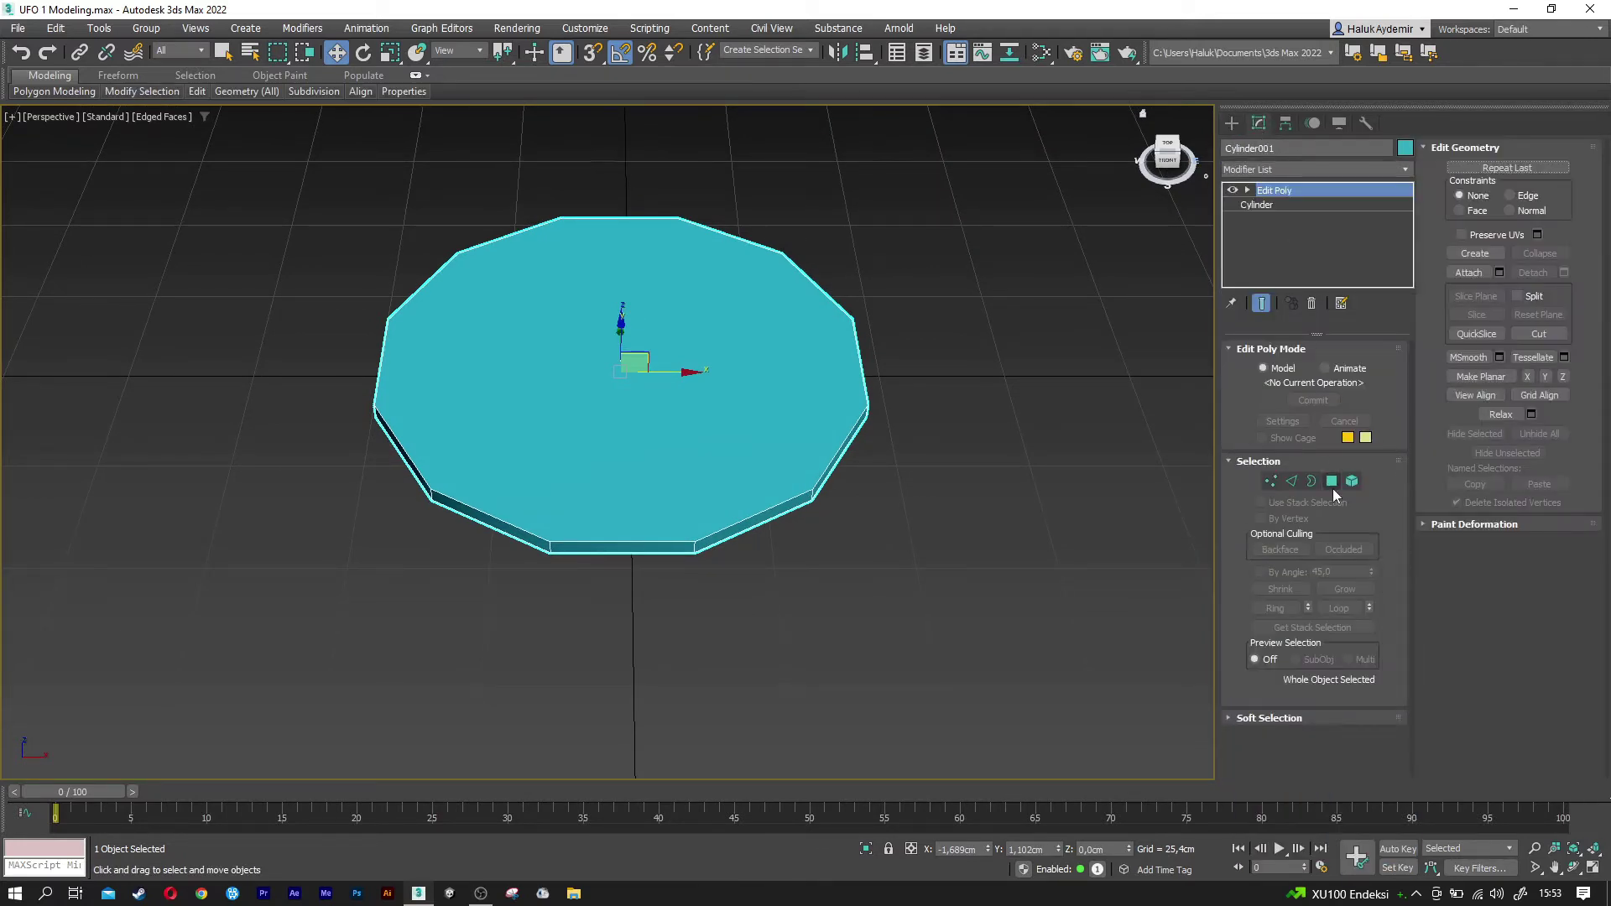
left_click(1332, 485)
- Select the disc's top and bottom faces and inset them 5 cm
key("ctrl+a")
left_click(674, 405)
mouse_move(674, 405)
middle_mouse_down("alt")
mouse_move(672, 316)
mouse_move(647, 360)
middle_mouse_up("alt")
left_click(647, 360, "ctrl")
middle_click_drag(629, 290, 630, 352, "alt")
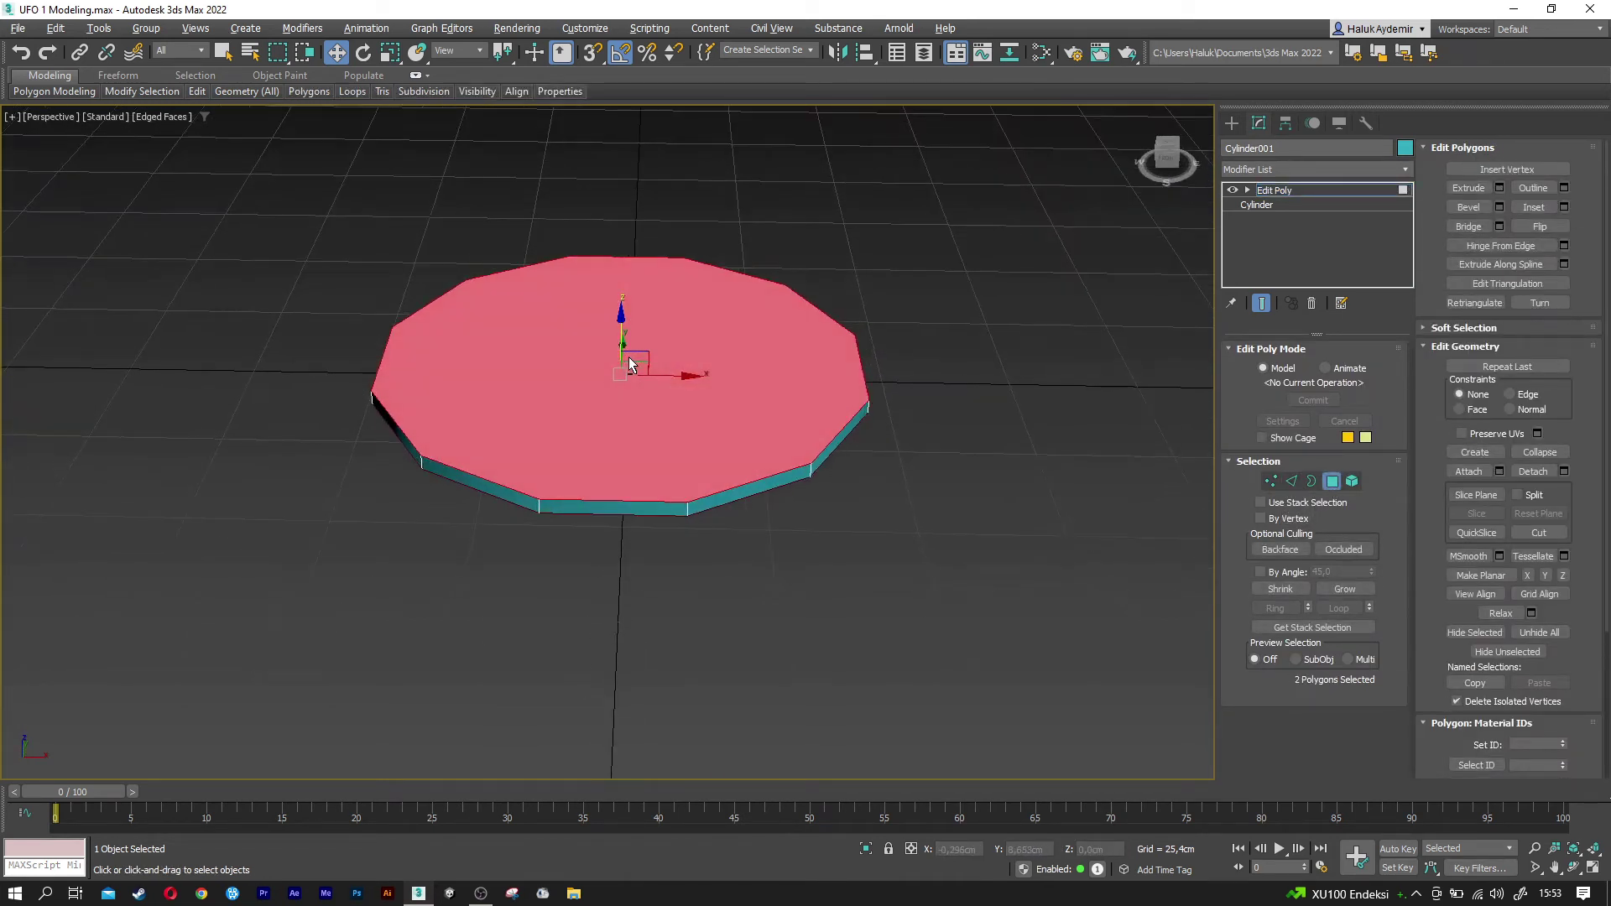
left_click(1564, 208)
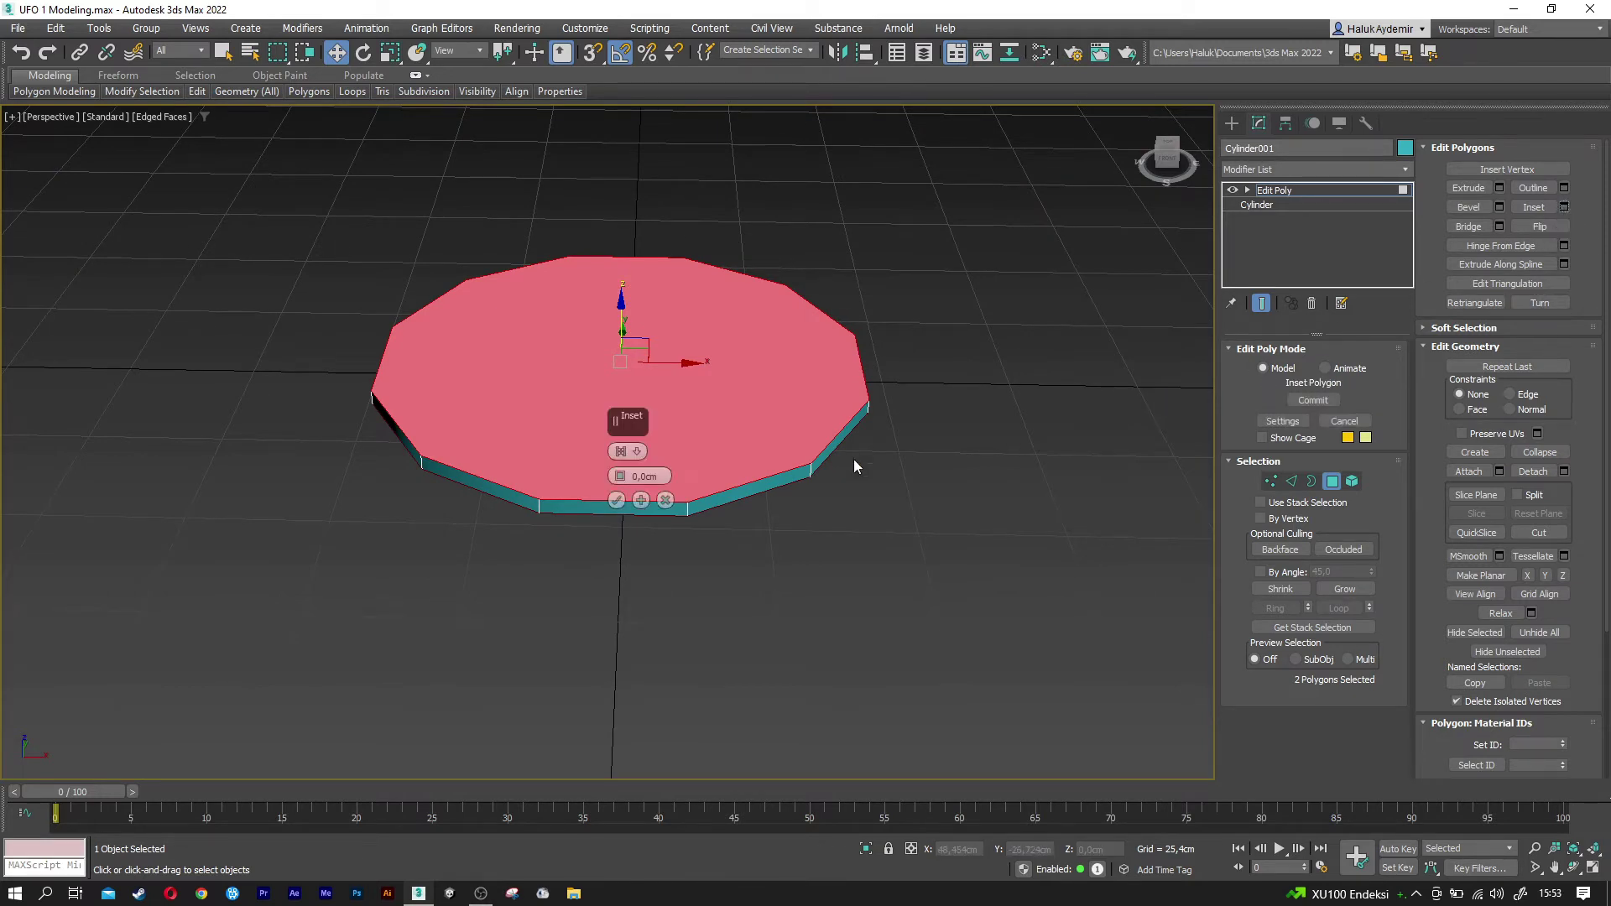
type("5")
key("Return")
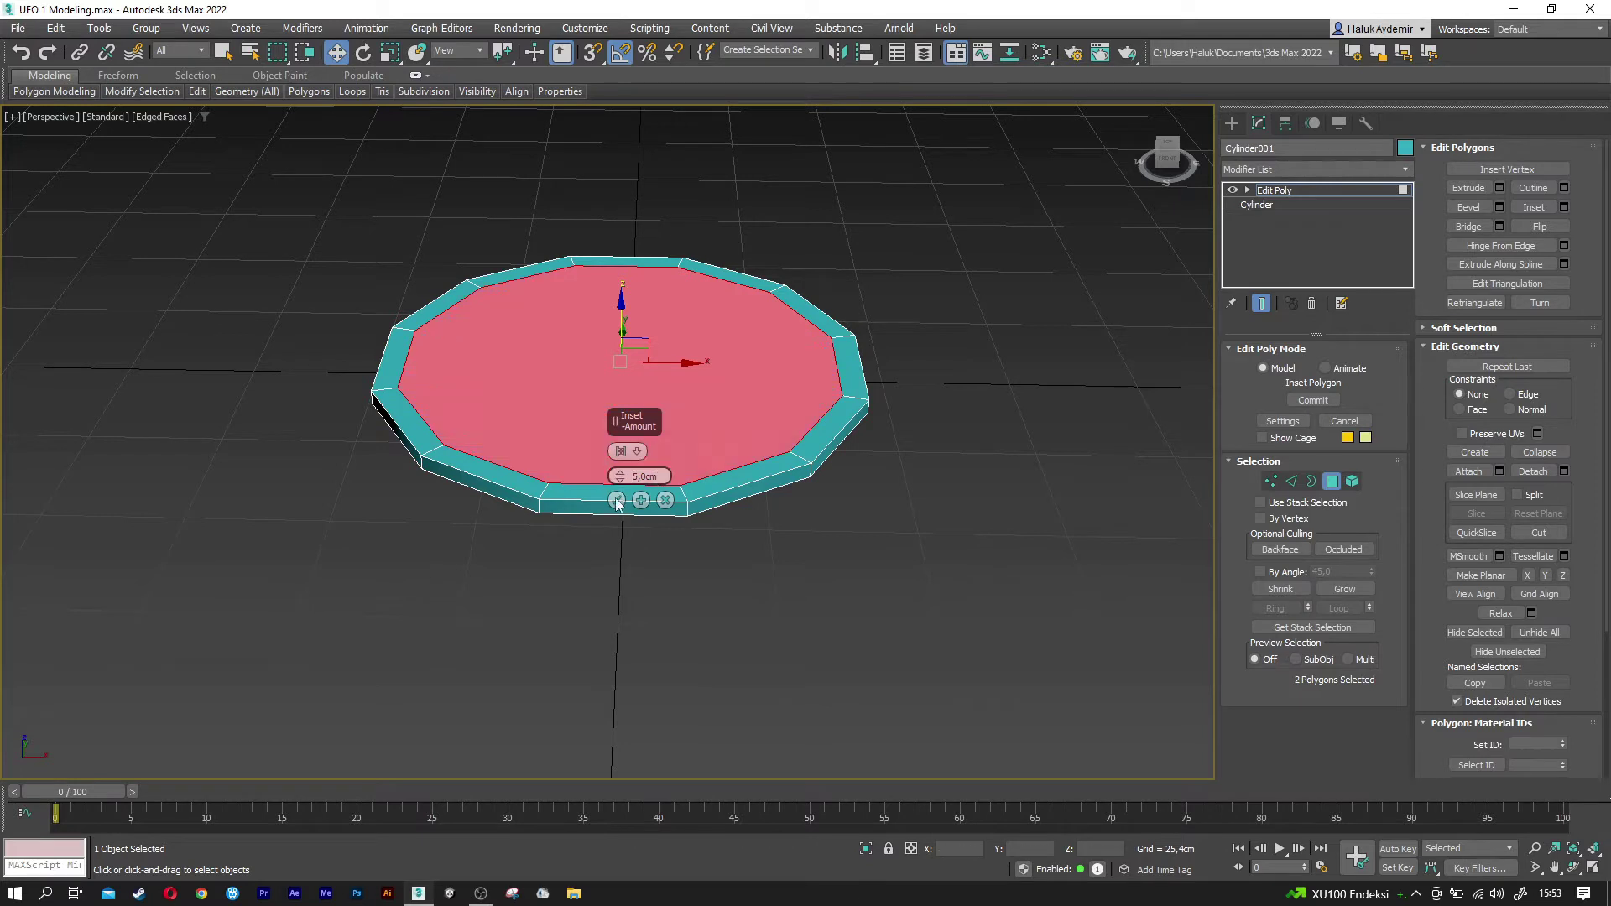
left_click(617, 500)
- Raise the inner top face to Z 6 cm
left_click(641, 621)
left_click(636, 433)
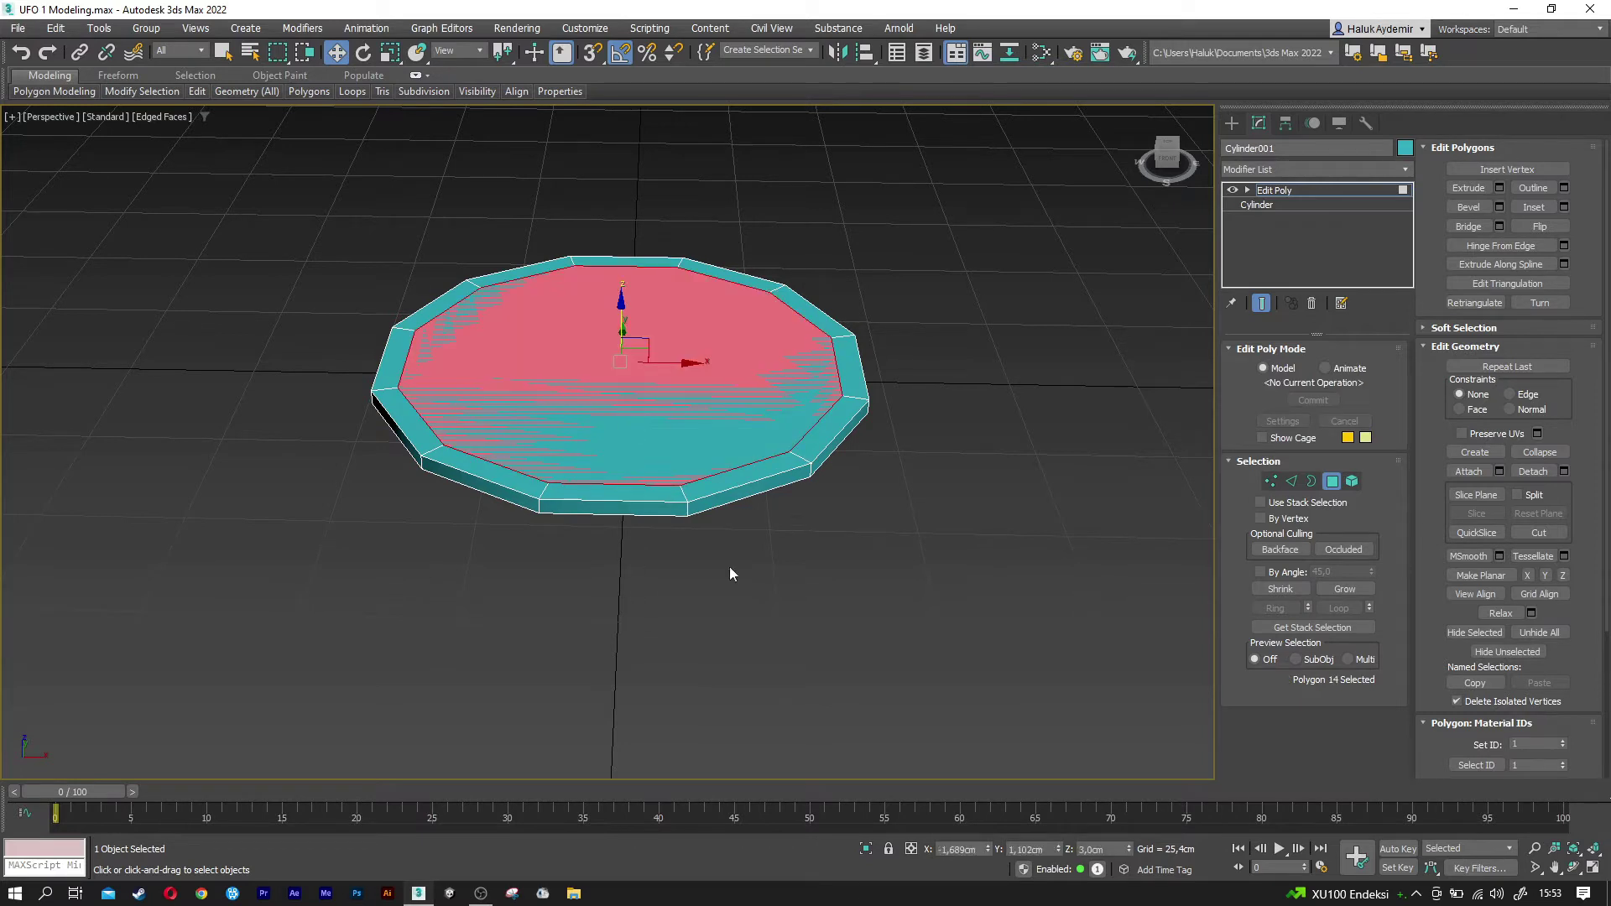
left_click(1106, 849)
key("Return")
left_click(968, 631)
- Sink the inner bottom face to a negative Z, then exit Polygon mode
middle_click_drag(968, 631, 637, 353, "alt")
left_click(623, 333)
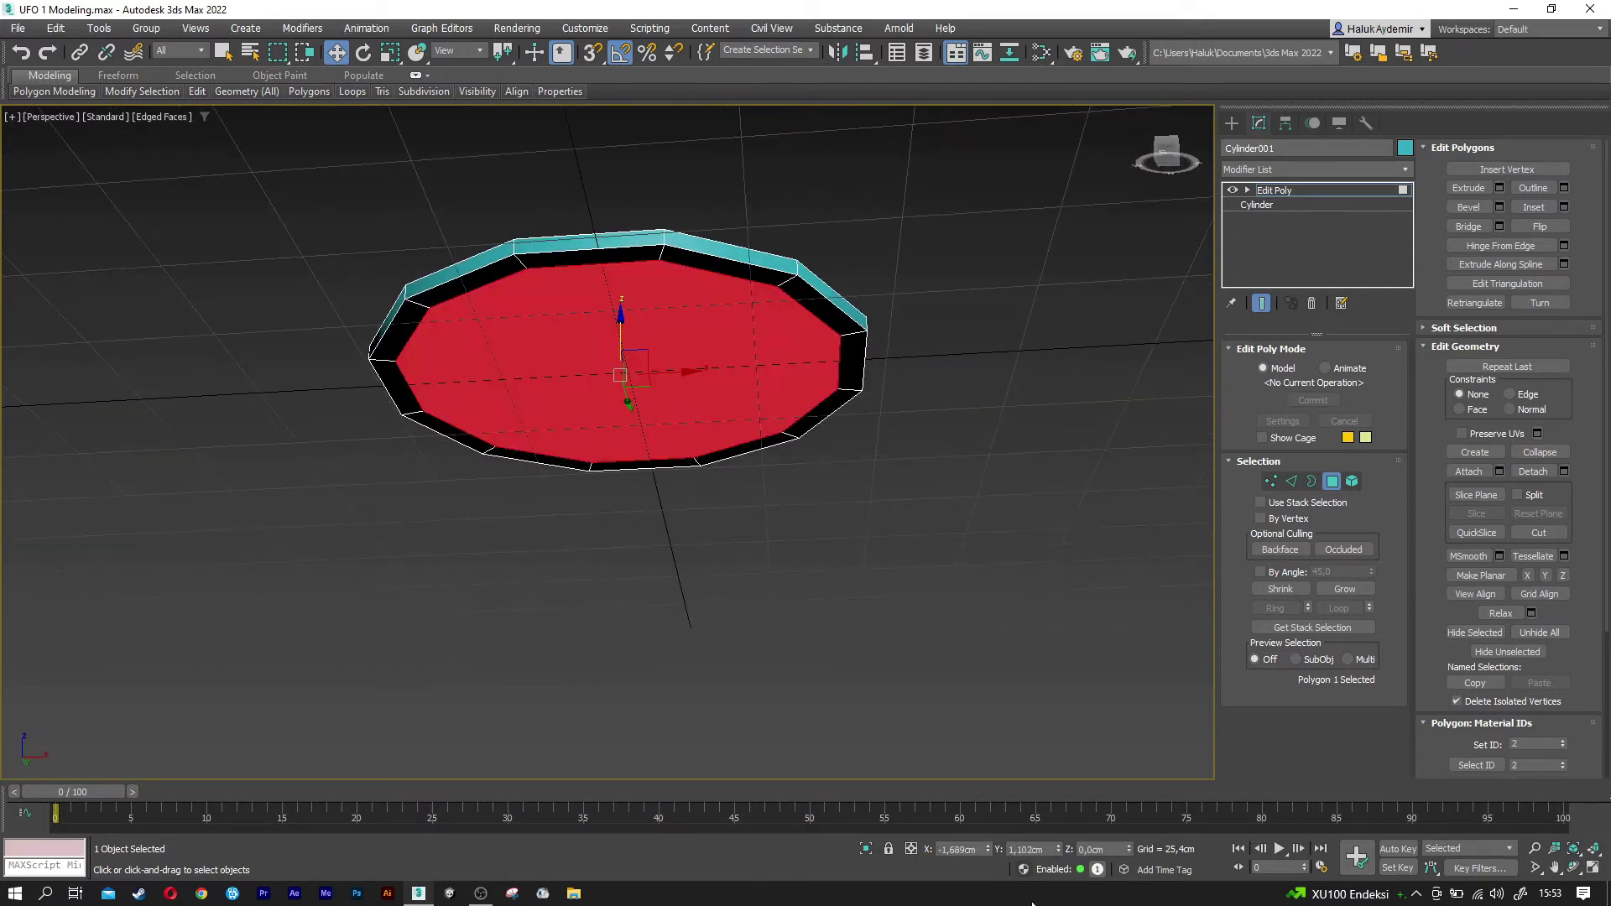
left_click(1113, 849)
type("3")
key("Return")
left_click(1331, 480)
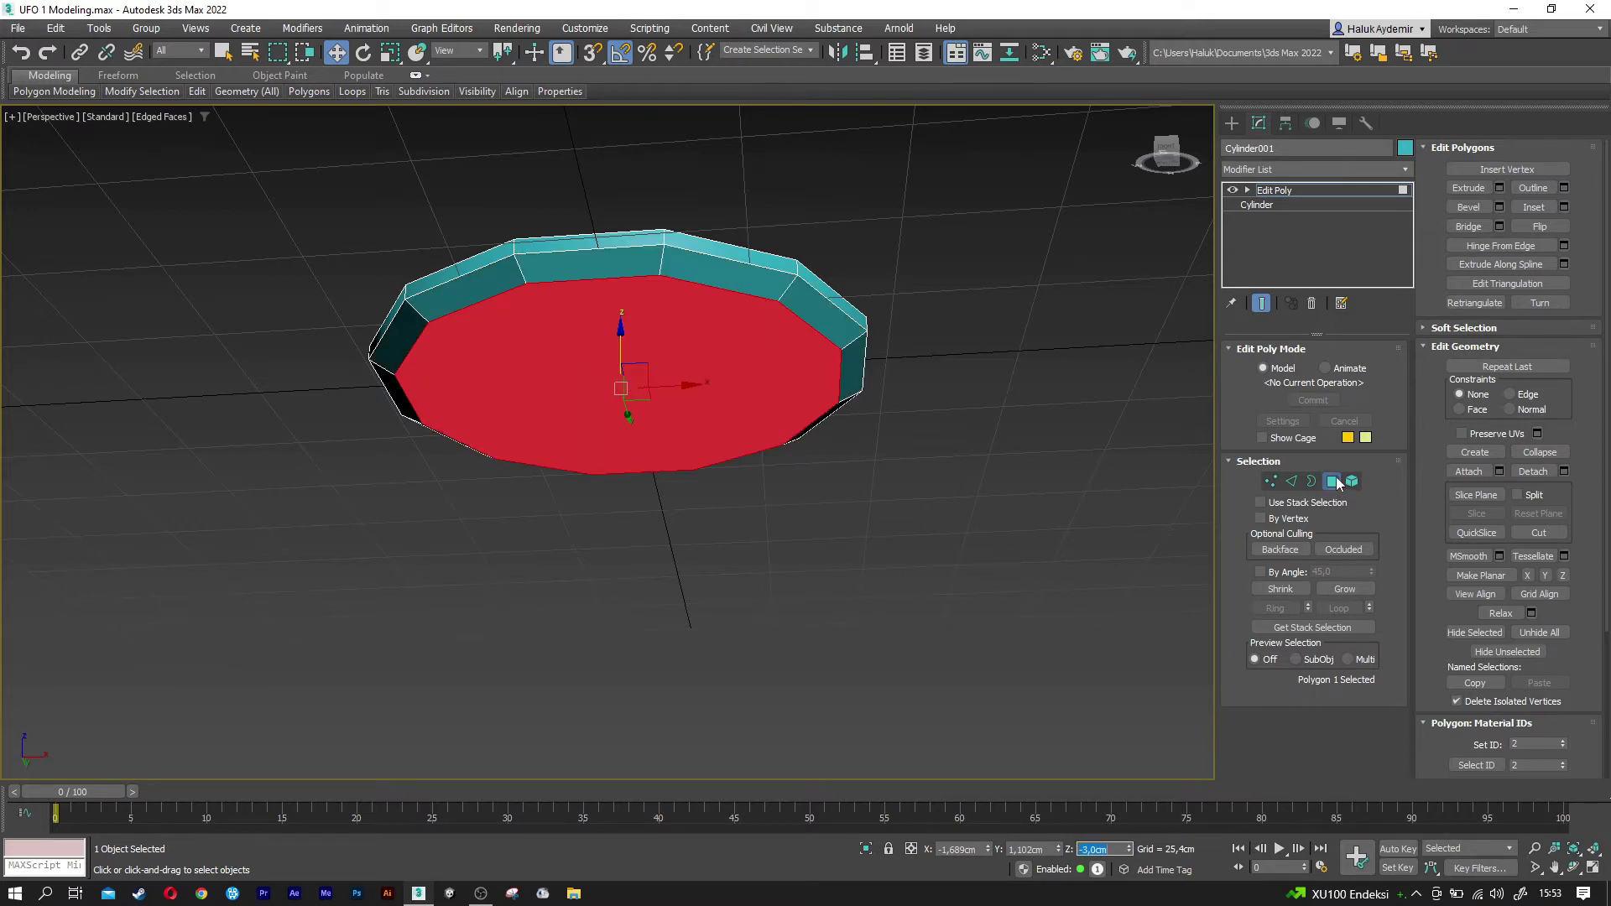
left_click(1019, 542)
mouse_move(1018, 543)
middle_mouse_down("alt")
mouse_move(719, 404)
mouse_move(727, 478)
middle_mouse_up("alt")
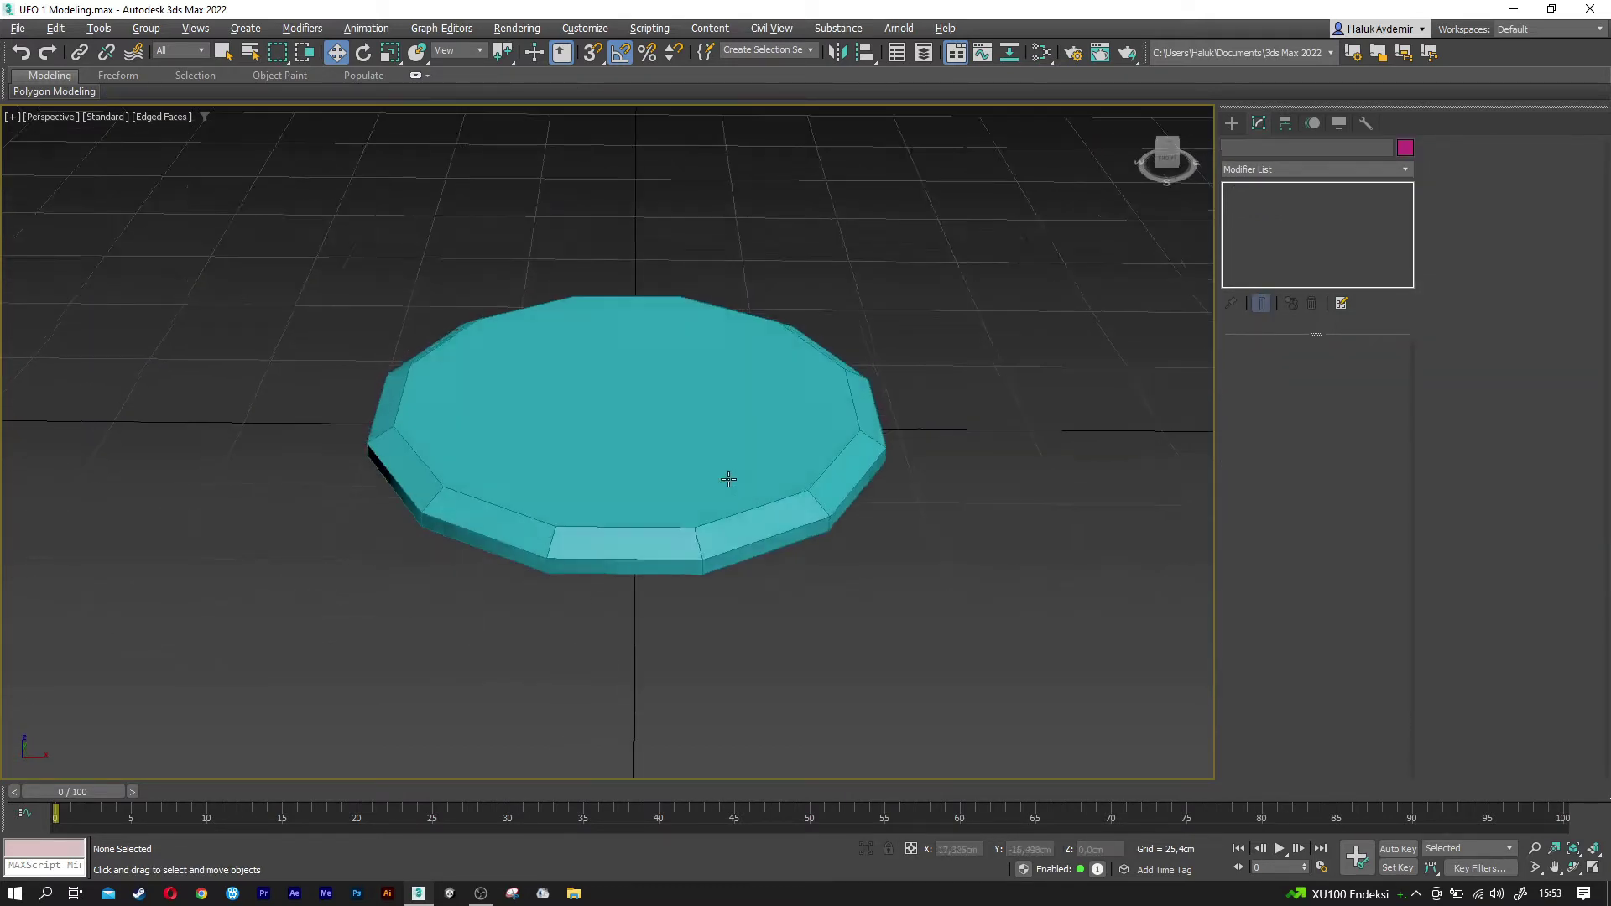
- Select the disc's top centre face and inset it 15 cm
left_click(626, 464)
left_click(1332, 481)
left_click(690, 450)
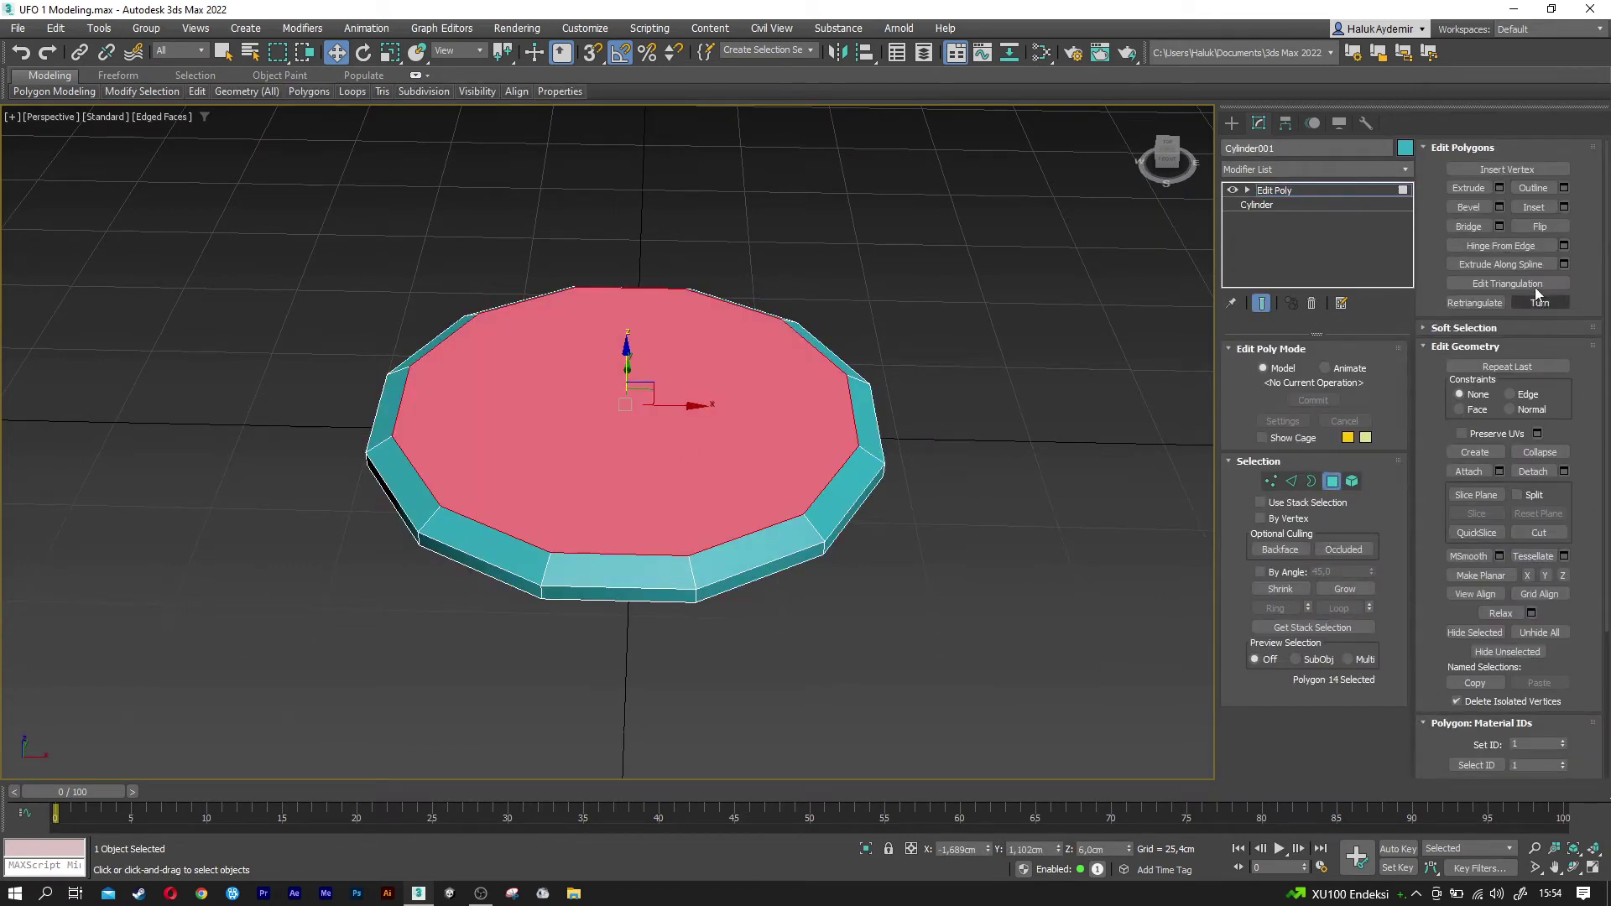
left_click(1564, 207)
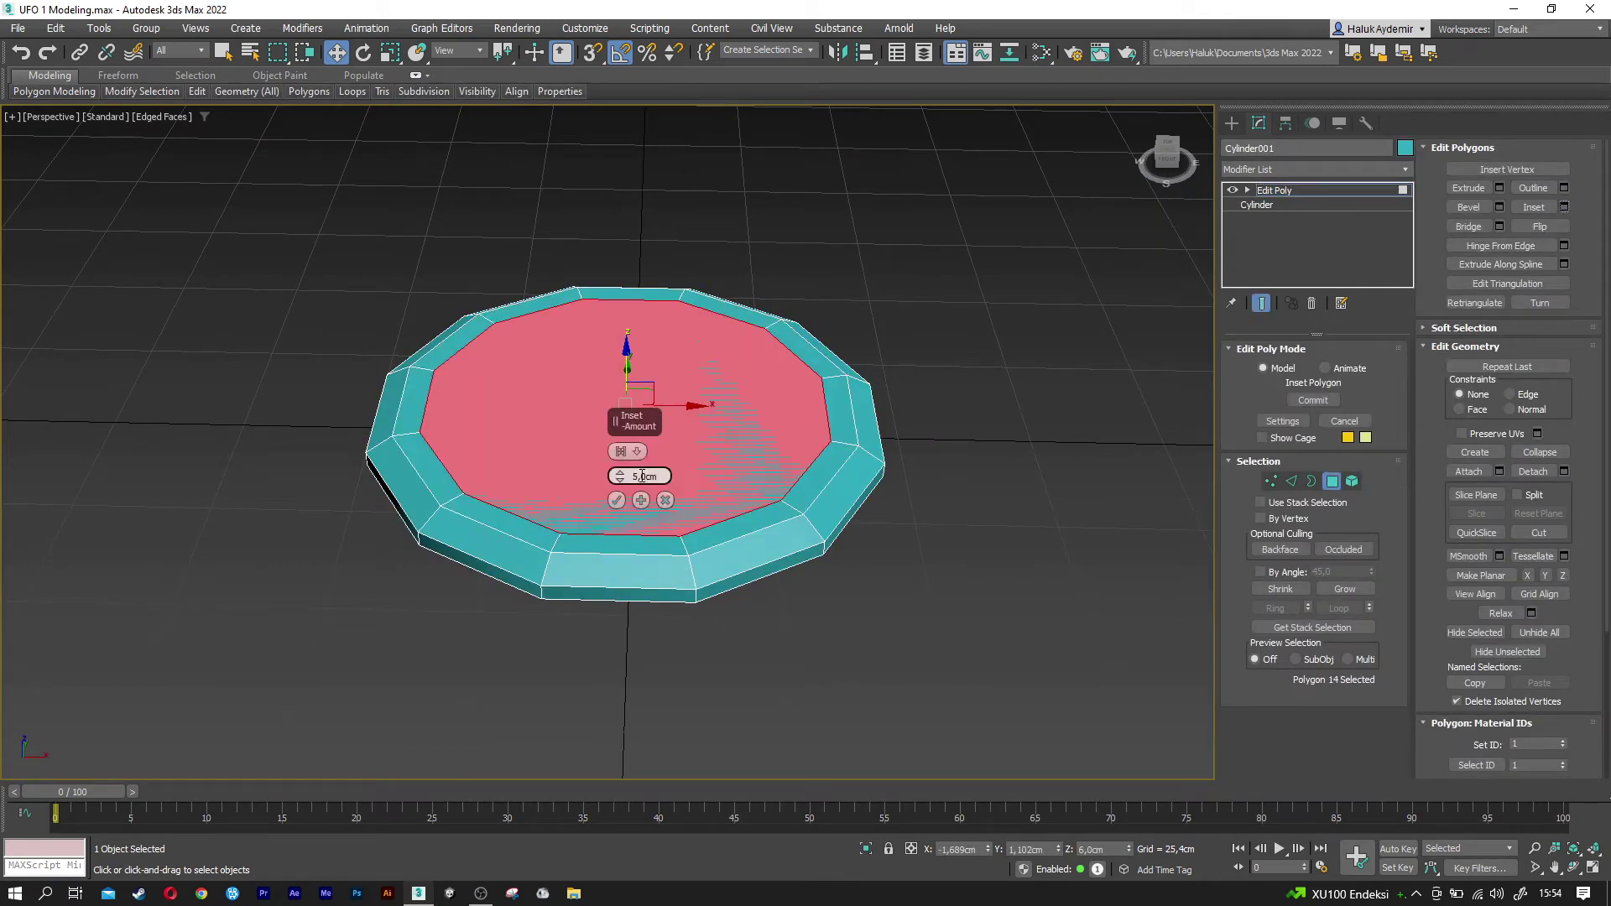
left_click(653, 475)
type("10")
key("Return")
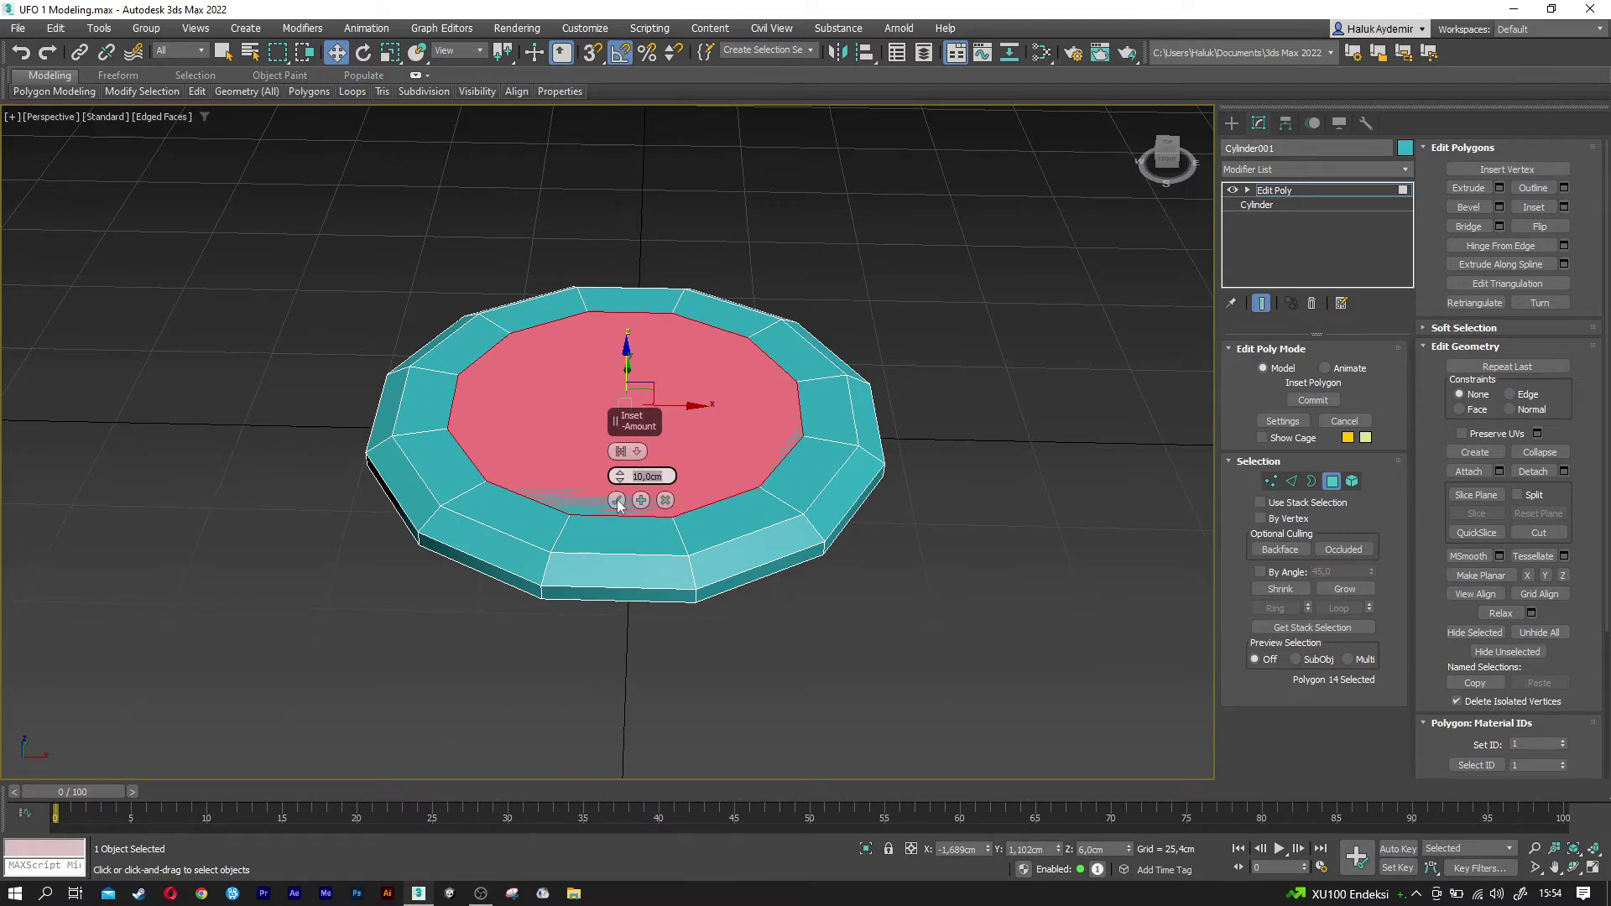
type("15")
key("Return")
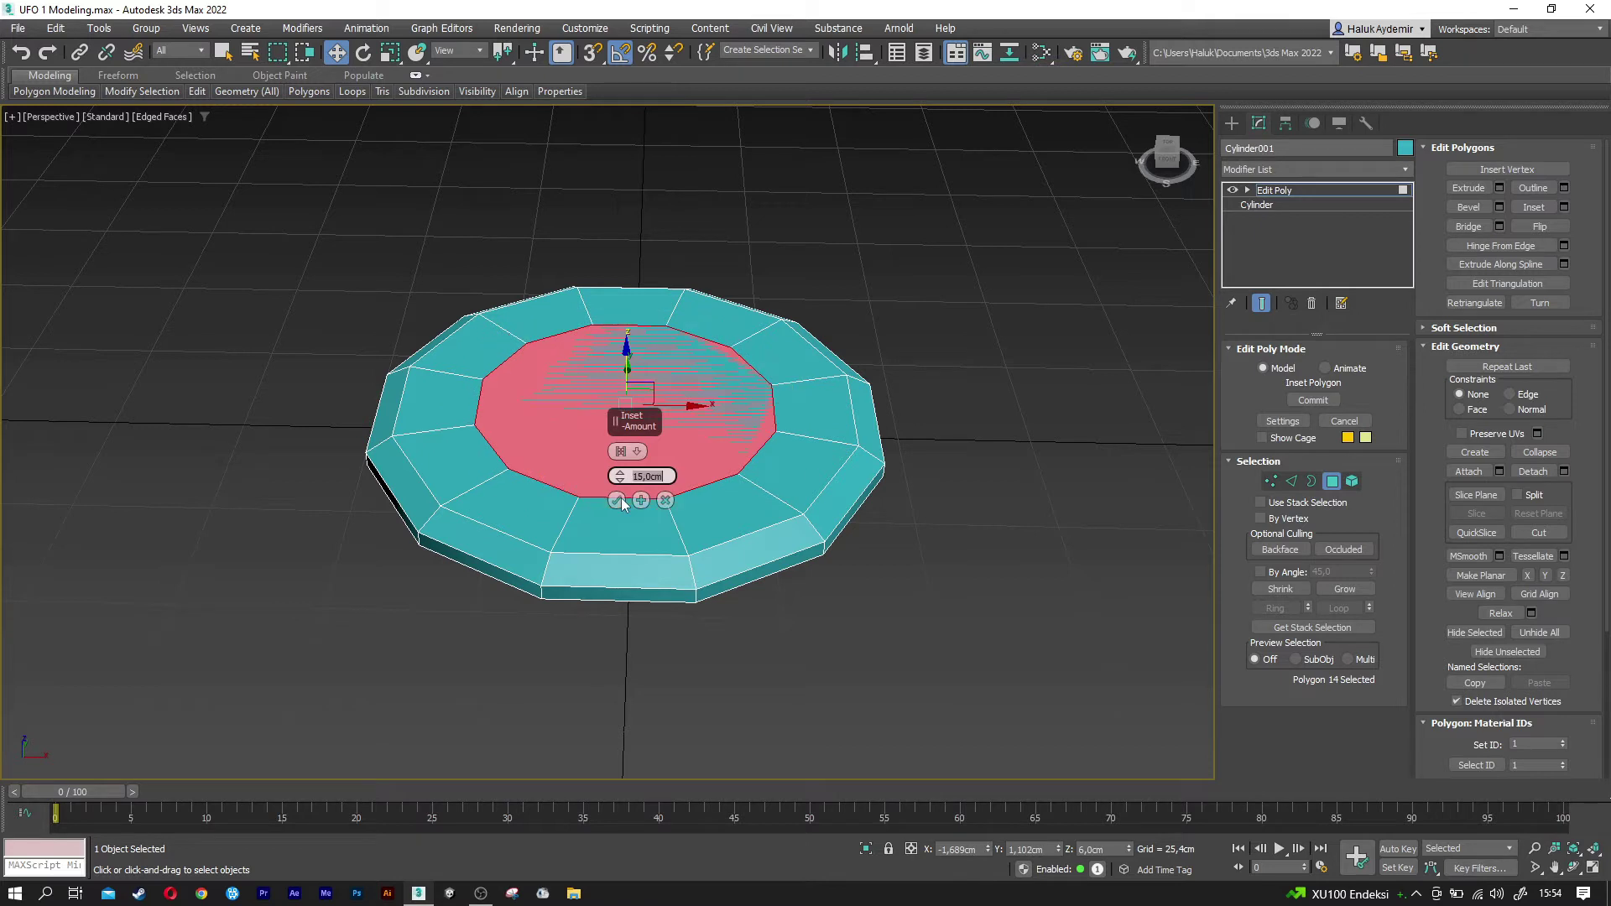
left_click(617, 501)
- Extrude the centre face up 3 cm and scale it to about 93%
scroll(622, 461, "up", 4)
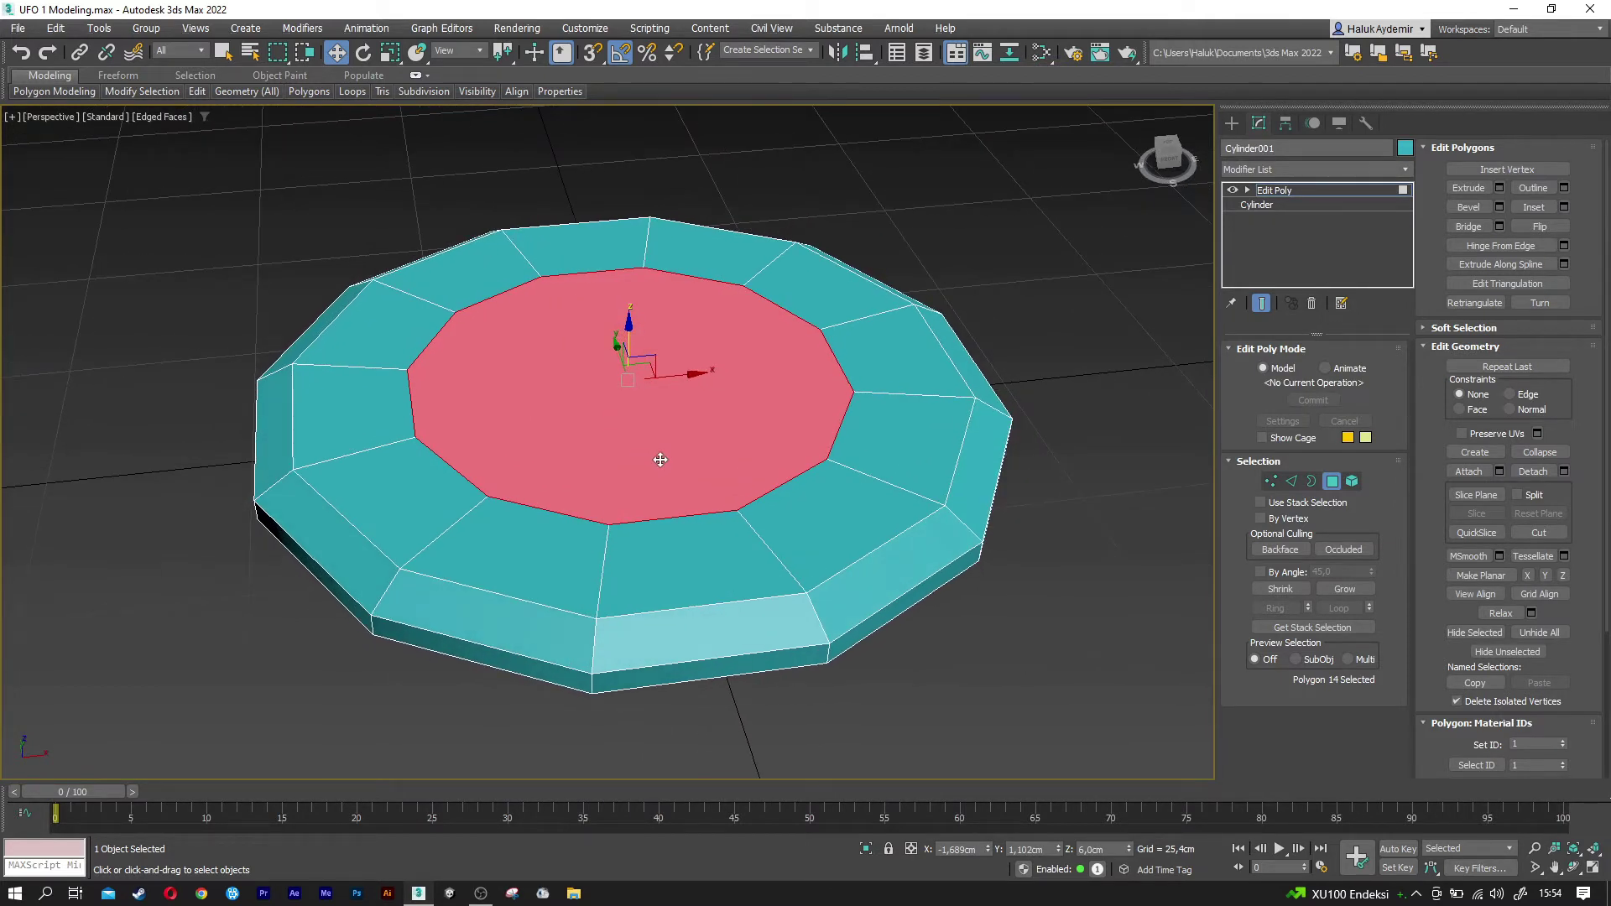
left_click(1500, 188)
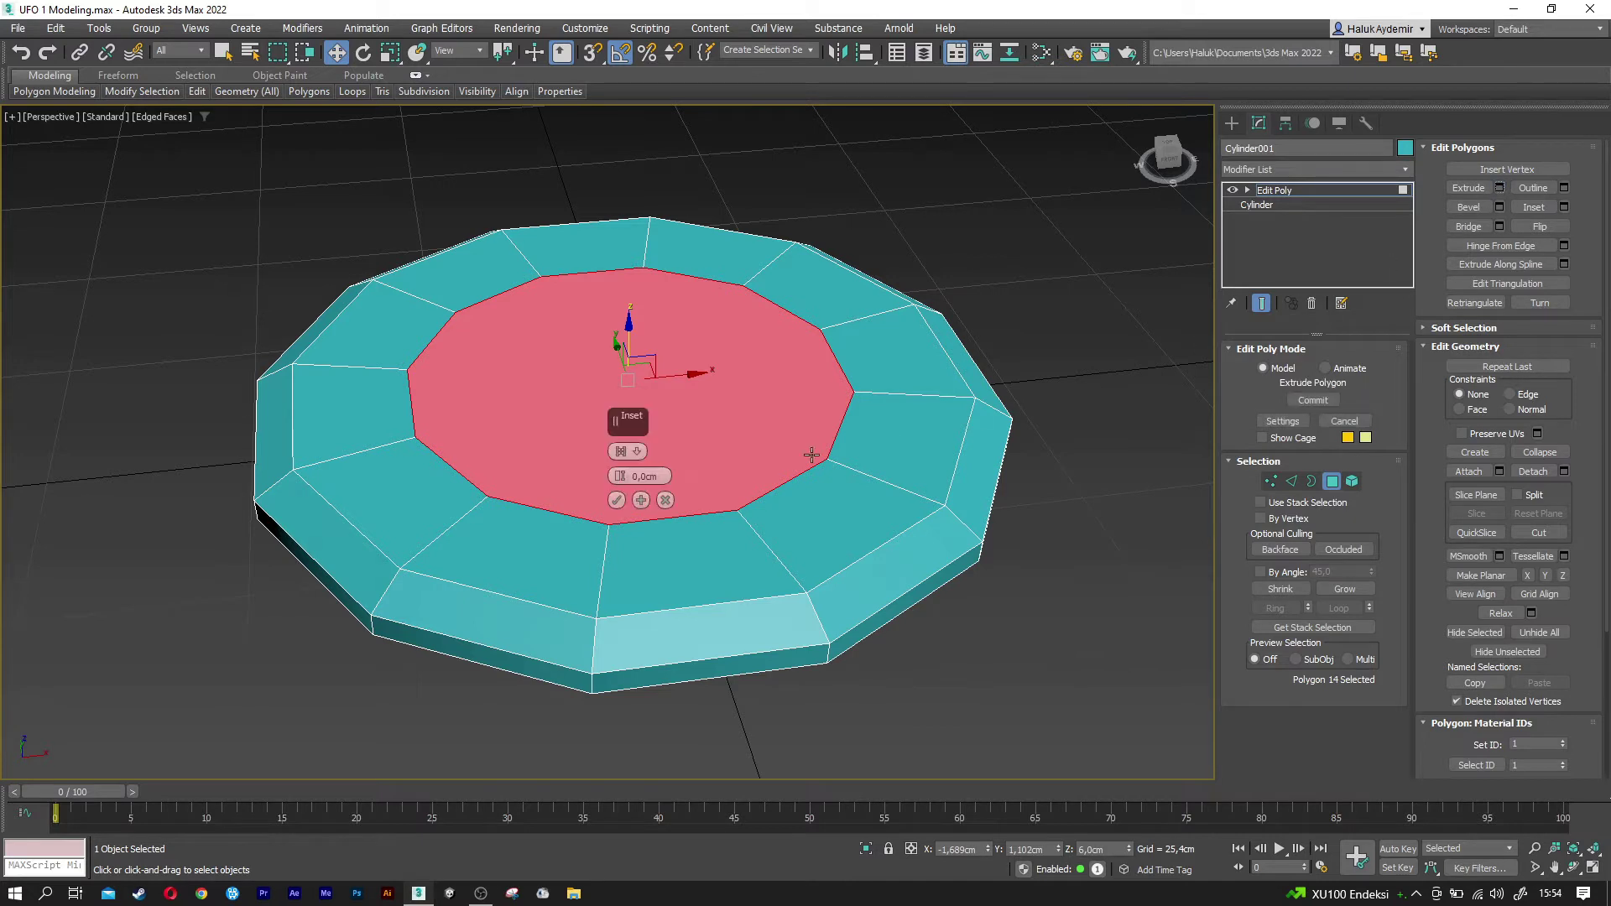
key("Return")
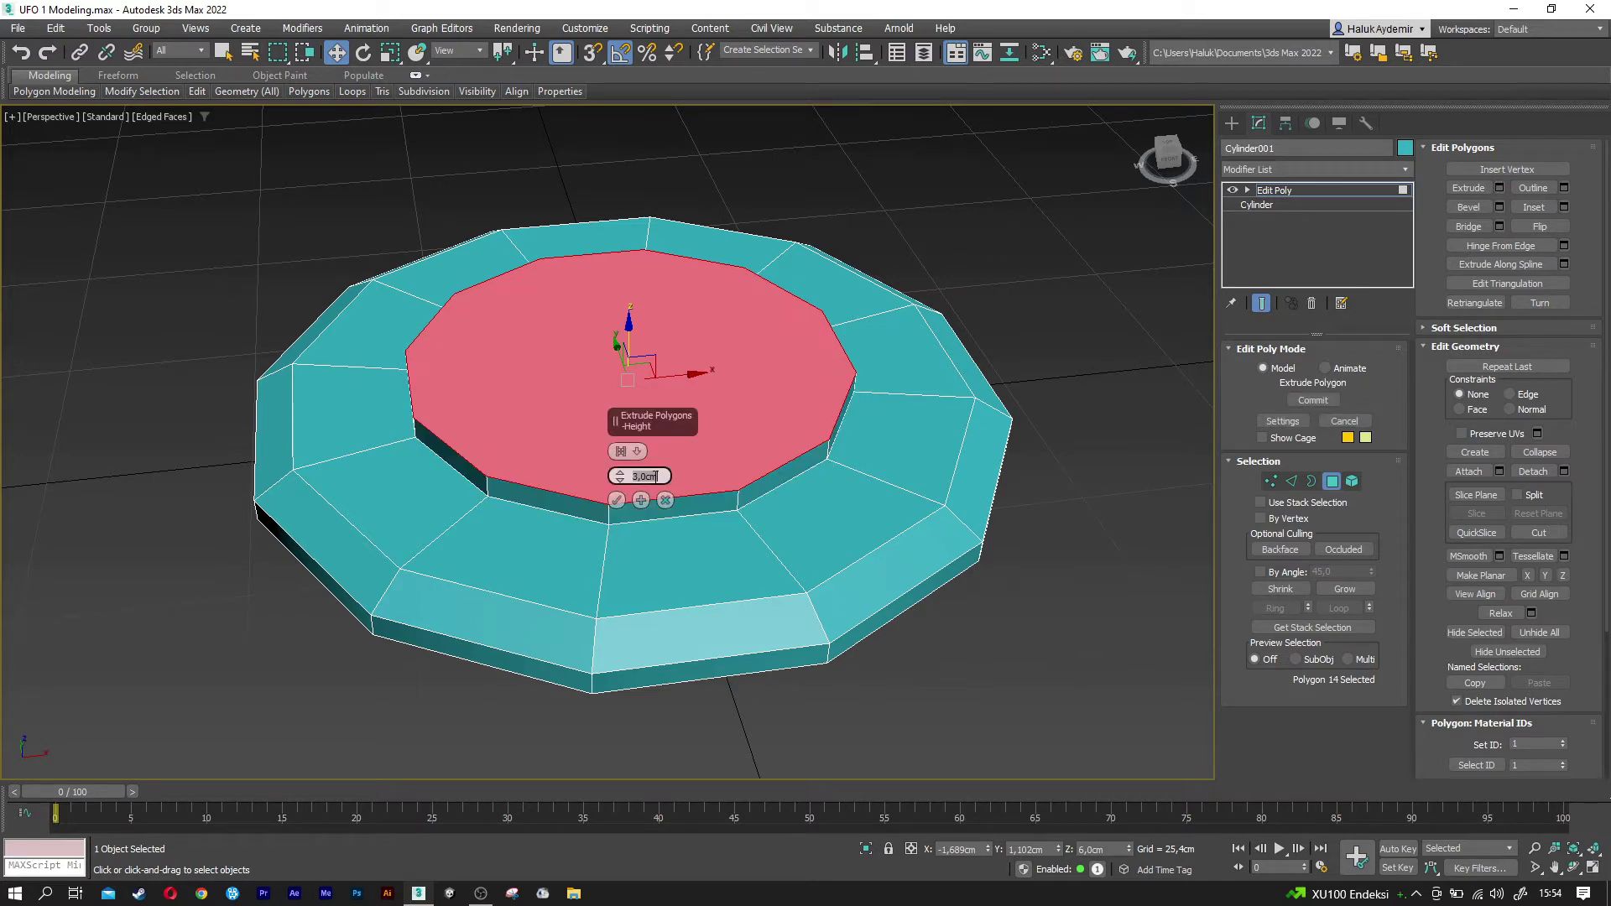
left_click(618, 501)
key("r")
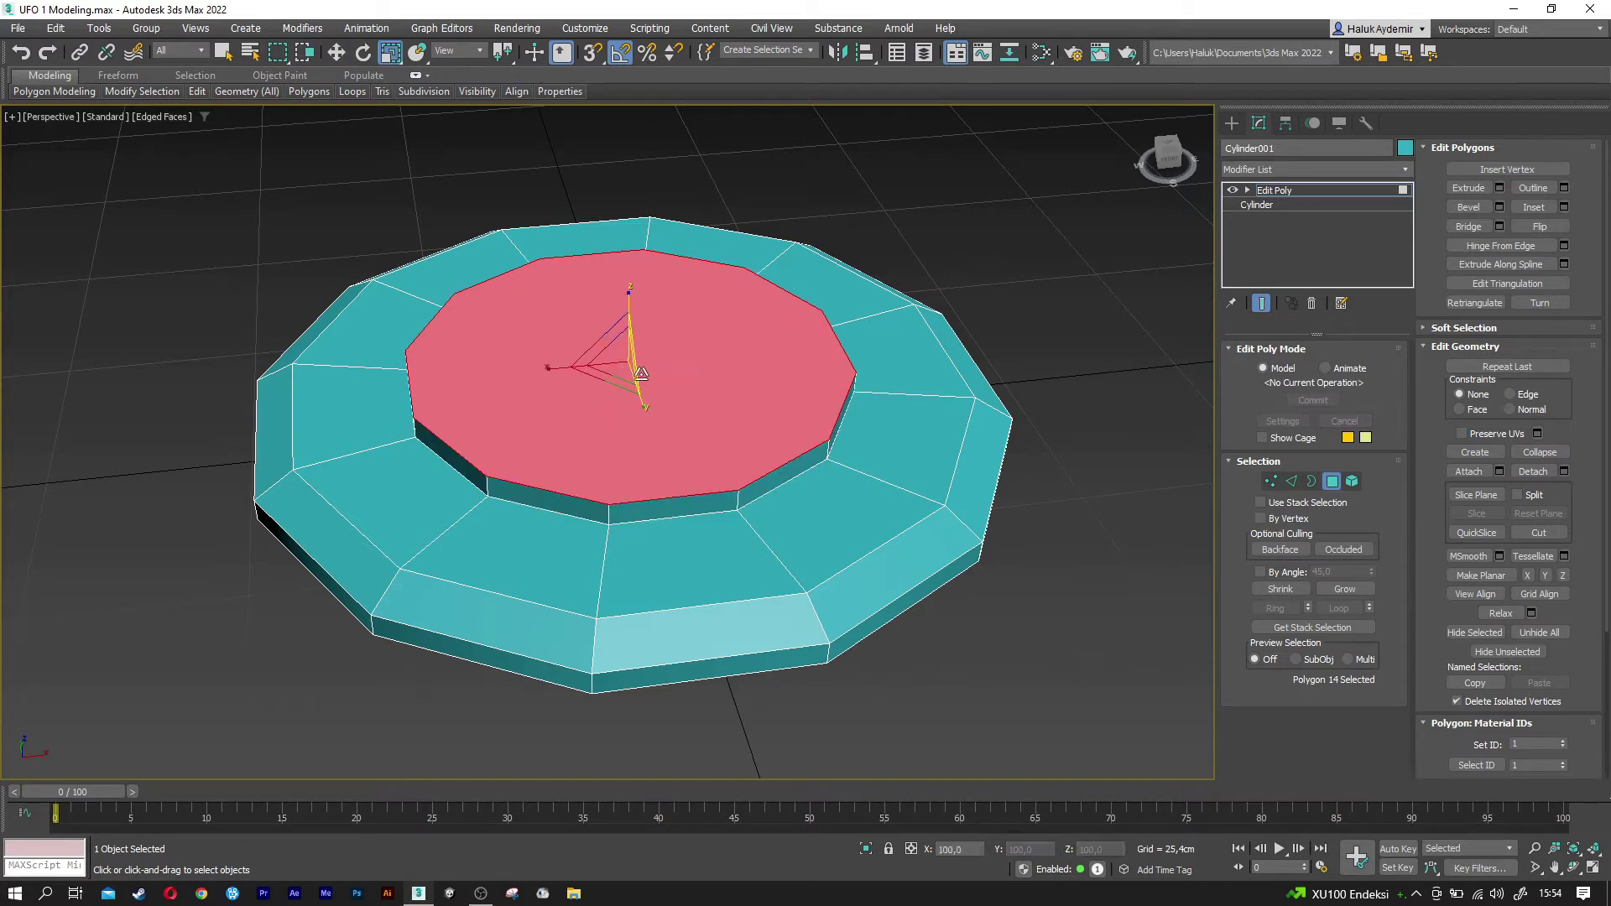
left_click_drag(621, 355, 621, 362)
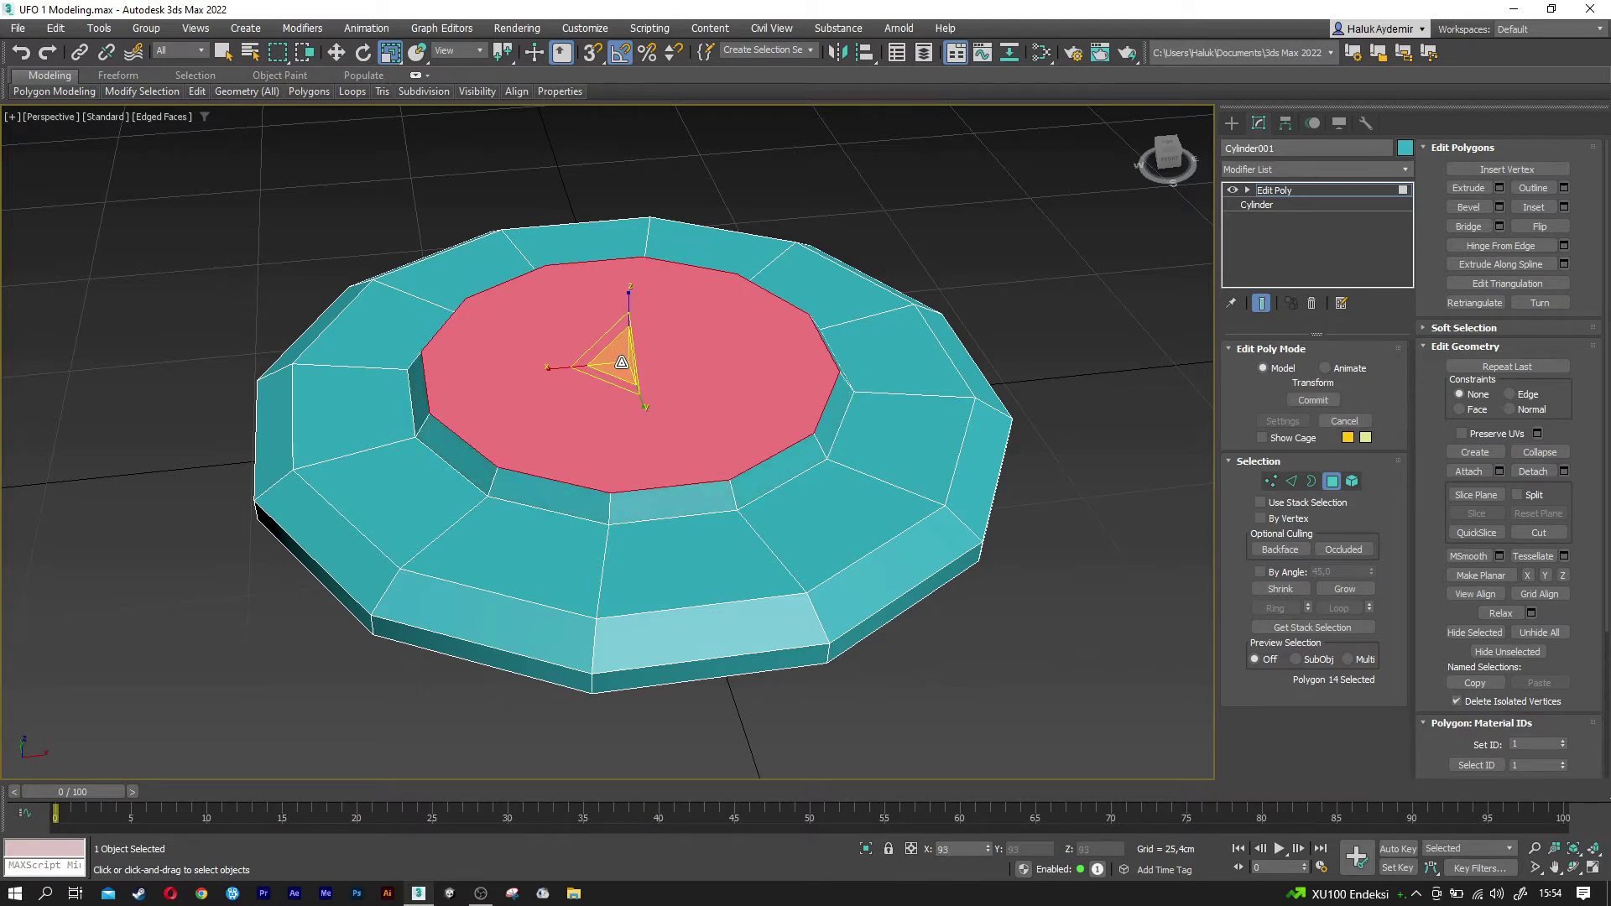
left_click(1332, 481)
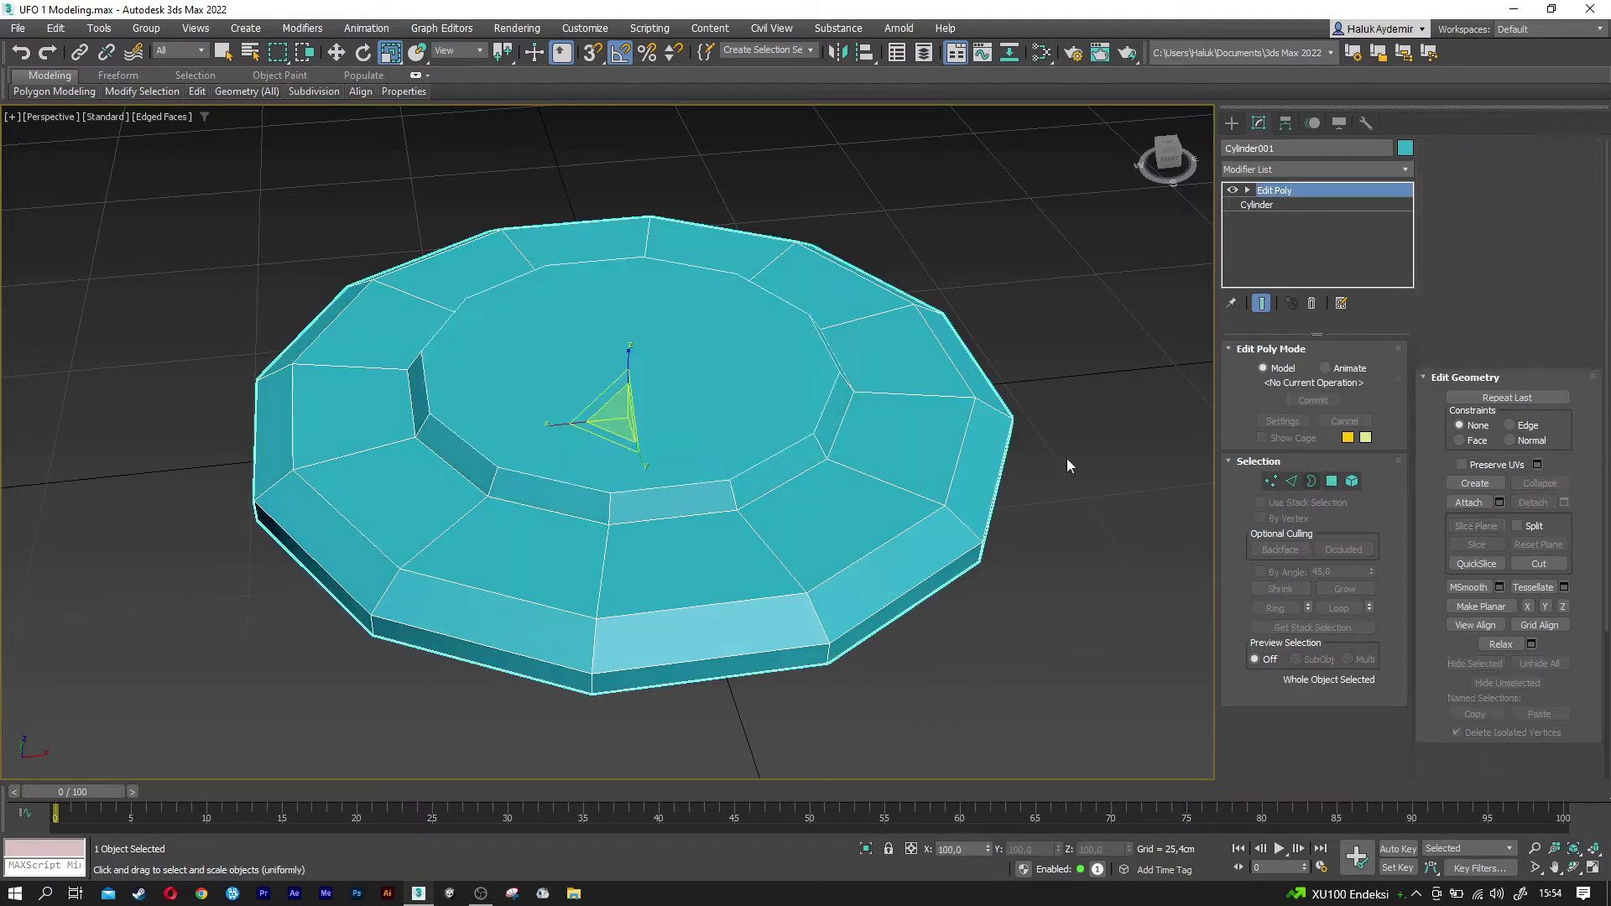
- Select the saucer's centre face and inset it 20 cm
scroll(542, 408, "down", 2)
key("w")
middle_click_drag(542, 408, 651, 364, "alt")
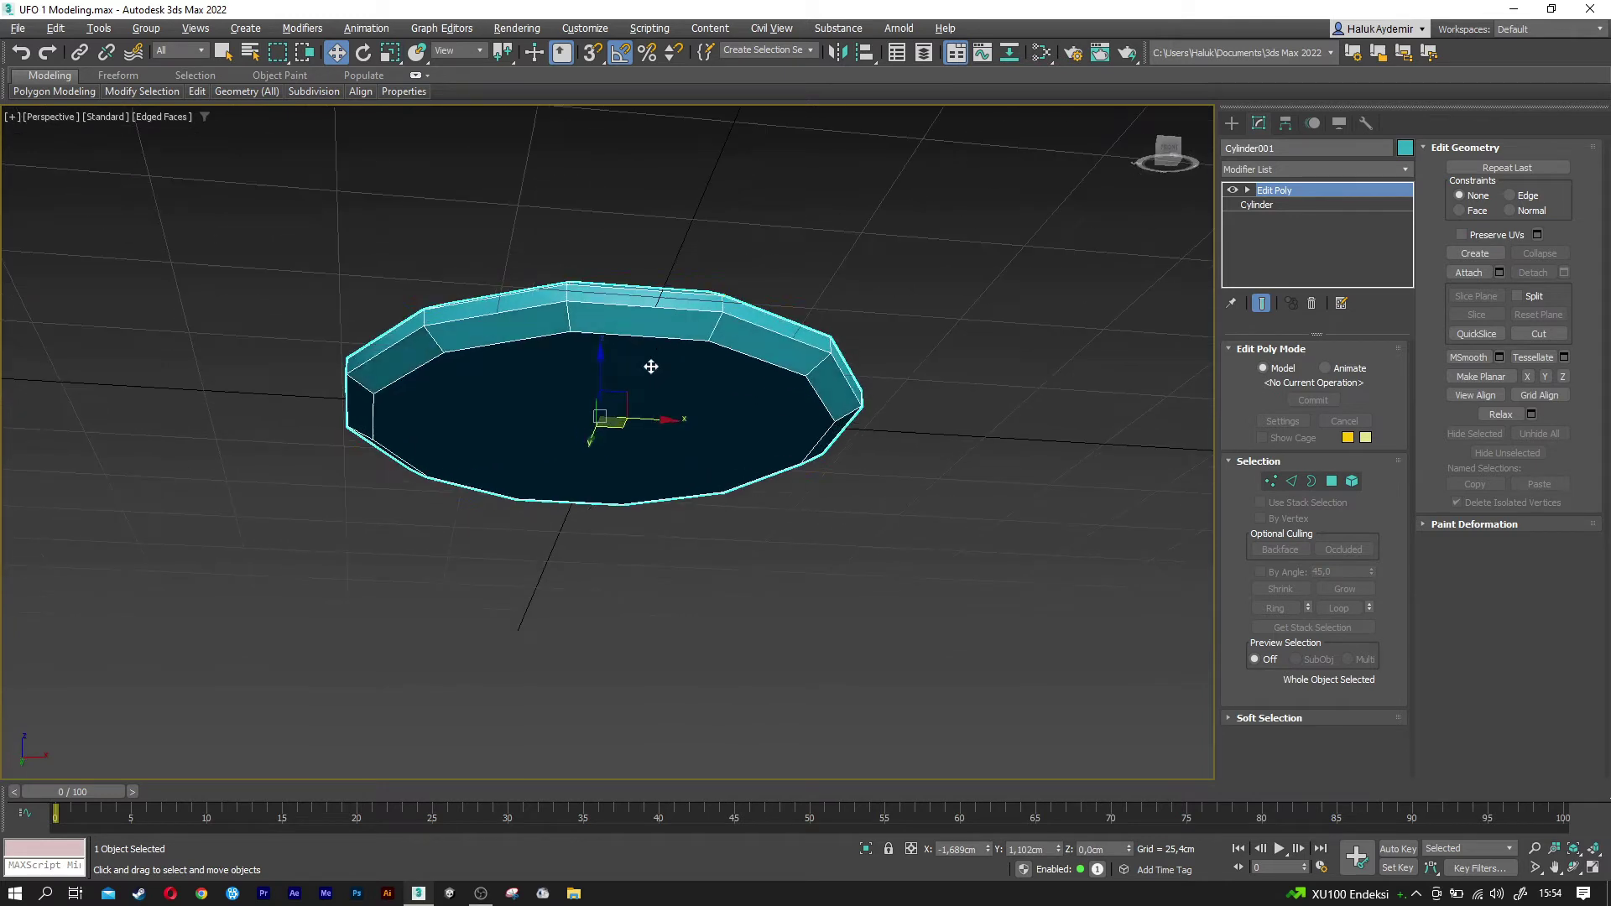
left_click(1332, 481)
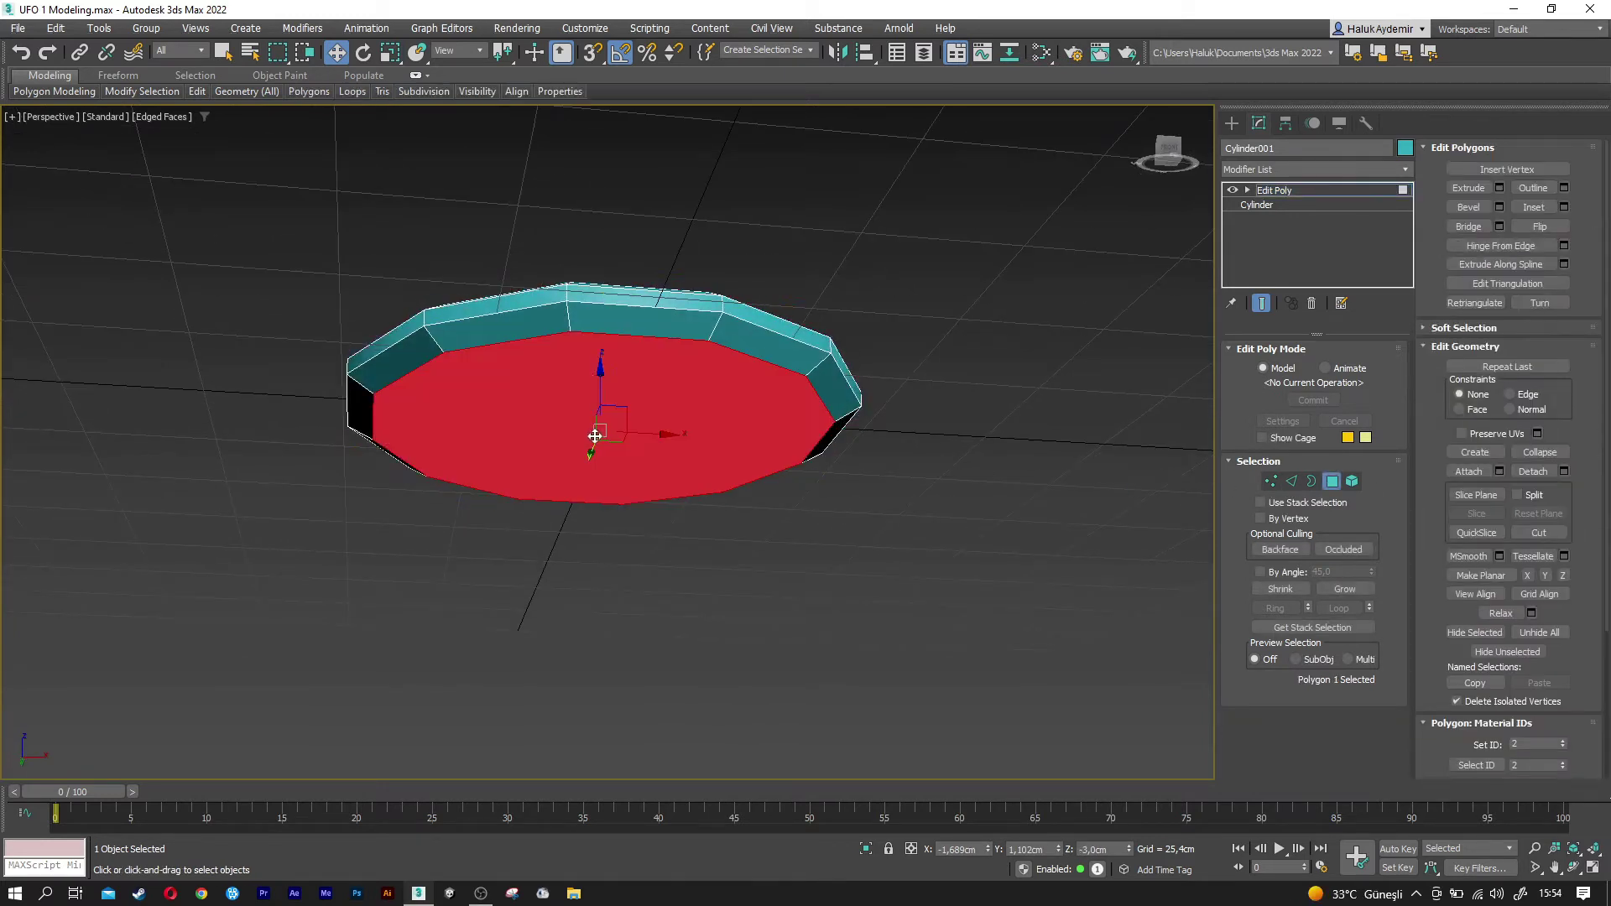
middle_click_drag(1208, 361, 1214, 420, "alt")
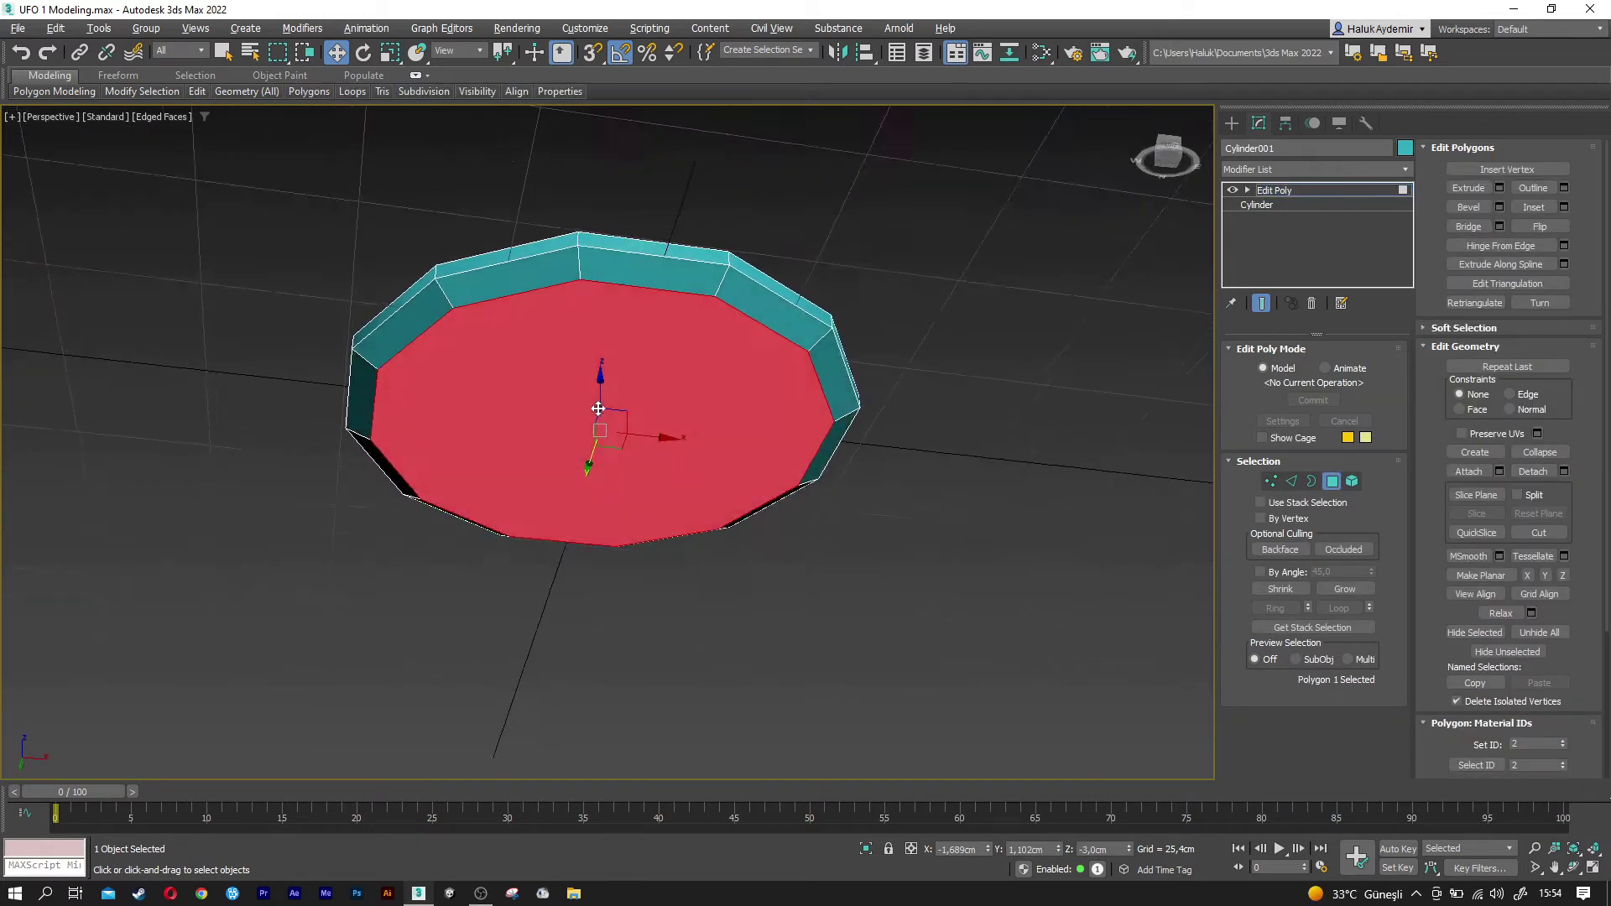
left_click(1563, 207)
left_click(664, 477)
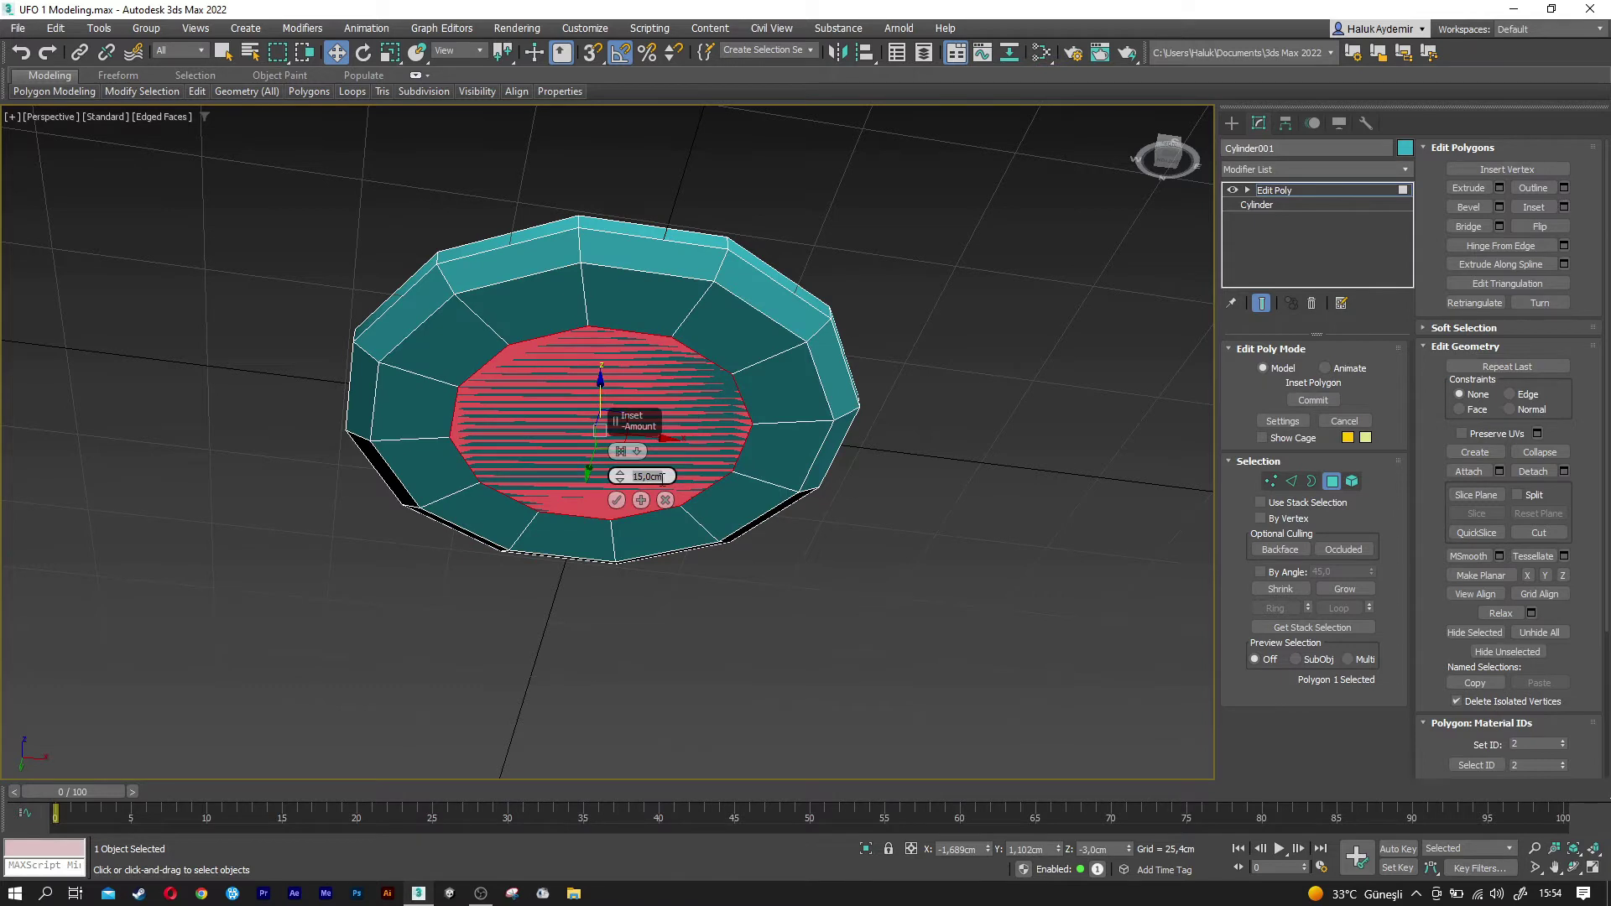
type("20")
key("Return")
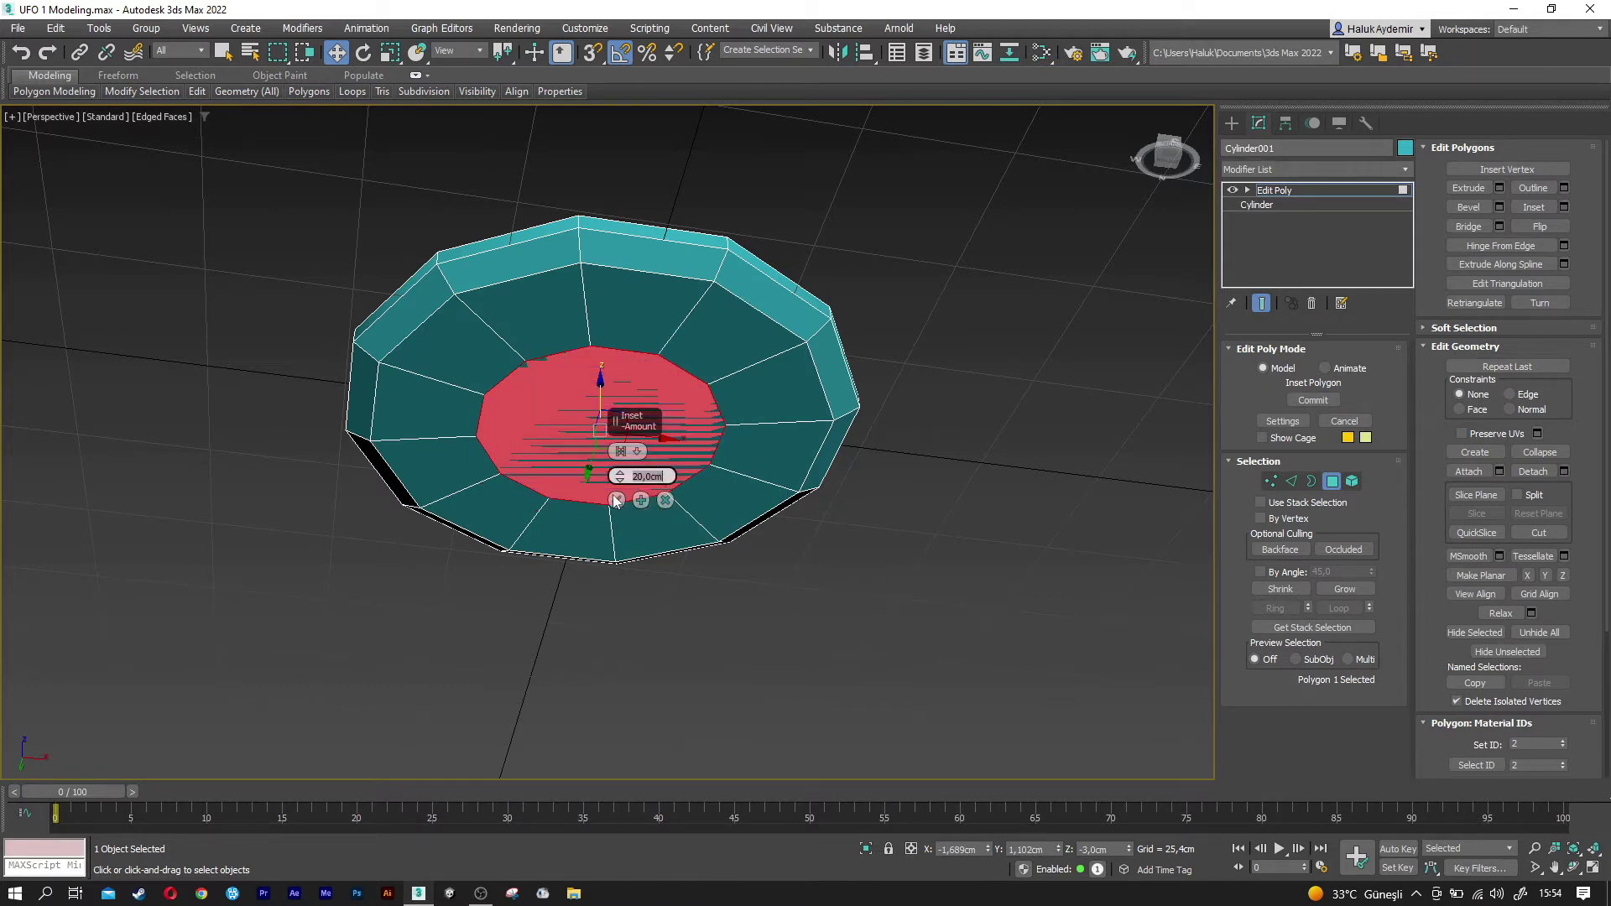
left_click(617, 500)
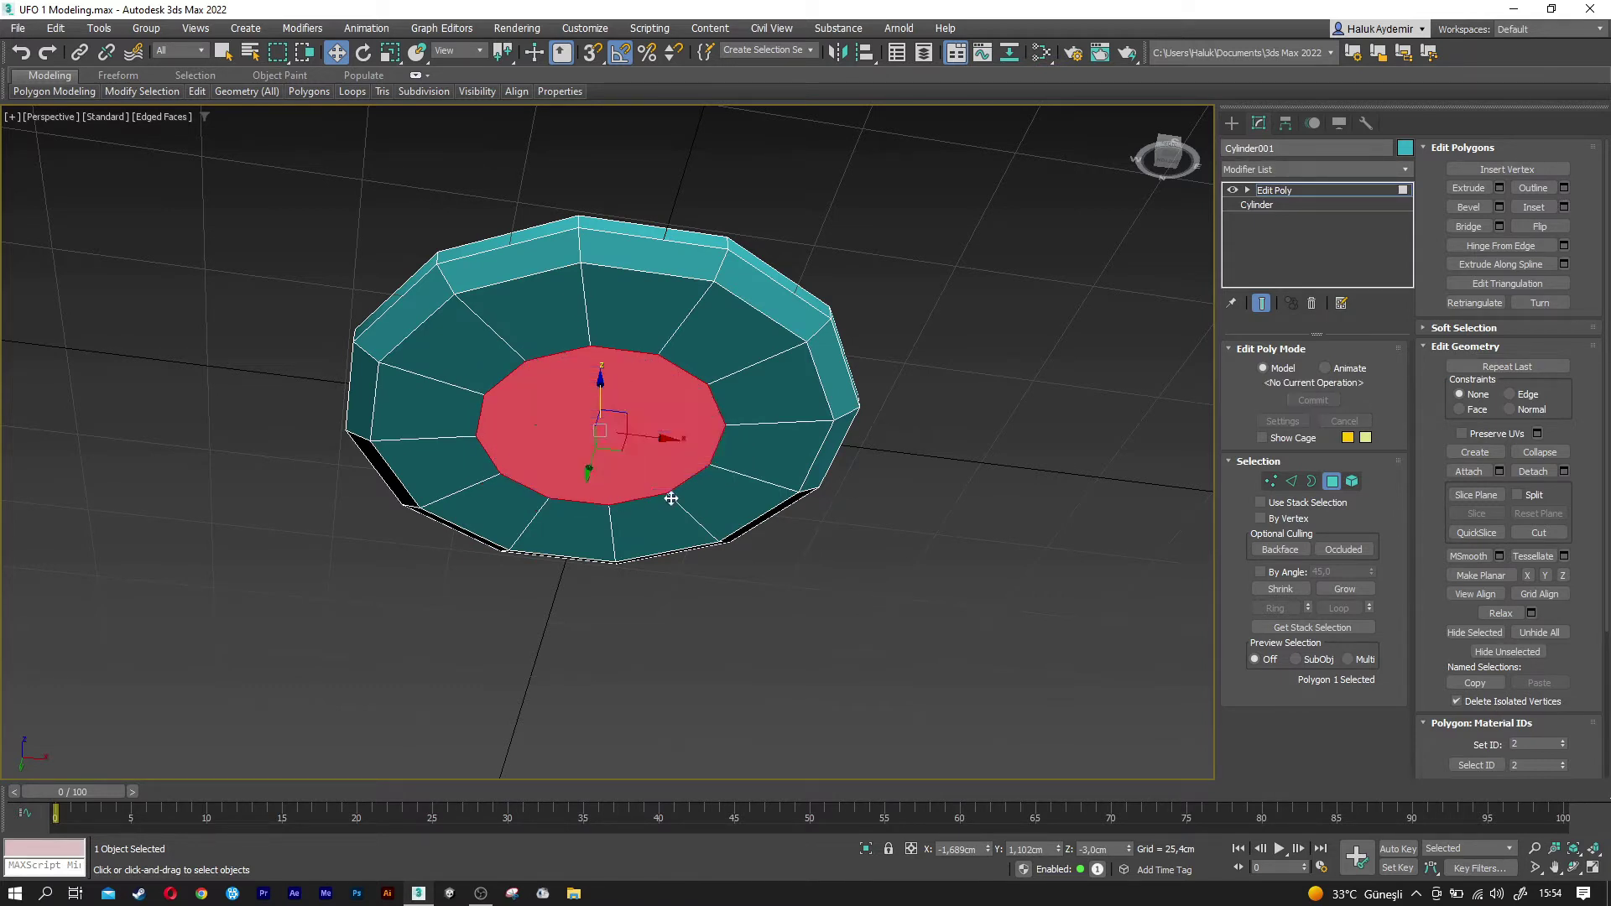
- Extrude the inset face 5 cm, scale it slightly smaller, and exit Polygon mode
left_click(1502, 187)
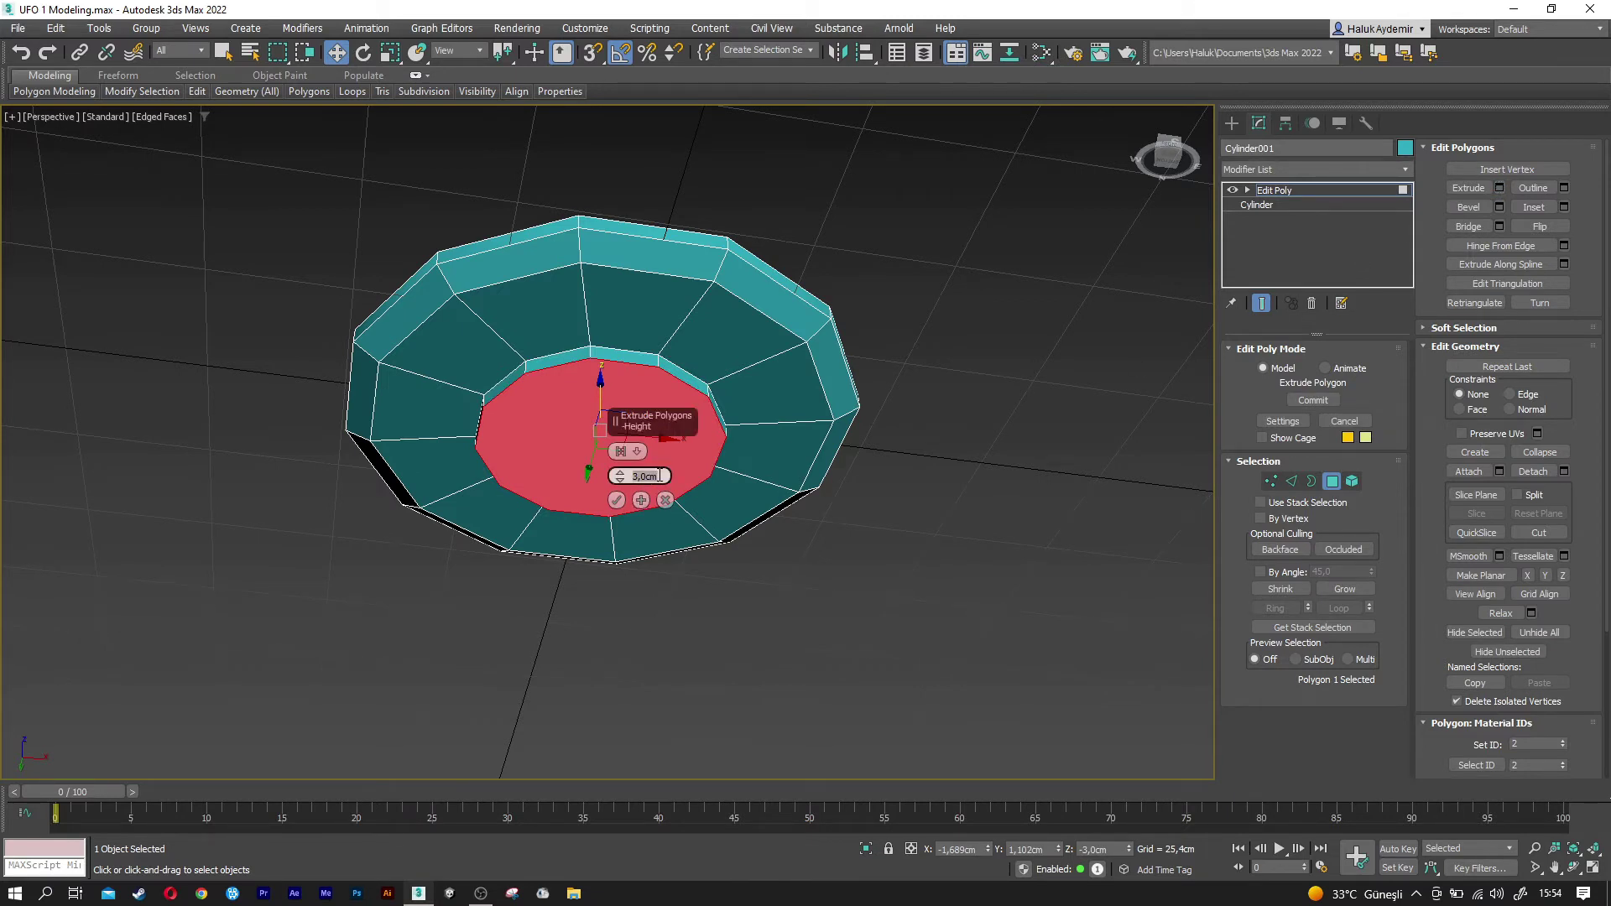
key("Return")
left_click(617, 500)
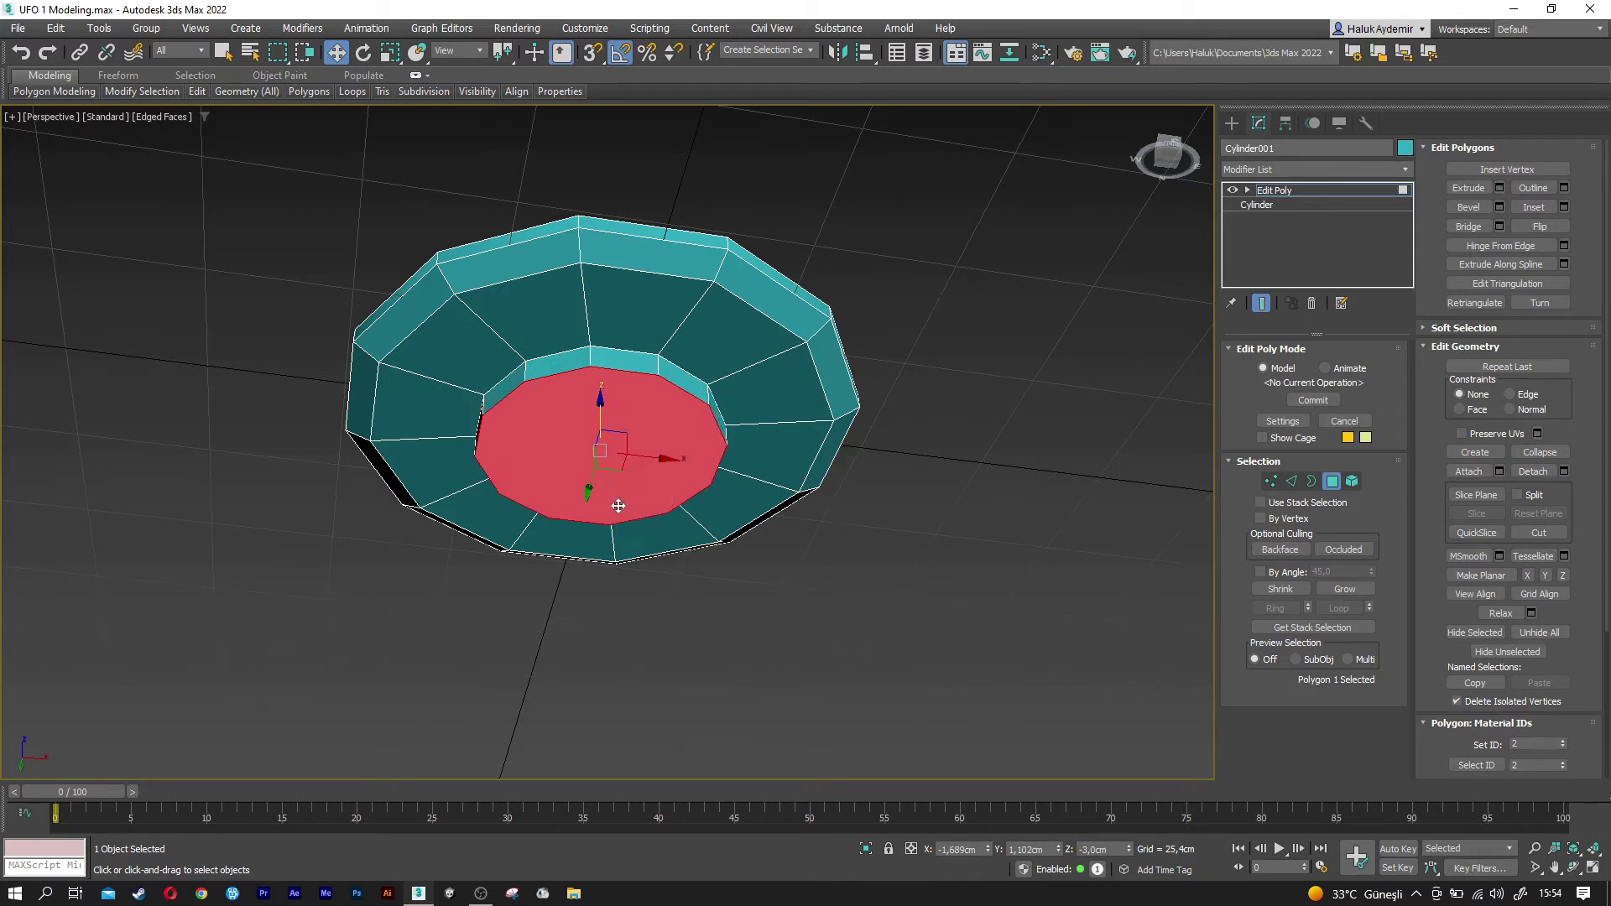
key("r")
left_click_drag(593, 444, 594, 467)
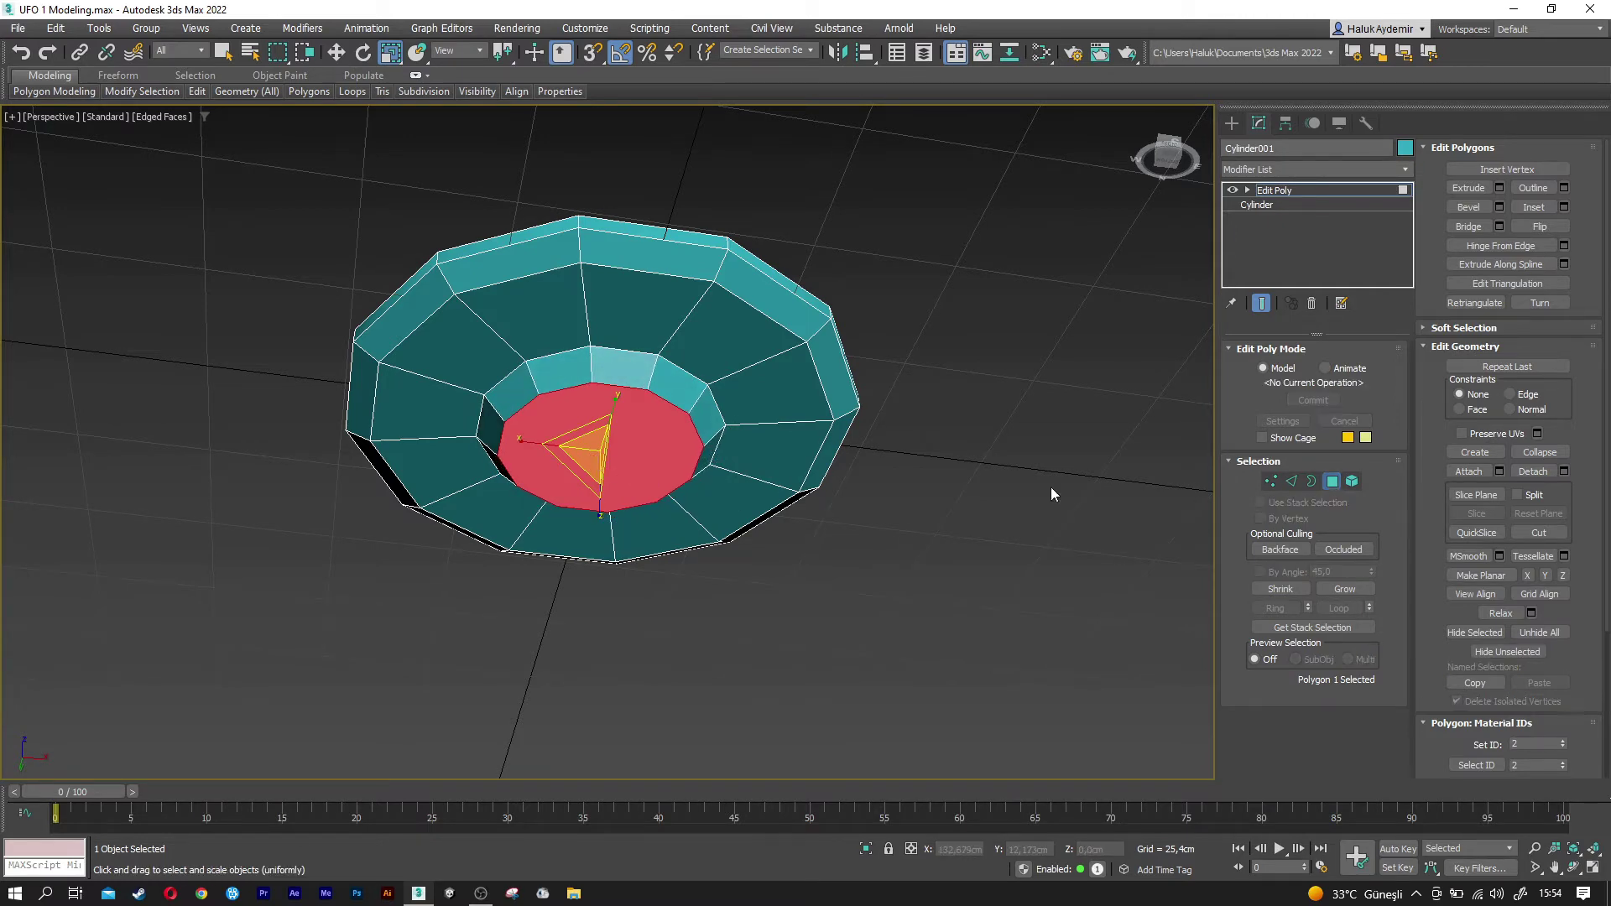
key("4")
key("w")
mouse_move(1050, 487)
middle_mouse_down("alt")
mouse_move(755, 521)
mouse_move(613, 557)
middle_mouse_up("alt")
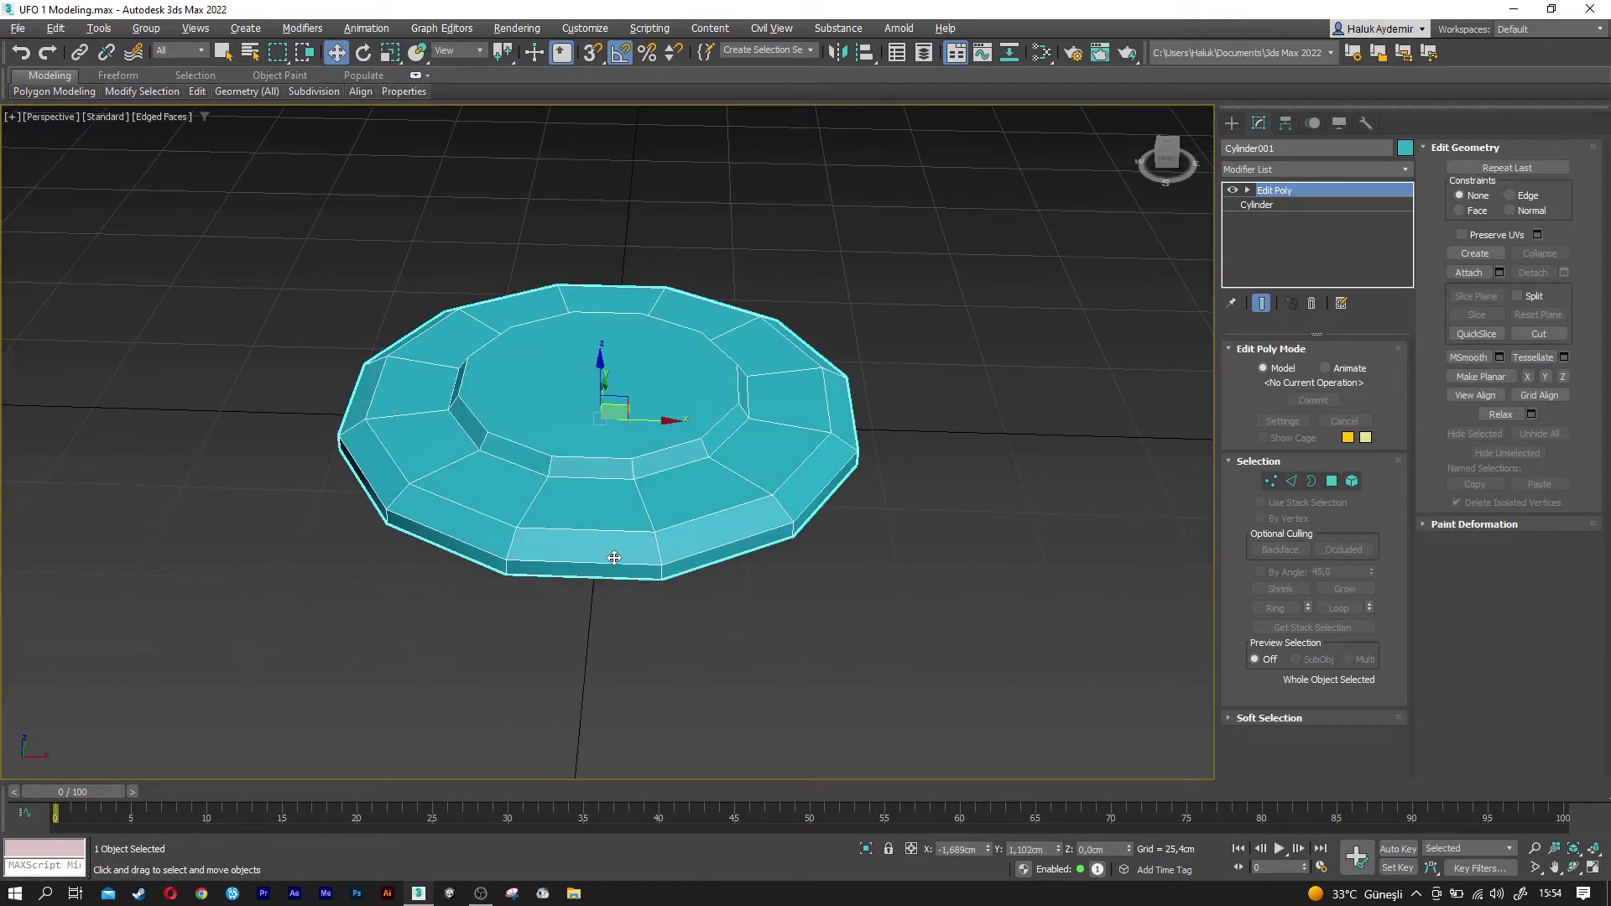
- Reselect the saucer and check its platform face in Polygon mode
left_click(852, 636)
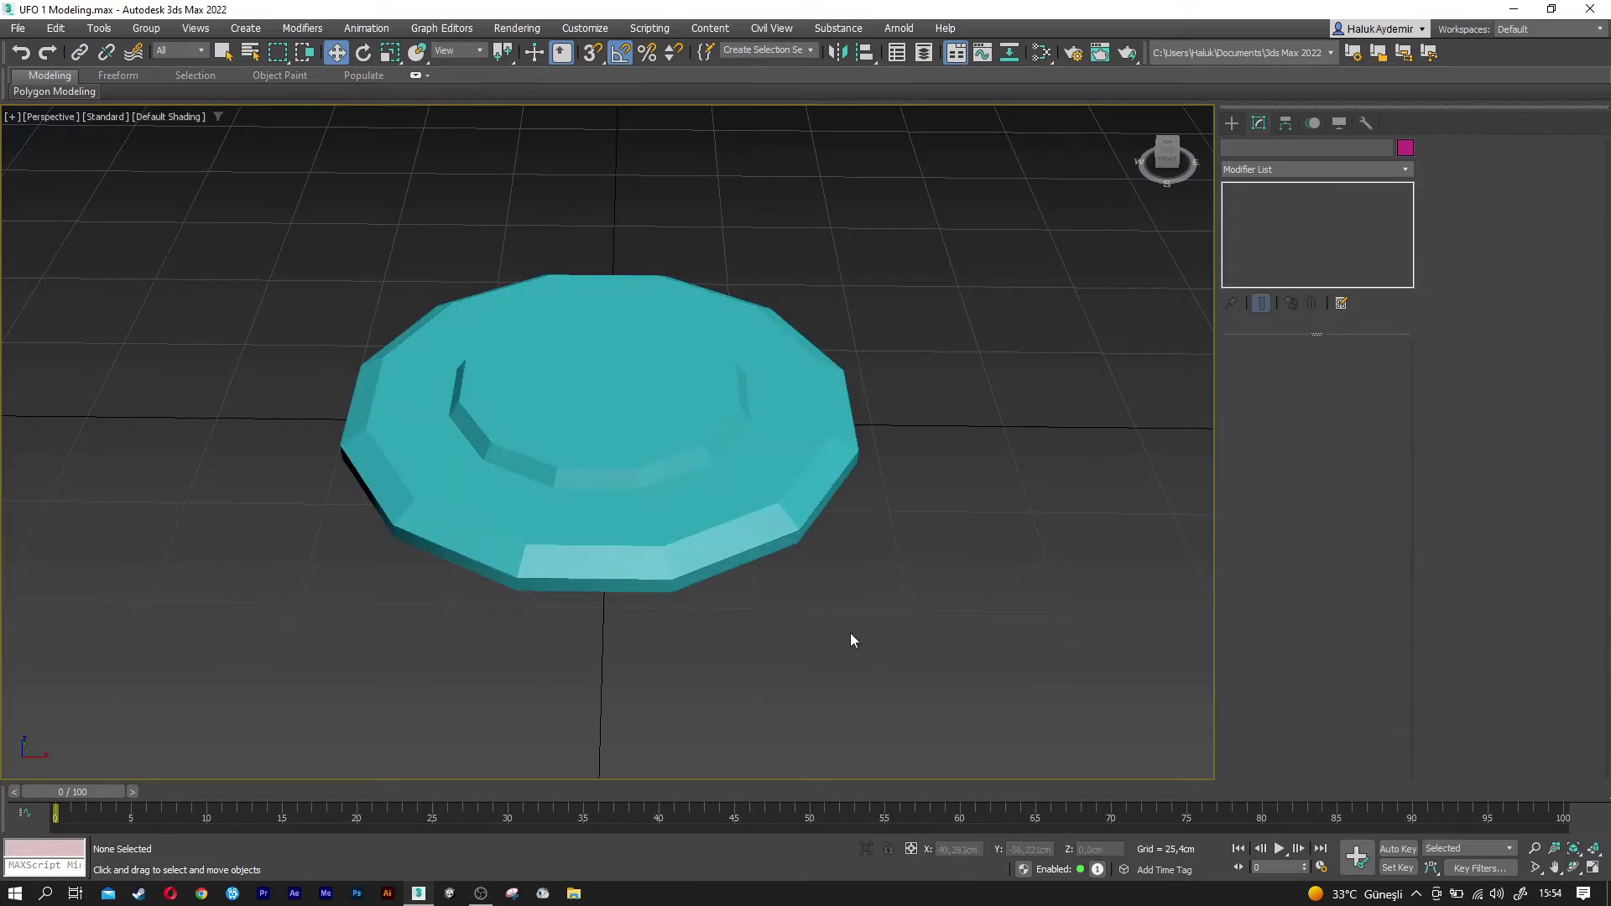
left_click(679, 522)
middle_click_drag(679, 521, 671, 531, "alt")
key("4")
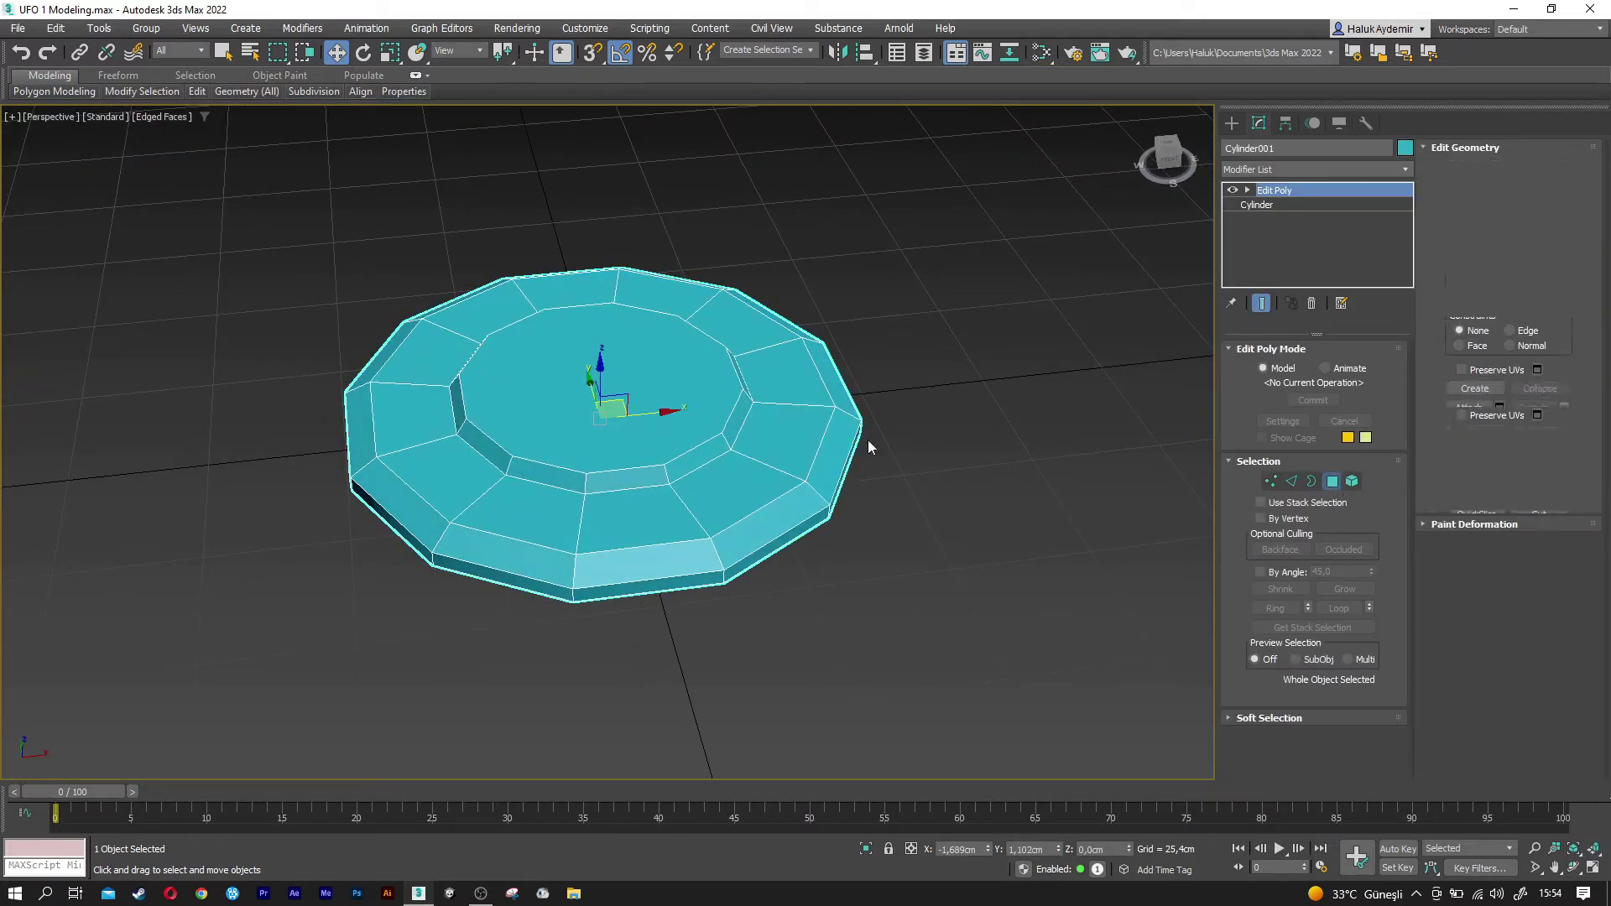
left_click(613, 395)
key("r")
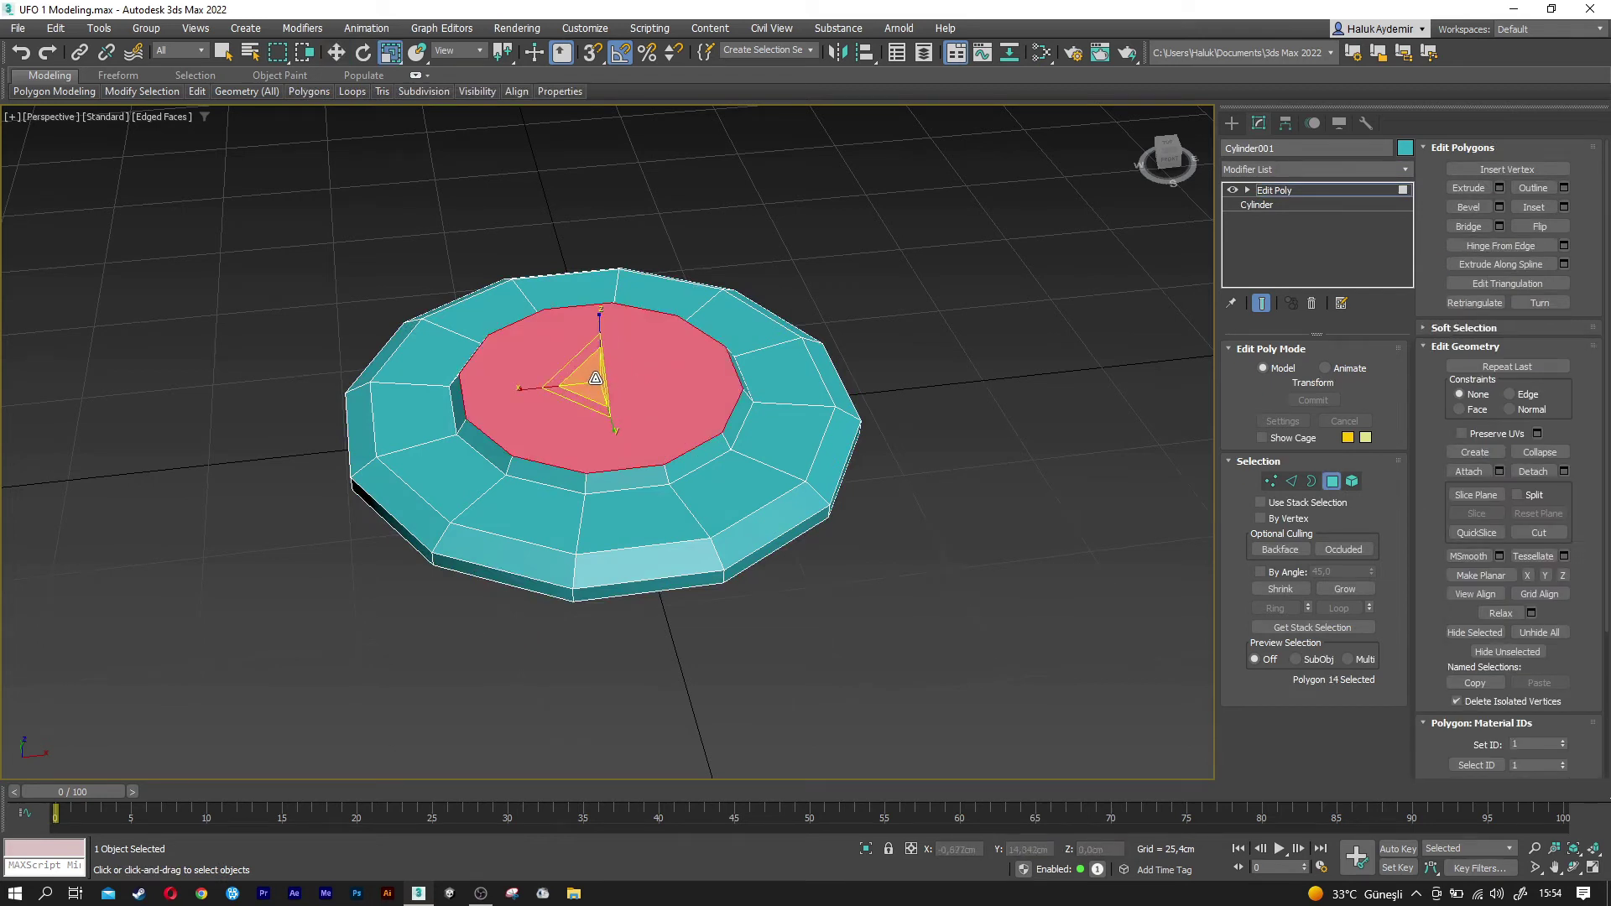
key("w")
left_click(1044, 321)
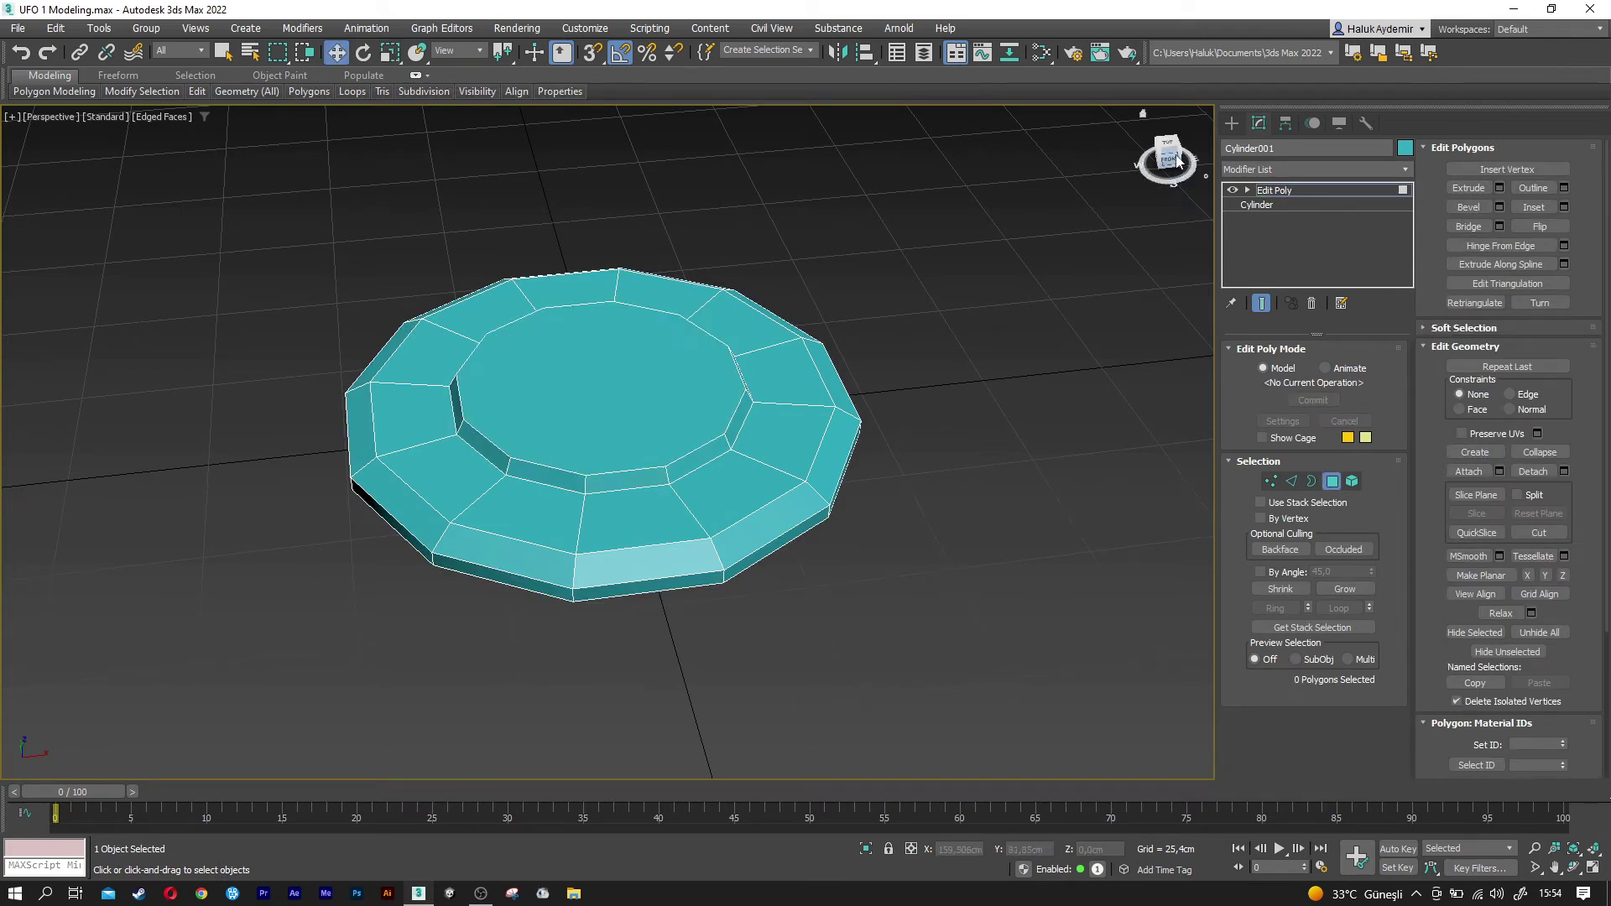
- Exit Polygon mode, deselect the saucer, and bring up the Standard Primitives list
left_click_drag(1167, 160, 1174, 193)
left_click(1331, 481)
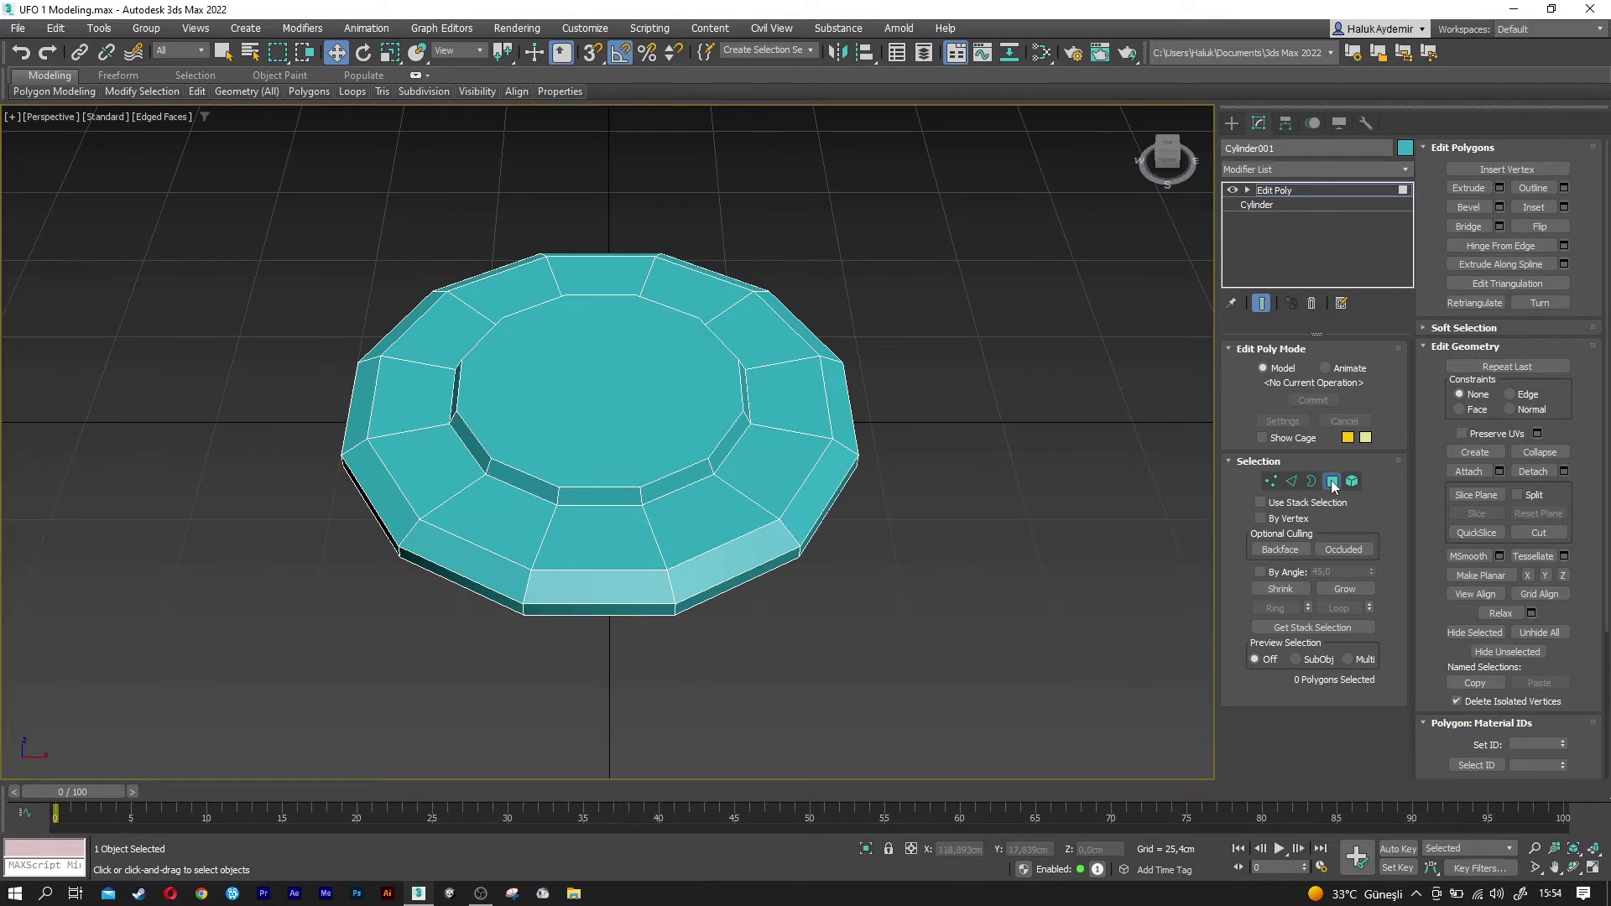
left_click(1021, 425)
left_click(1234, 123)
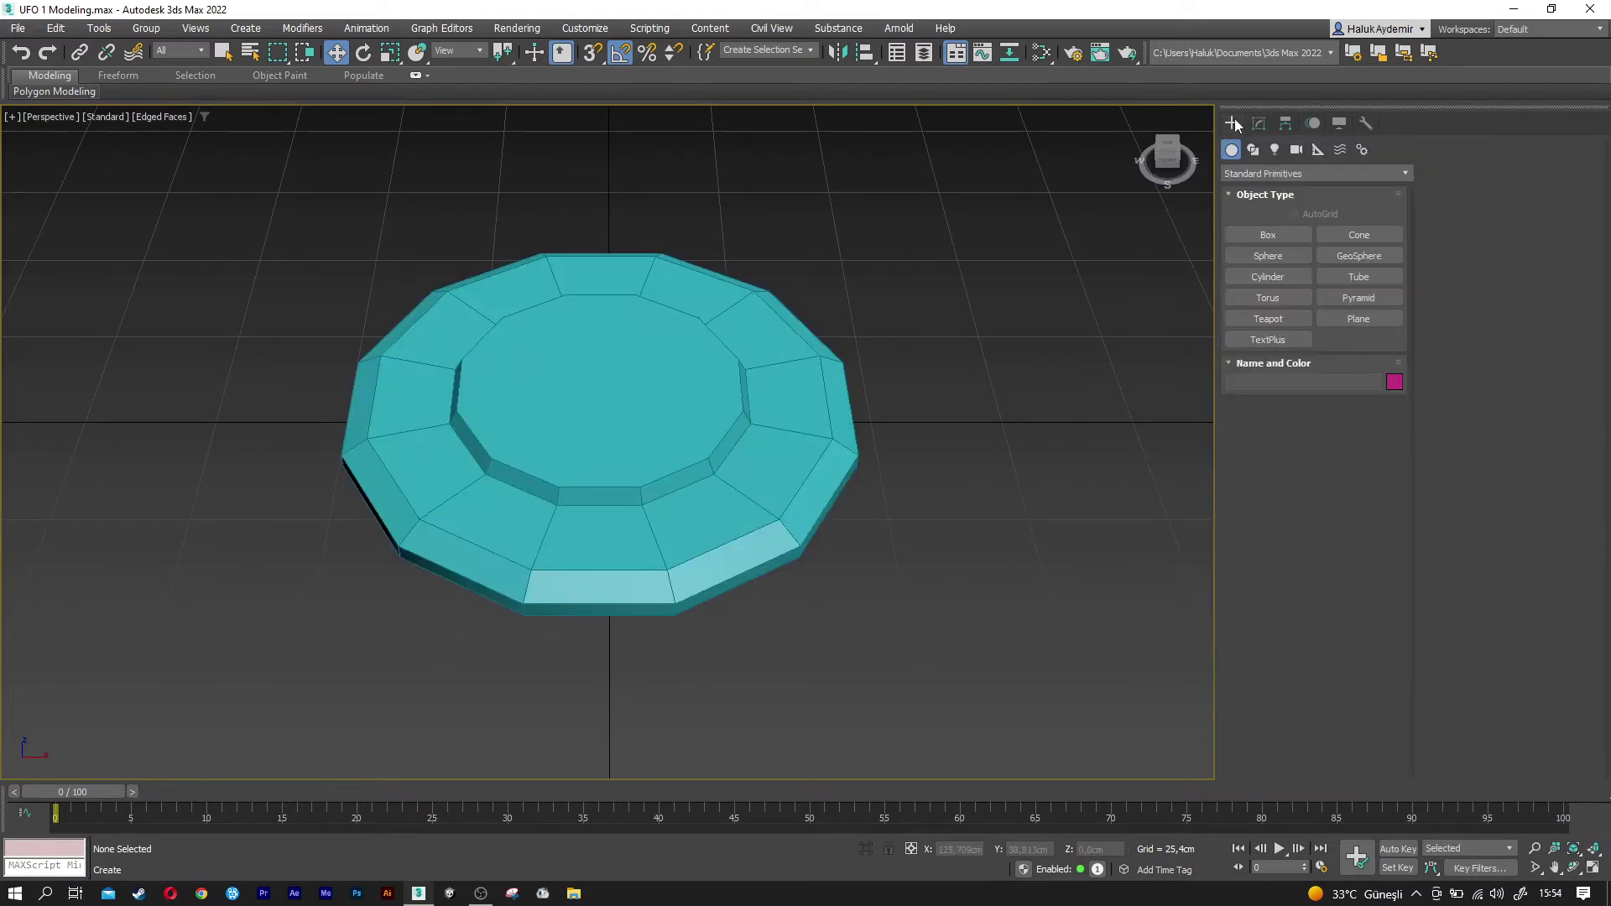
- With AutoGrid on, create a 25 cm hemisphere sphere on the saucer's top
left_click(1267, 255)
left_click_drag(600, 390, 628, 455)
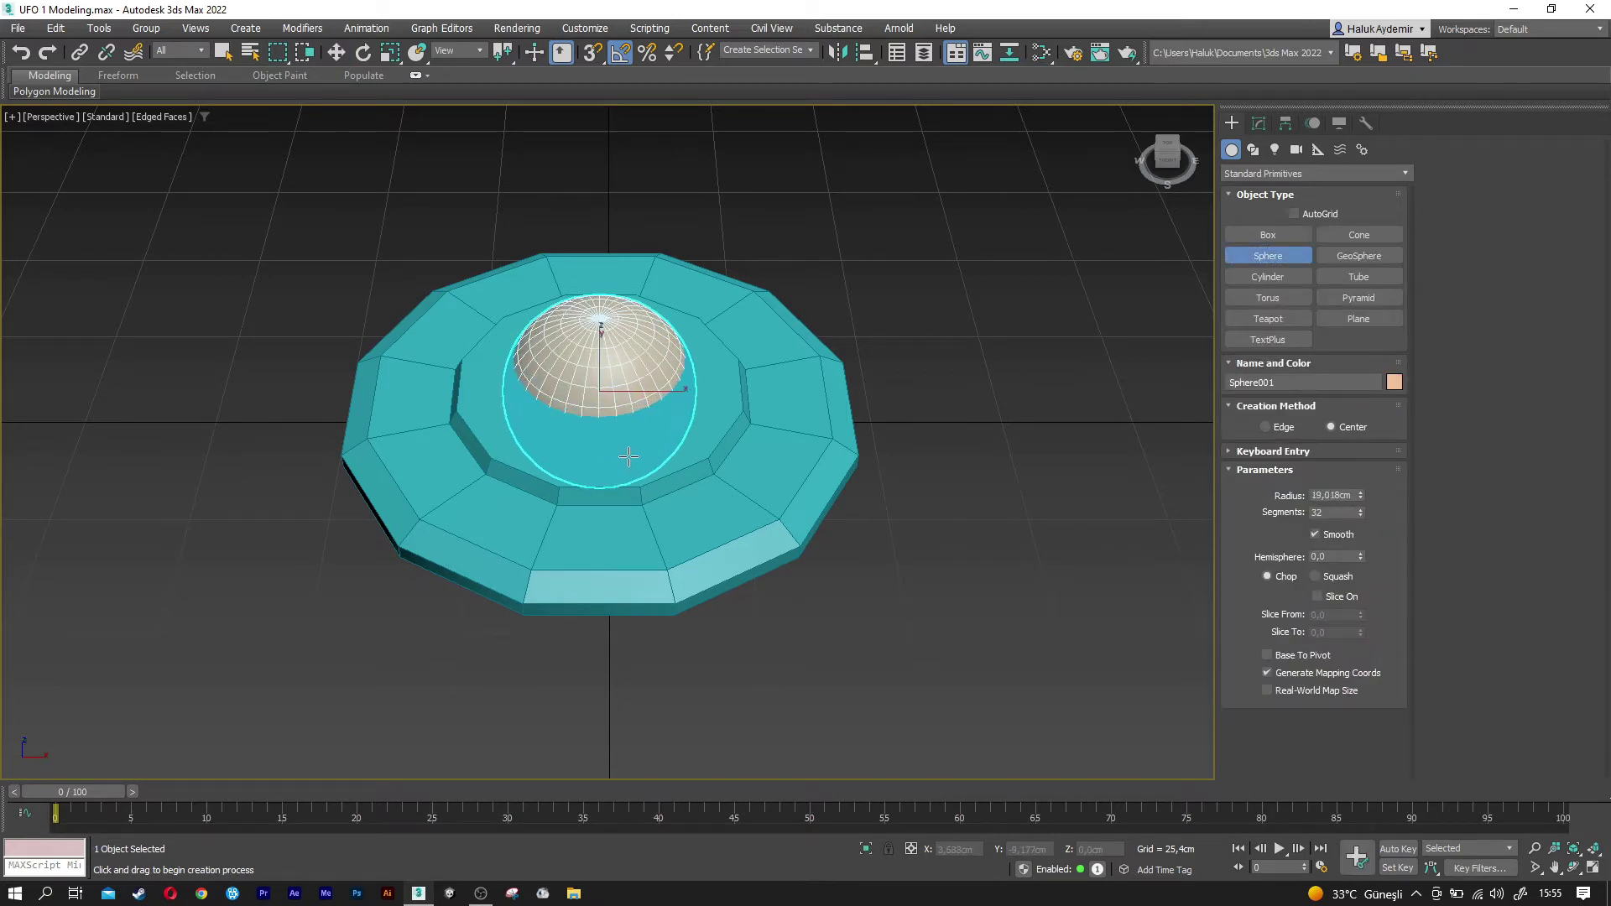
right_click(629, 456)
left_click(1295, 214)
left_click_drag(598, 390, 631, 487)
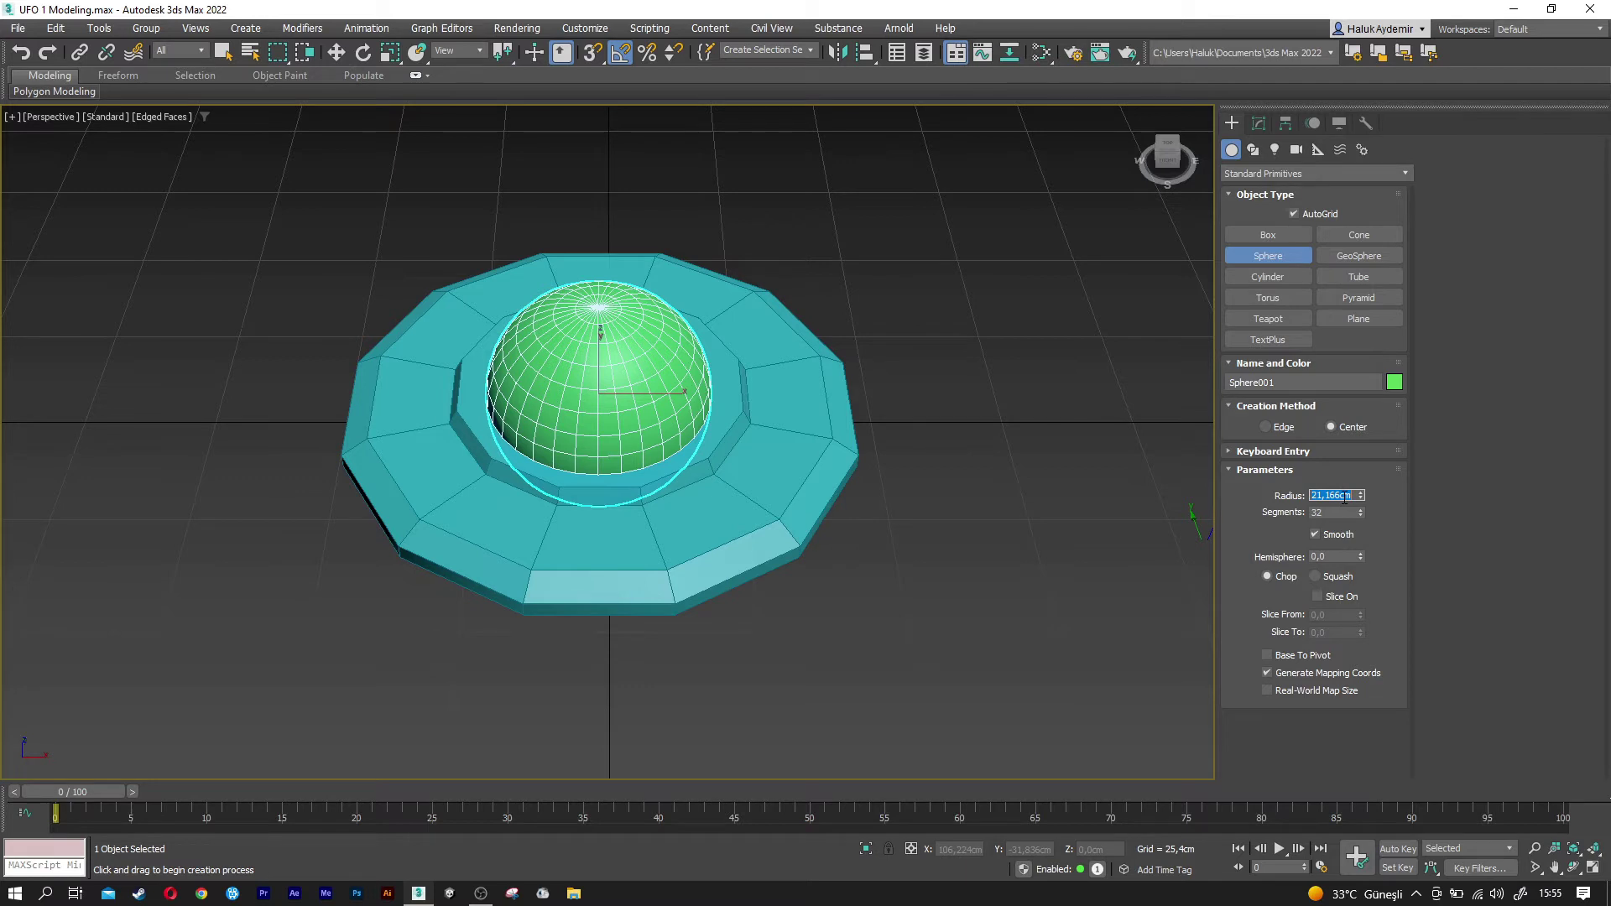
key("Tab")
key("Tab")
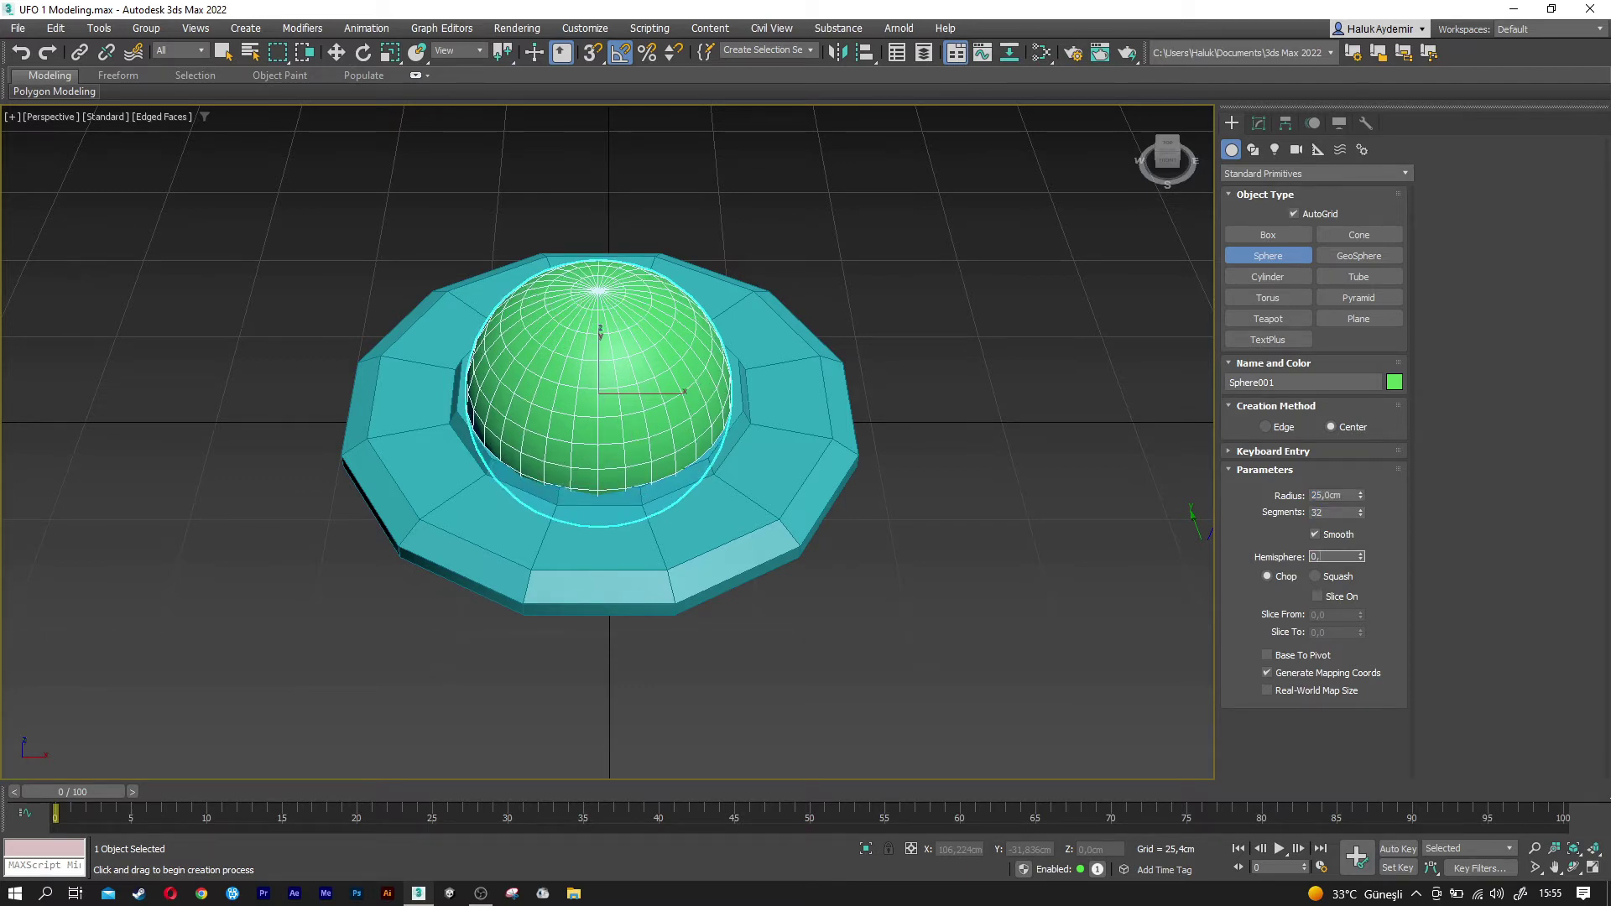
type("0,5")
key("Return")
- Align the dome centred on Cylinder001 and lift it up onto the saucer
mouse_move(809, 353)
middle_mouse_down("alt")
mouse_move(702, 360)
mouse_move(722, 344)
middle_mouse_up("alt")
key("w")
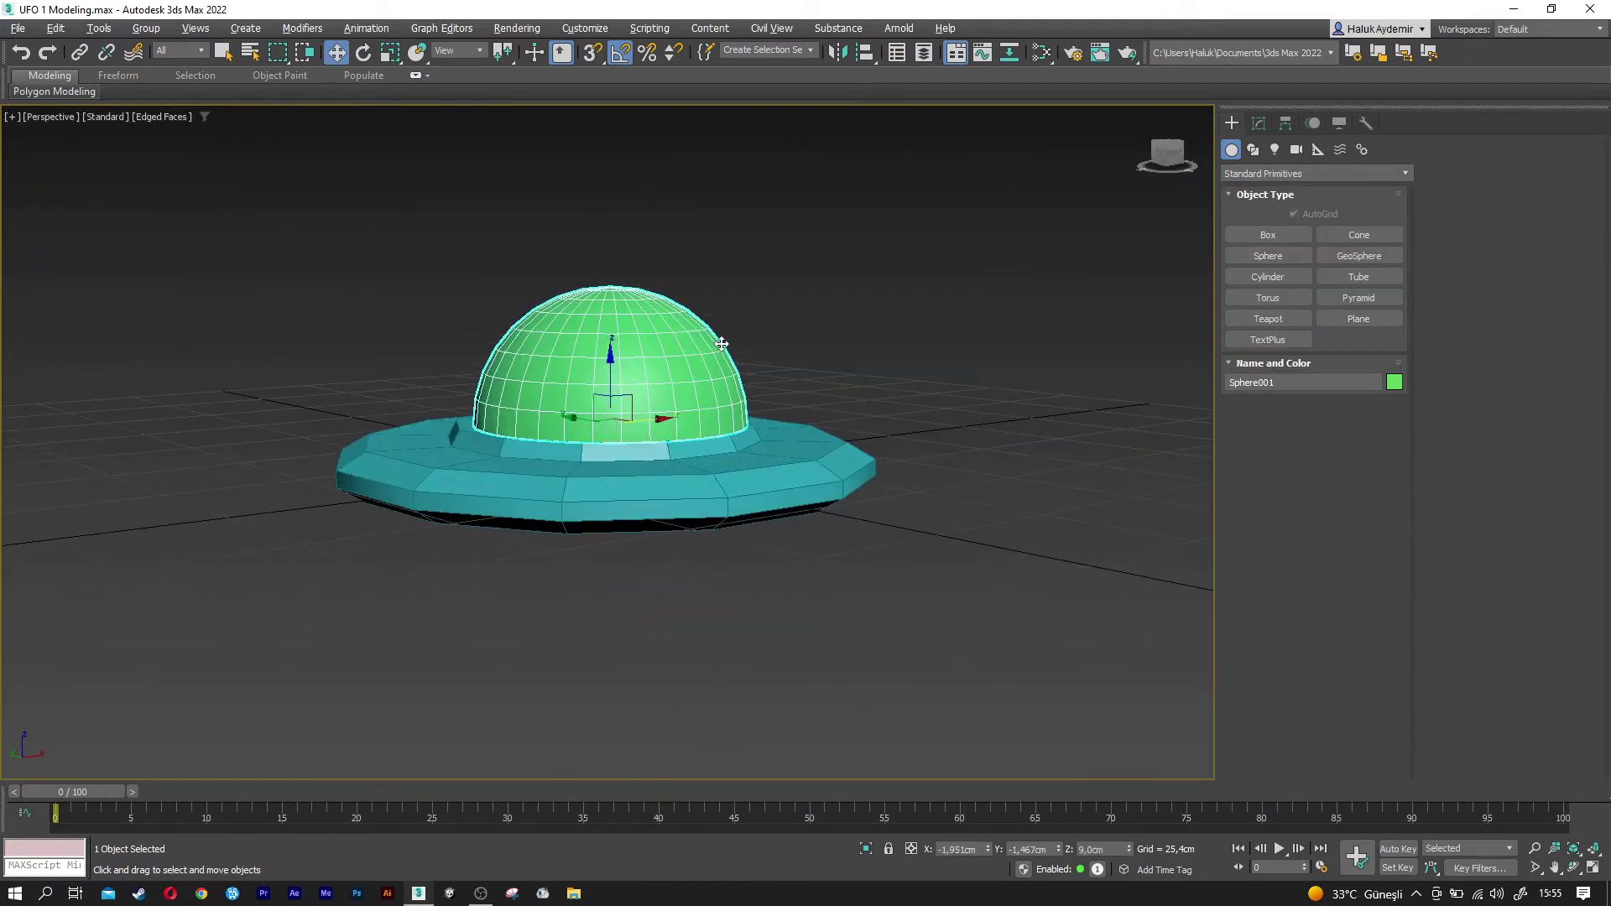
left_click(867, 55)
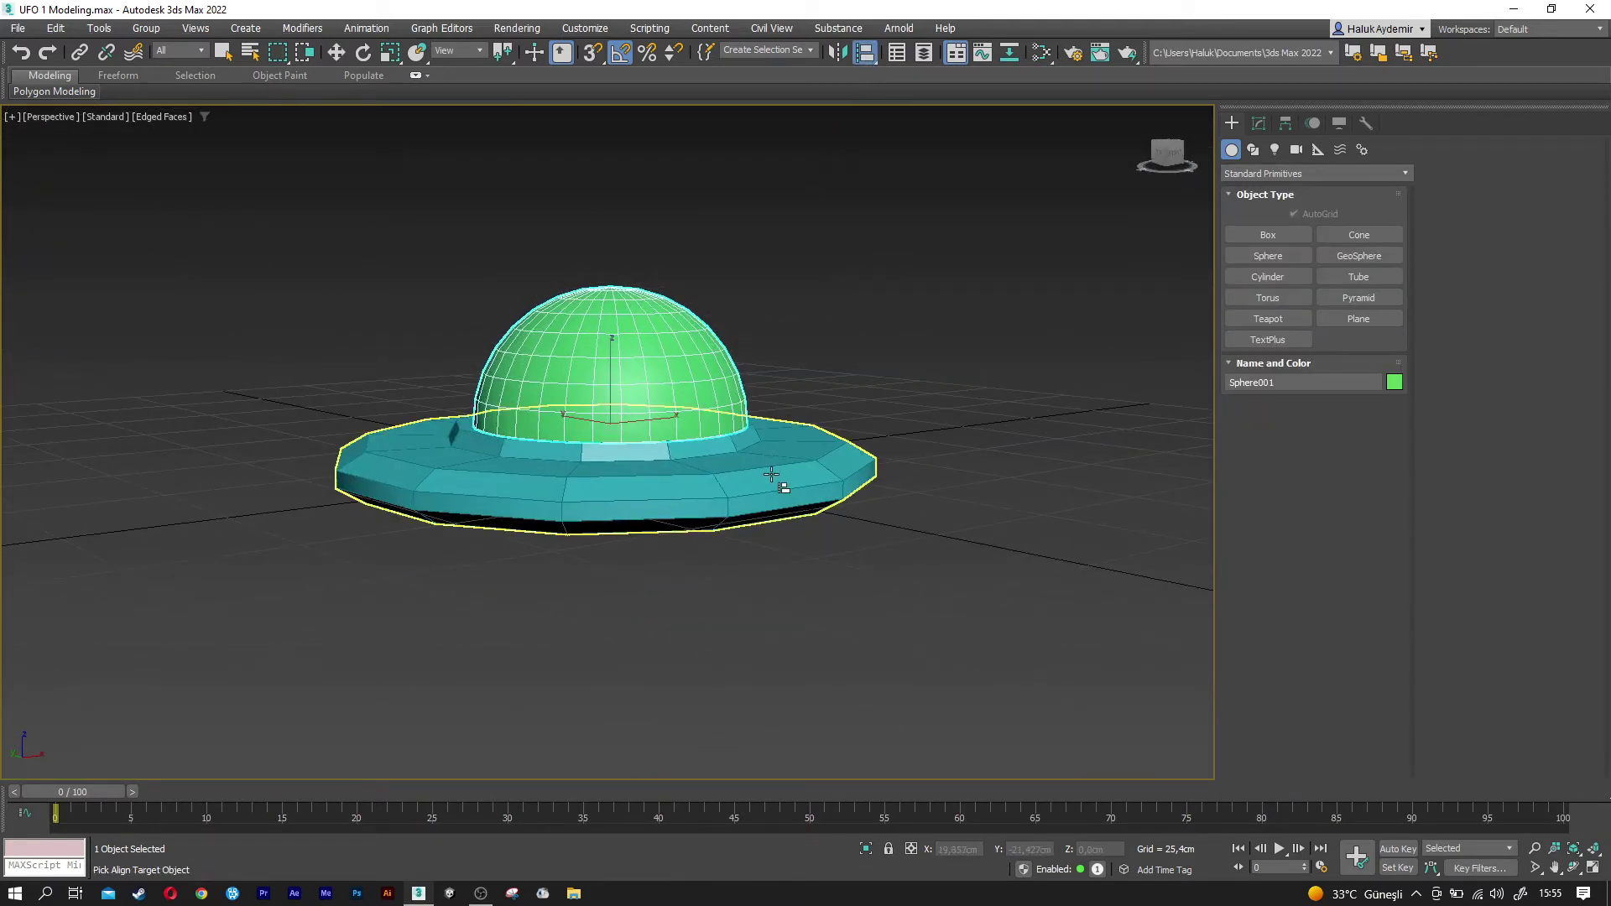
left_click(771, 466)
left_click(831, 398)
left_click(810, 585)
left_click_drag(596, 452, 605, 356)
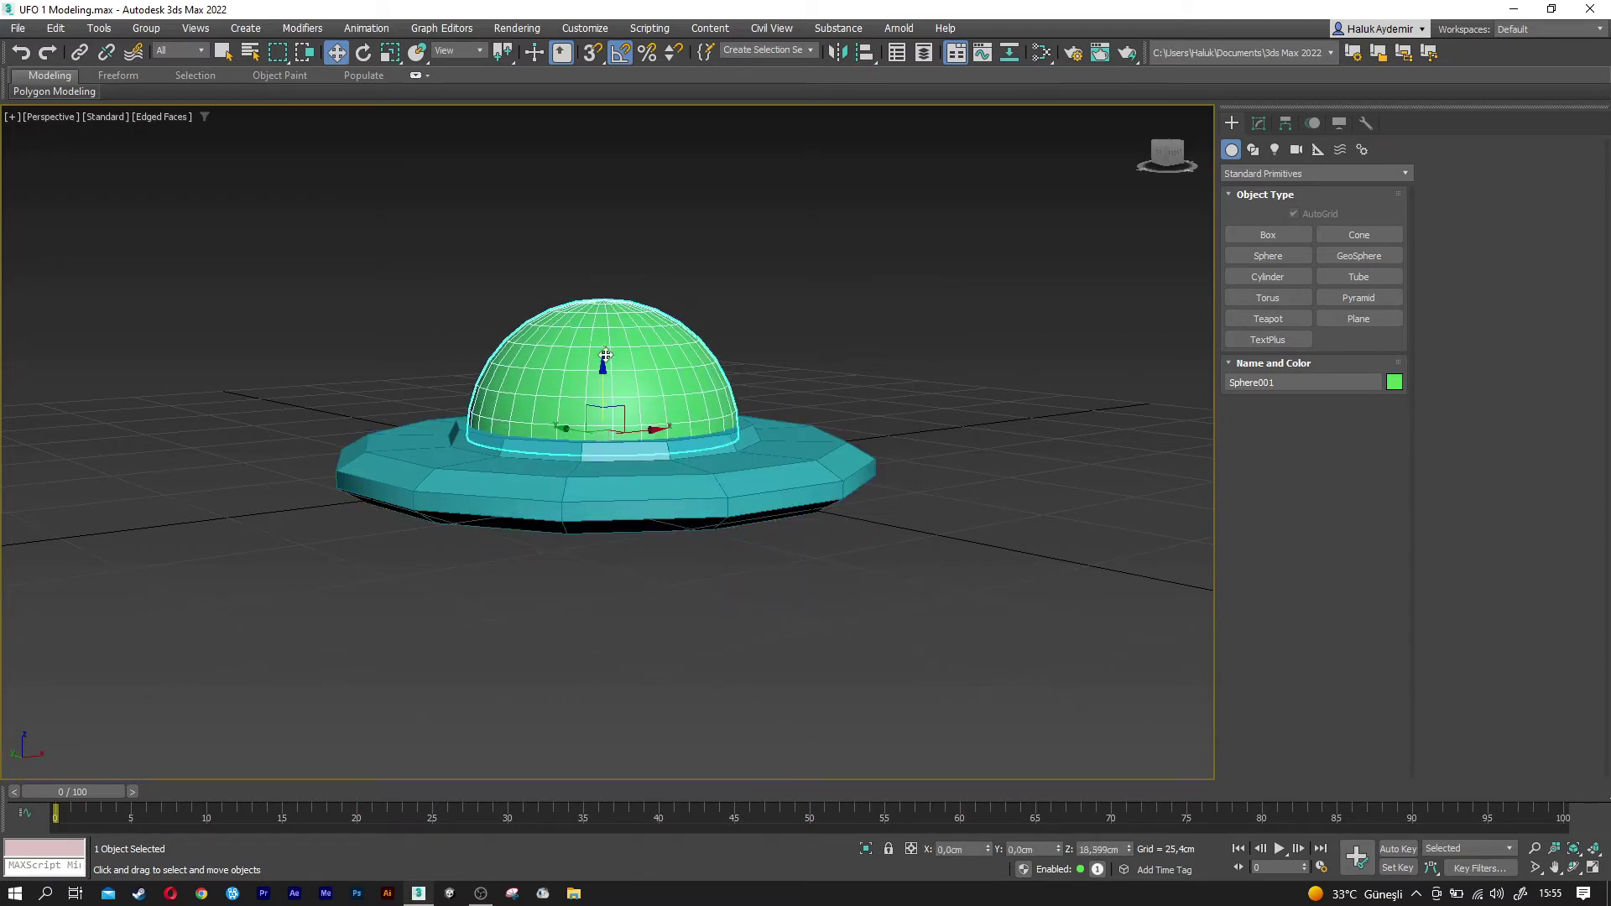
- Change the dome radius to 23 cm
middle_click_drag(606, 356, 579, 436, "alt")
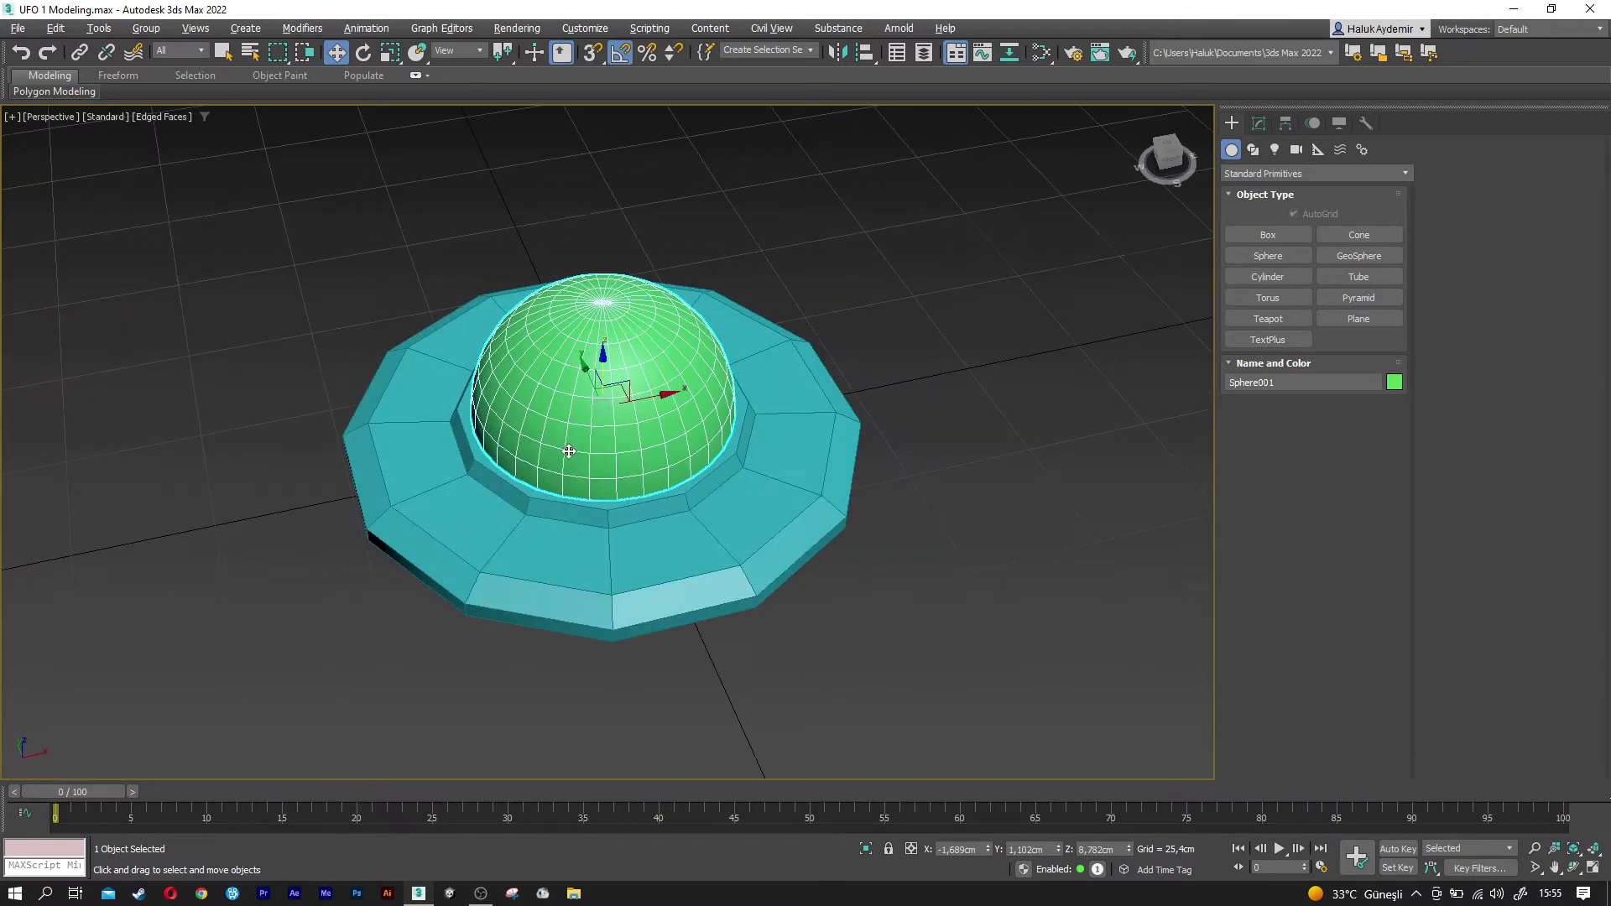
scroll(565, 456, "up", 4)
left_click(1261, 124)
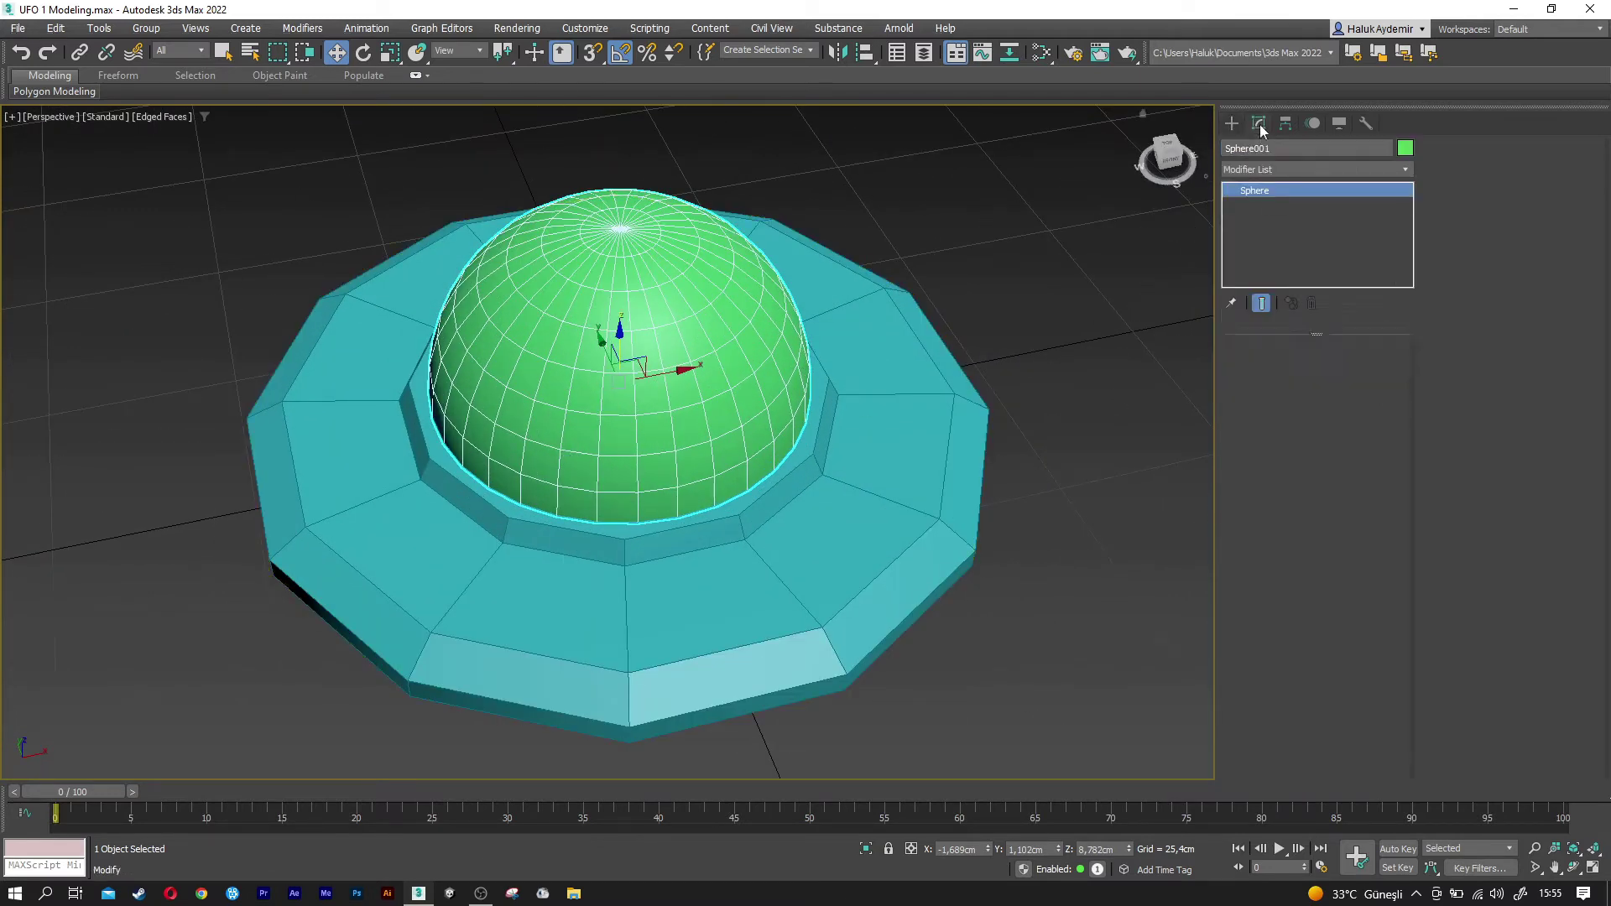
double_click(1341, 376)
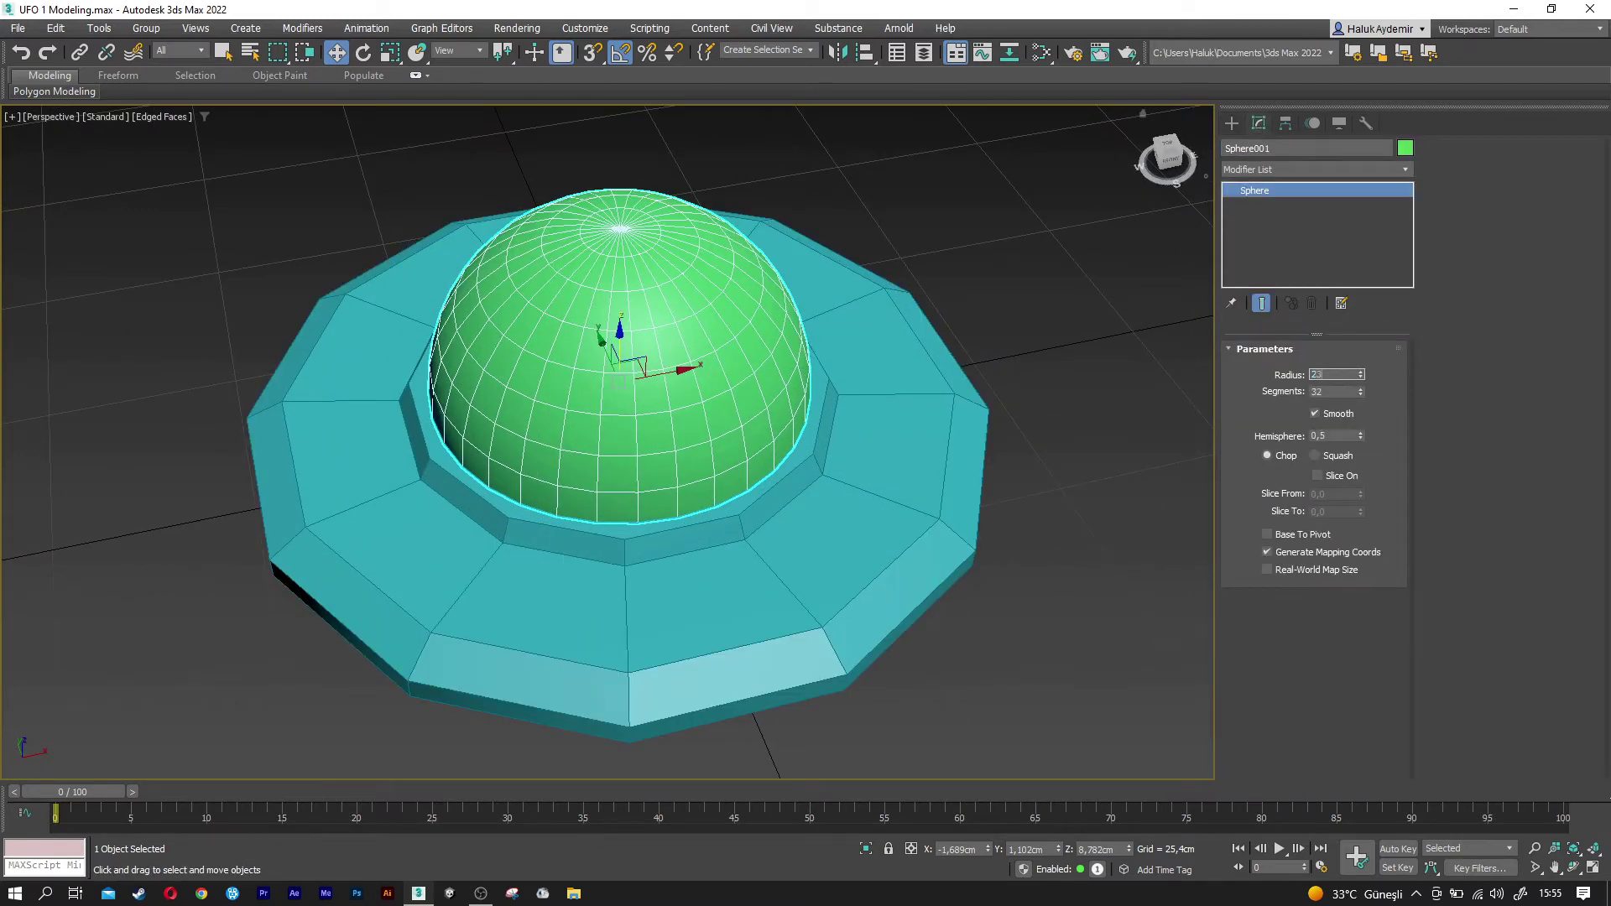
key("Return")
- In the front view, select the dome and saucer together and move them up
middle_click_drag(602, 395, 602, 452, "alt")
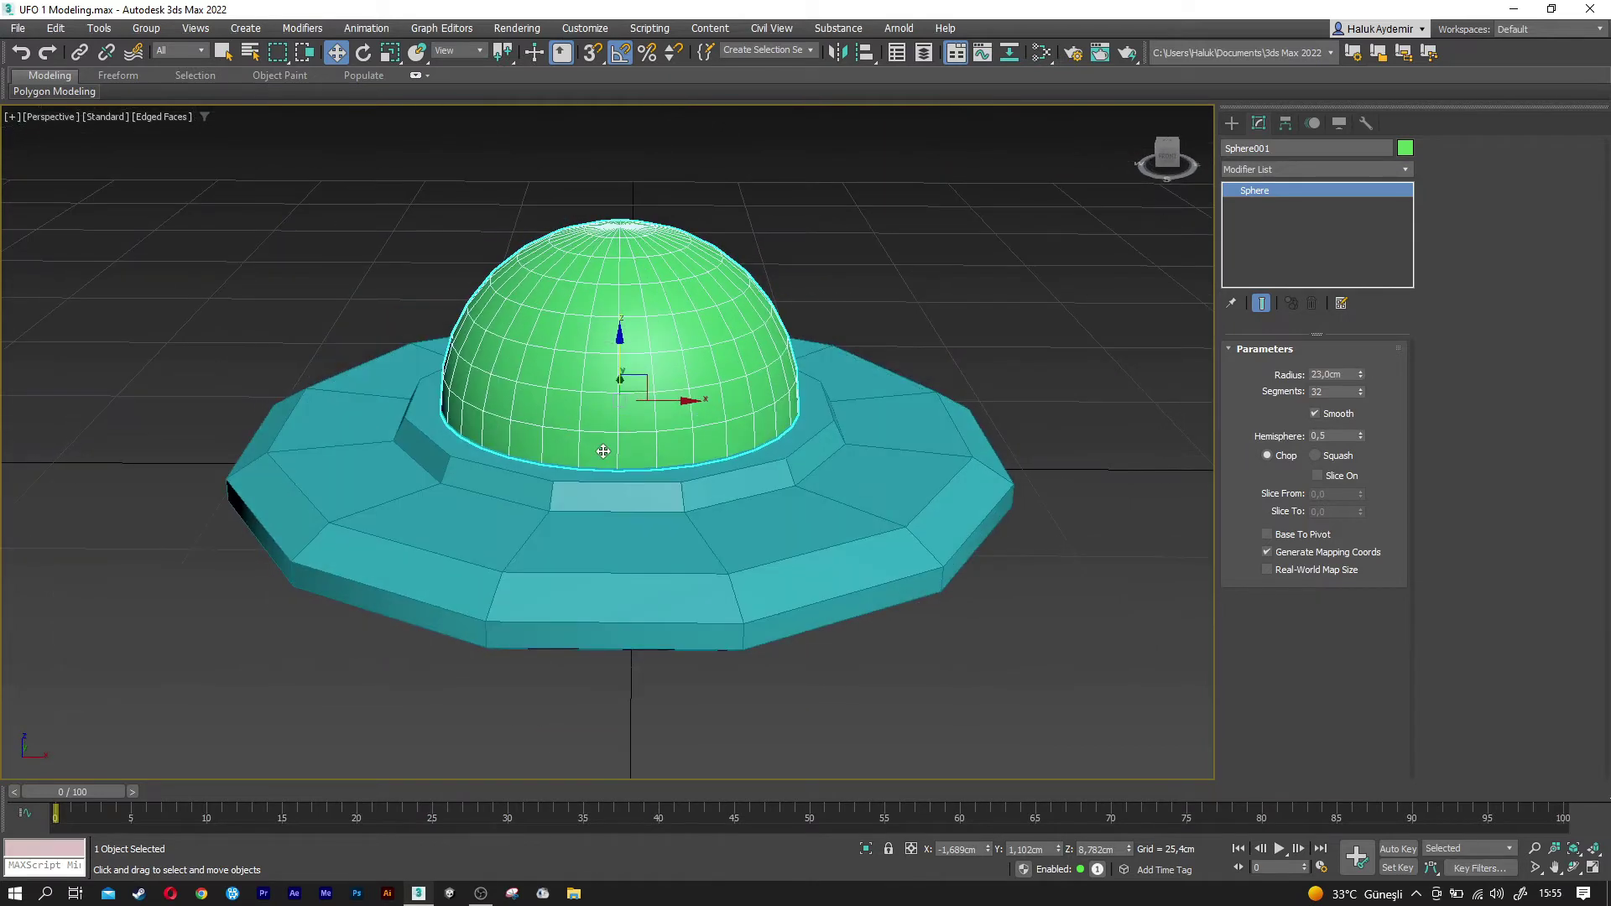
key("f")
key("z")
middle_click_drag(616, 618, 654, 537)
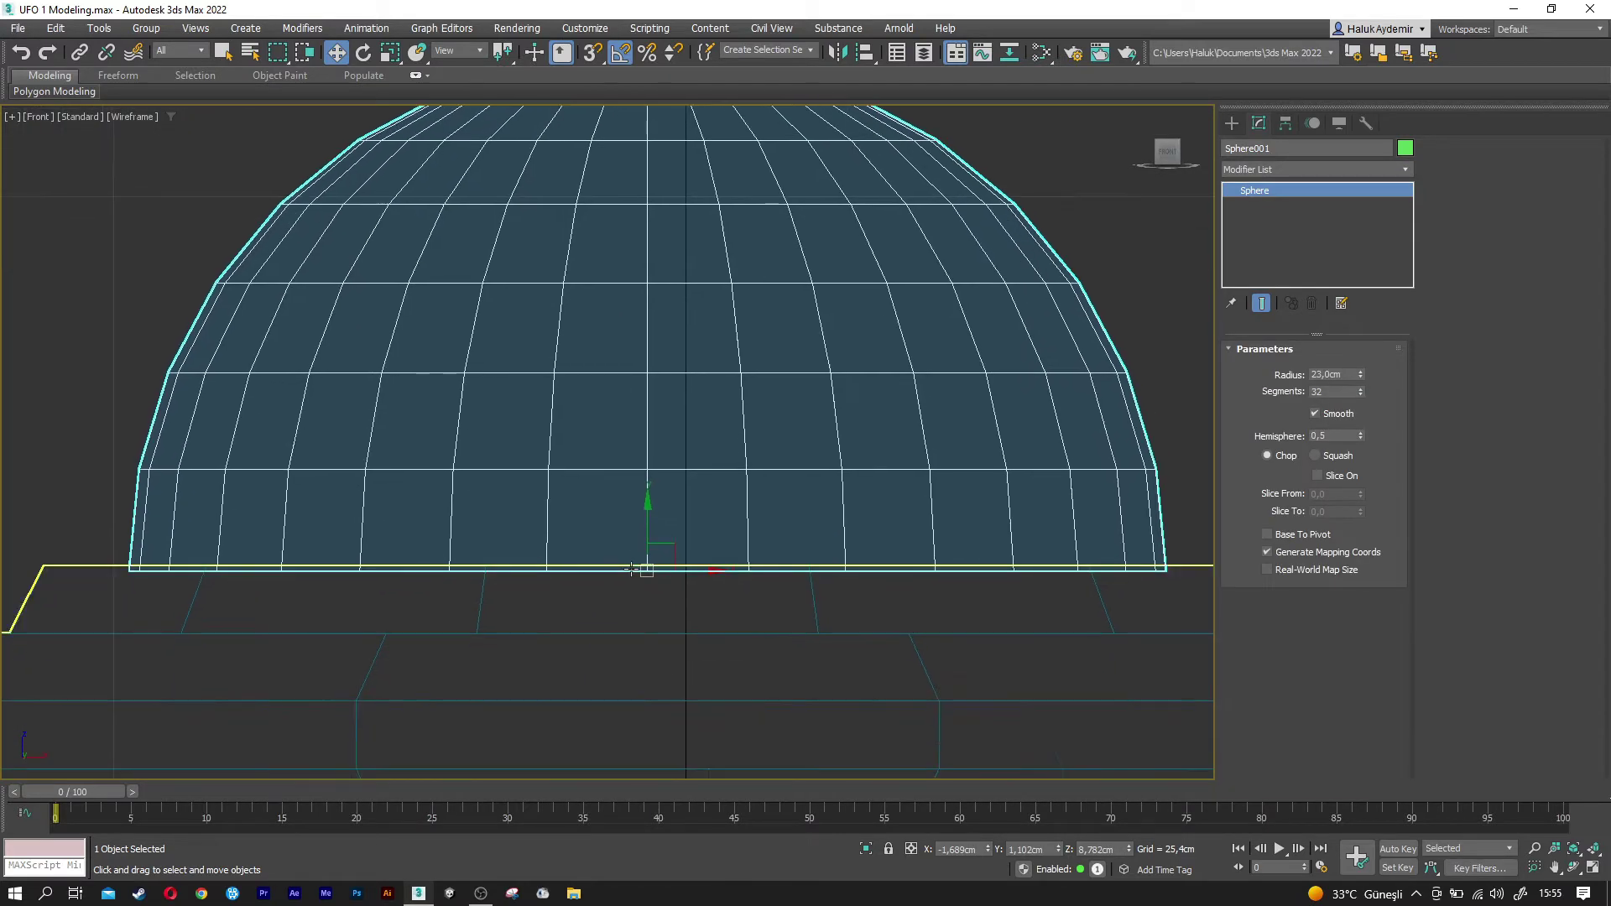
scroll(654, 535, "up", 5)
scroll(654, 535, "up", 2)
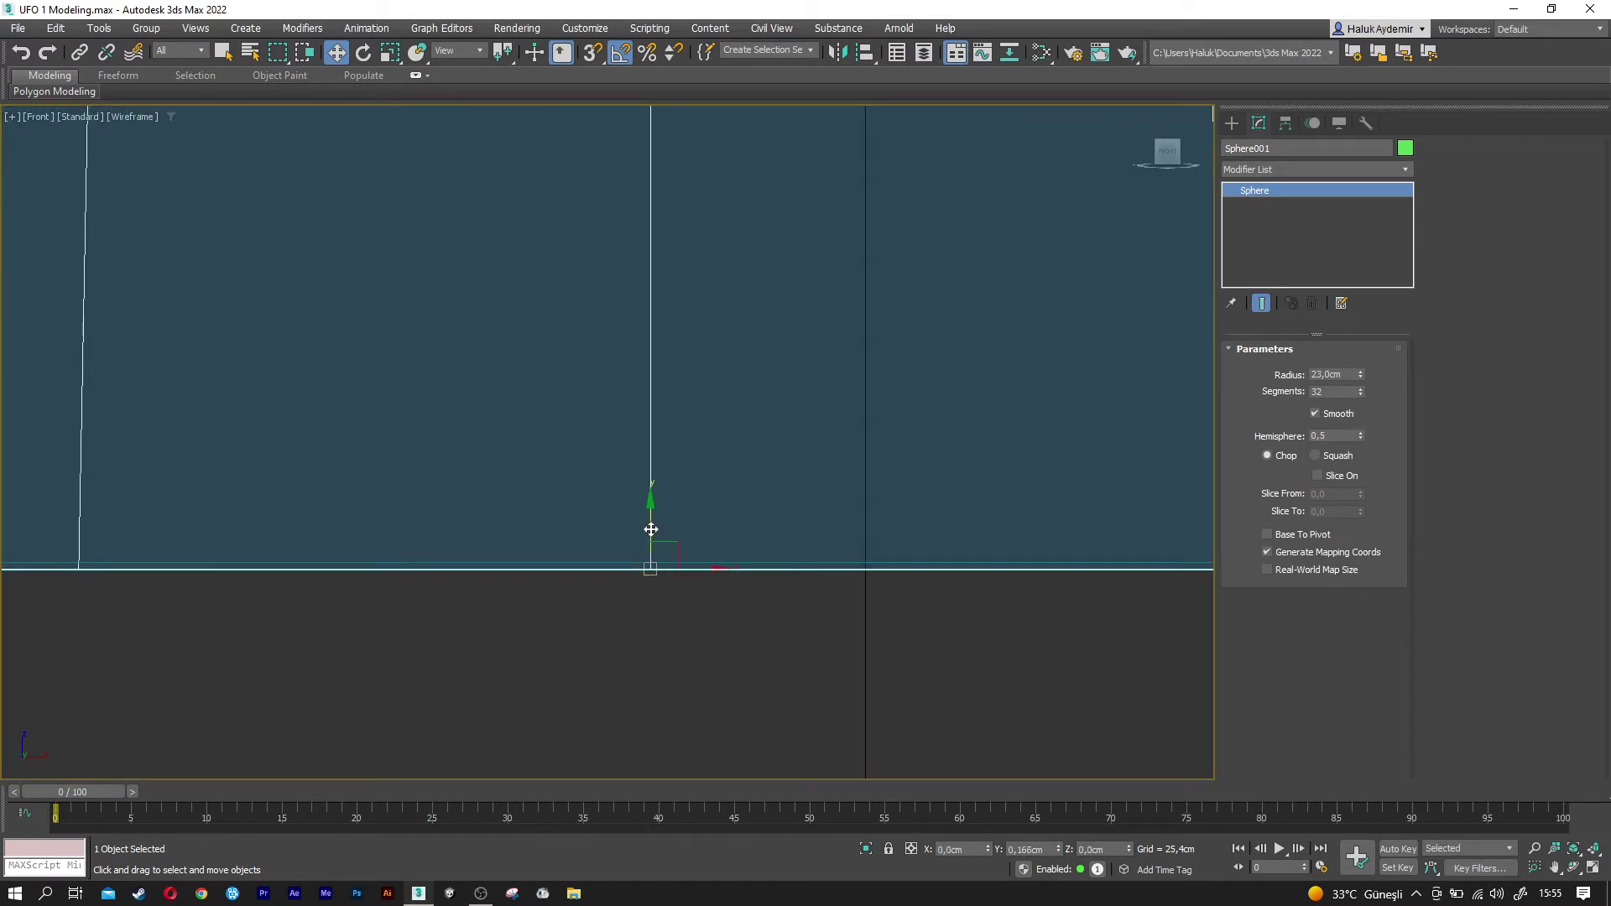
scroll(605, 577, "down", 3)
scroll(610, 580, "down", 3)
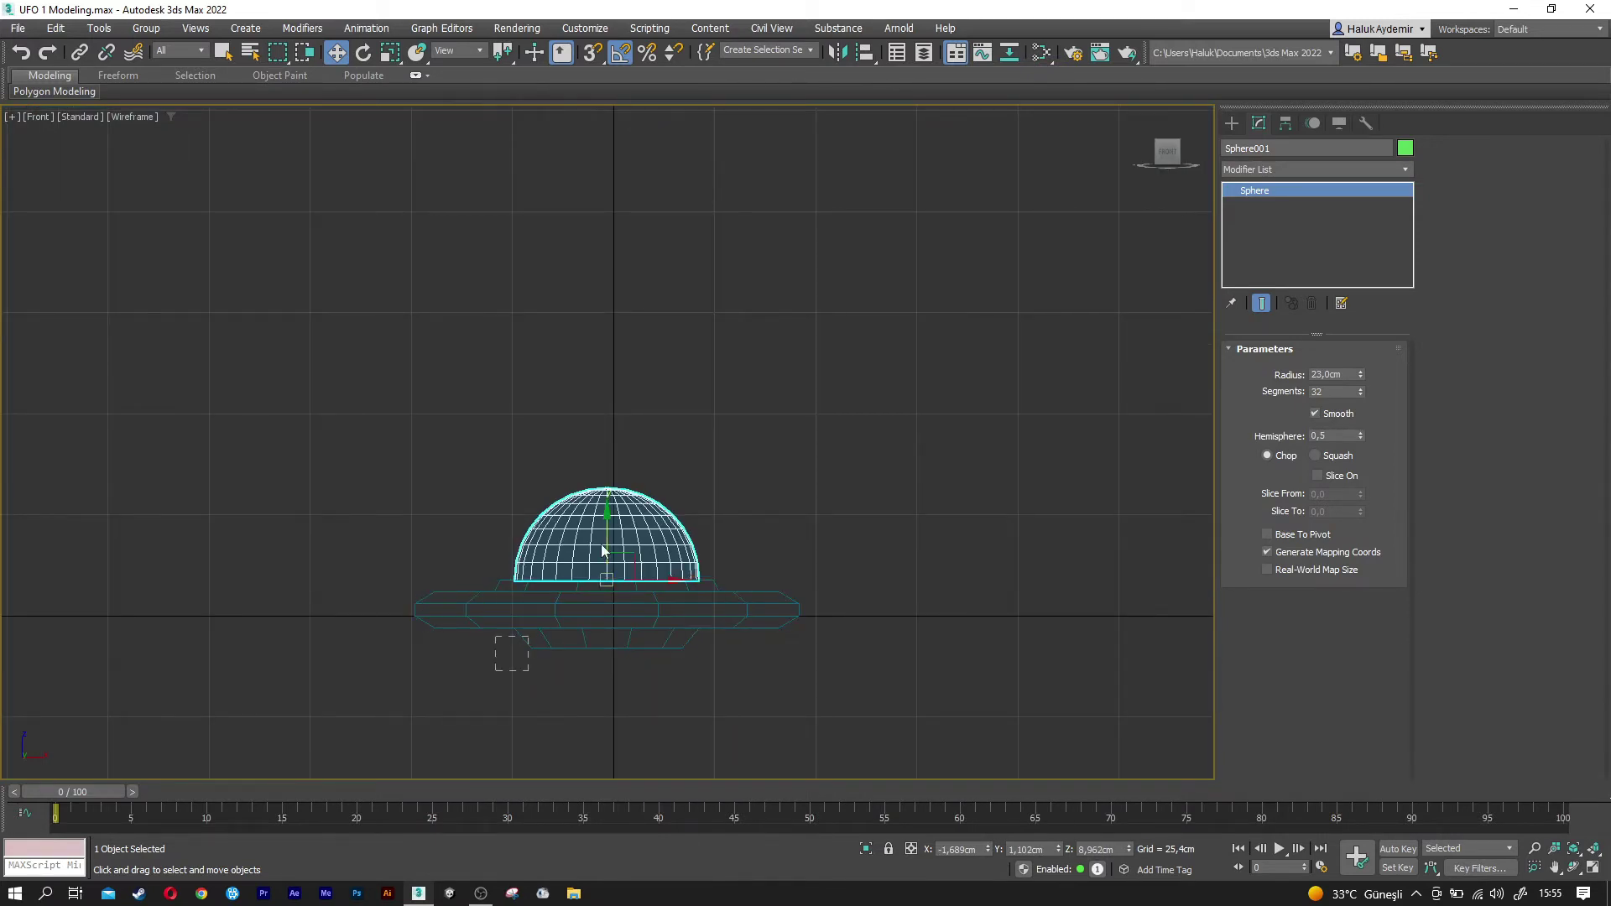
left_click(610, 580, "ctrl")
scroll(596, 579, "up", 2)
left_click_drag(617, 547, 616, 499)
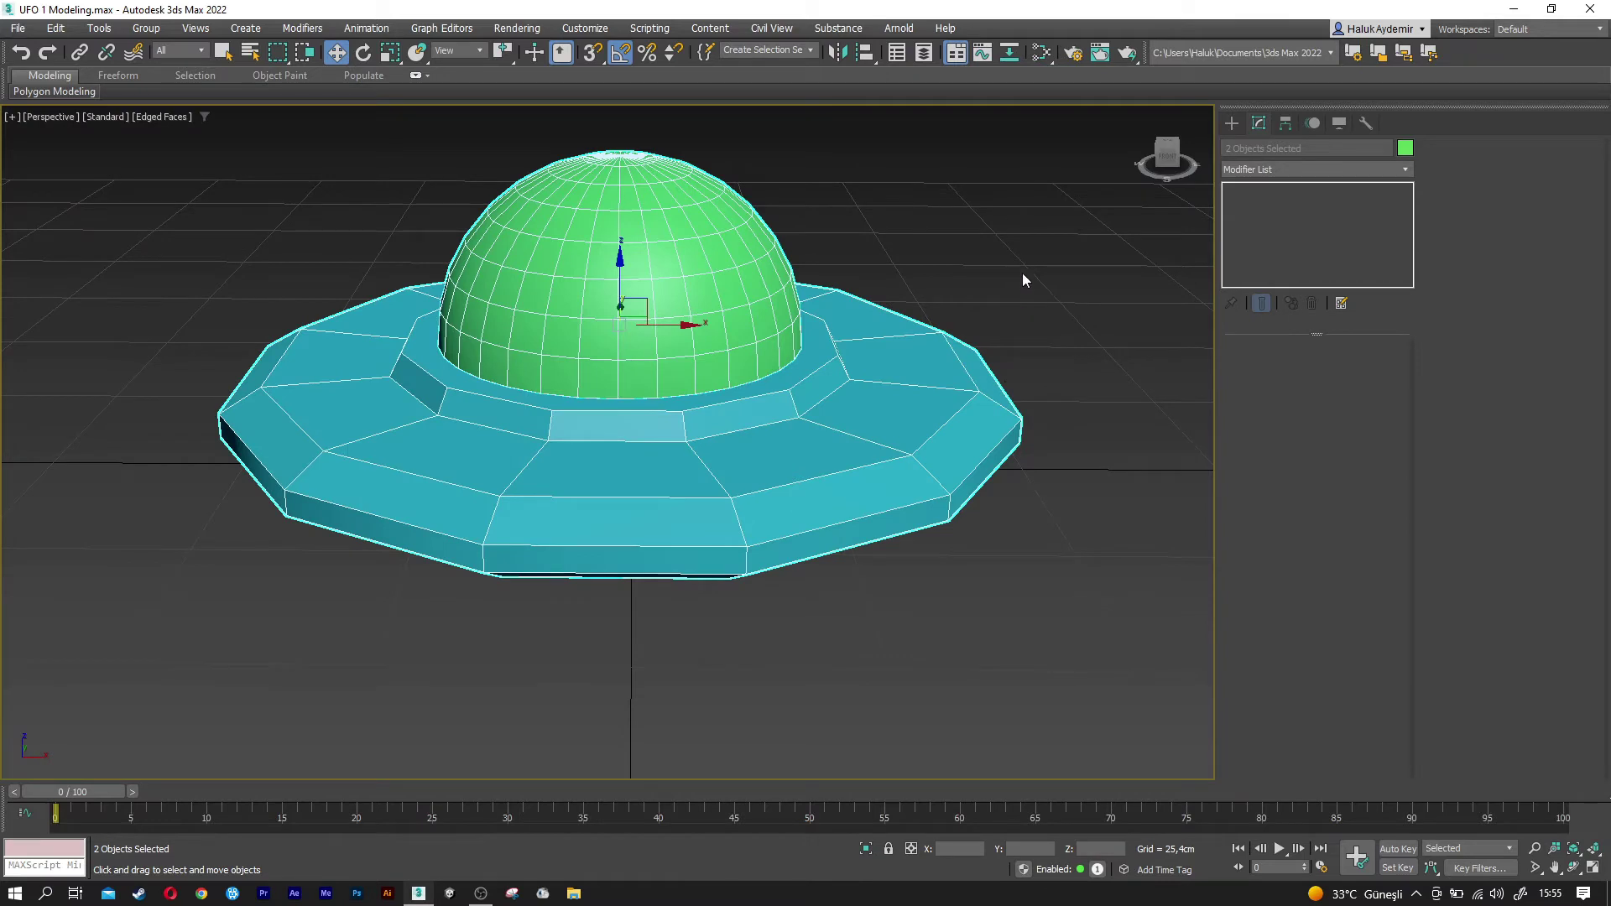
- Select the saucer with edged faces shown and enter Polygon mode
left_click(1023, 280)
middle_click_drag(617, 378, 616, 463, "alt")
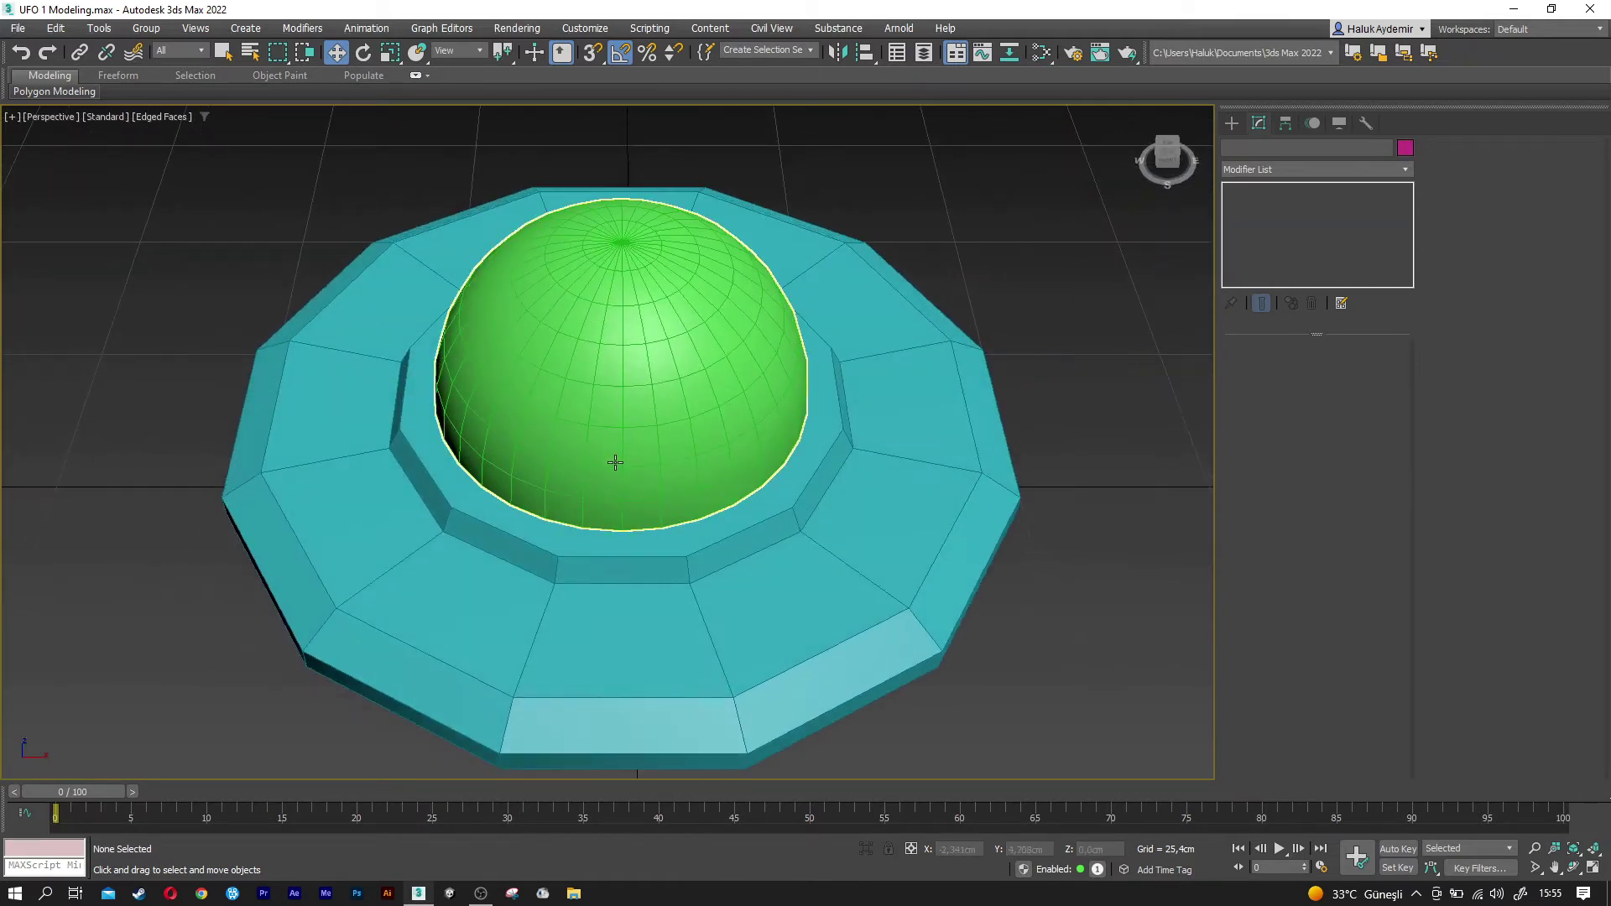
scroll(615, 463, "down", 3)
key("F4")
left_click(656, 624)
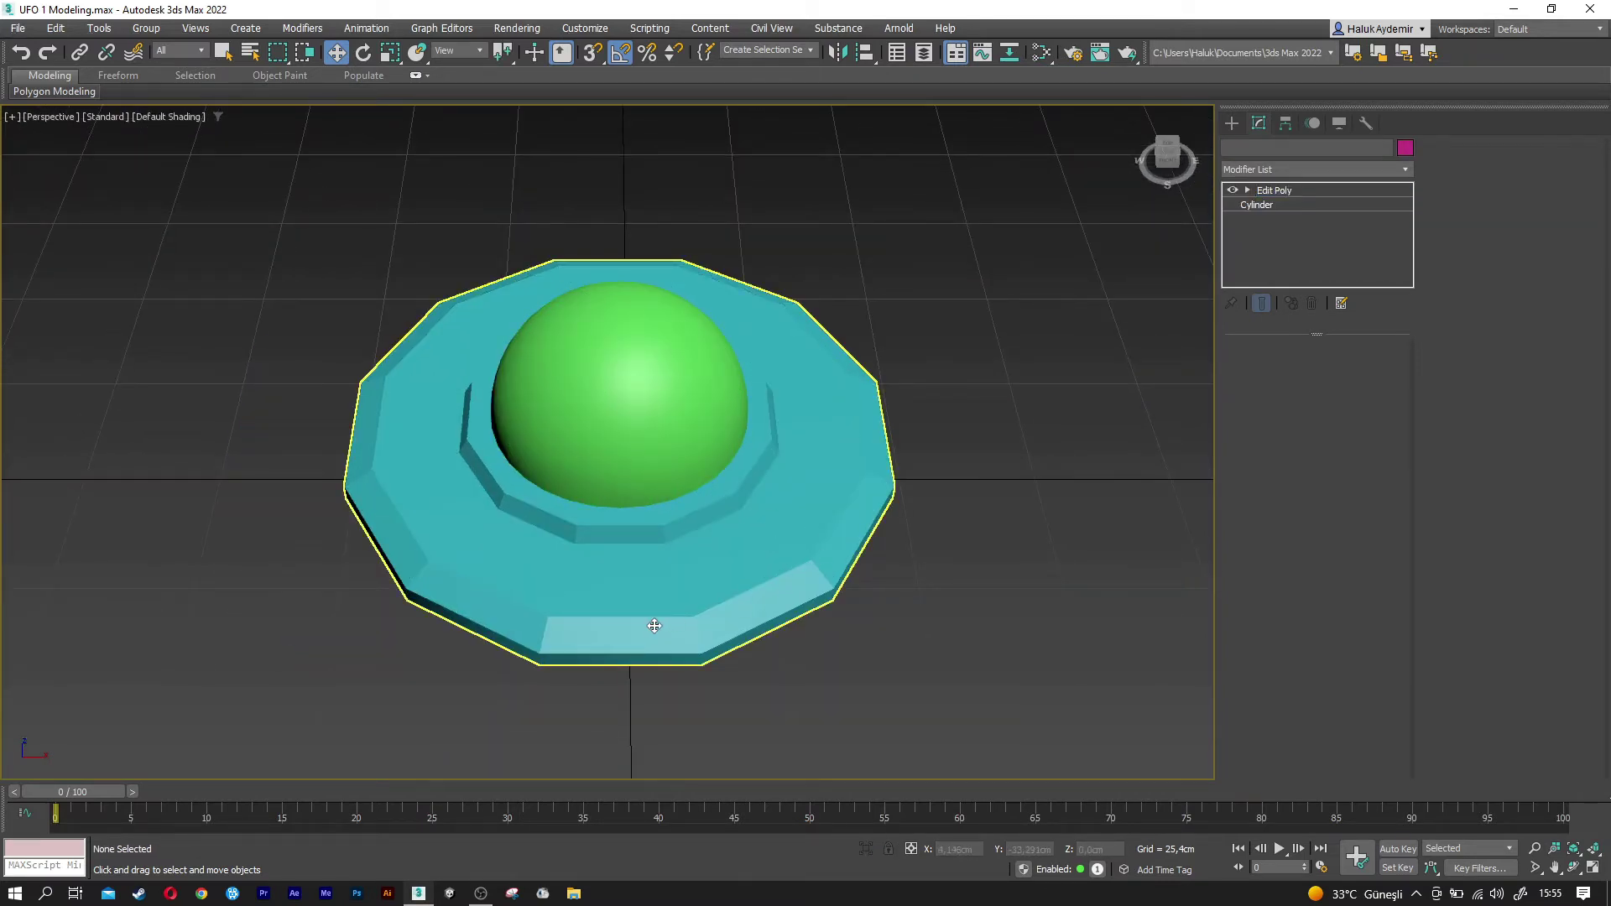
key("F4")
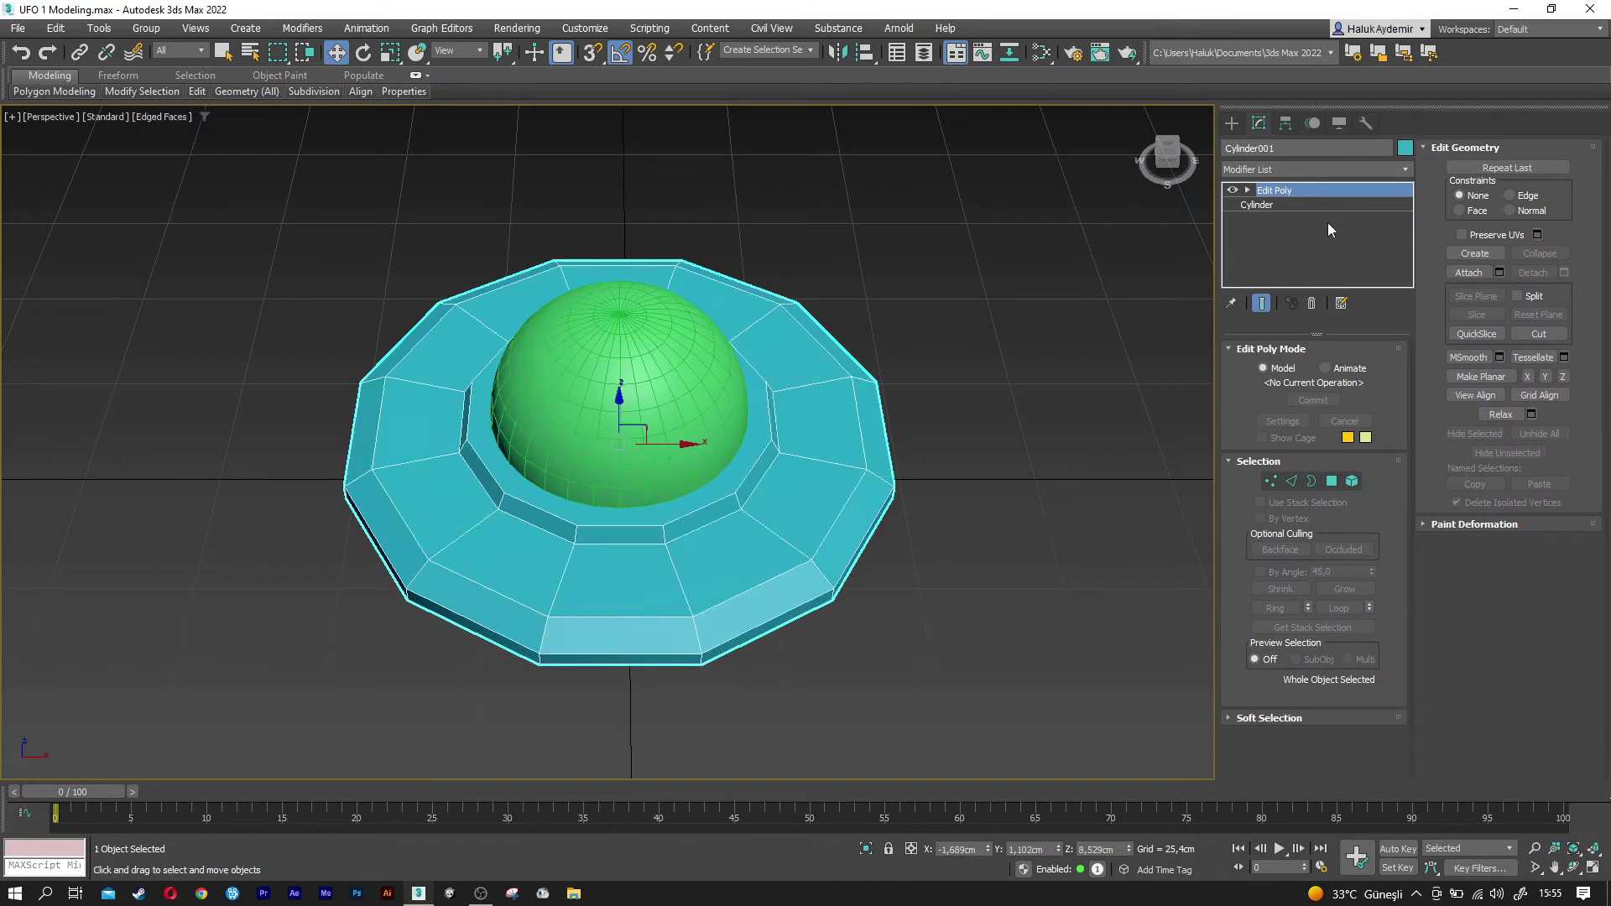
left_click(1331, 484)
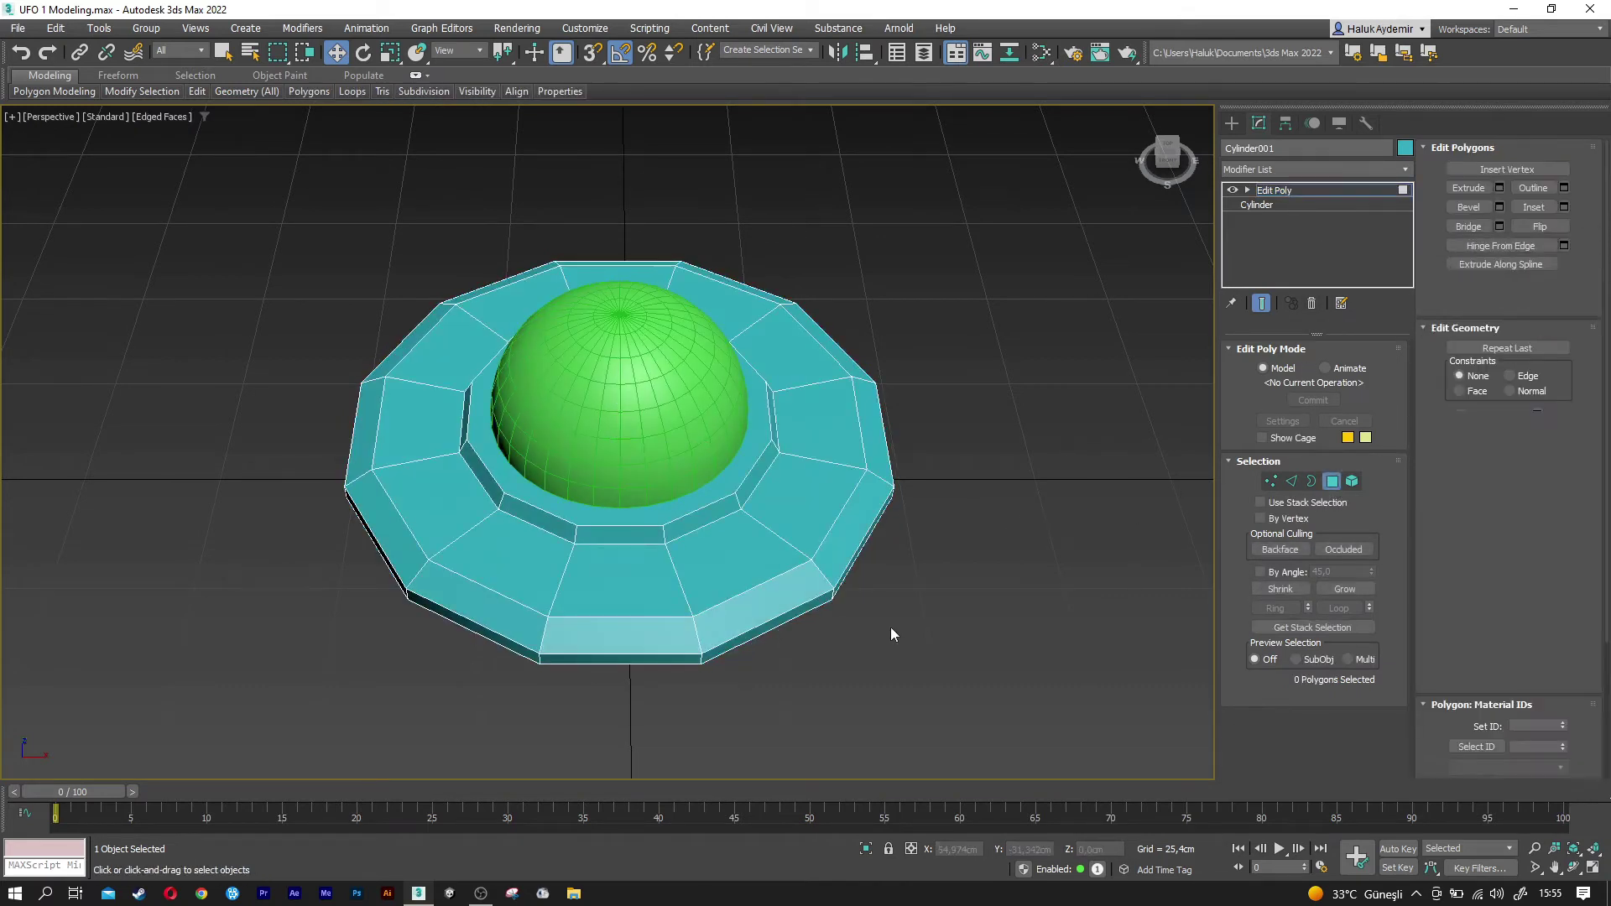
- Select six alternating outer rim faces and detach them as a separate object
left_click(618, 639)
left_click(850, 540, "ctrl")
left_click(849, 360, "ctrl")
left_click(649, 264, "ctrl")
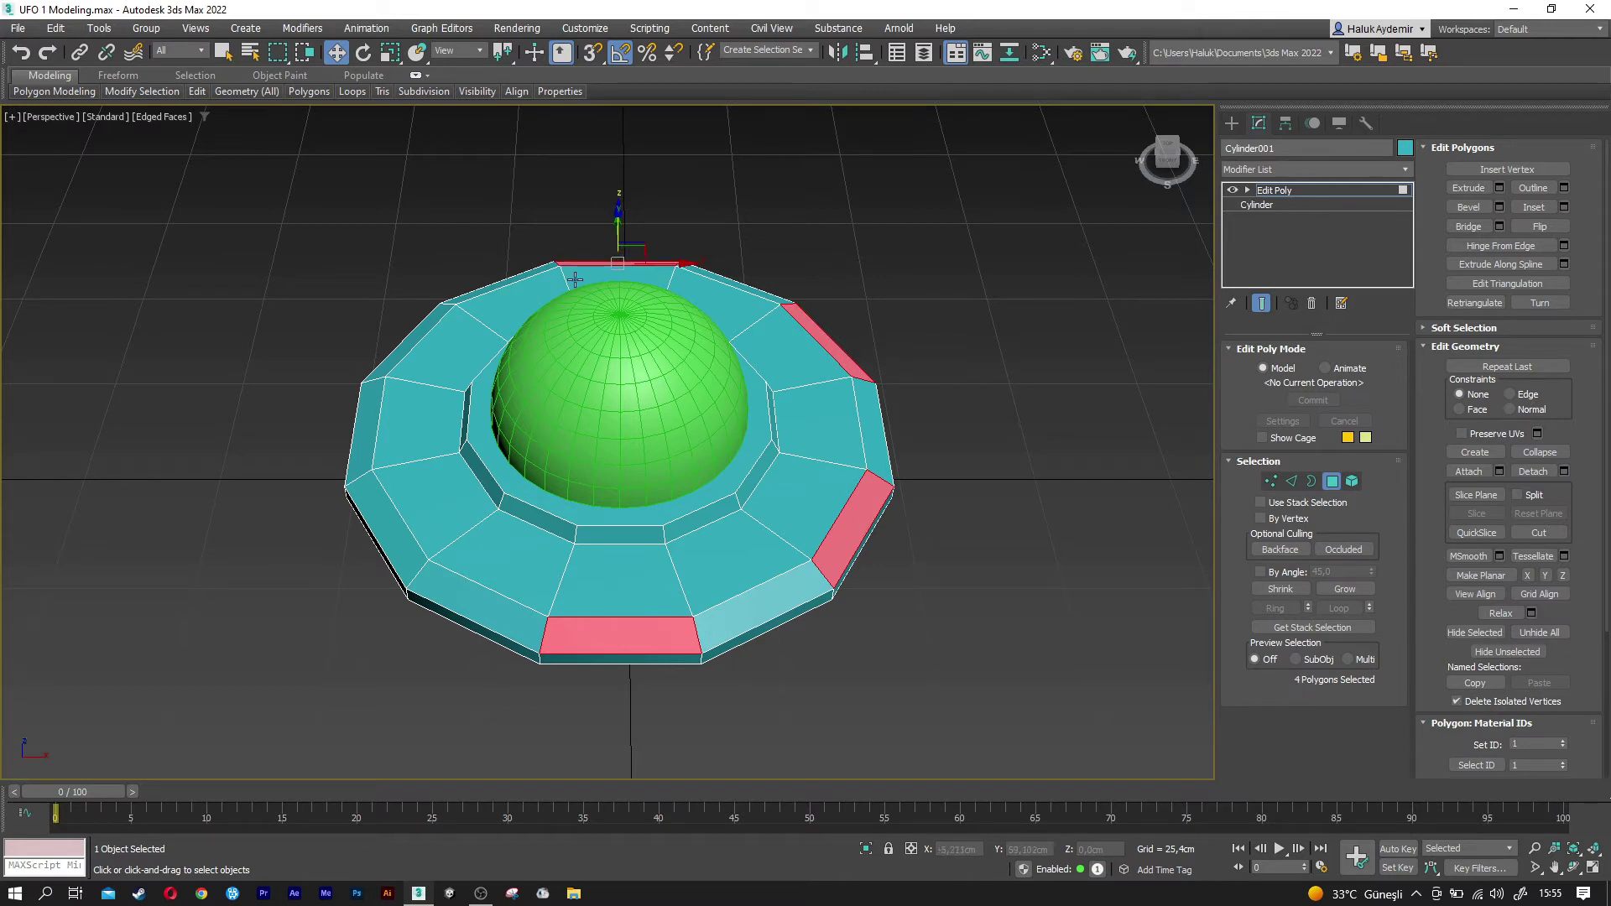
left_click(410, 340, "ctrl")
left_click(391, 525, "ctrl")
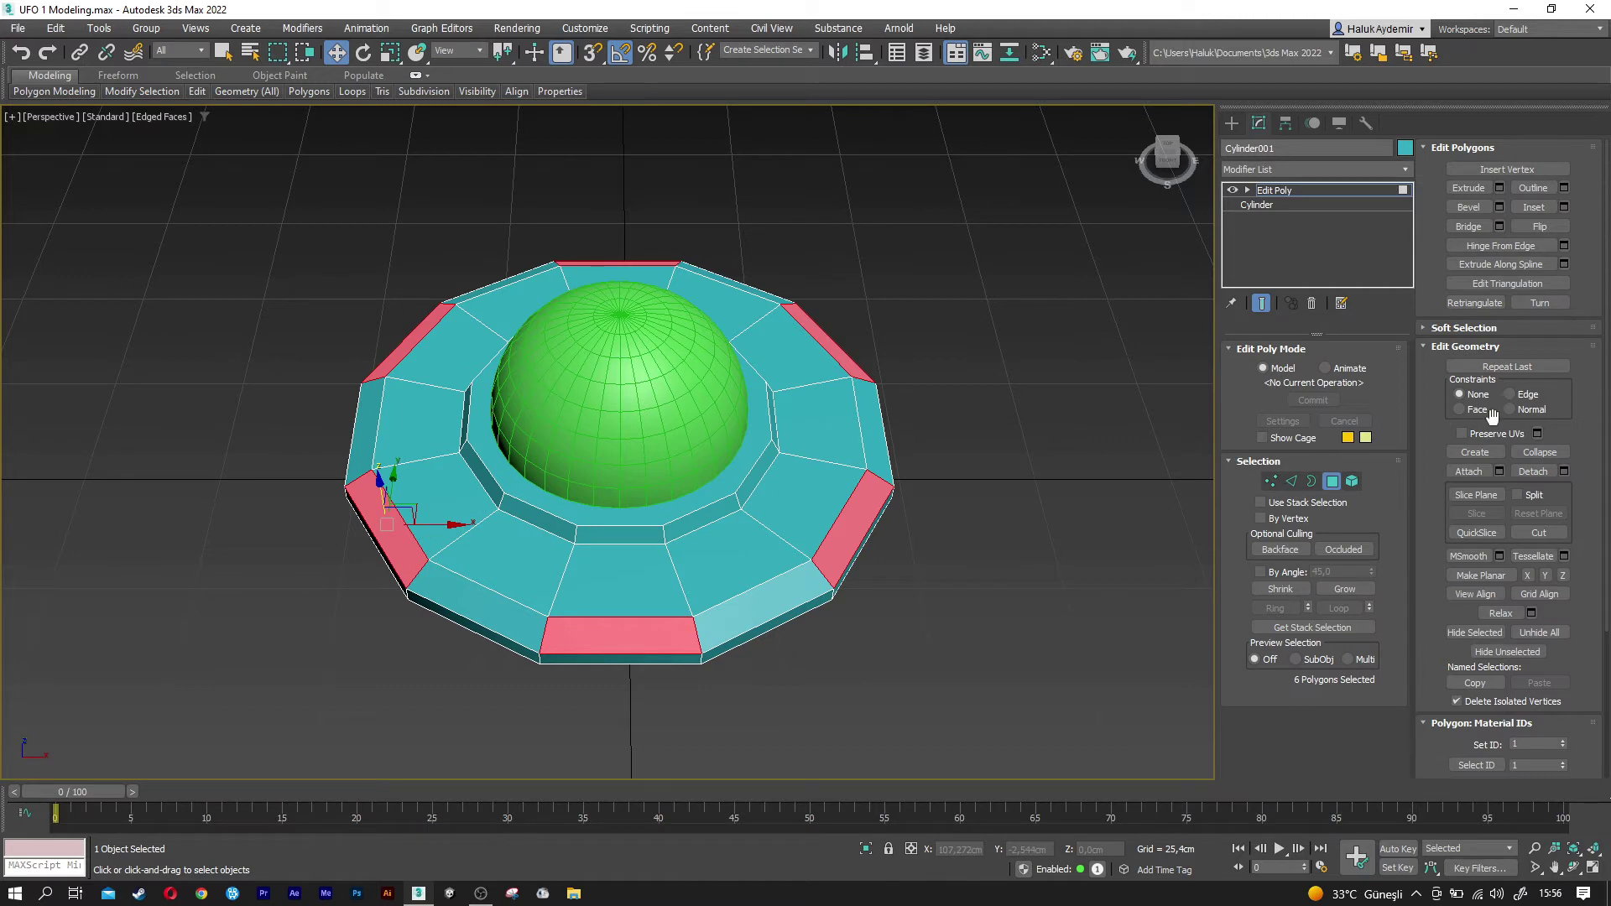
left_click(1539, 473)
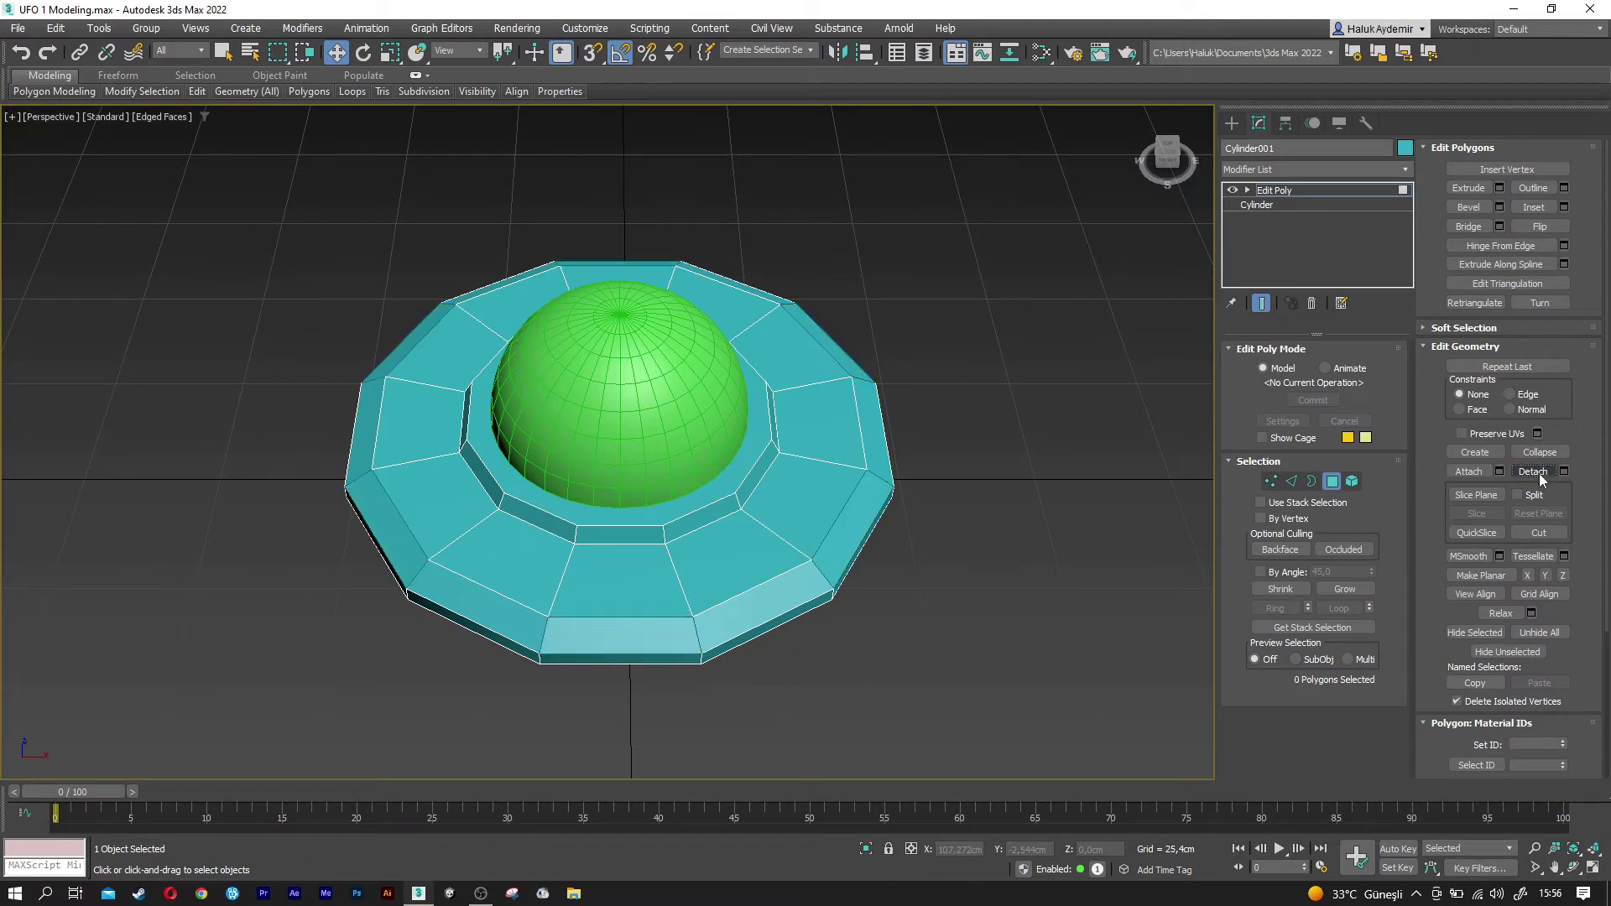
- Exit Polygon mode and lift the saucer to reveal the detached panels
left_click(1332, 482)
middle_click_drag(579, 529, 615, 421, "alt")
left_click_drag(621, 399, 621, 359)
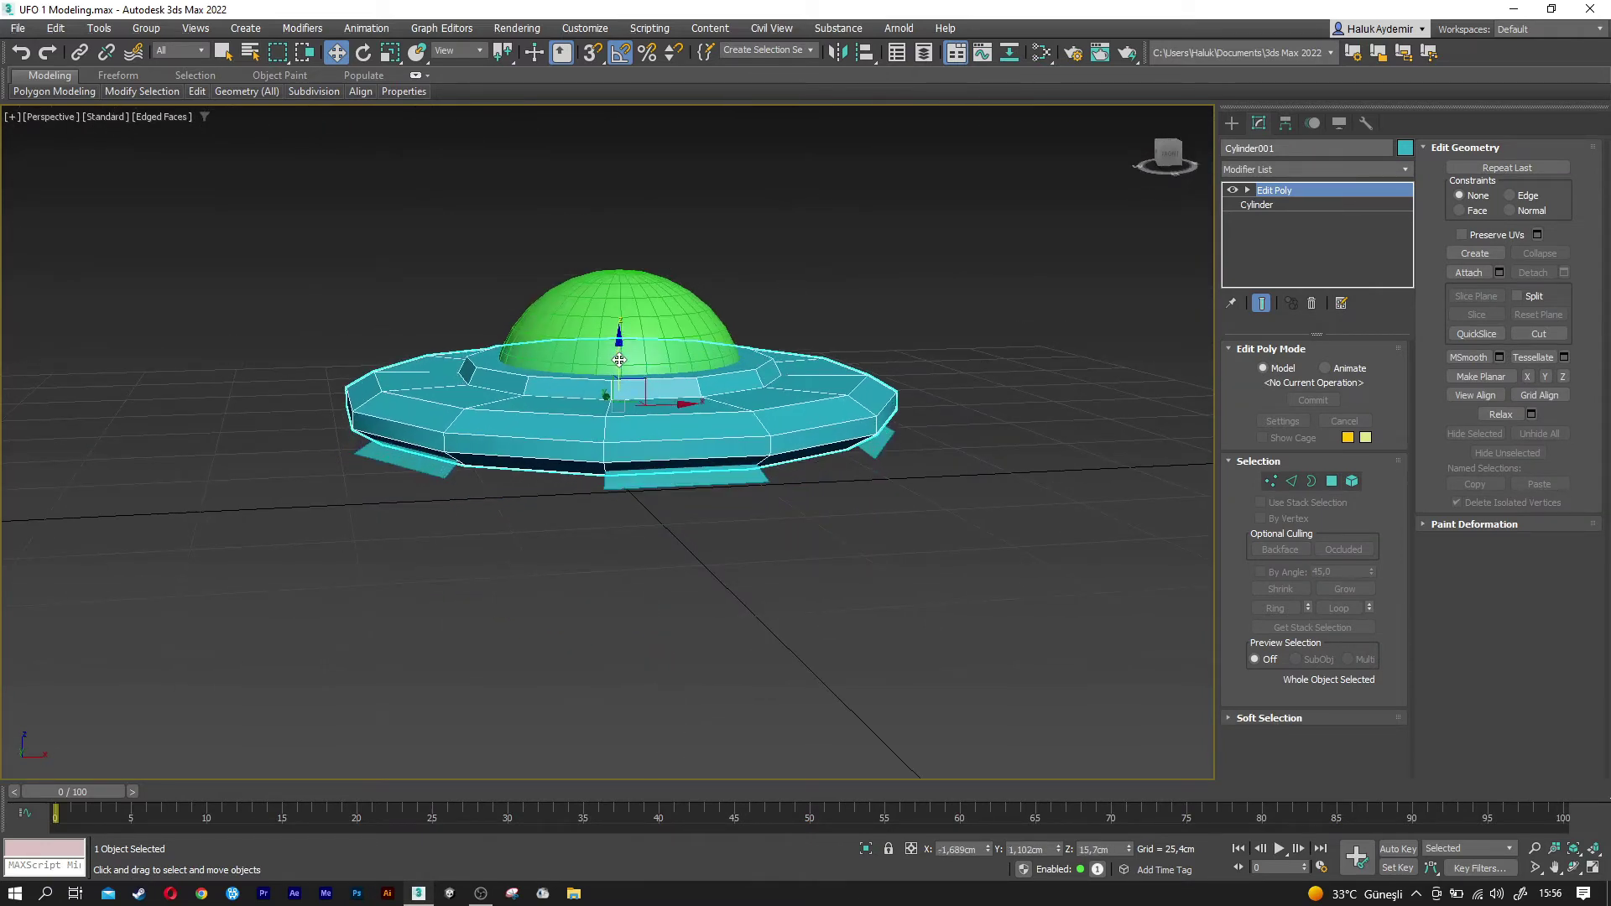
- Undo the saucer lift and give the detached rim panels a Face Extrude of 0,4
key("ctrl+z")
left_click(654, 468)
mouse_move(653, 467)
middle_mouse_down("alt")
mouse_move(612, 436)
mouse_move(600, 364)
middle_mouse_up("alt")
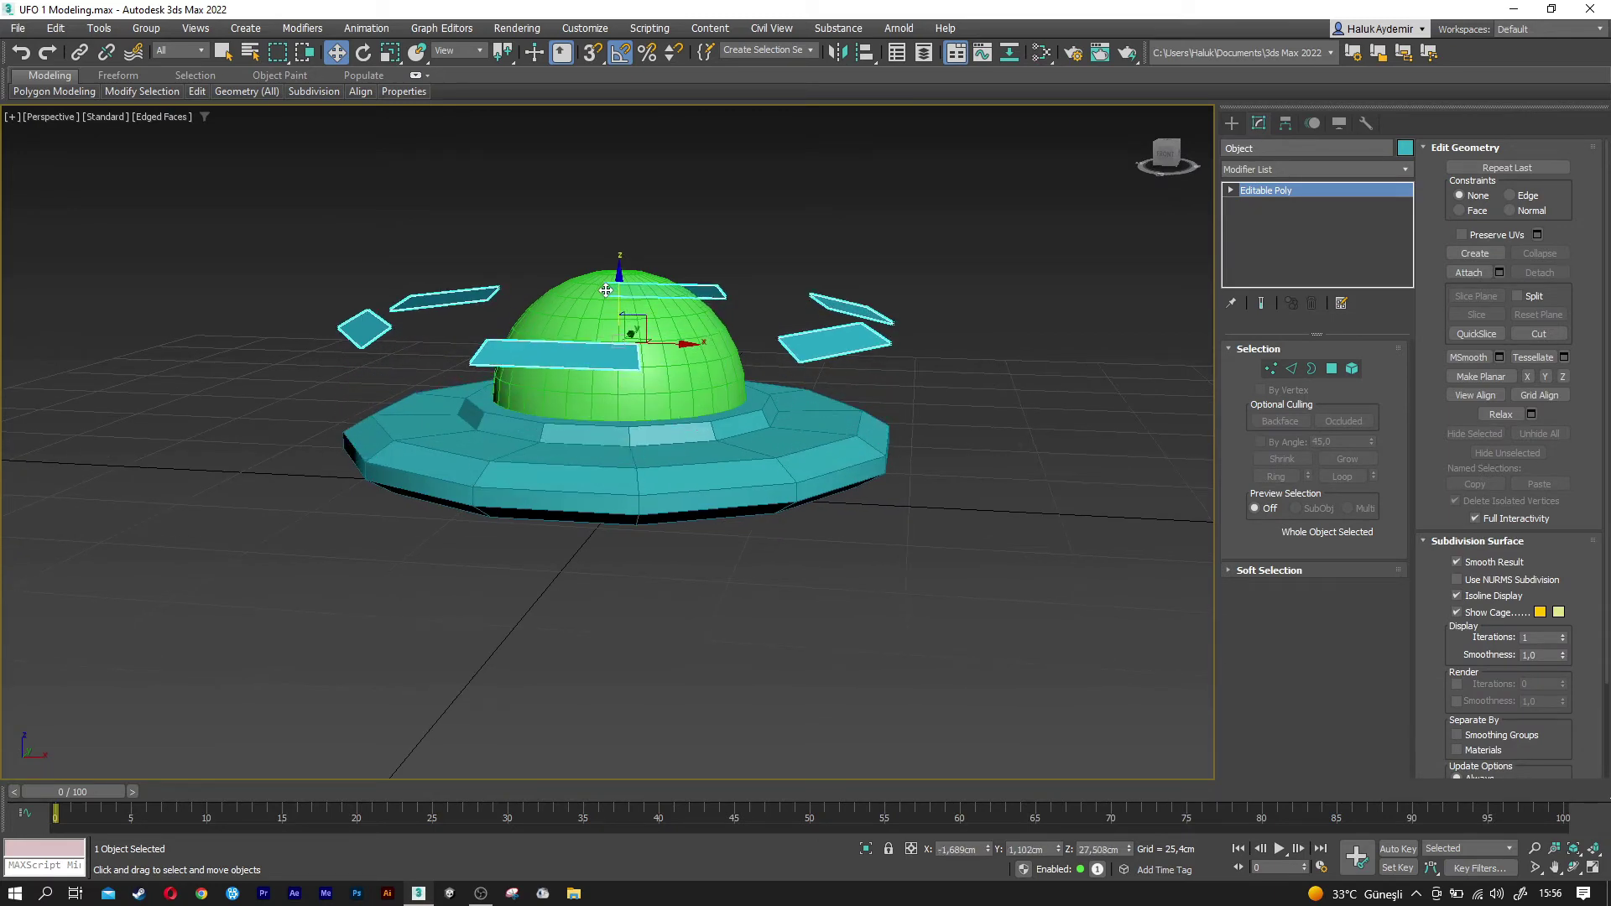
scroll(604, 412, "up", 3)
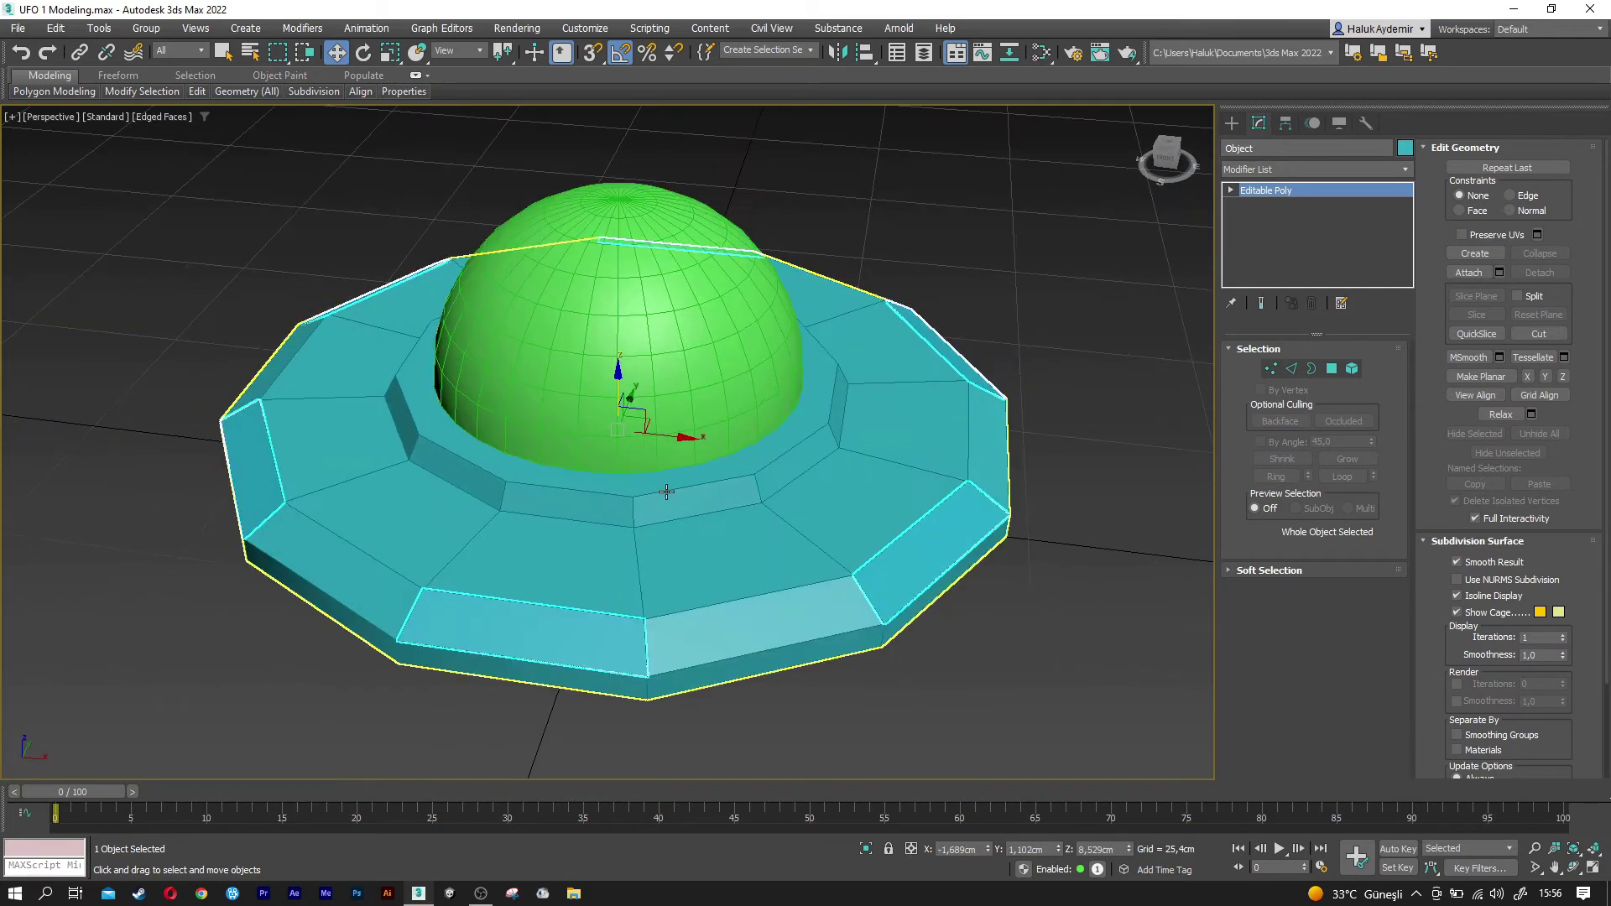
left_click(1272, 171)
key("f")
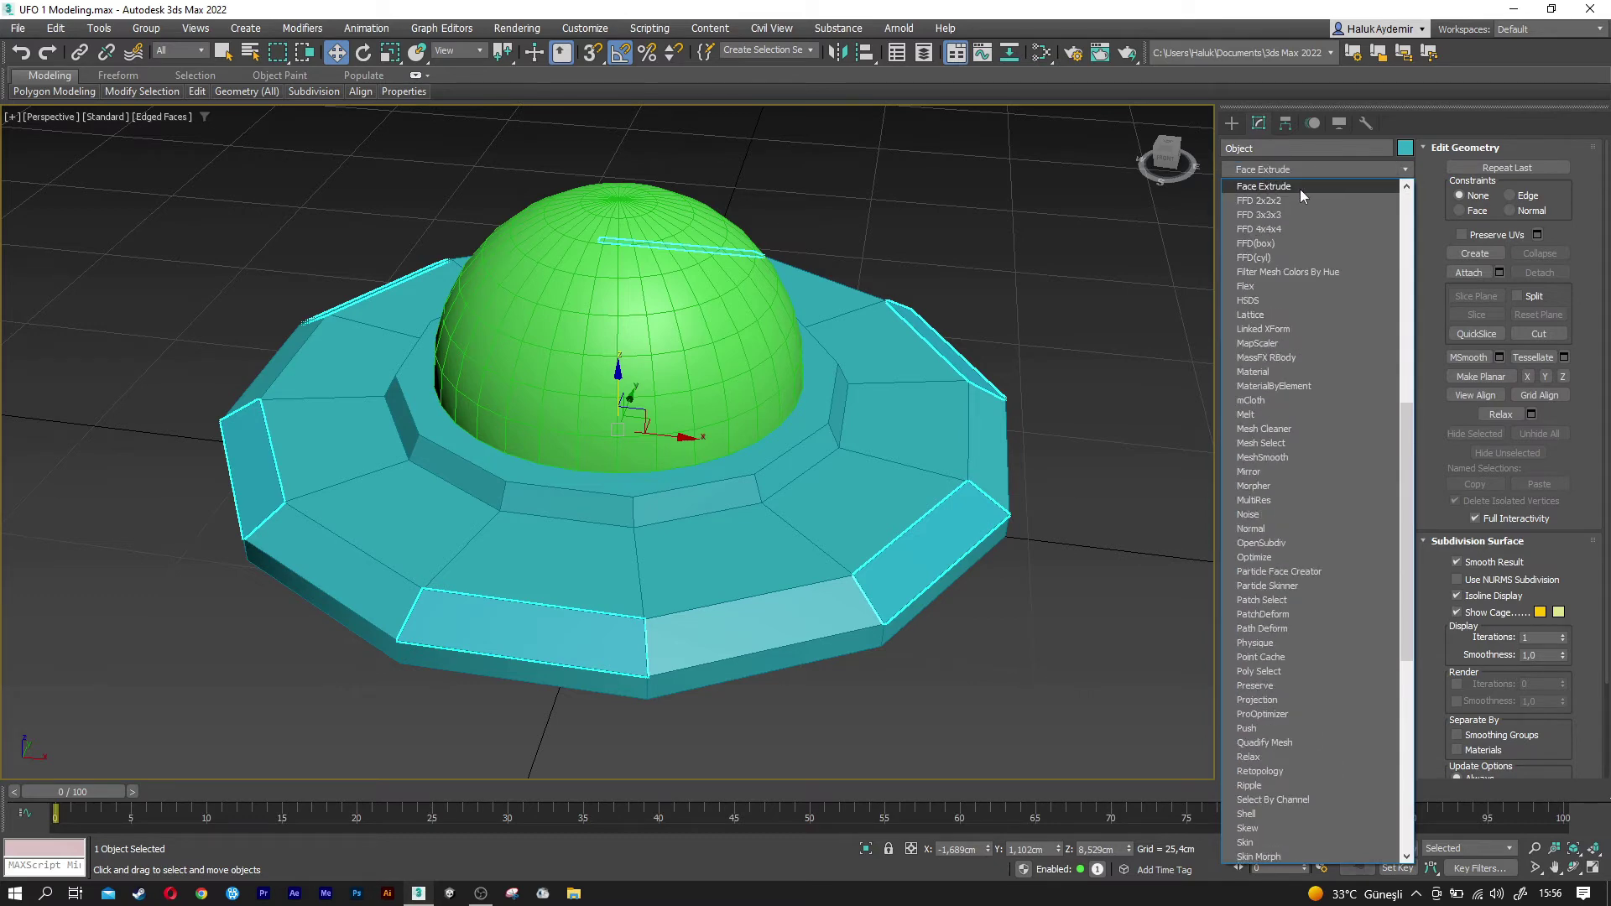
left_click(1301, 190)
left_click(1325, 384)
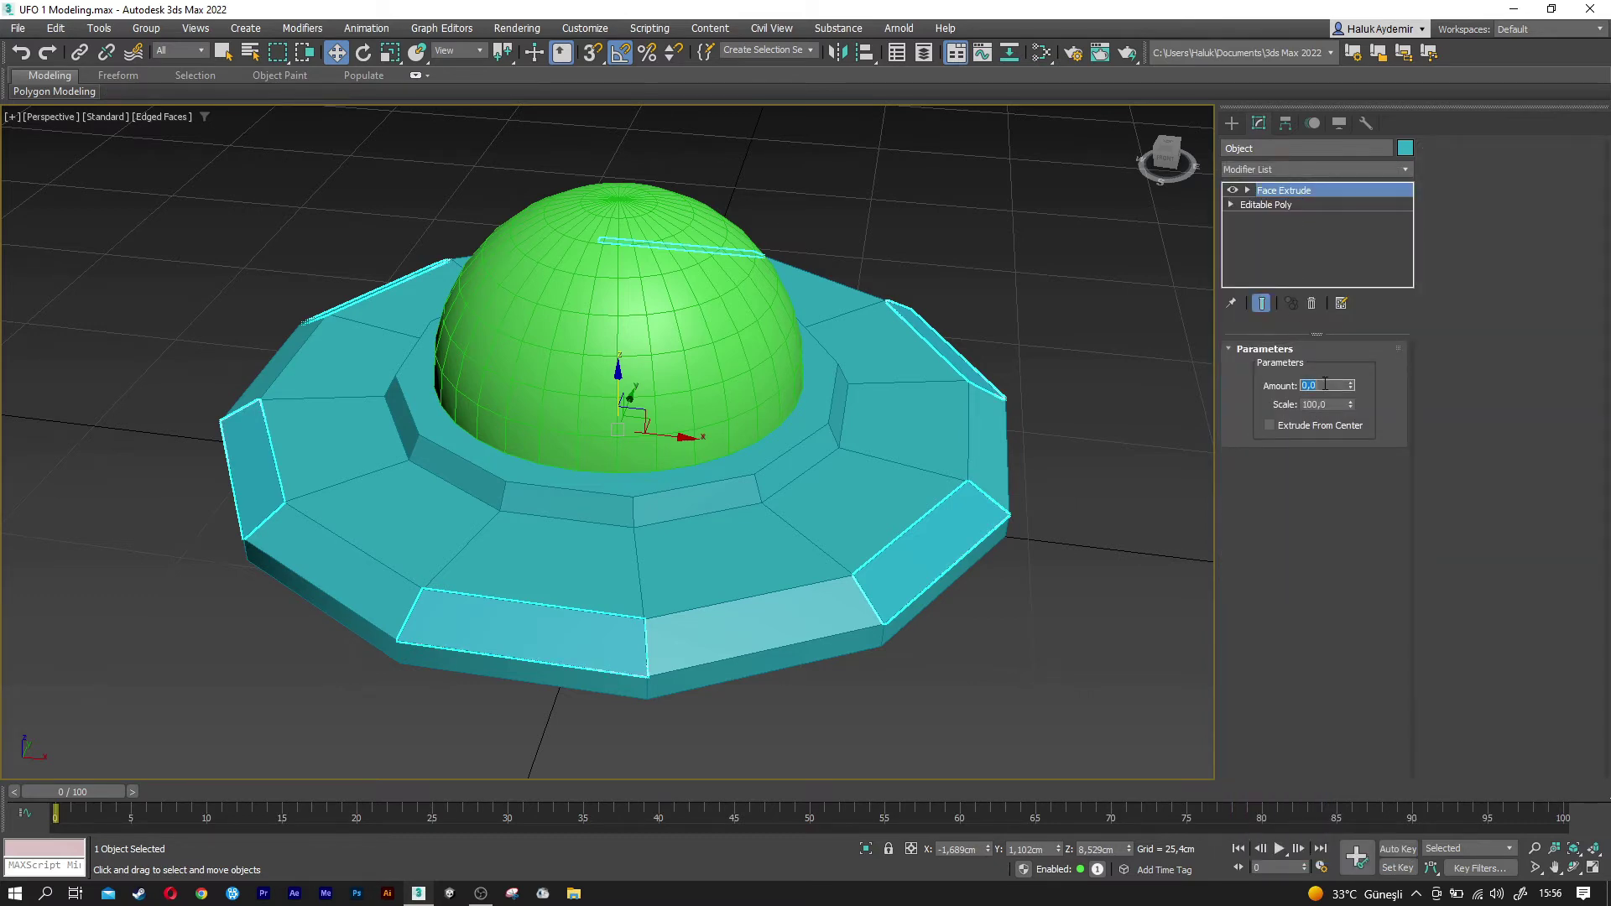
key("Return")
middle_click_drag(898, 553, 919, 489, "alt")
middle_click_drag(918, 499, 911, 519, "alt")
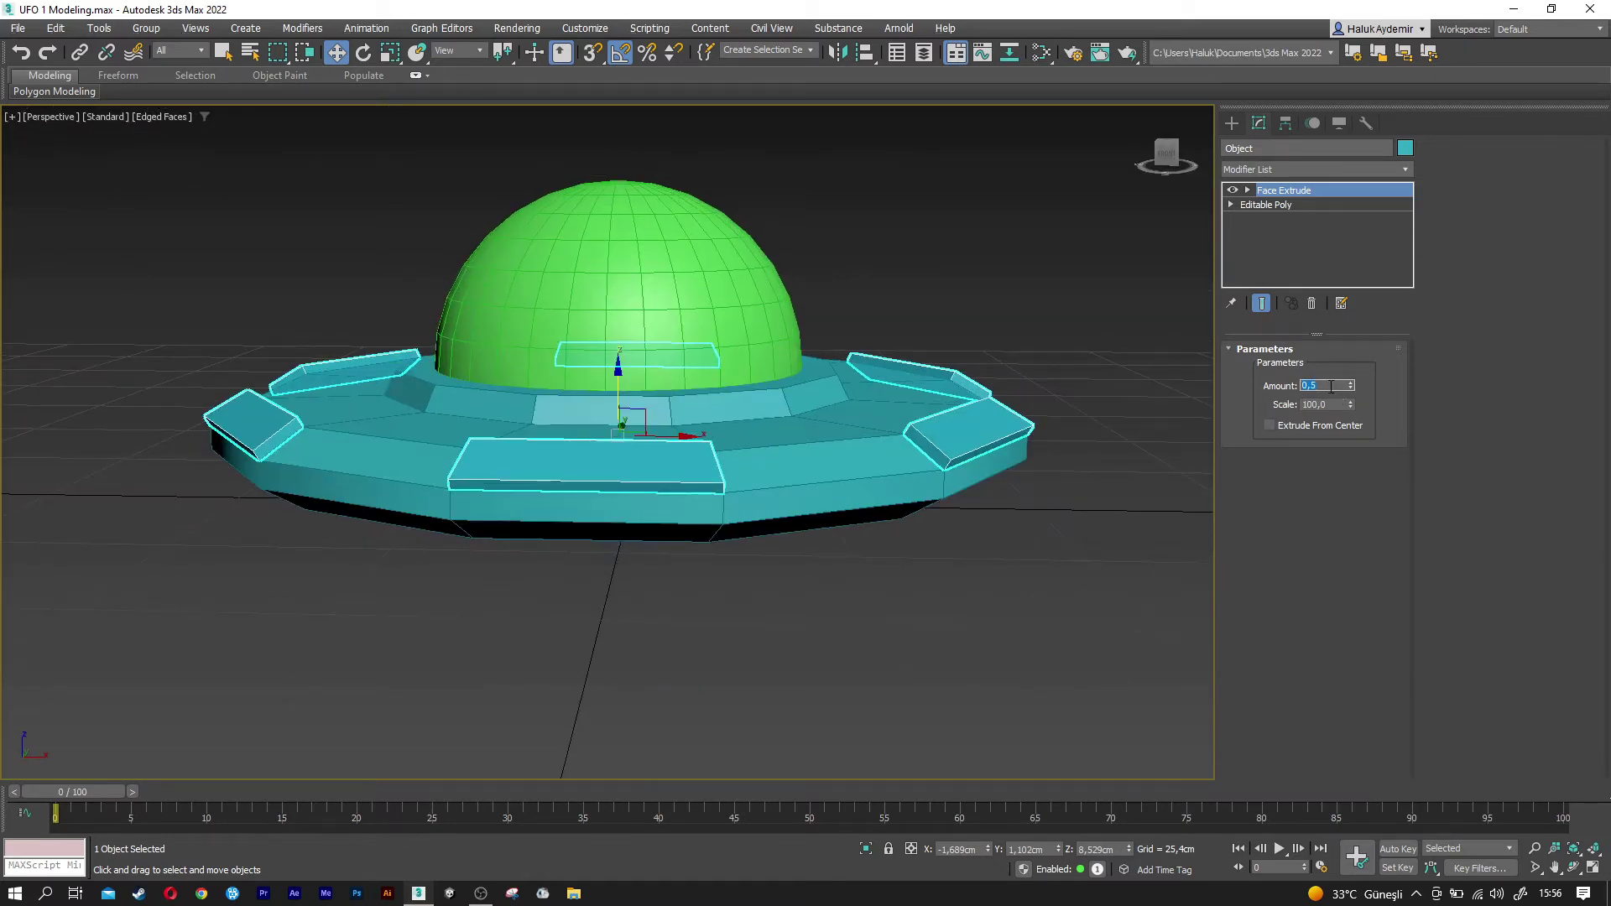
key("Return")
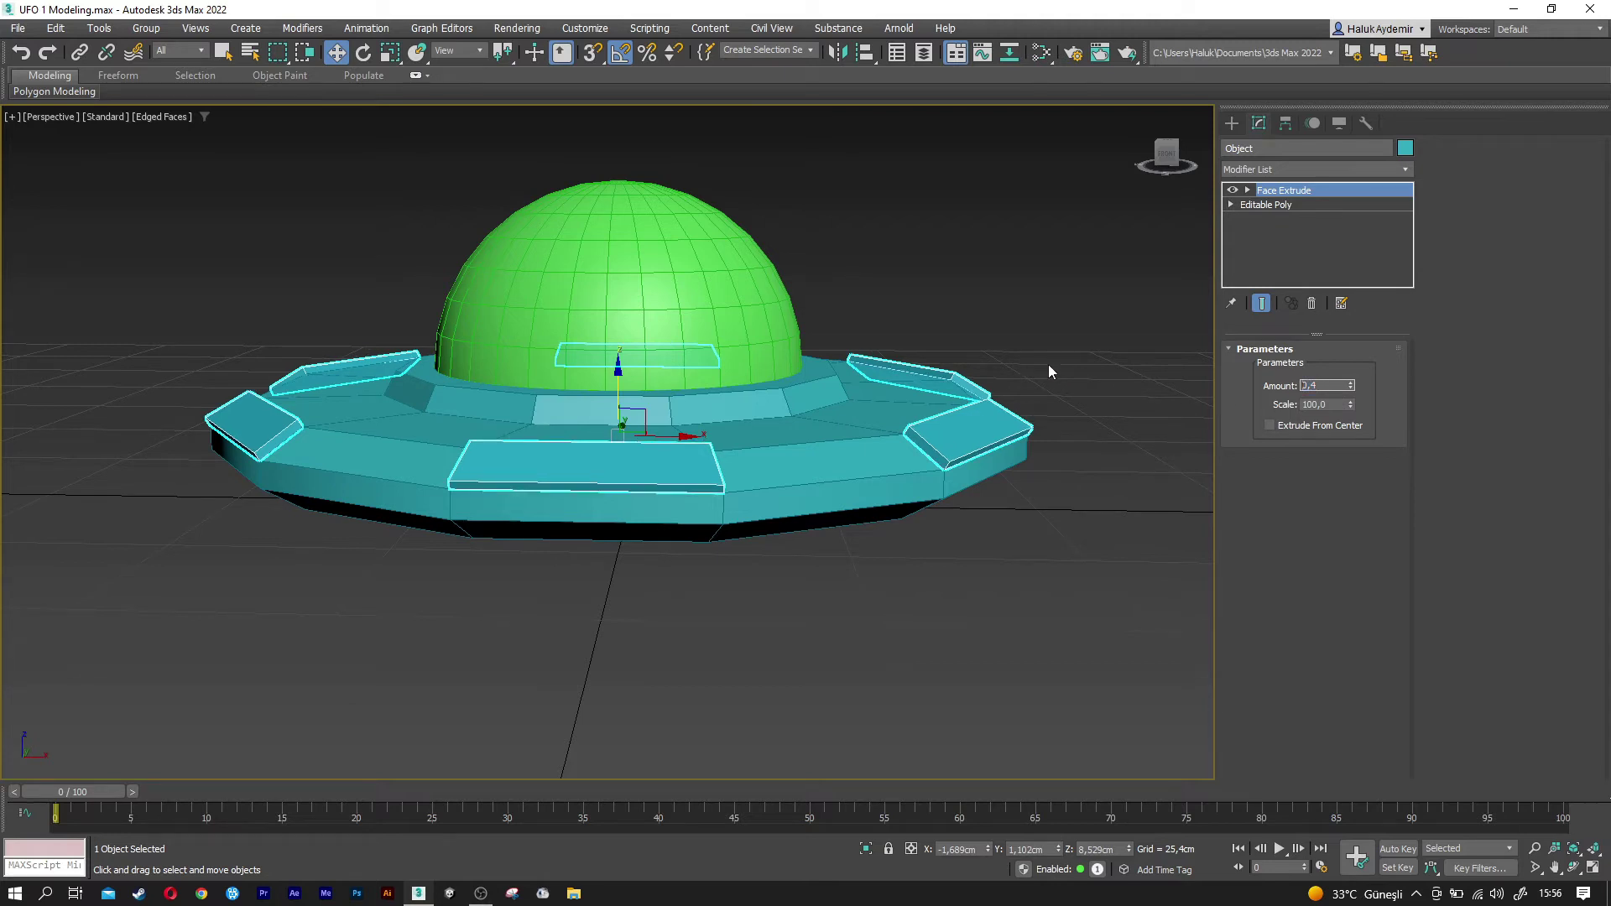
- Nudge the extruded panels slightly down onto the saucer rim in the Front view
key("f")
scroll(591, 484, "up", 2)
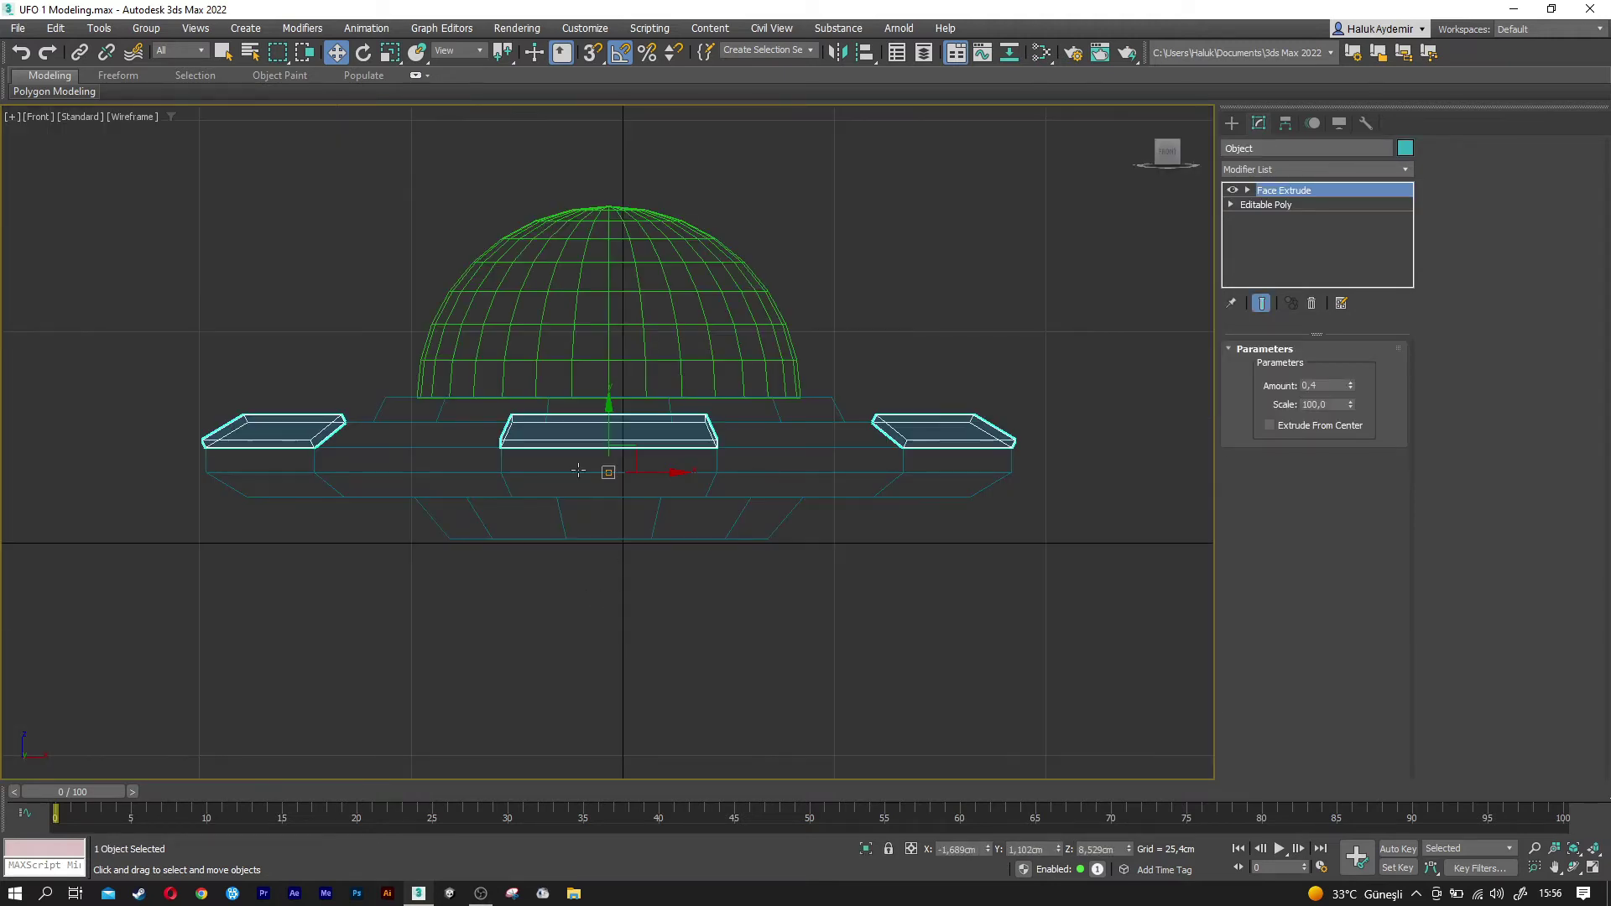
scroll(589, 396, "up", 3)
scroll(589, 396, "up", 3)
scroll(772, 486, "up", 3)
scroll(867, 578, "up", 2)
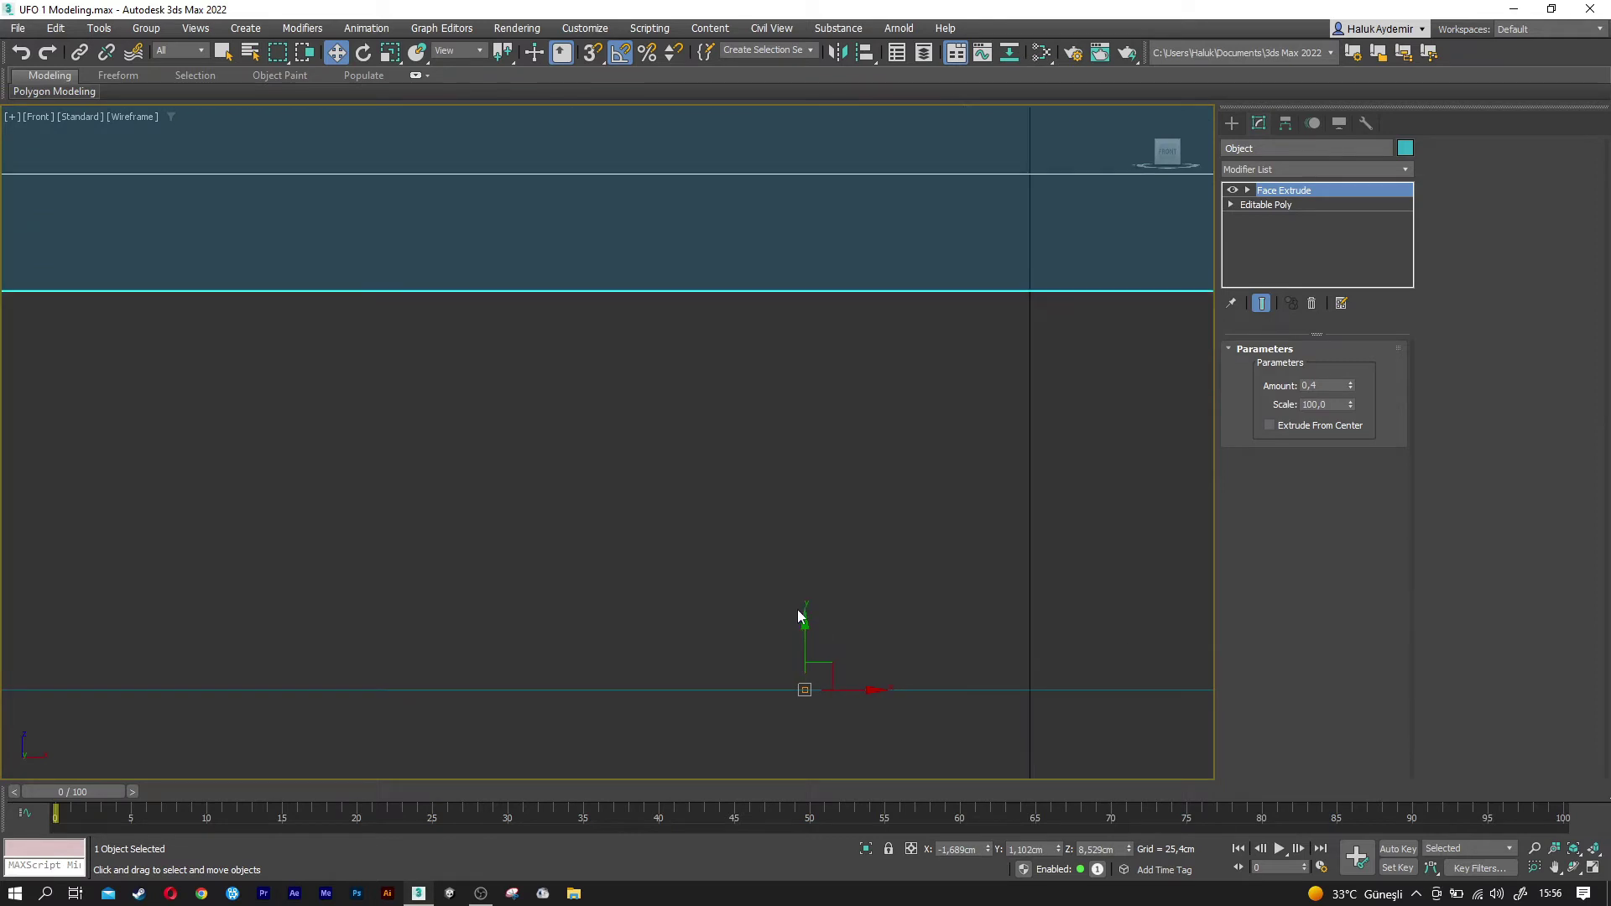
left_click_drag(807, 622, 818, 625)
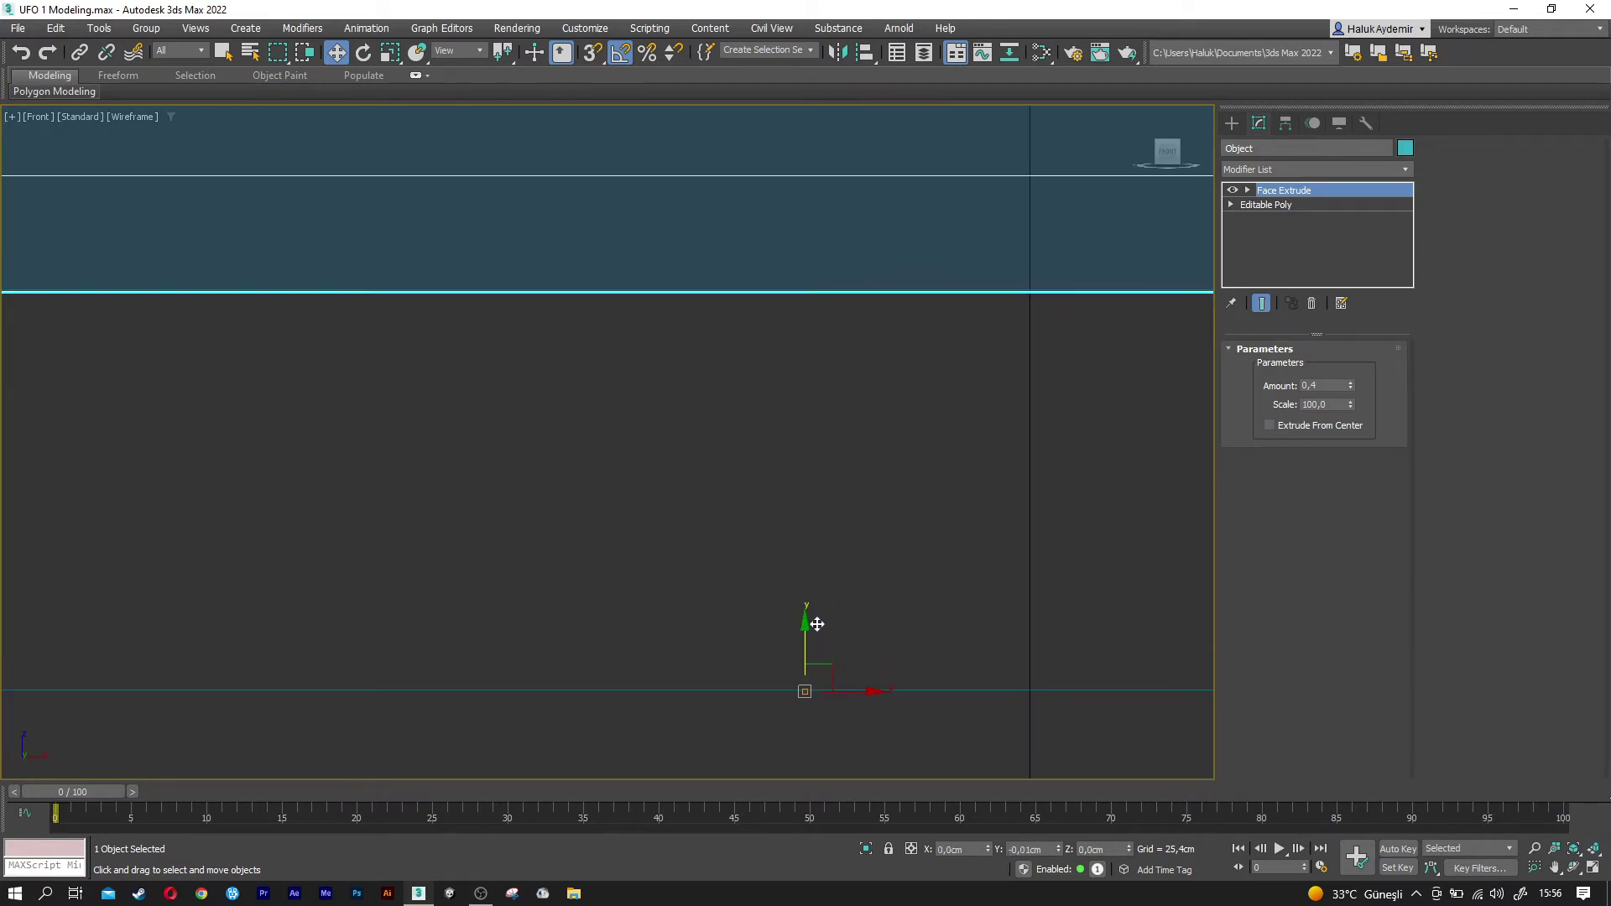
key("p")
scroll(675, 584, "down", 2)
mouse_move(675, 584)
middle_mouse_down("alt")
mouse_move(674, 571)
mouse_move(675, 584)
middle_mouse_up("alt")
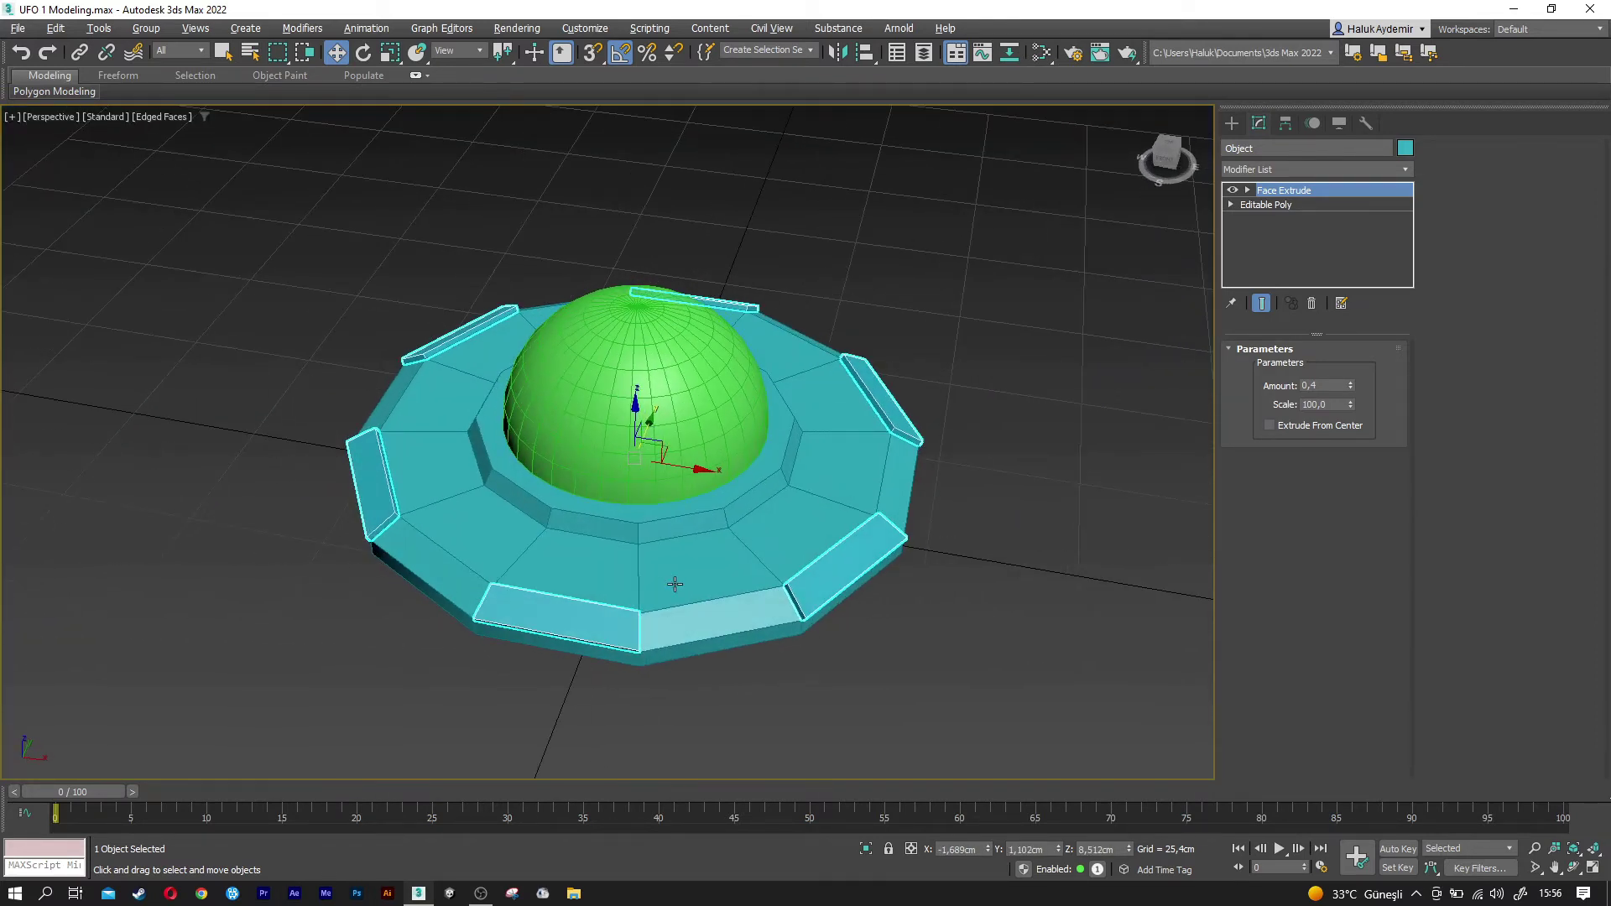
- Colour the rim panels red, the saucer dark grey and the dome cyan
left_click(1404, 148)
left_click(675, 418)
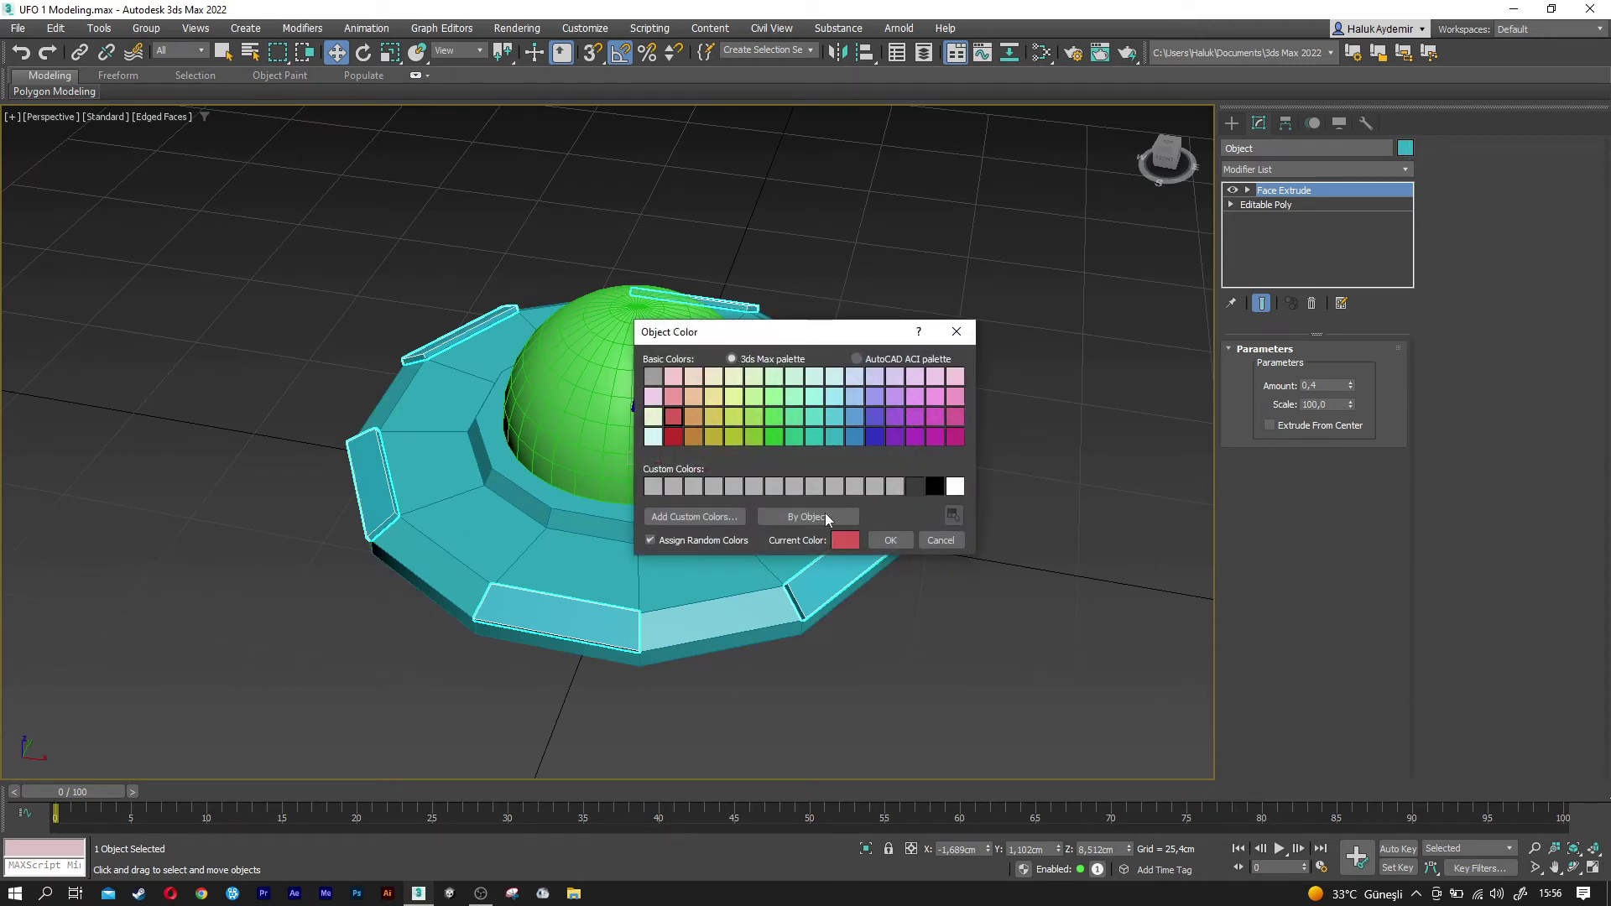
left_click(888, 540)
left_click(935, 658)
left_click(902, 487)
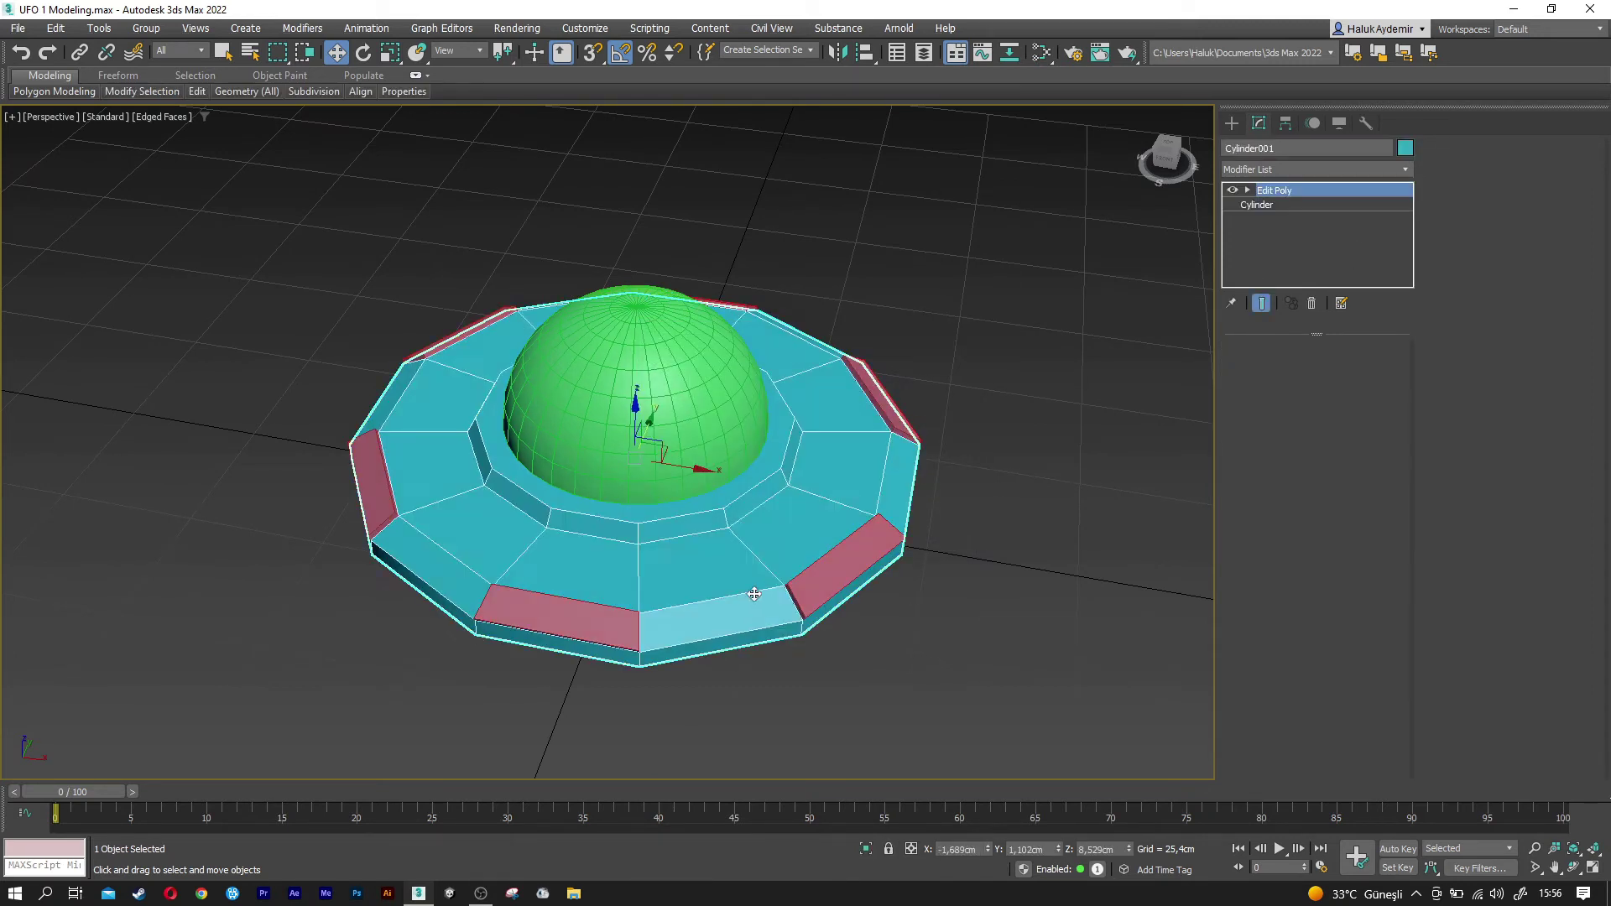
left_click(1405, 148)
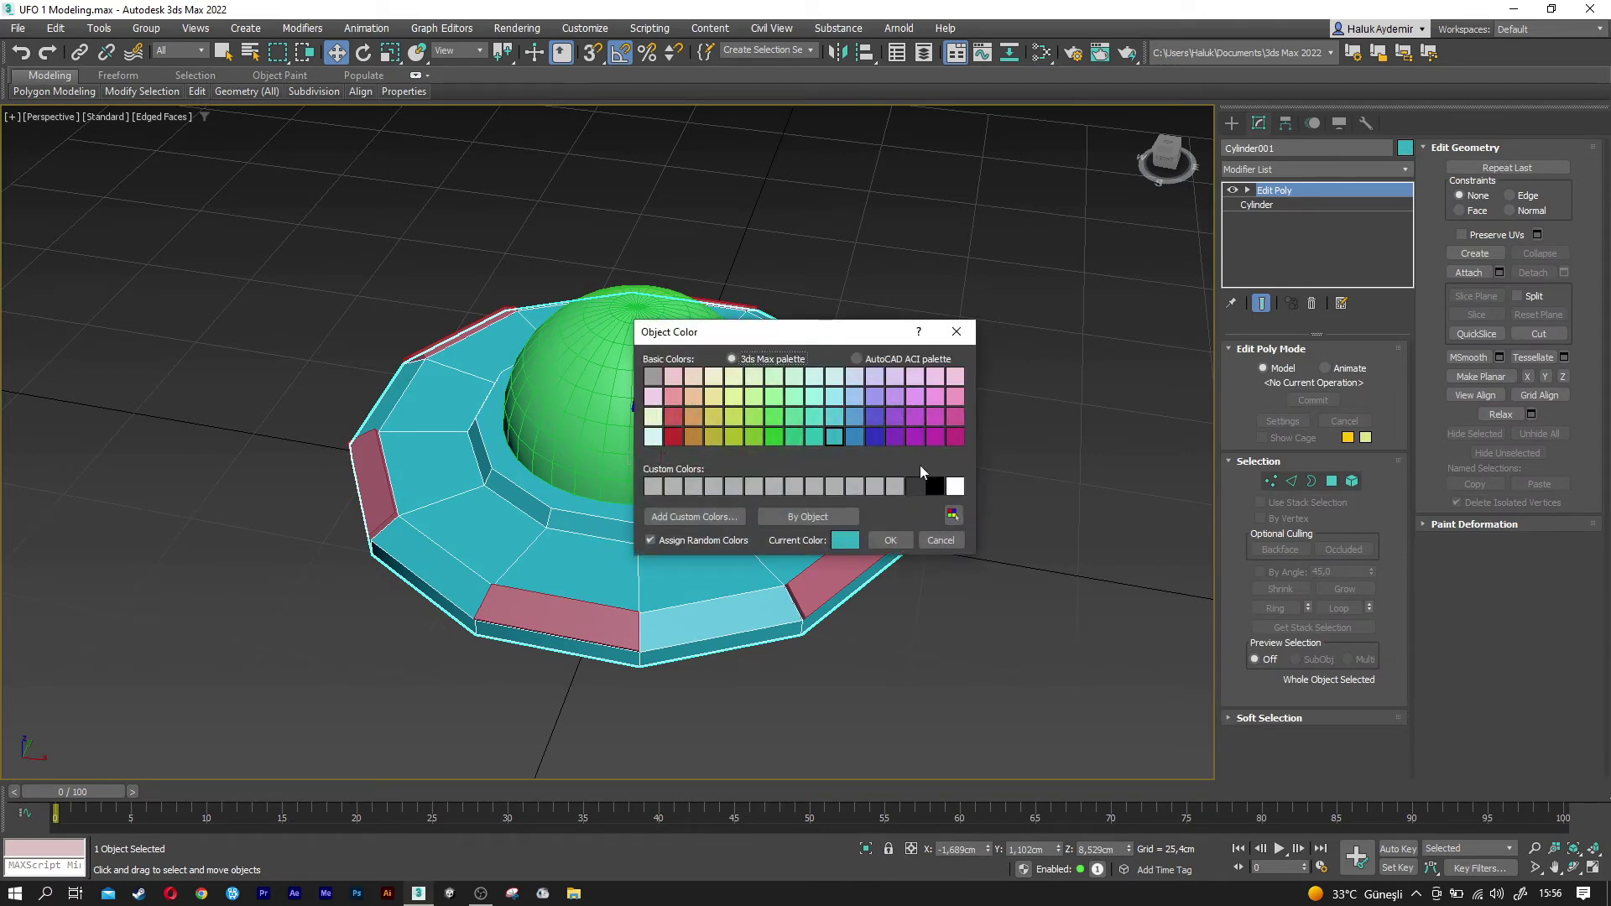
left_click(890, 541)
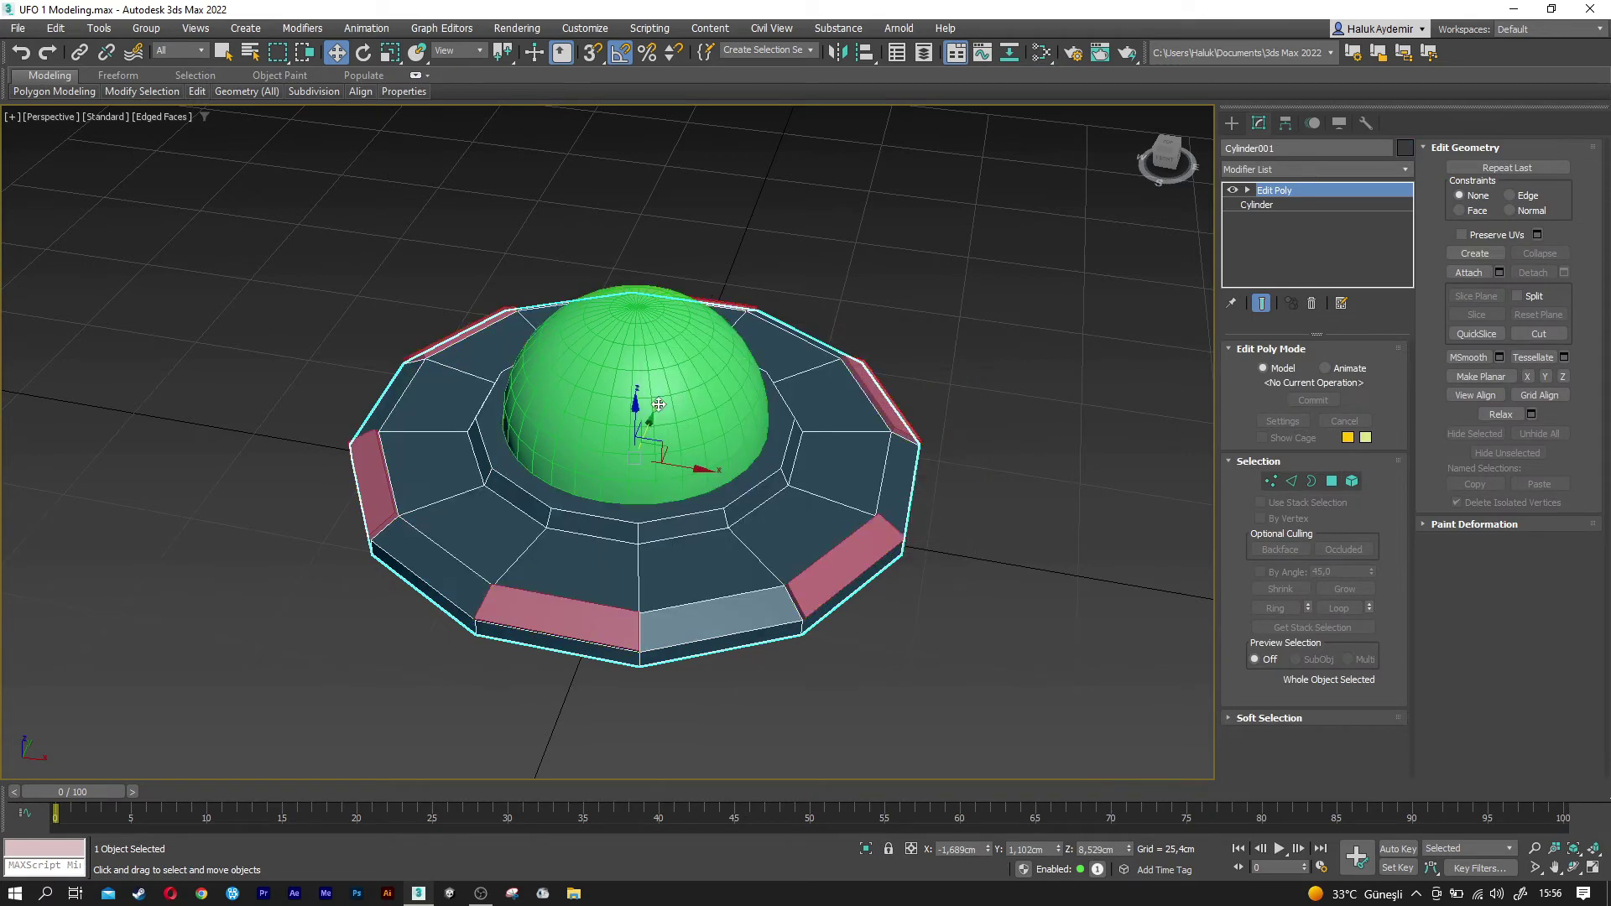
left_click(678, 389)
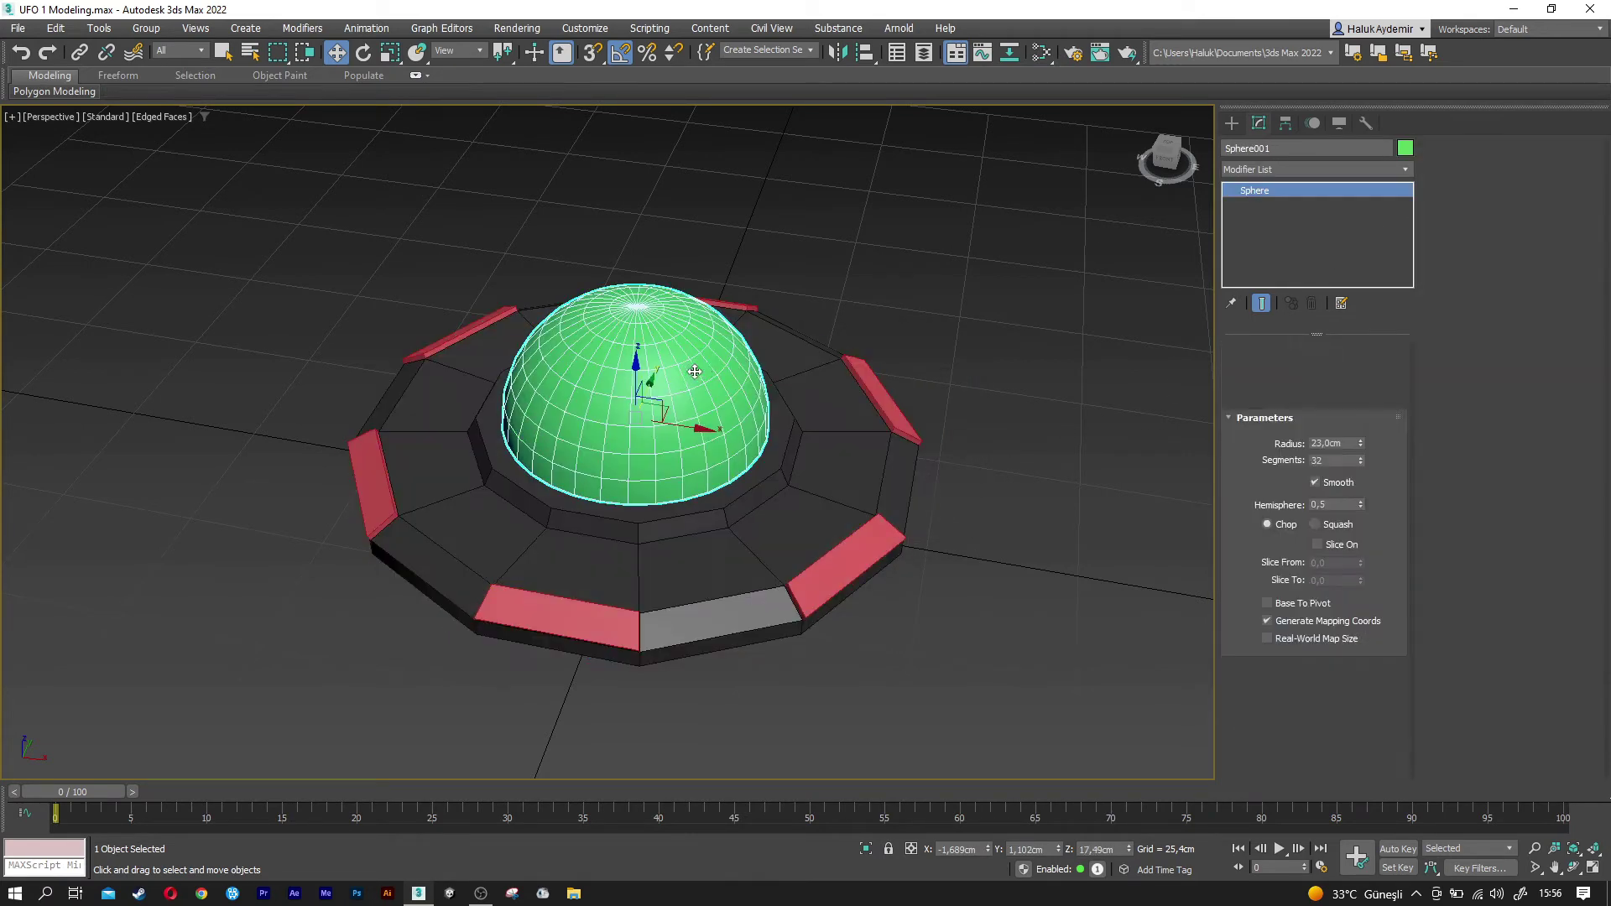
left_click(1406, 149)
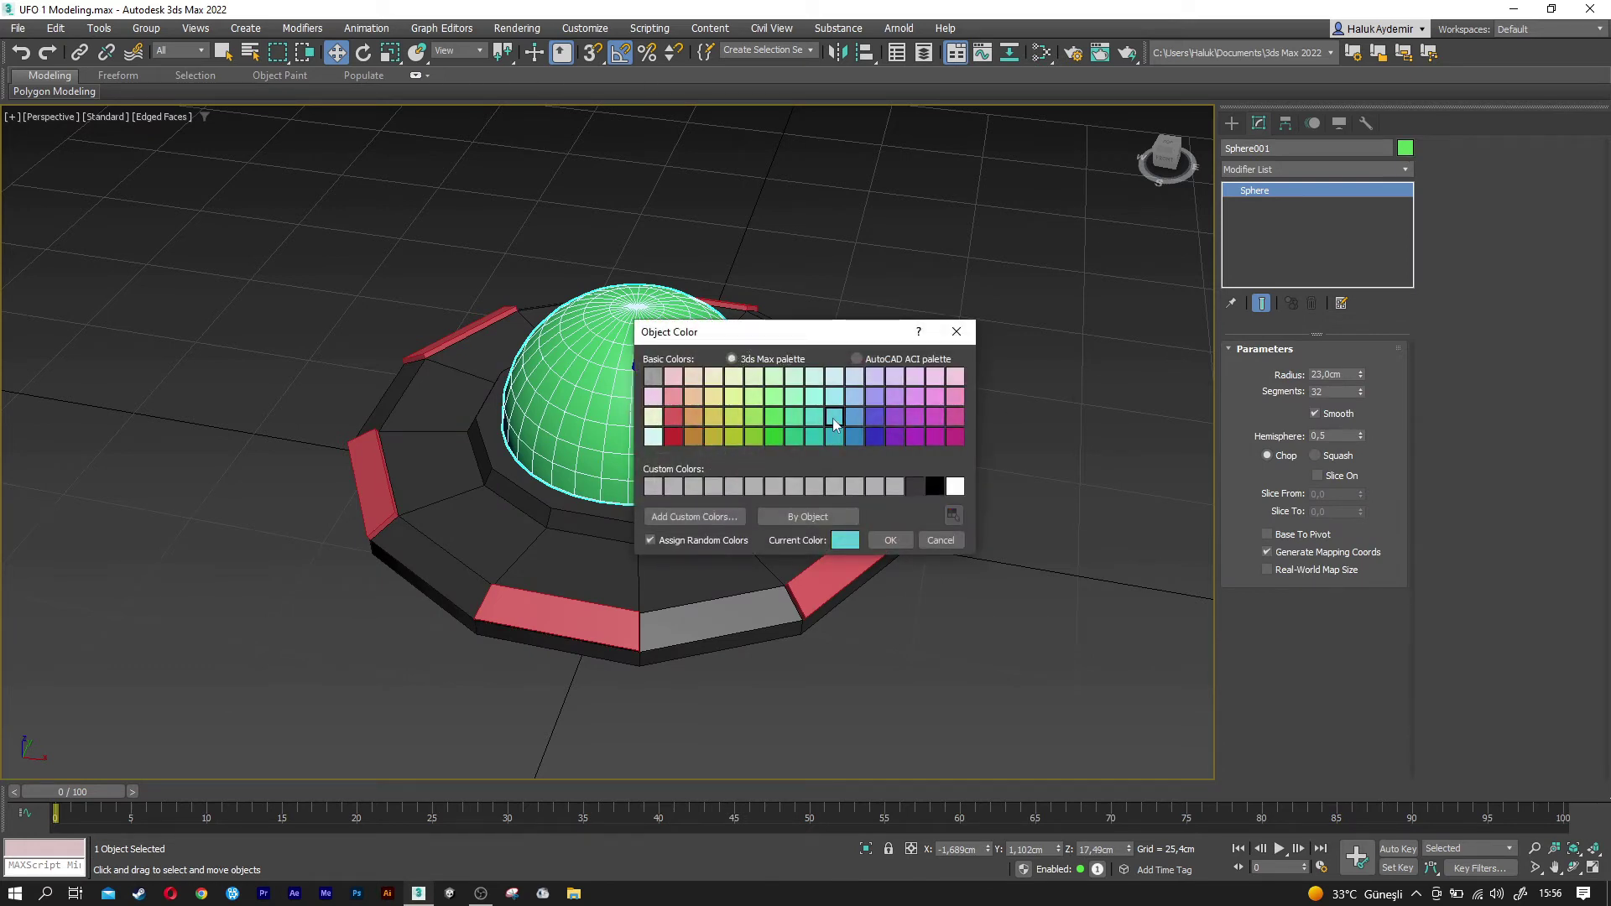
left_click(892, 542)
left_click(997, 595)
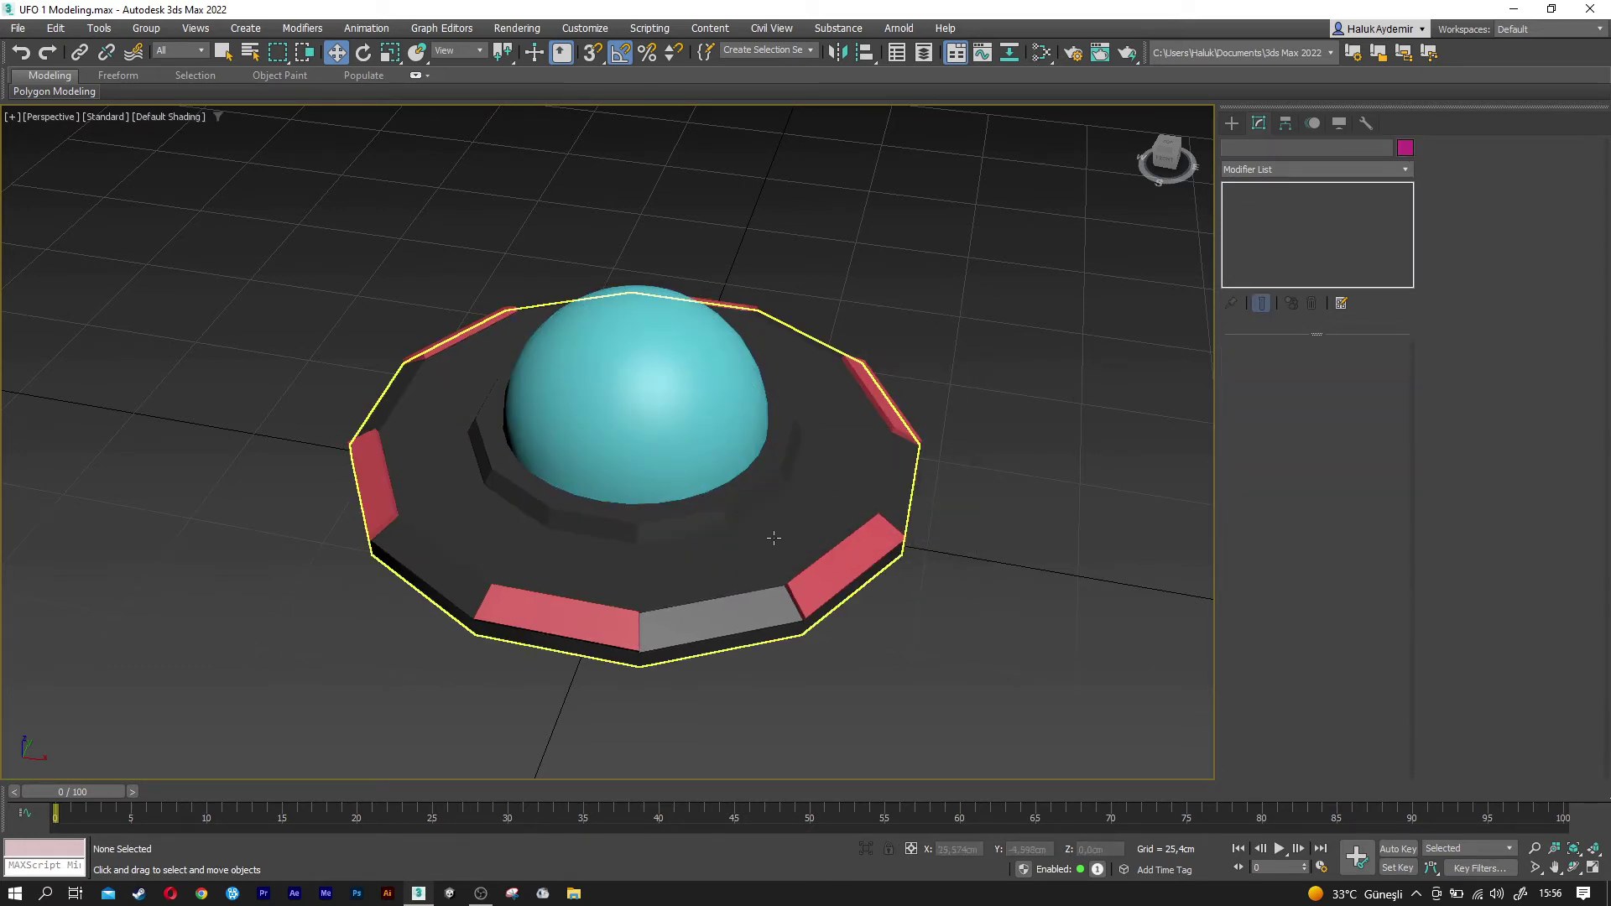
- Rotate all three UFO parts 35° about the vertical axis, then deselect them
mouse_move(814, 556)
middle_mouse_down("alt")
mouse_move(737, 583)
mouse_move(802, 586)
middle_mouse_up("alt")
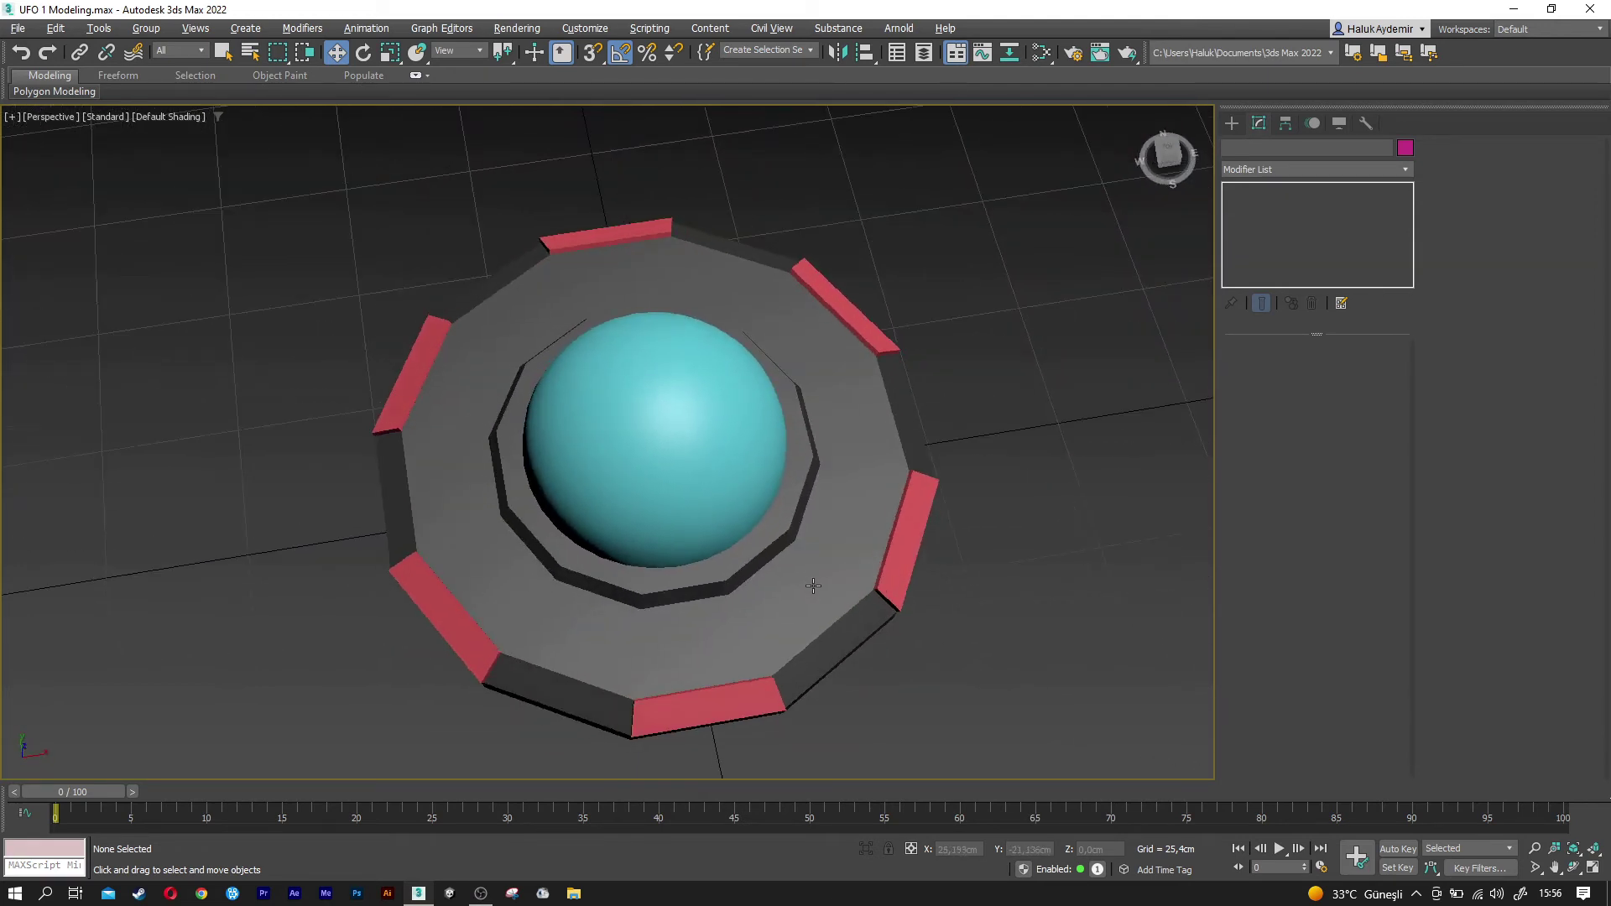
scroll(802, 586, "down", 4)
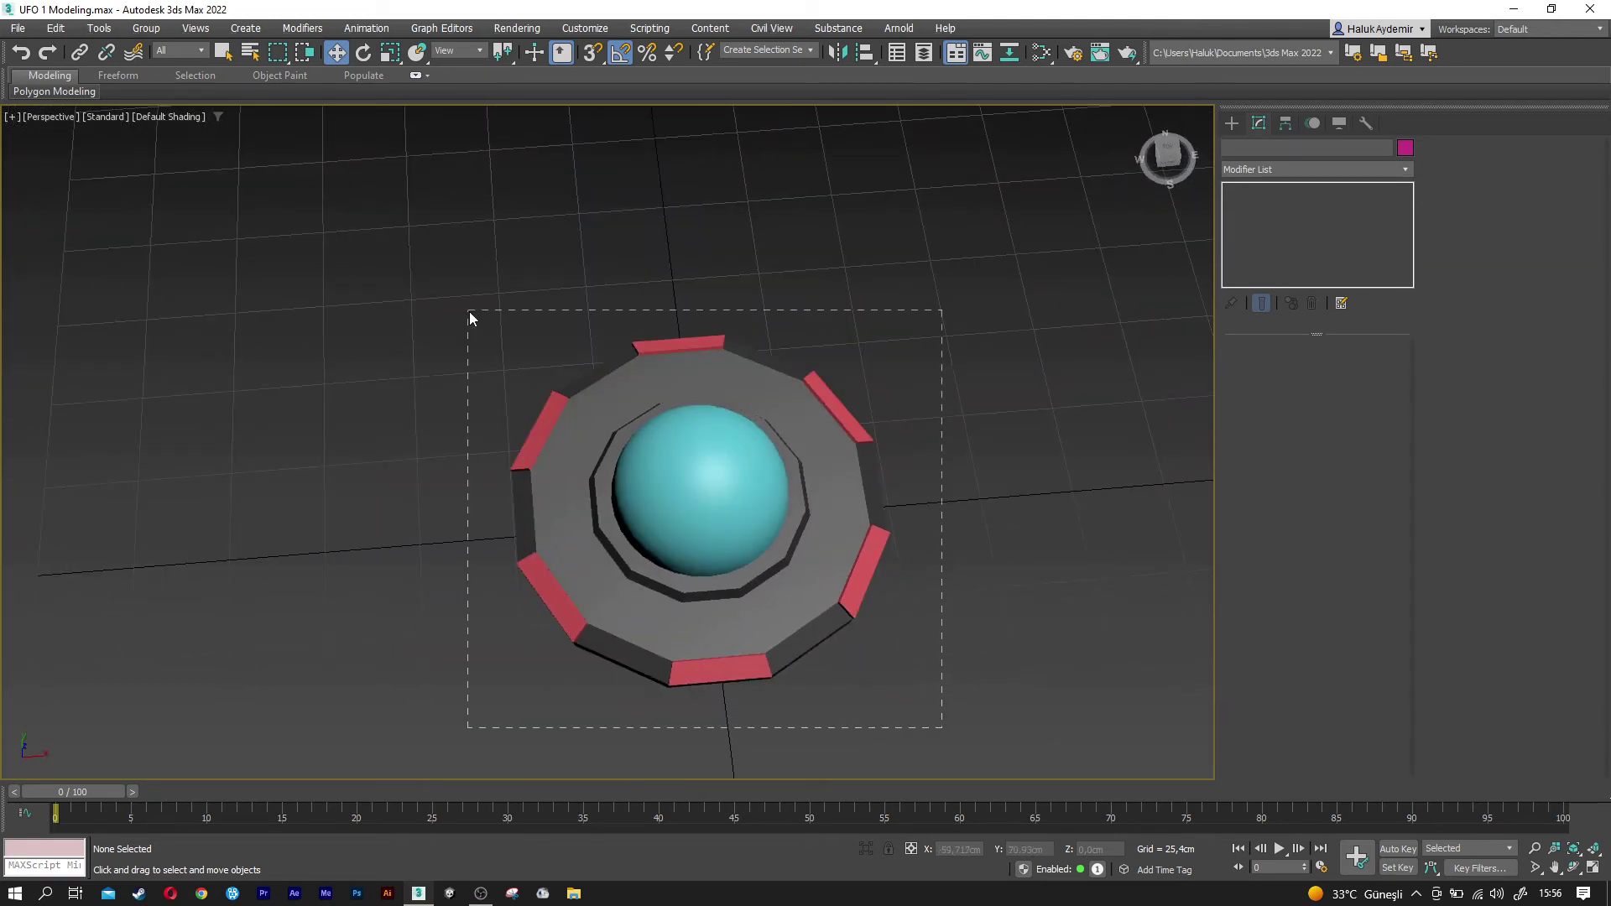
left_click_drag(469, 312, 469, 311)
key("e")
mouse_move(749, 530)
left_mouse_down()
mouse_move(784, 520)
mouse_move(777, 537)
left_mouse_up()
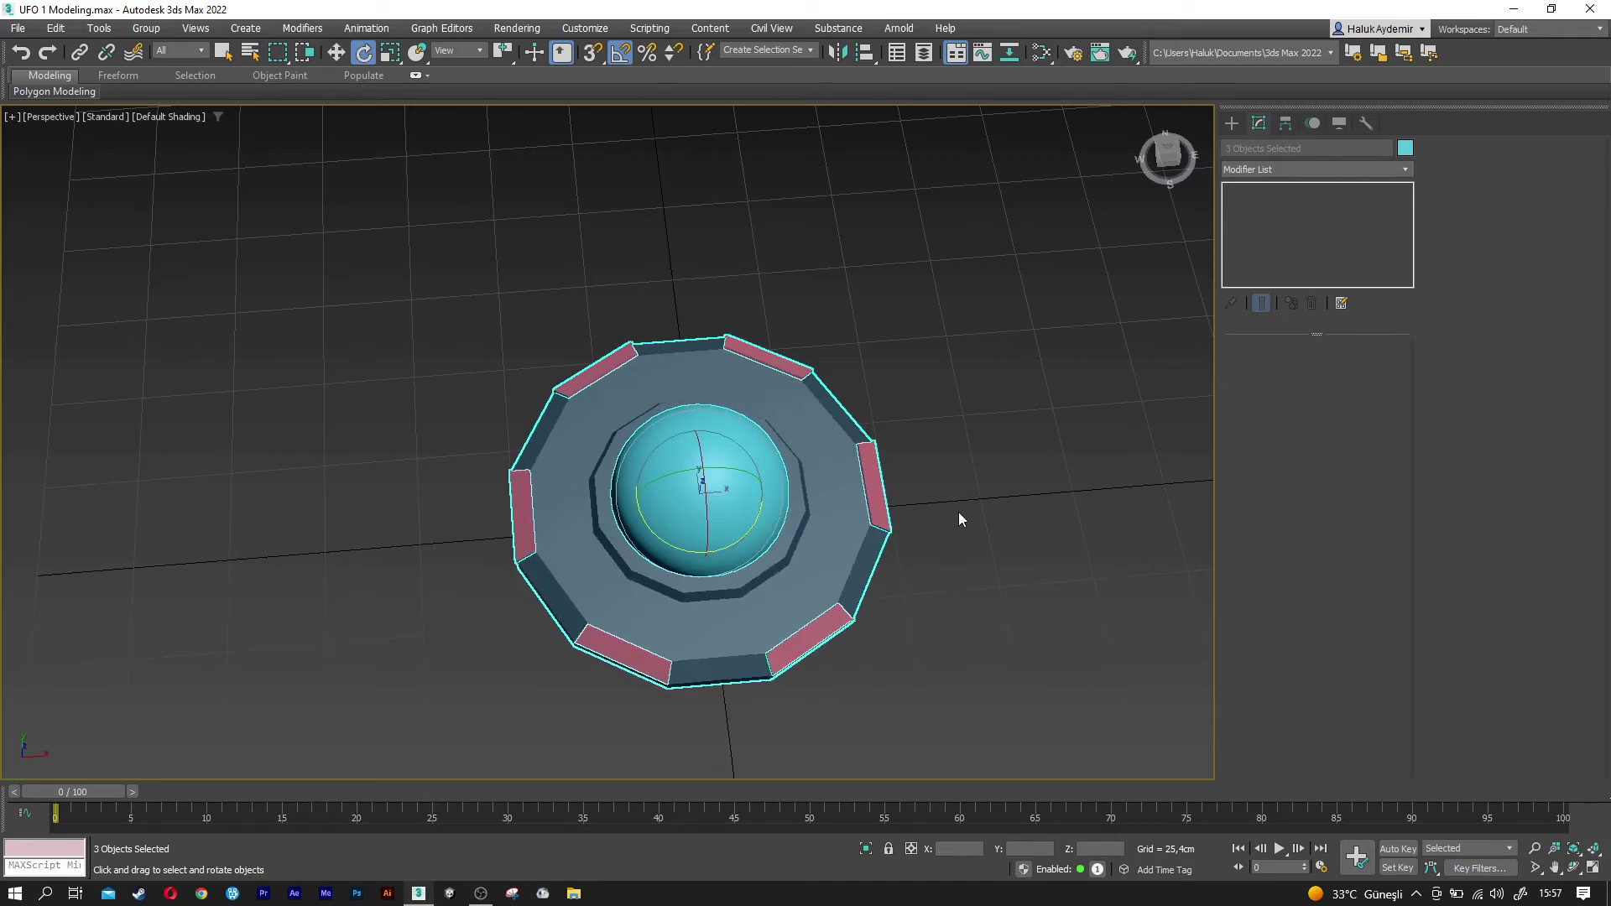
middle_click_drag(962, 512, 963, 492, "alt")
left_click(963, 500)
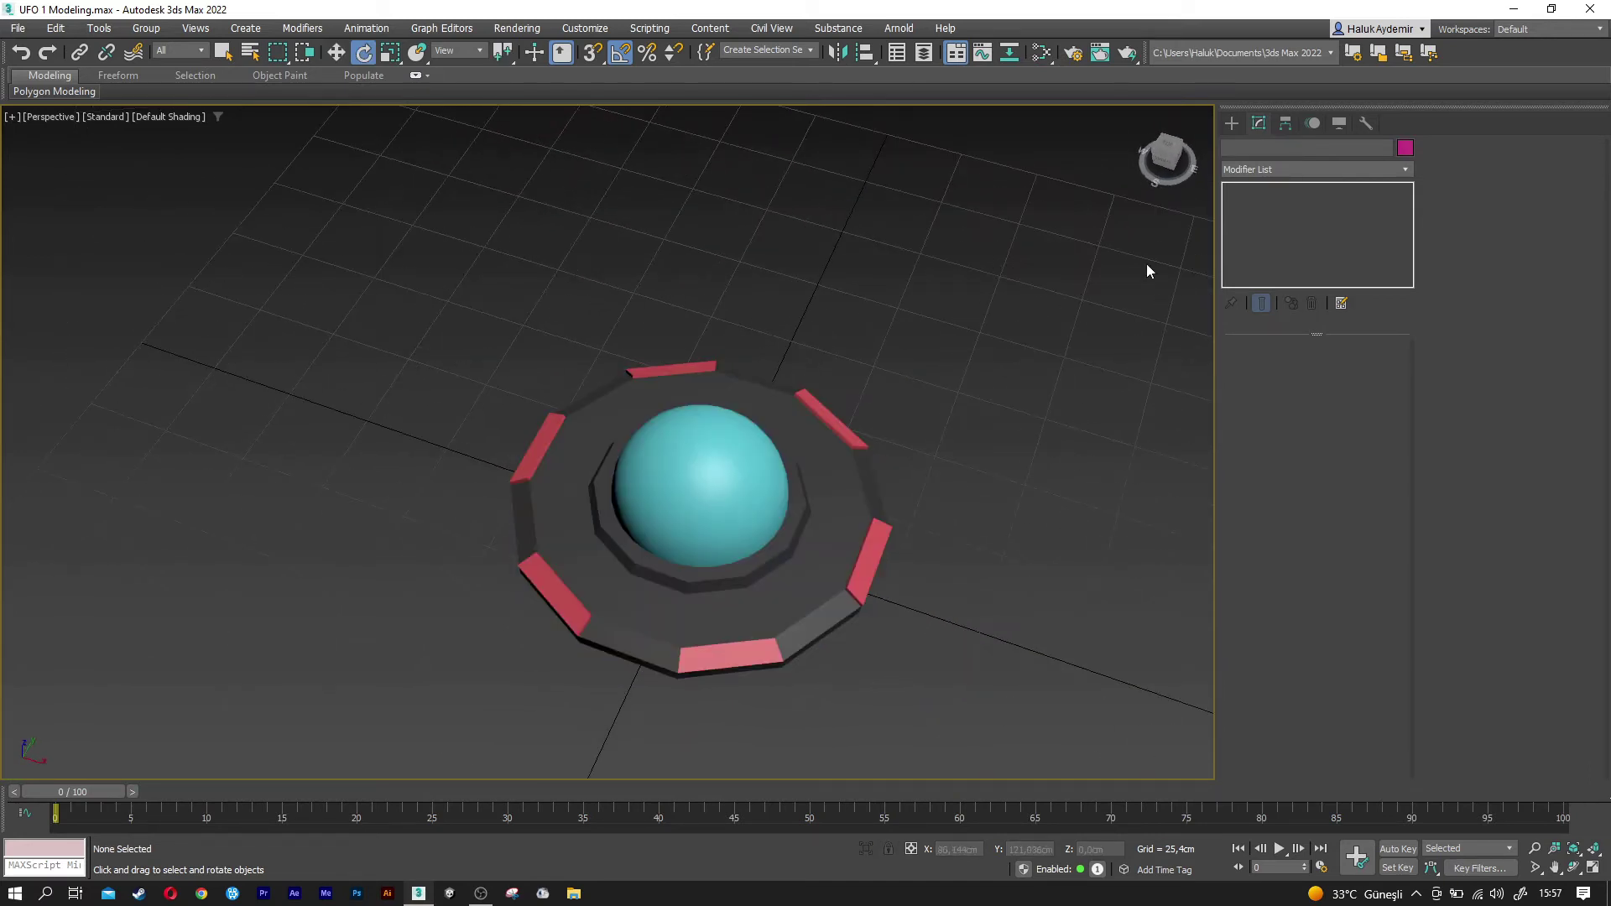
left_click(1178, 157)
left_click(1232, 123)
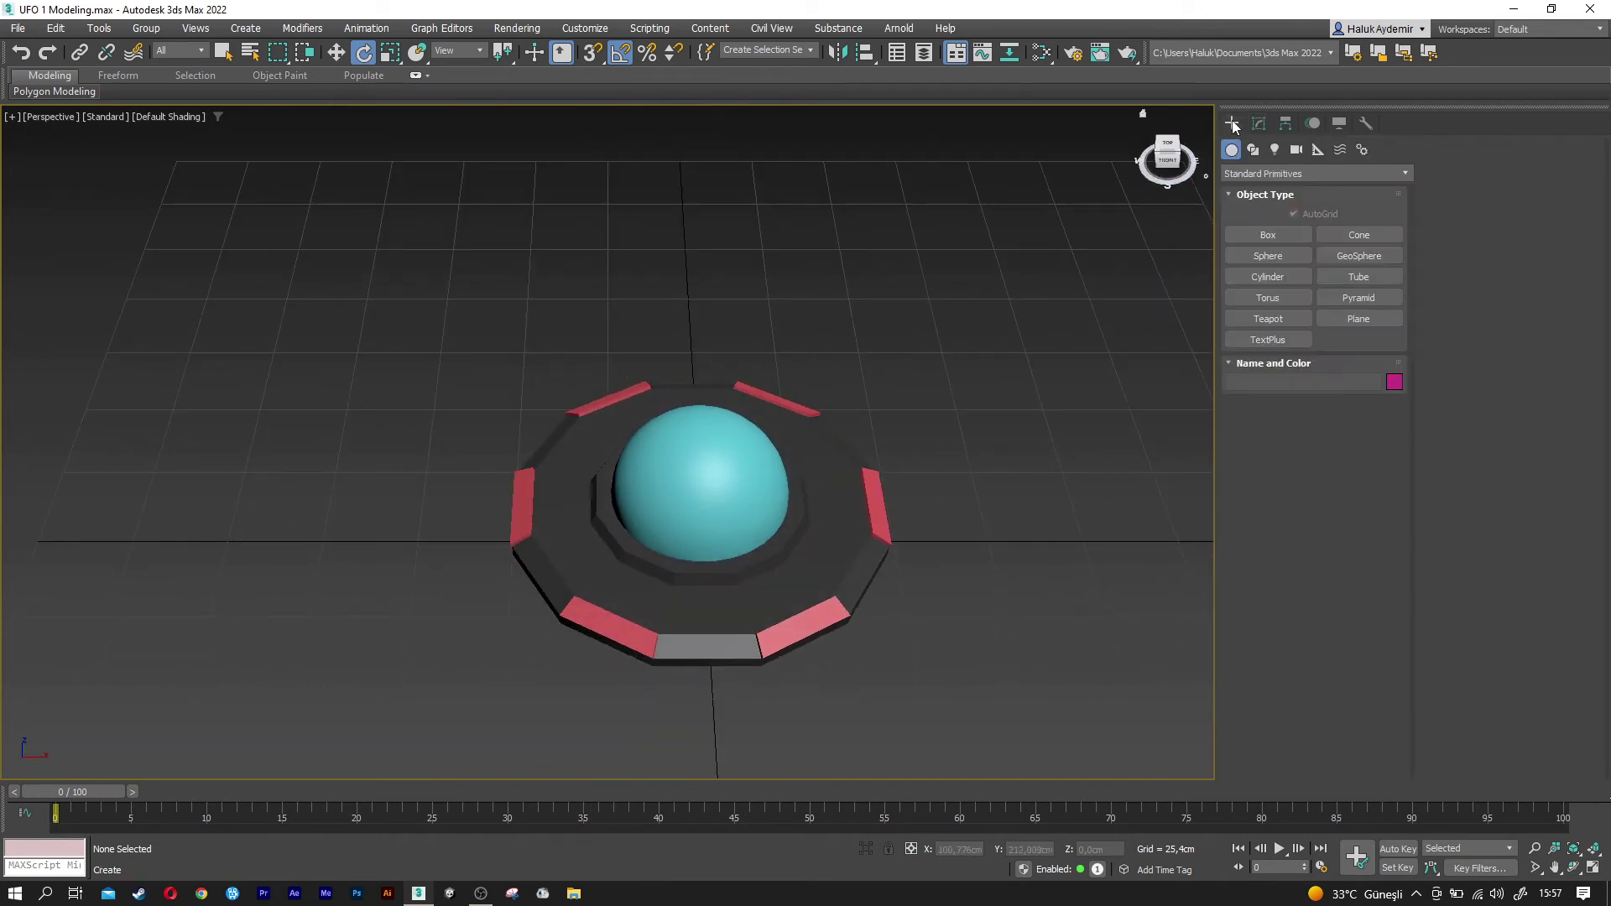
- Create an 18-sided cylinder with radius 5 cm and height 30 cm
left_click(1260, 278)
middle_click_drag(414, 493, 450, 488)
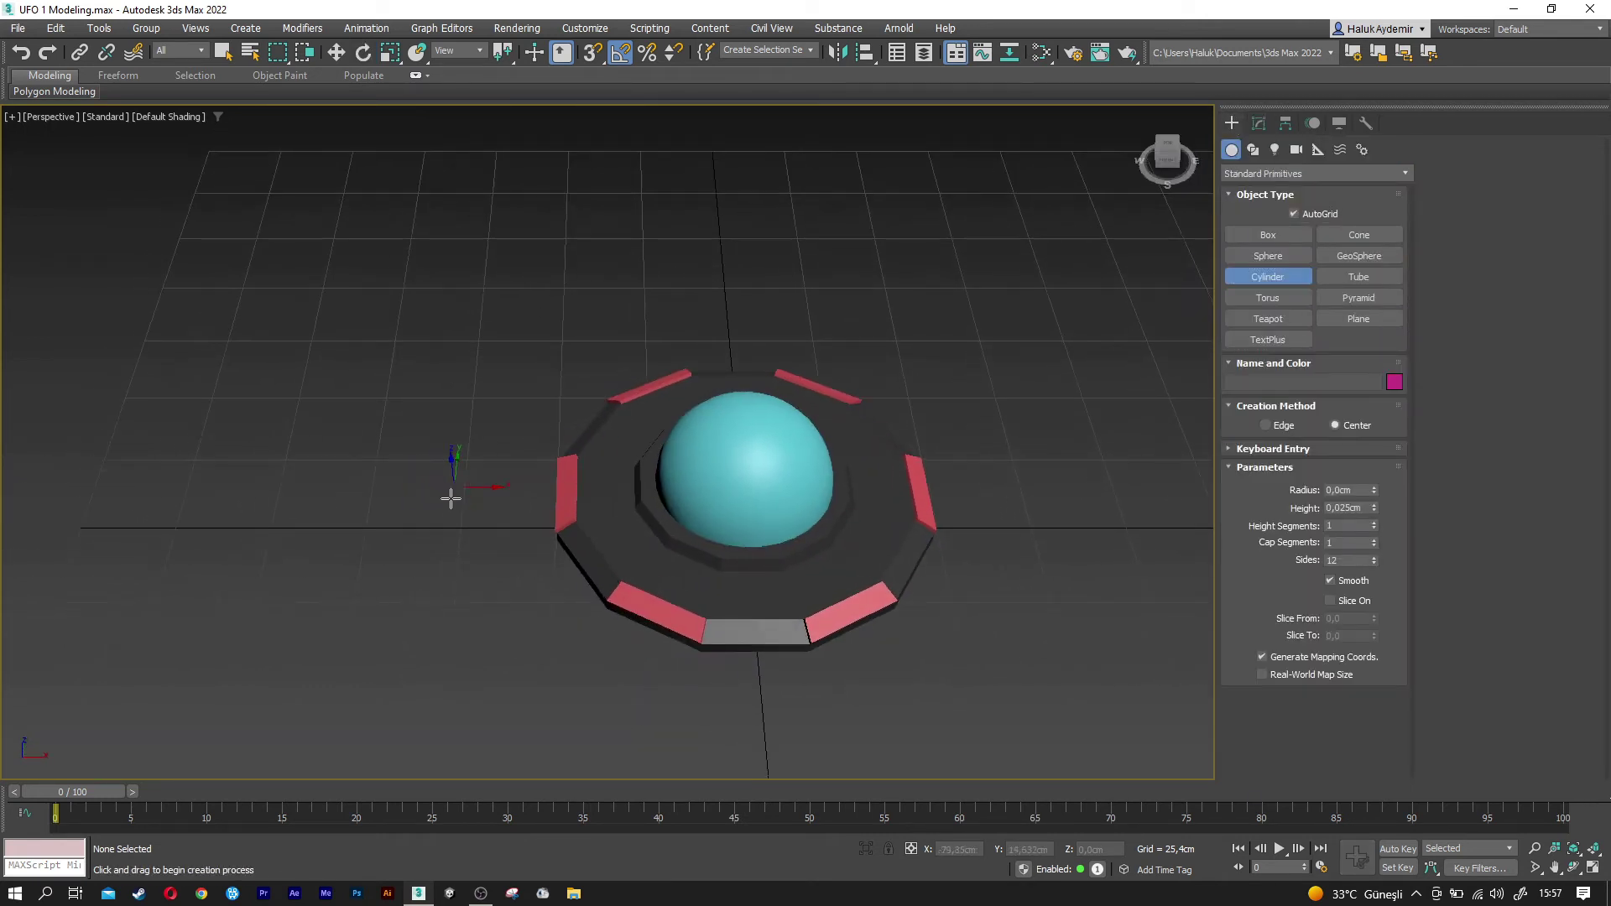
scroll(480, 571, "up", 2)
left_click_drag(498, 475, 525, 475)
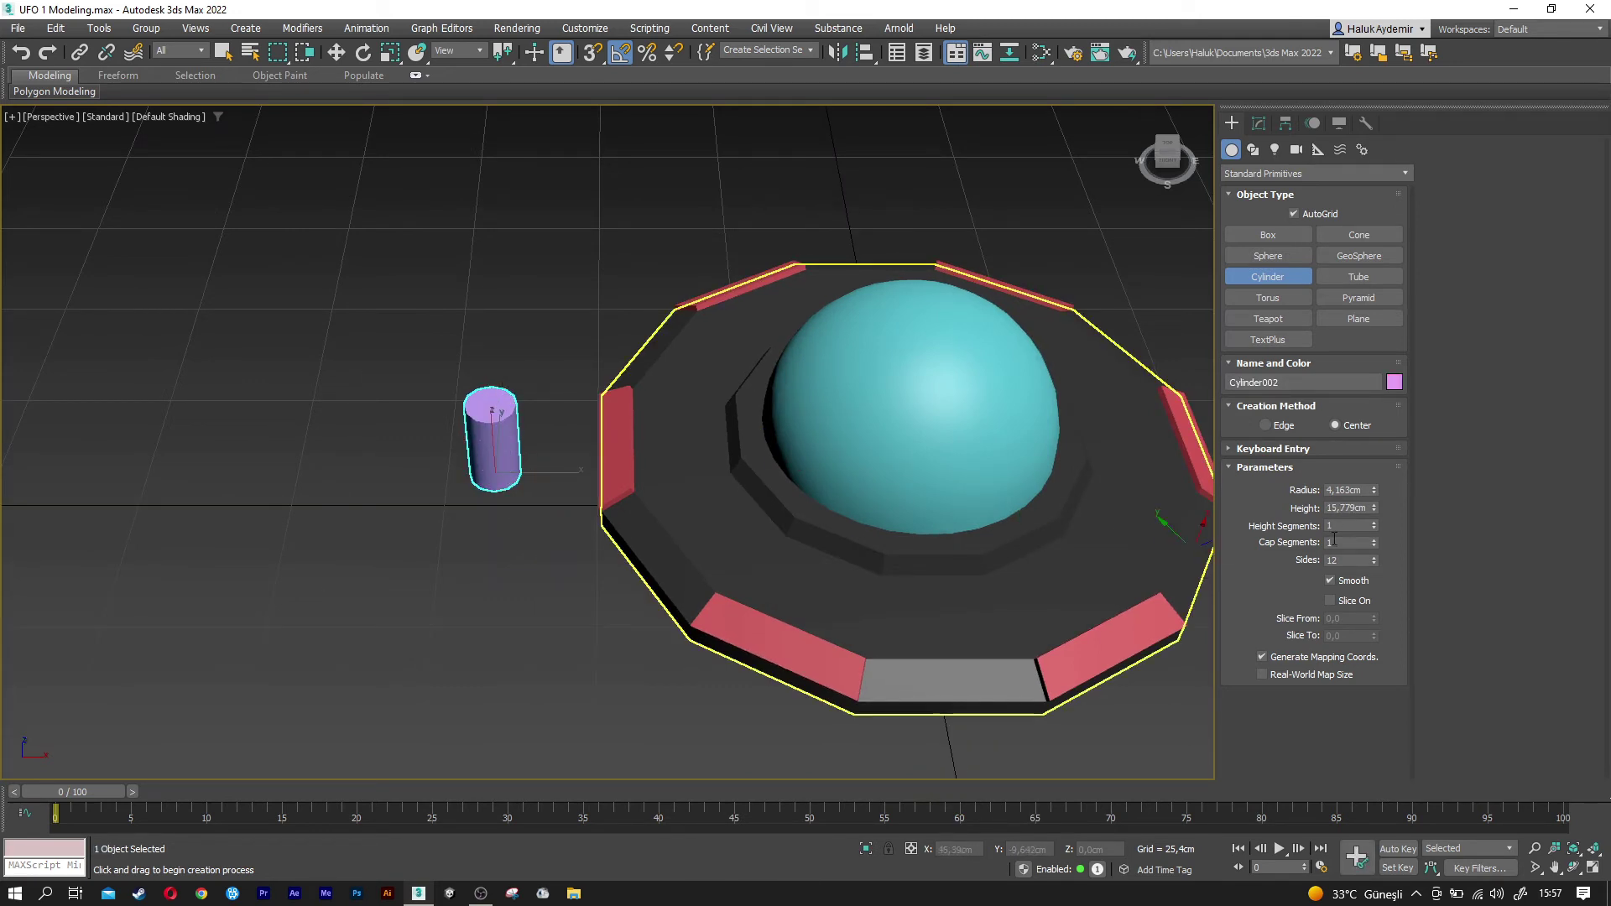
type("5")
key("Tab")
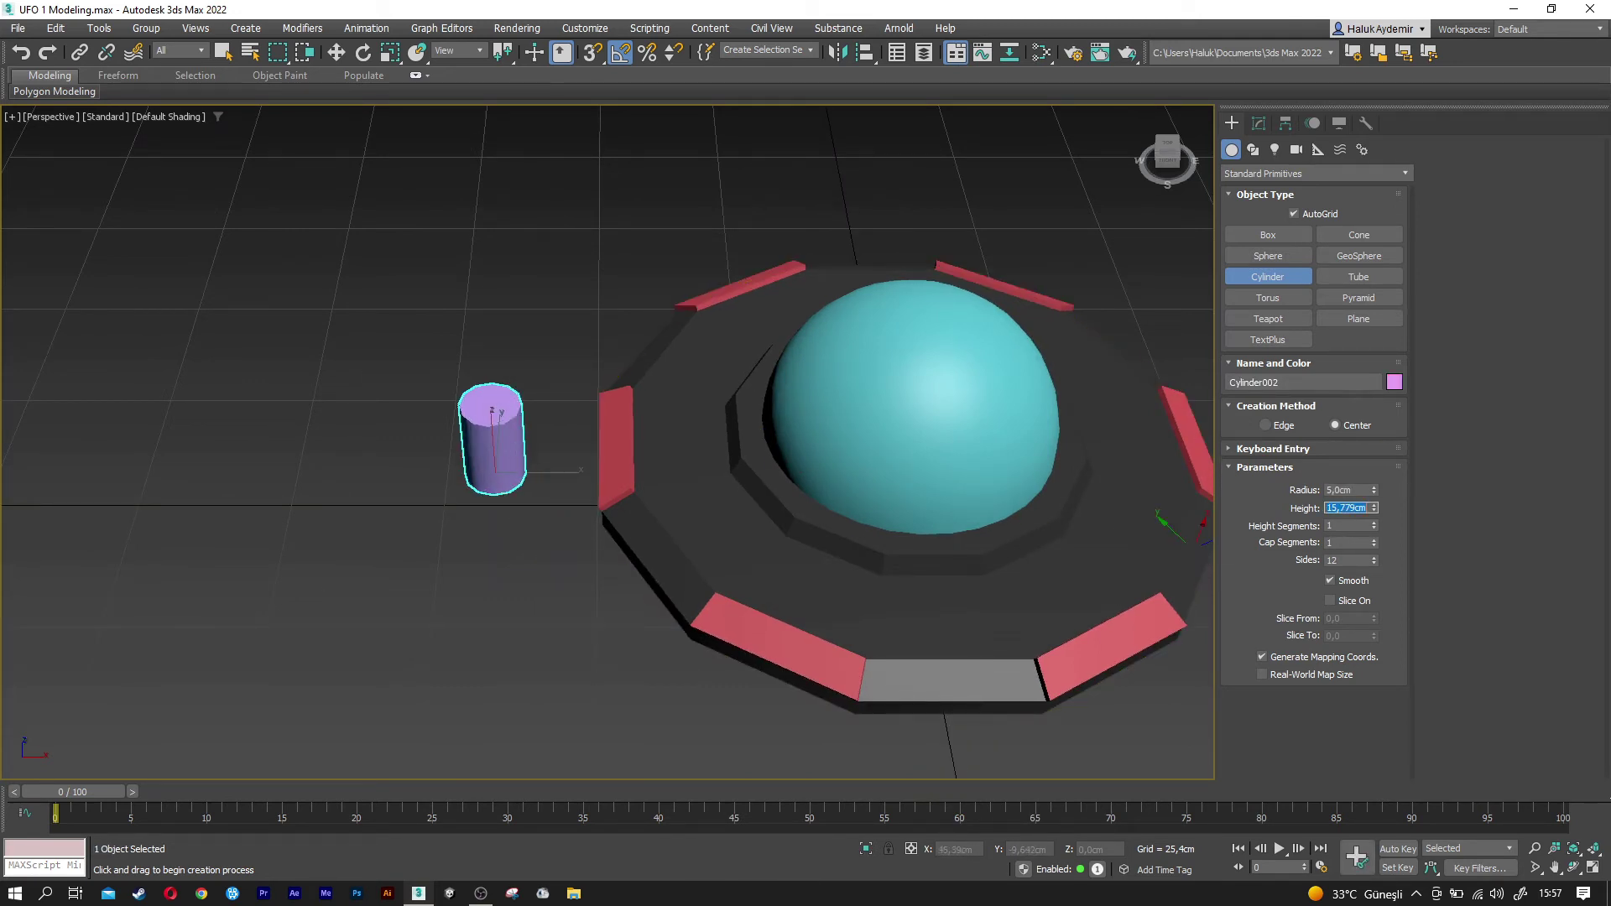
key("Tab")
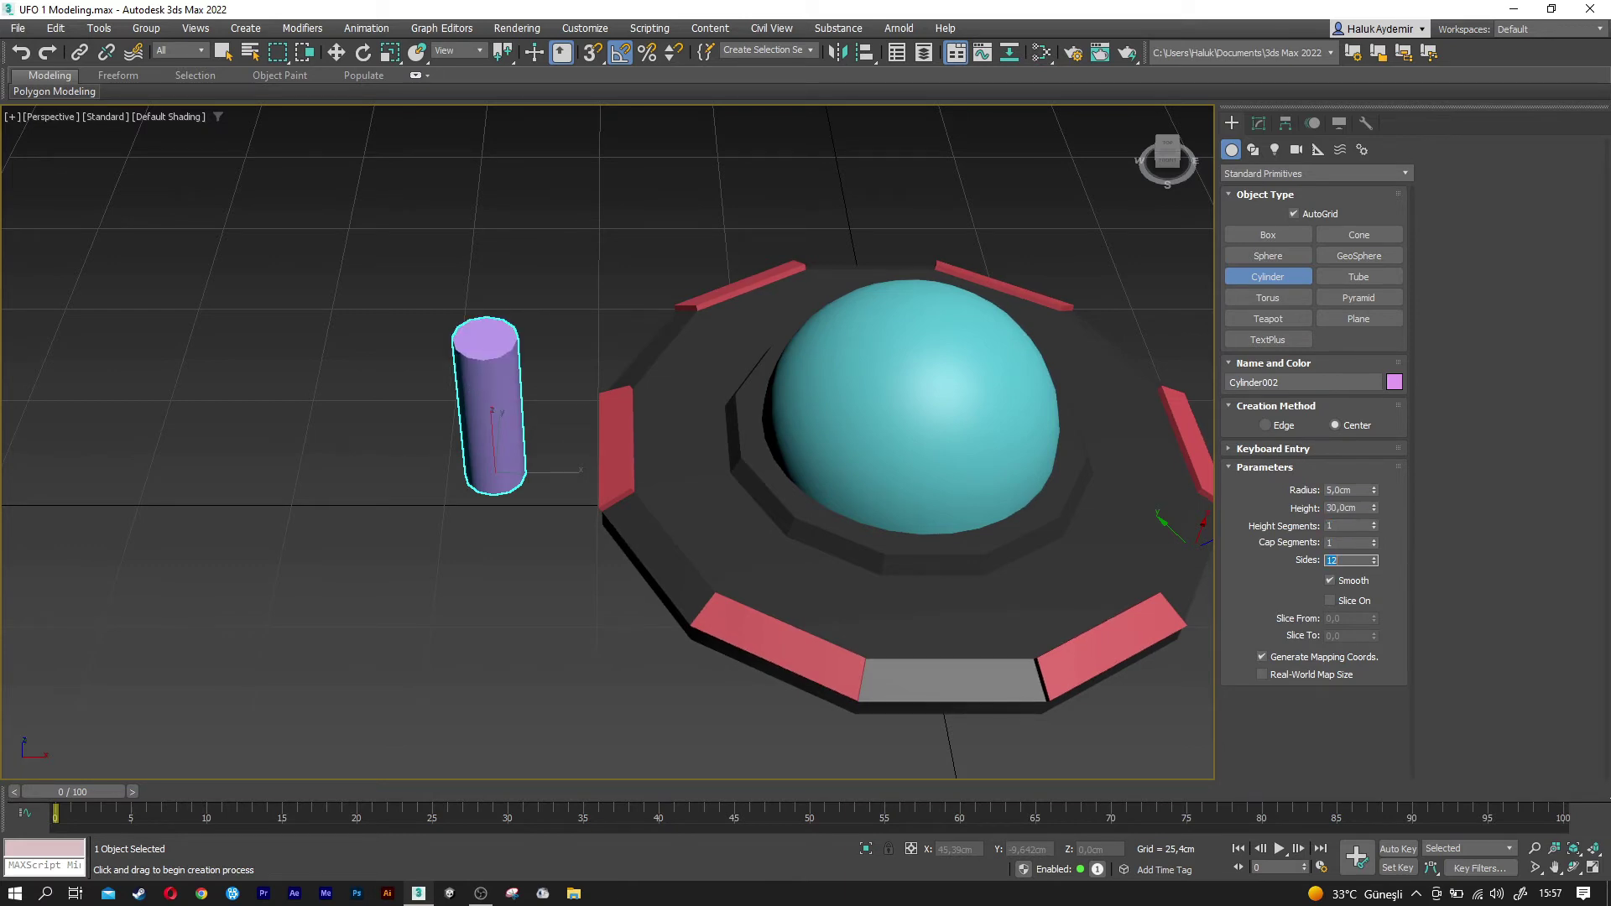
scroll(537, 411, "up", 2)
scroll(509, 388, "up", 3)
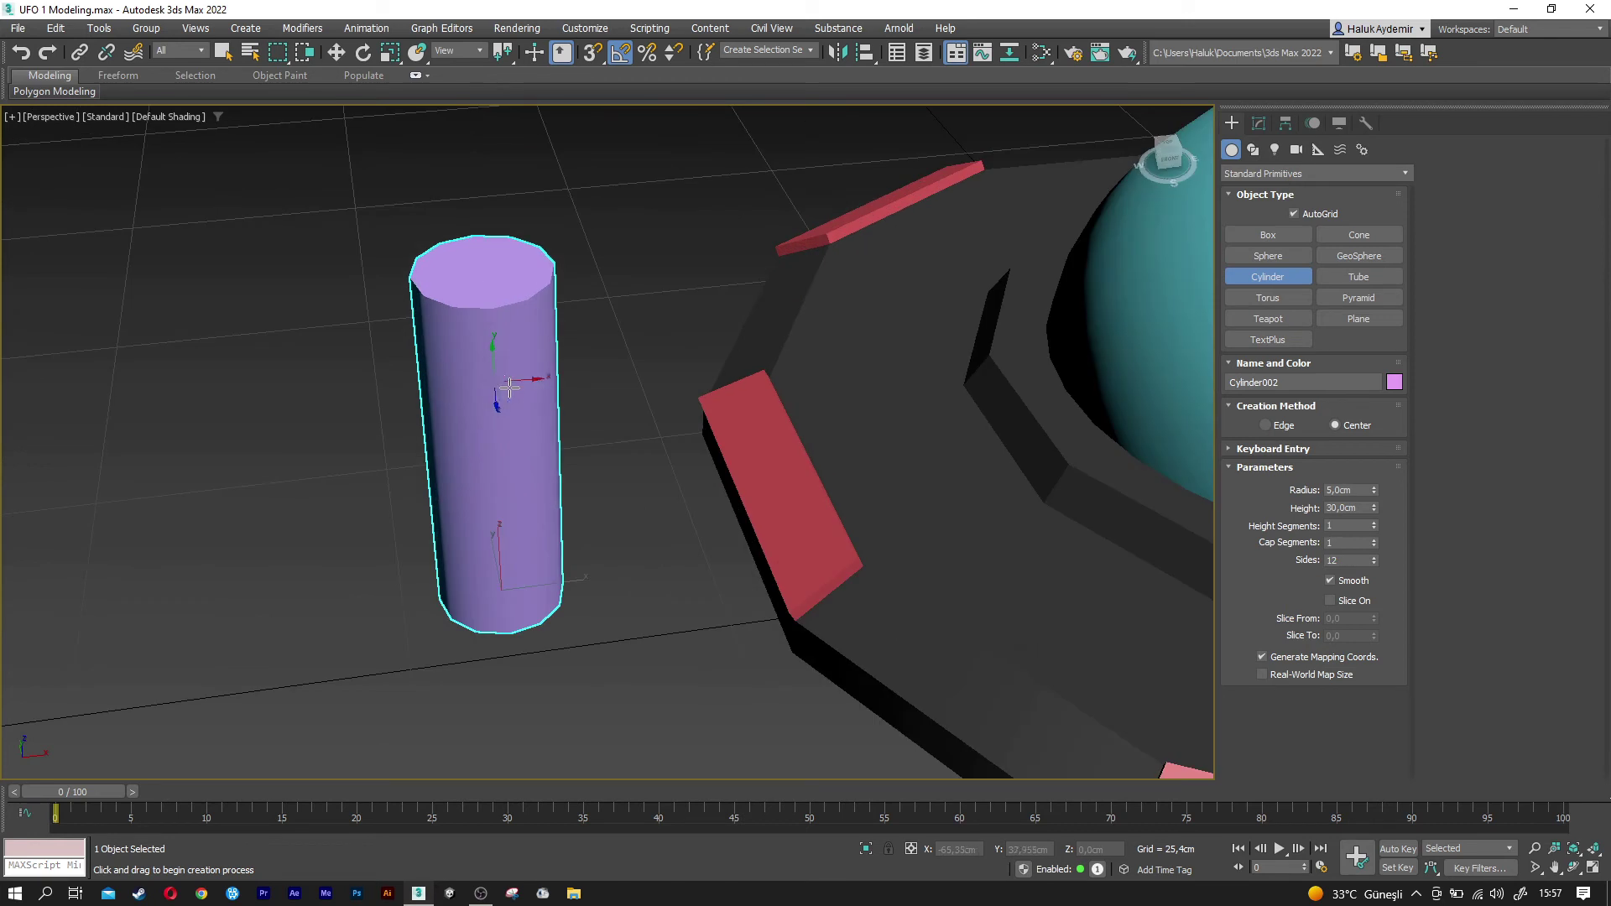
type("18")
key("Return")
right_click(625, 475)
- Rotate the cylinder 90° onto its side and align it to the UFO centre
key("e")
left_click_drag(503, 579, 502, 638)
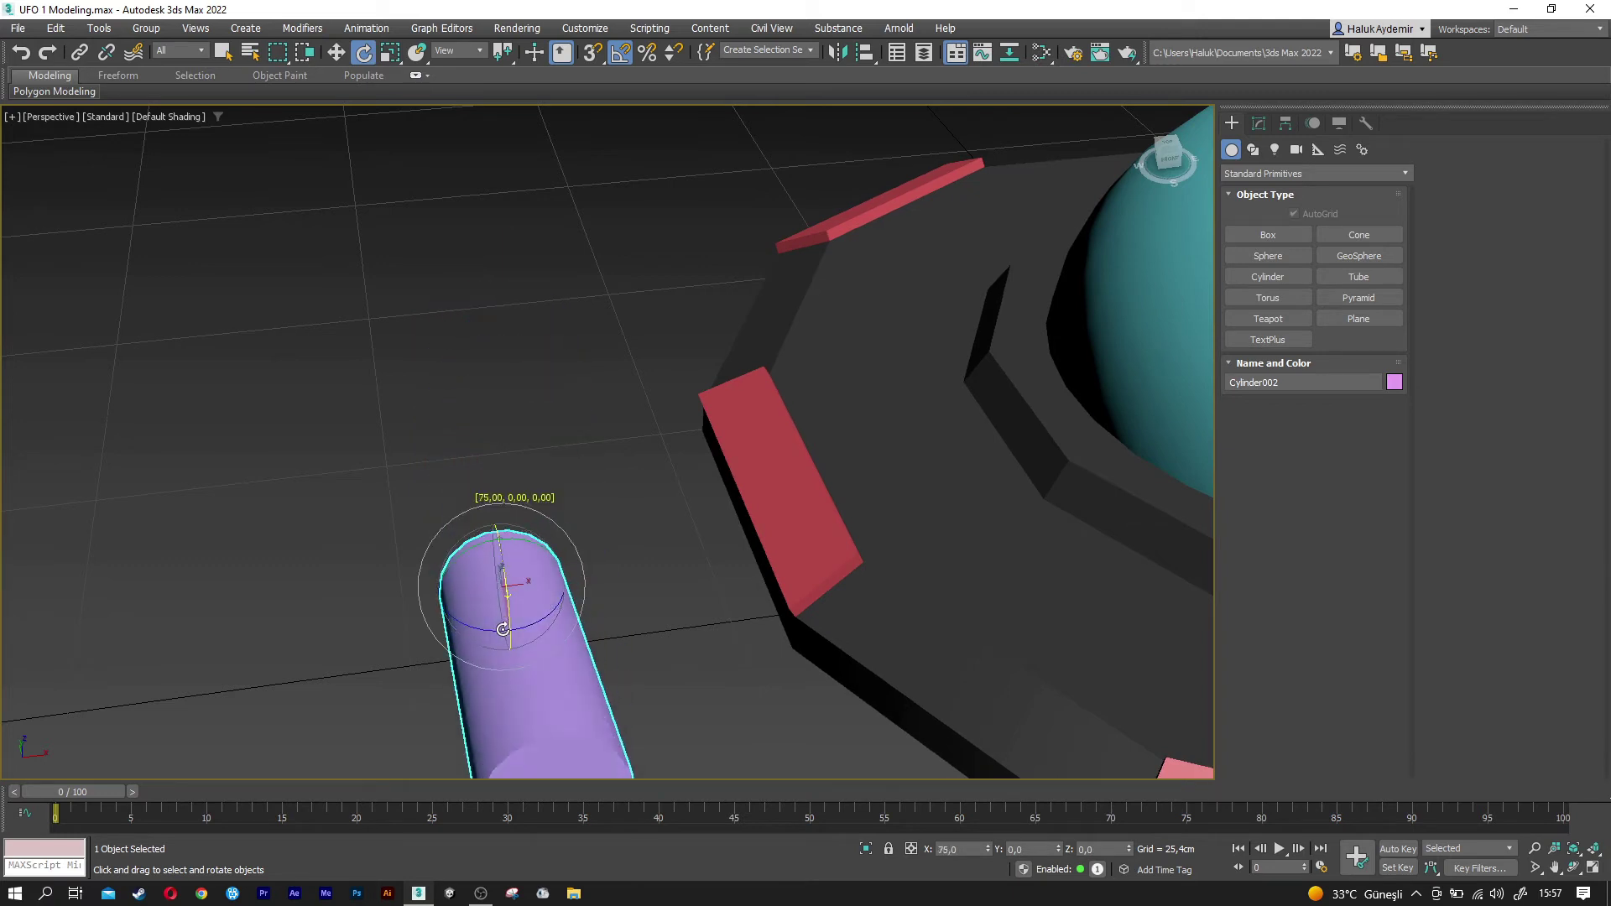
scroll(504, 604, "down", 5)
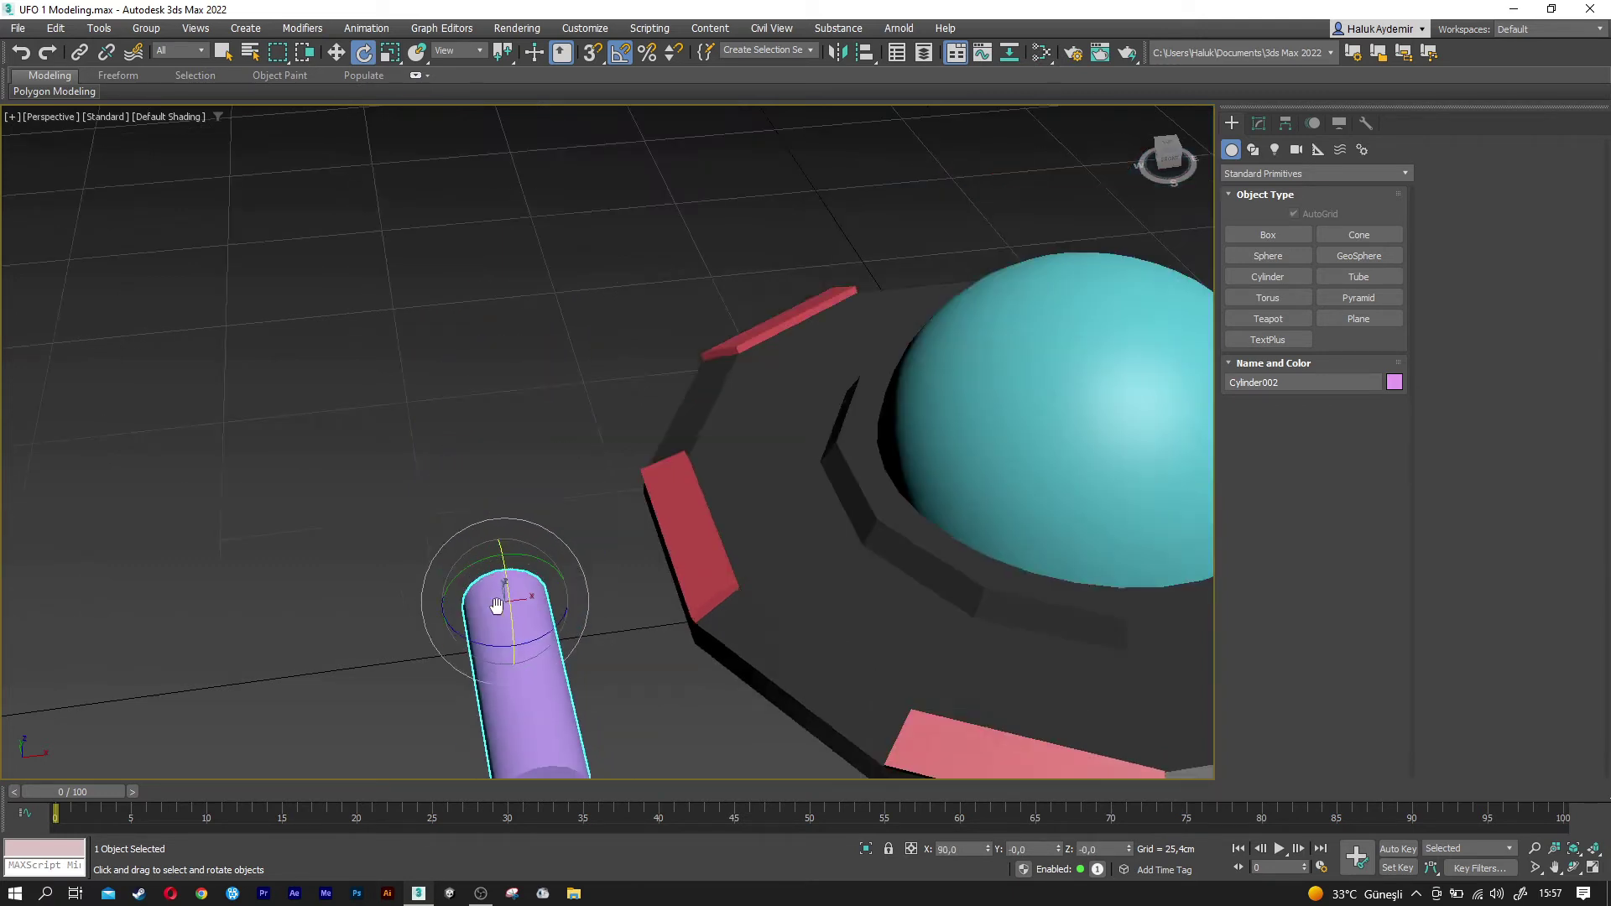
scroll(755, 360, "up", 1)
key("alt+a")
left_click(755, 361)
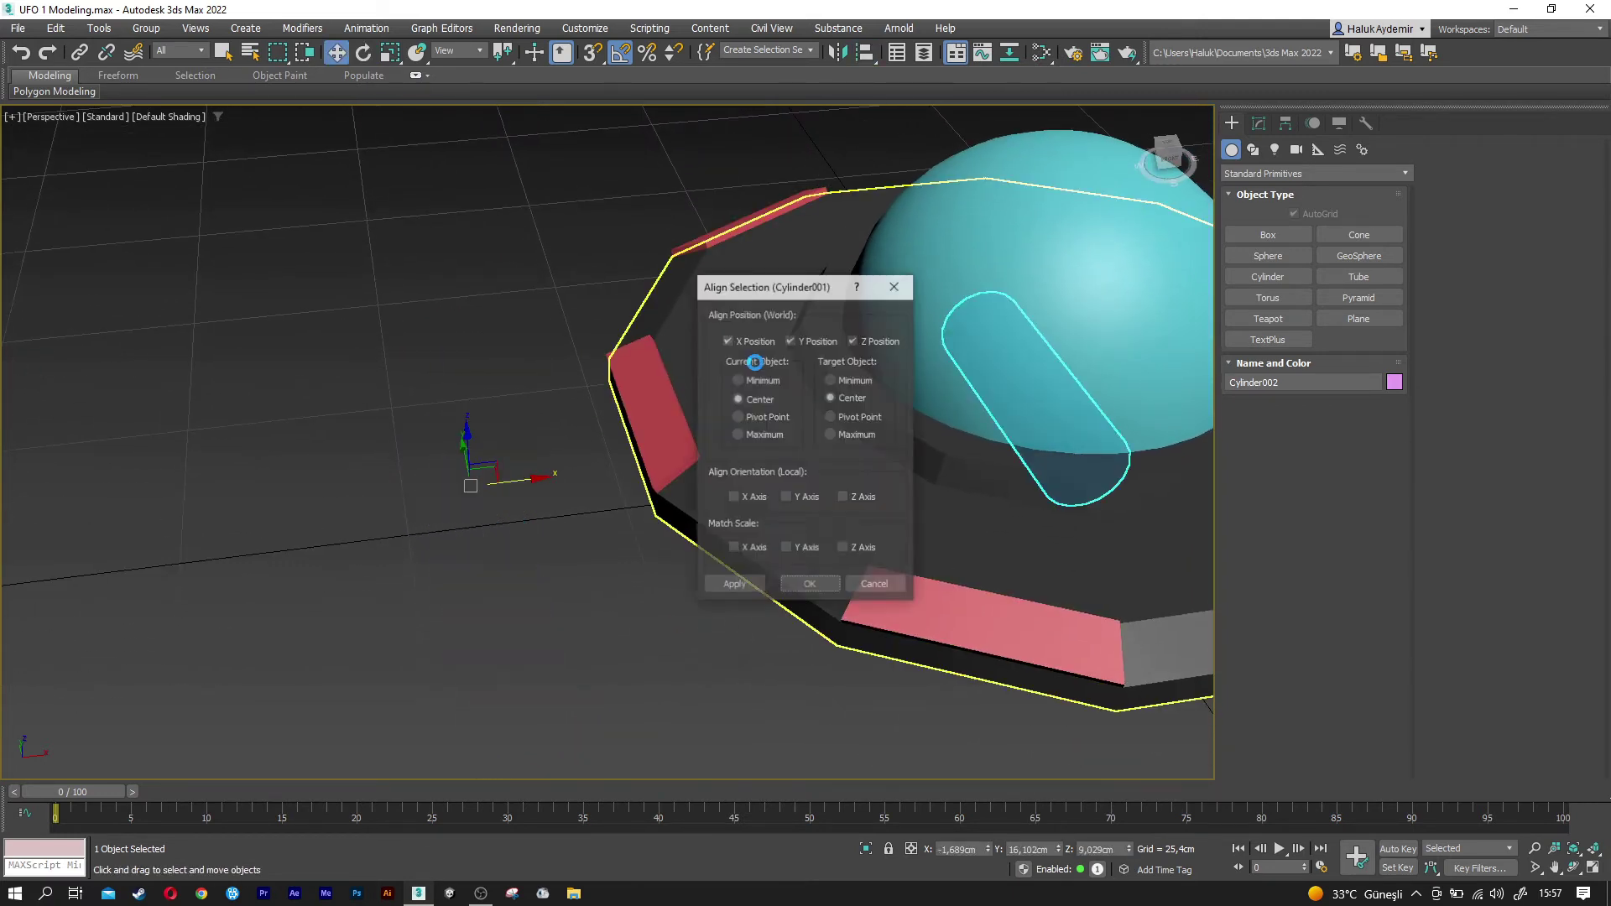
left_click(808, 585)
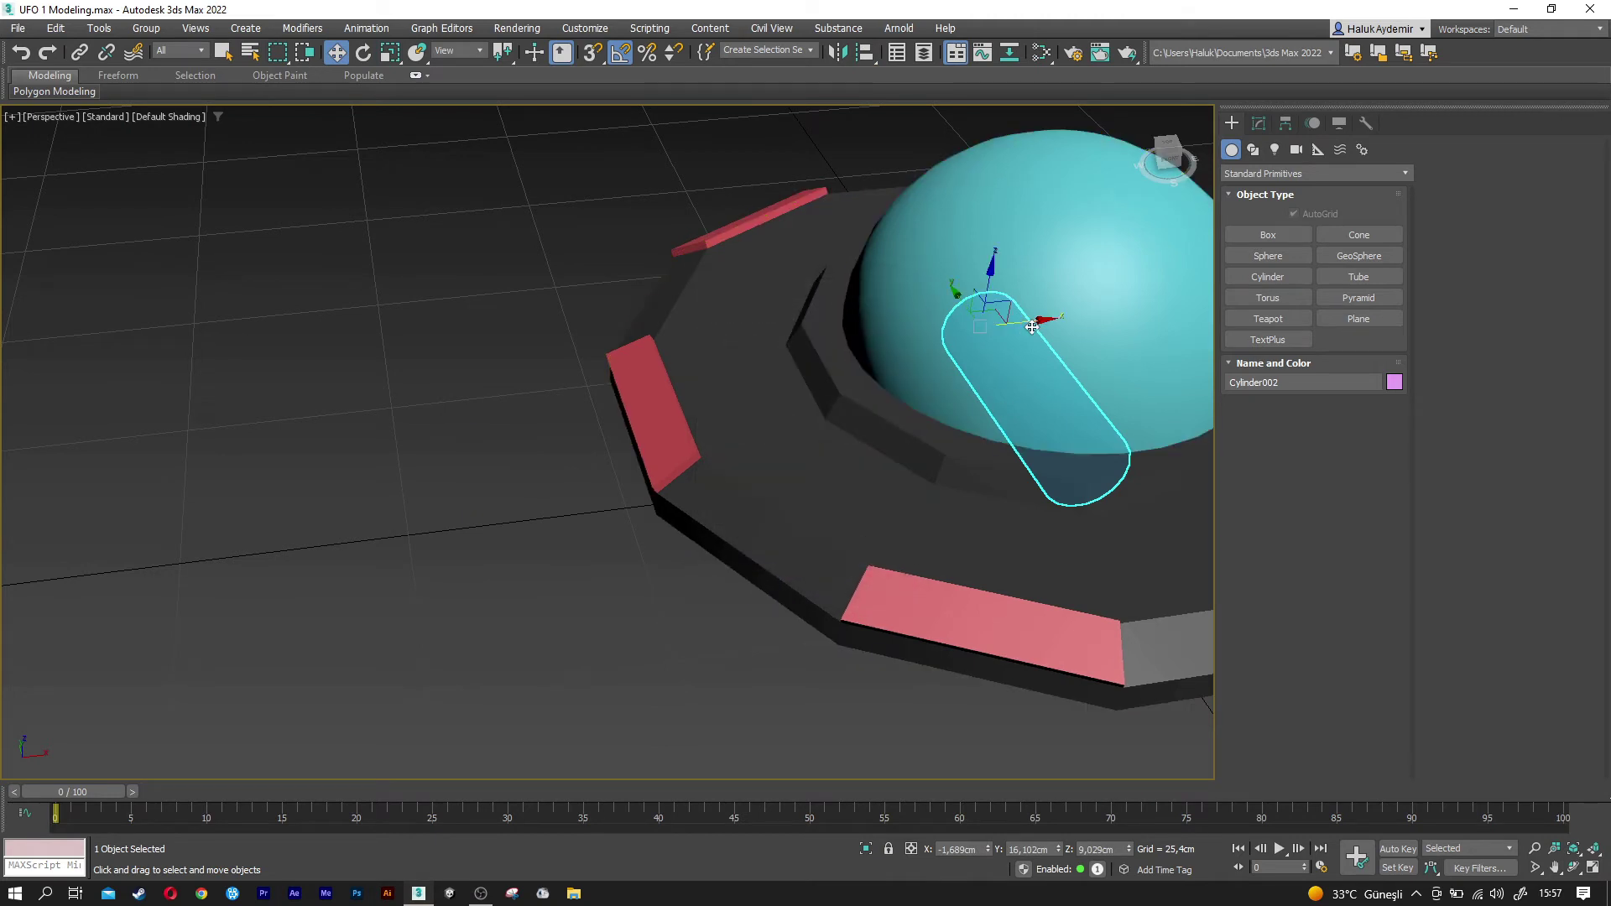
- Move the cylinder out beside the red rim panel and raise it slightly
left_click_drag(1012, 327, 586, 388)
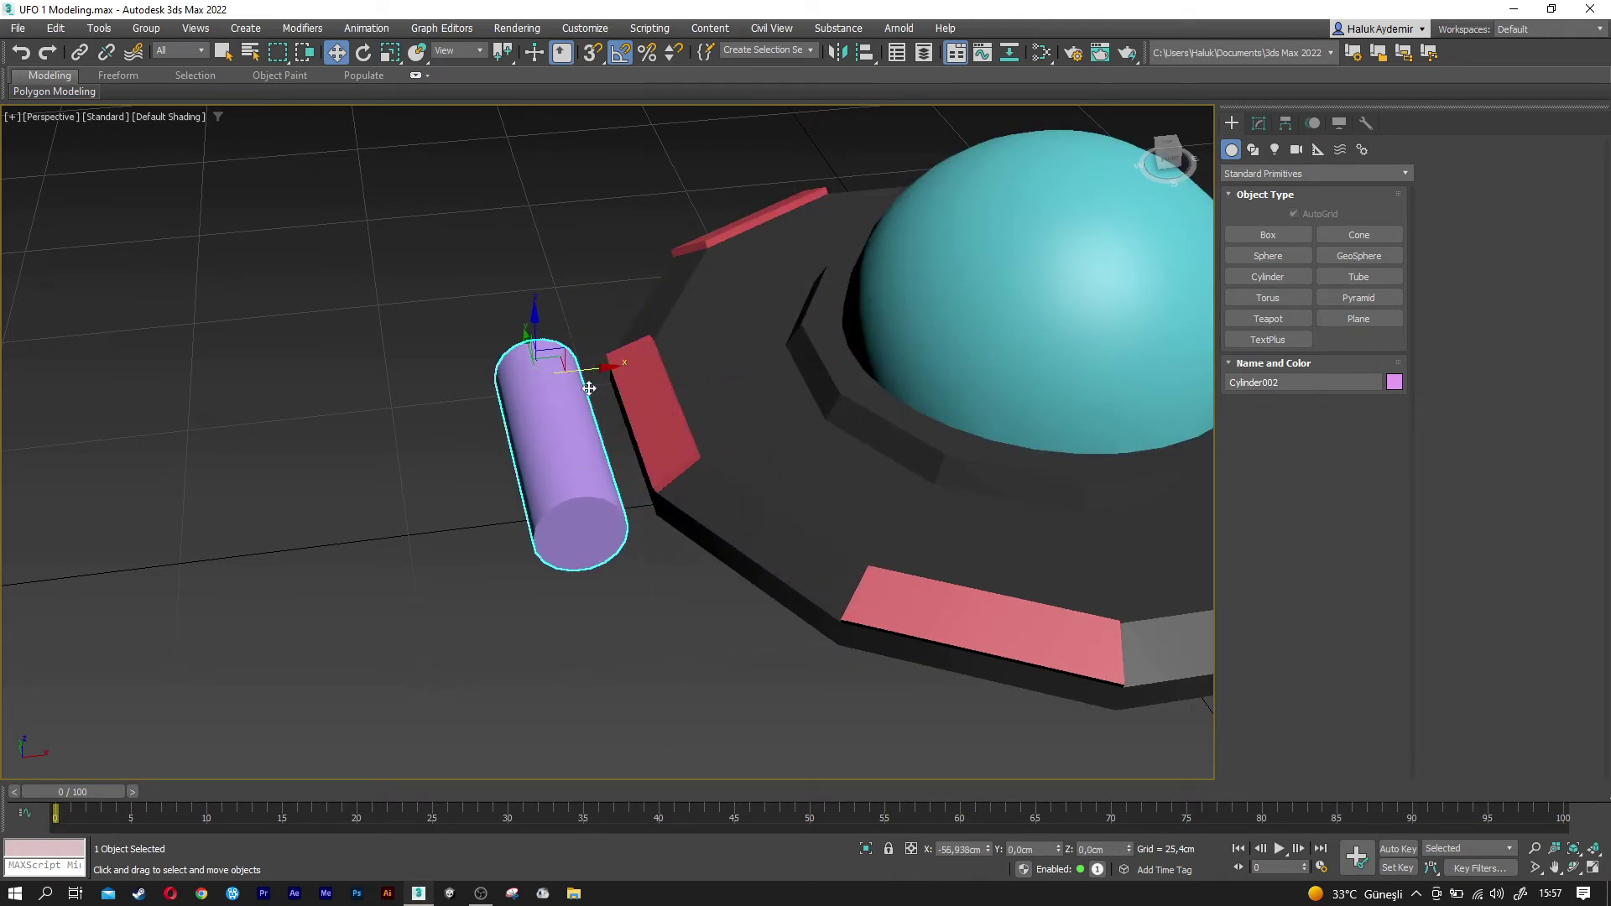
left_click_drag(586, 388, 582, 391)
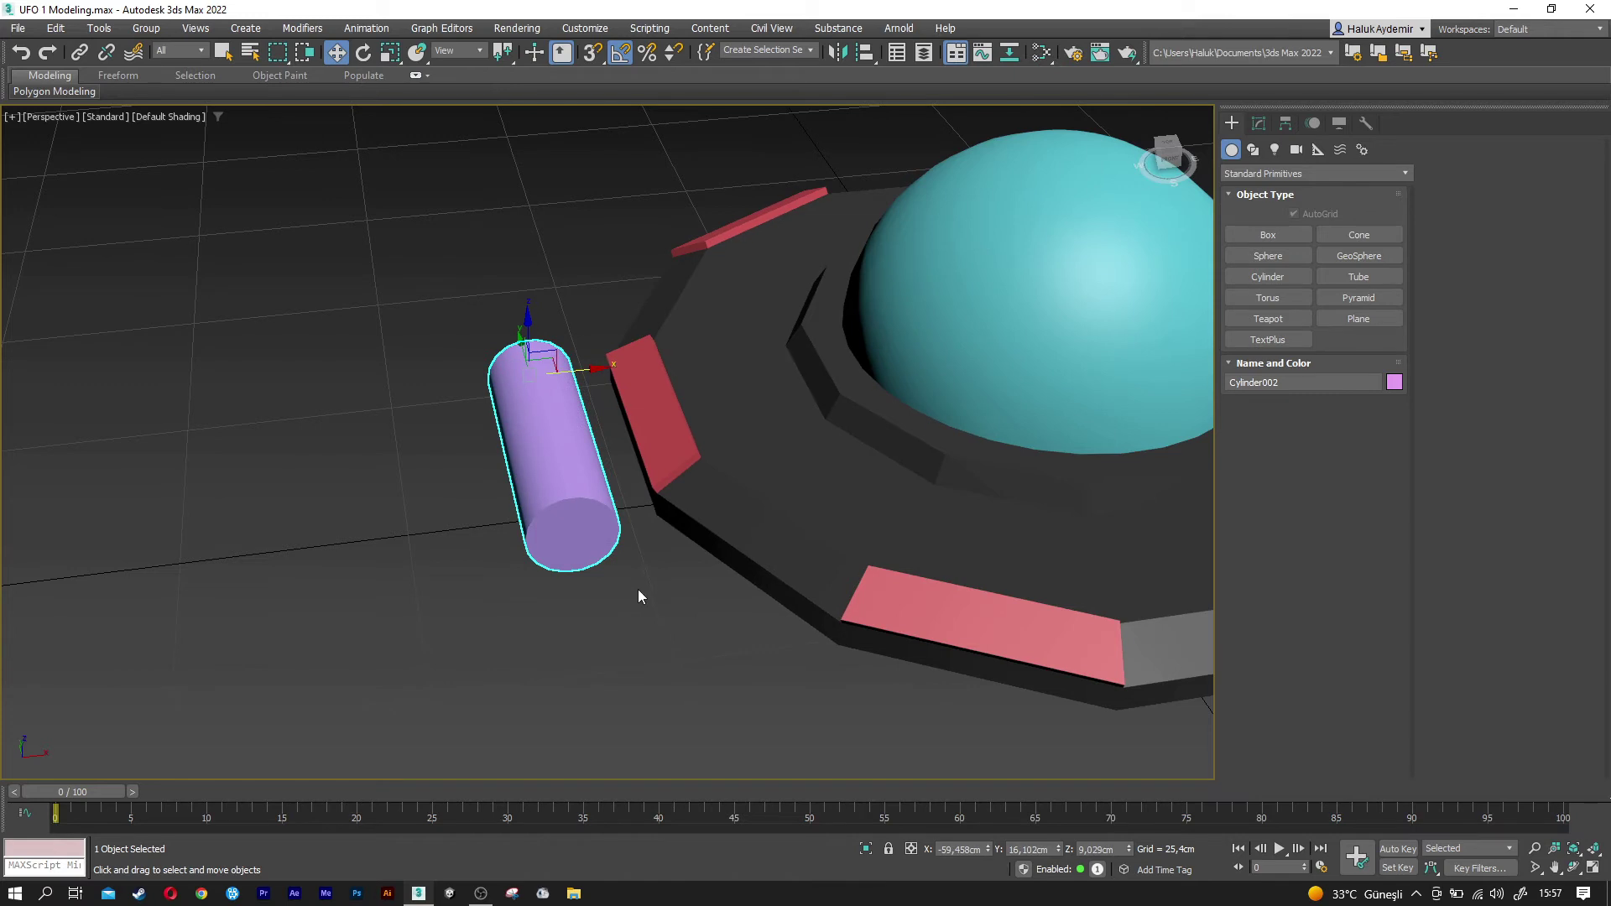
middle_click_drag(641, 602, 561, 384, "alt")
left_click_drag(561, 383, 561, 321)
left_click(610, 504)
mouse_move(611, 505)
middle_mouse_down("alt")
mouse_move(658, 489)
mouse_move(692, 608)
middle_mouse_up("alt")
scroll(686, 557, "up", 2)
scroll(690, 569, "up", 3)
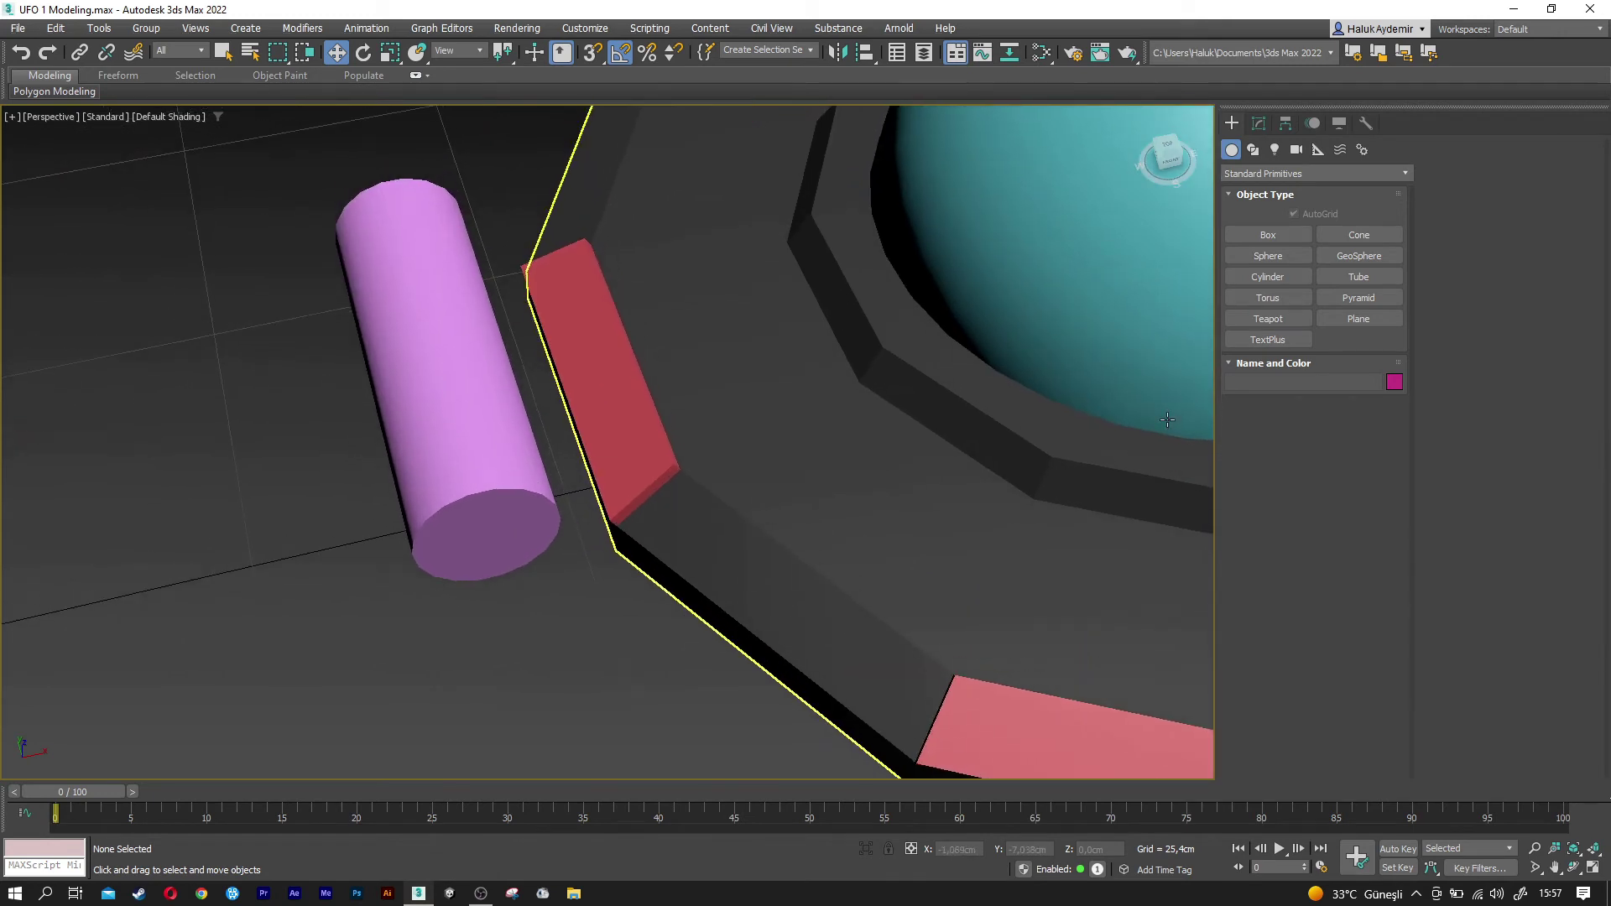
left_click(1257, 236)
- Create an upright 1,5 × 1,5 × 5 cm box and slide it toward the red panel
left_click(739, 397)
left_click_drag(740, 397, 724, 404)
left_click(736, 271)
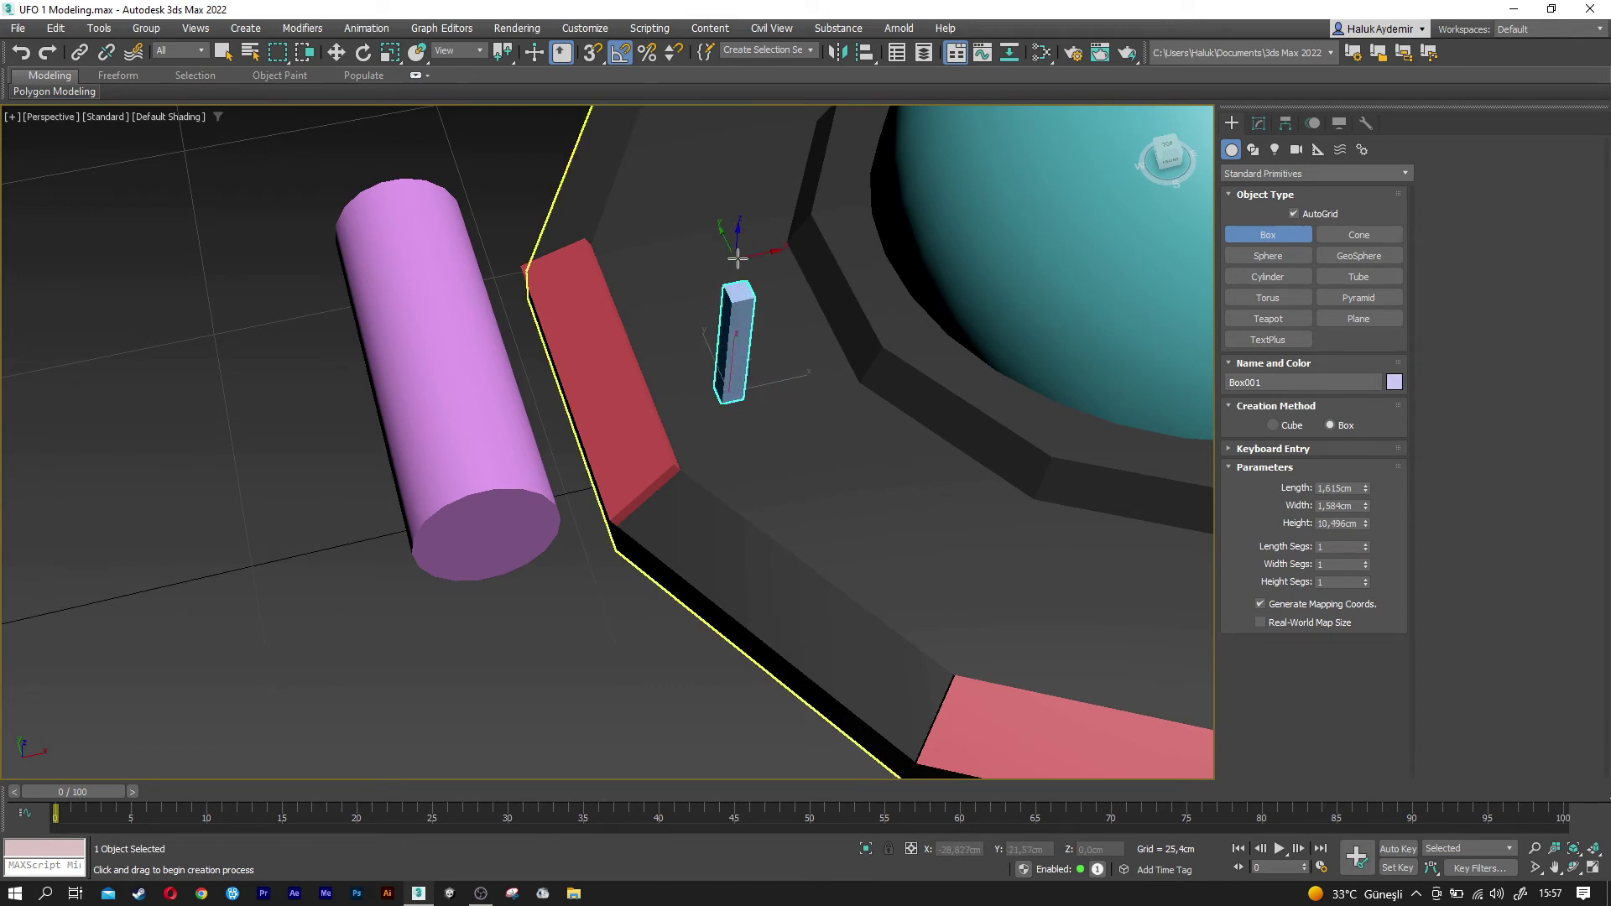
middle_click_drag(887, 471, 888, 425, "alt")
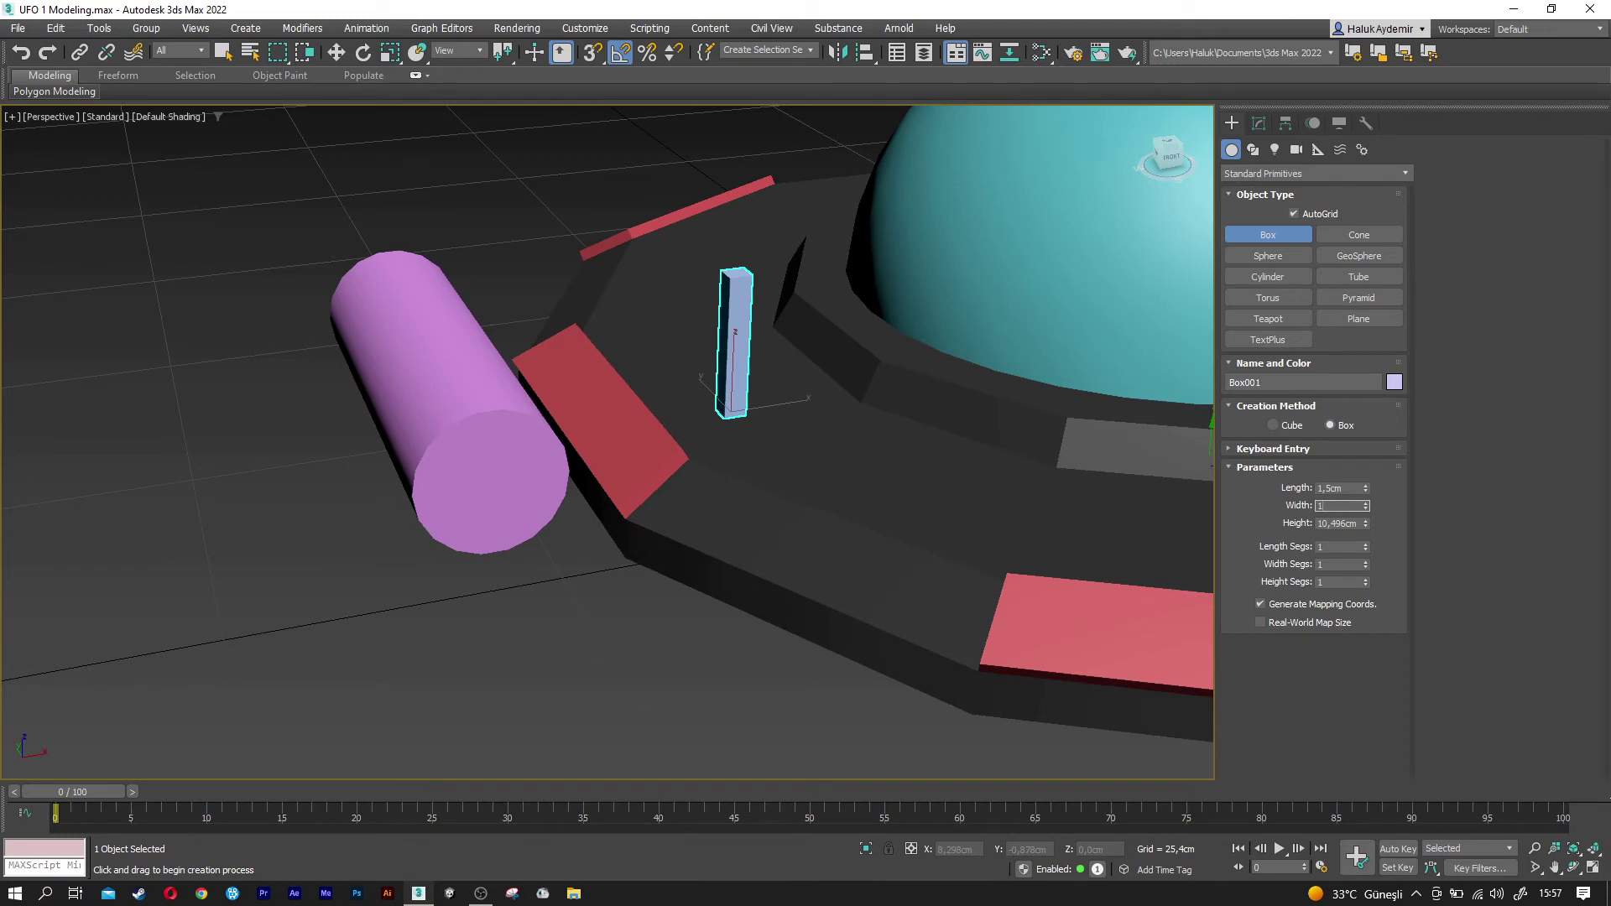
type("5")
key("Return")
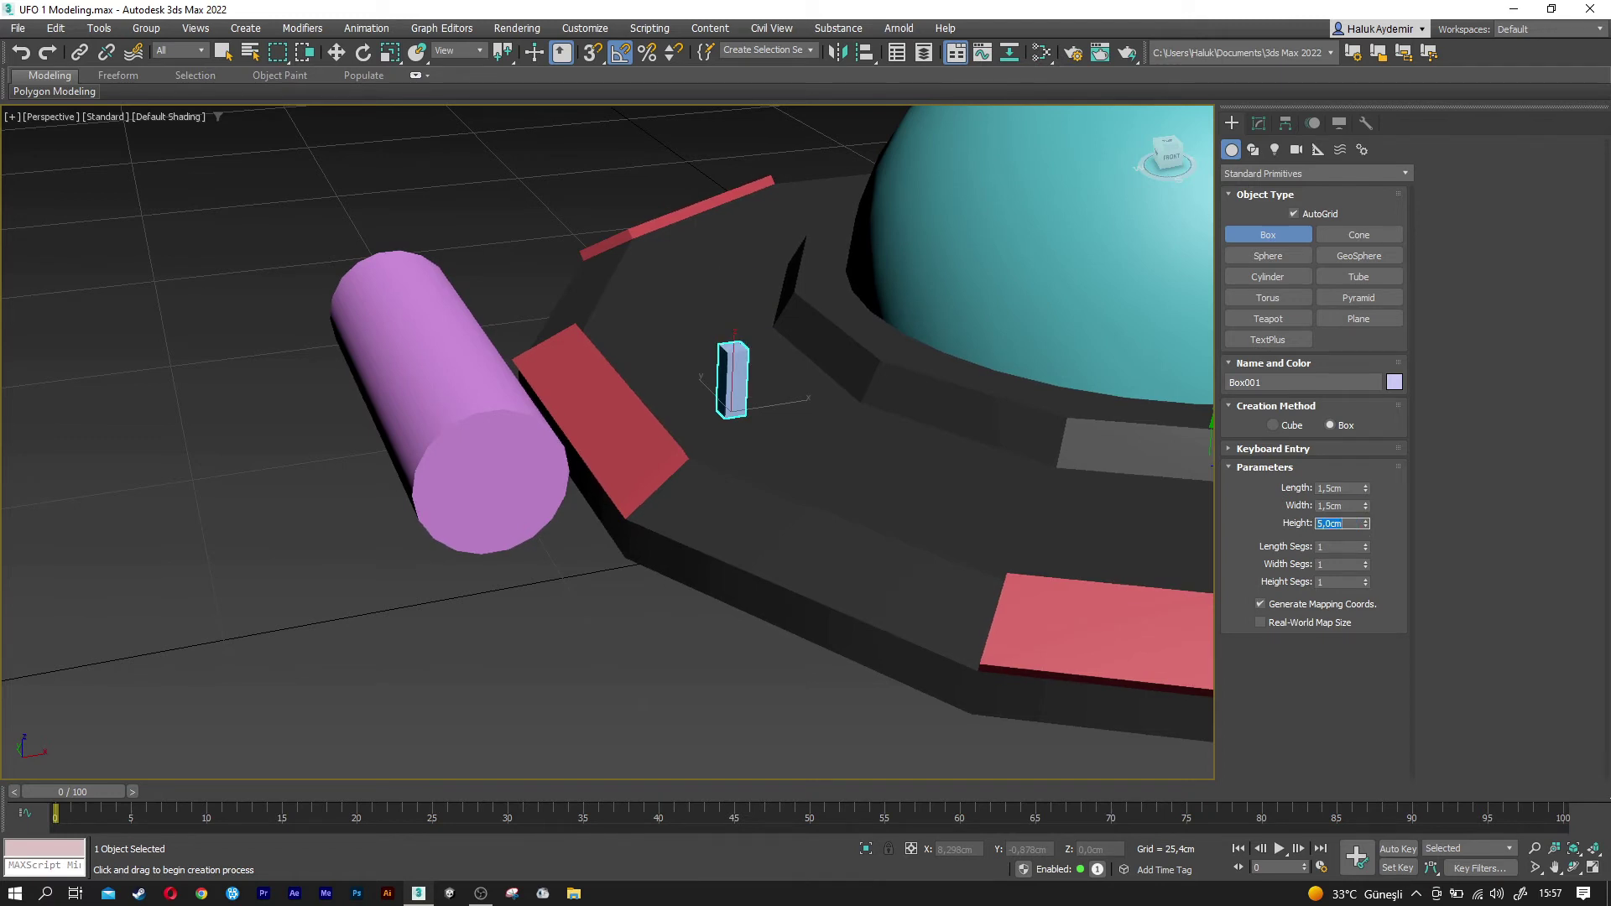
mouse_move(683, 514)
middle_mouse_down("alt")
mouse_move(611, 467)
mouse_move(674, 433)
middle_mouse_up("alt")
scroll(673, 432, "up", 2)
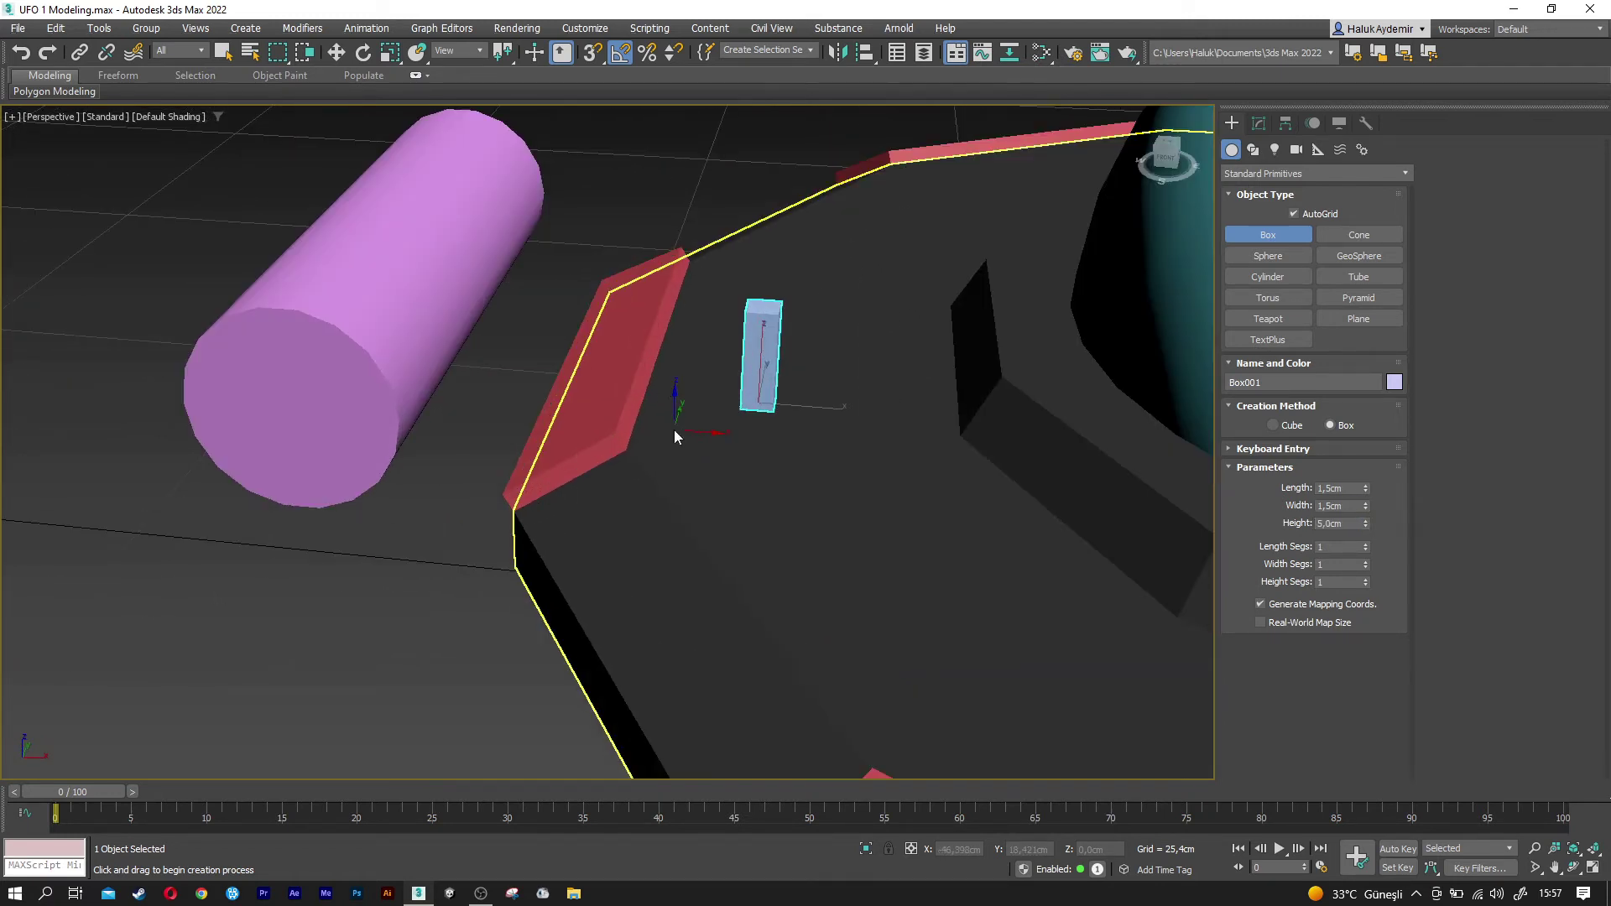
key("w")
scroll(771, 417, "up", 3)
left_click_drag(808, 404, 722, 406)
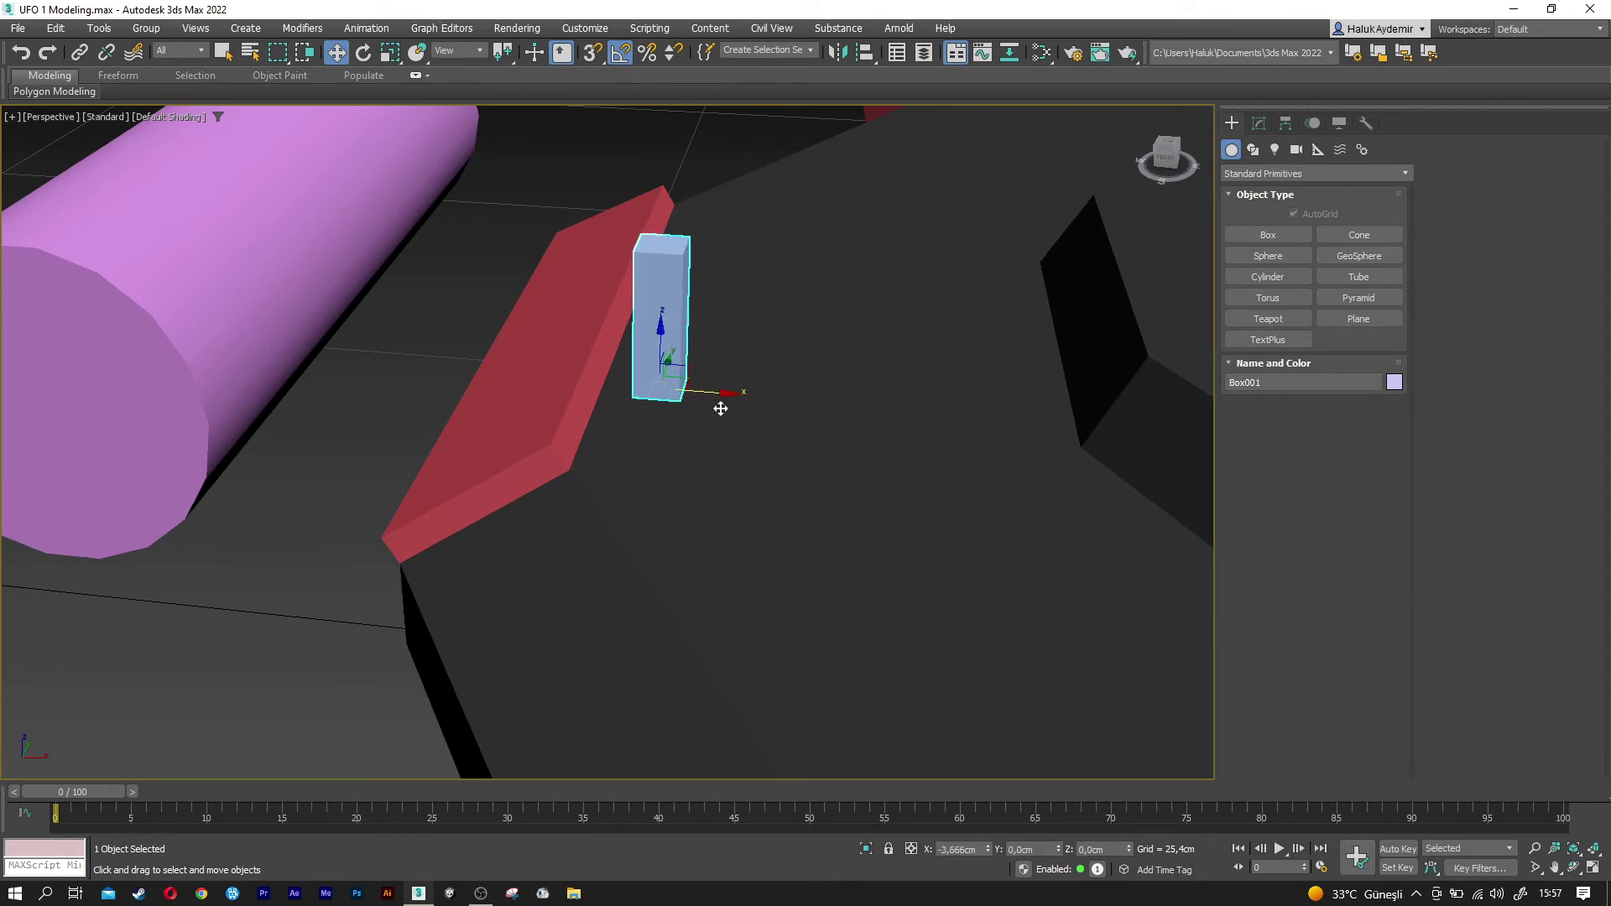
- Clone the box and rotate the copy -90° on Y to lie horizontal
mouse_move(722, 406)
middle_mouse_down("alt")
mouse_move(668, 354)
mouse_move(712, 424)
mouse_move(844, 461)
middle_mouse_up("alt")
left_click_drag(811, 428, 669, 431, "shift")
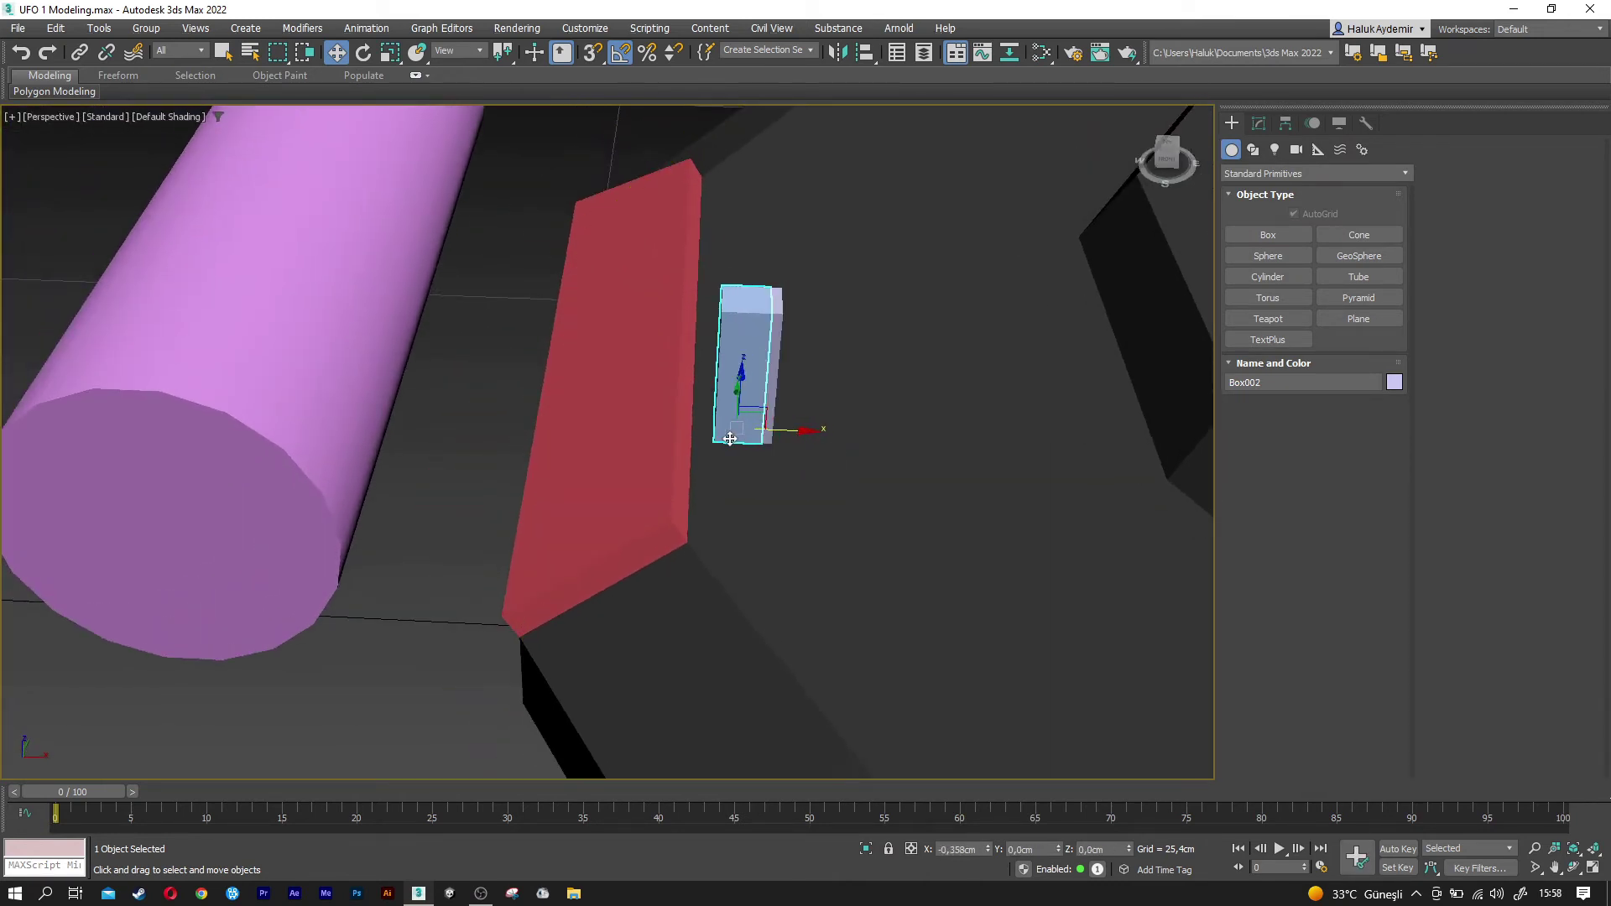
left_click(804, 515)
key("e")
left_click_drag(636, 380, 552, 381)
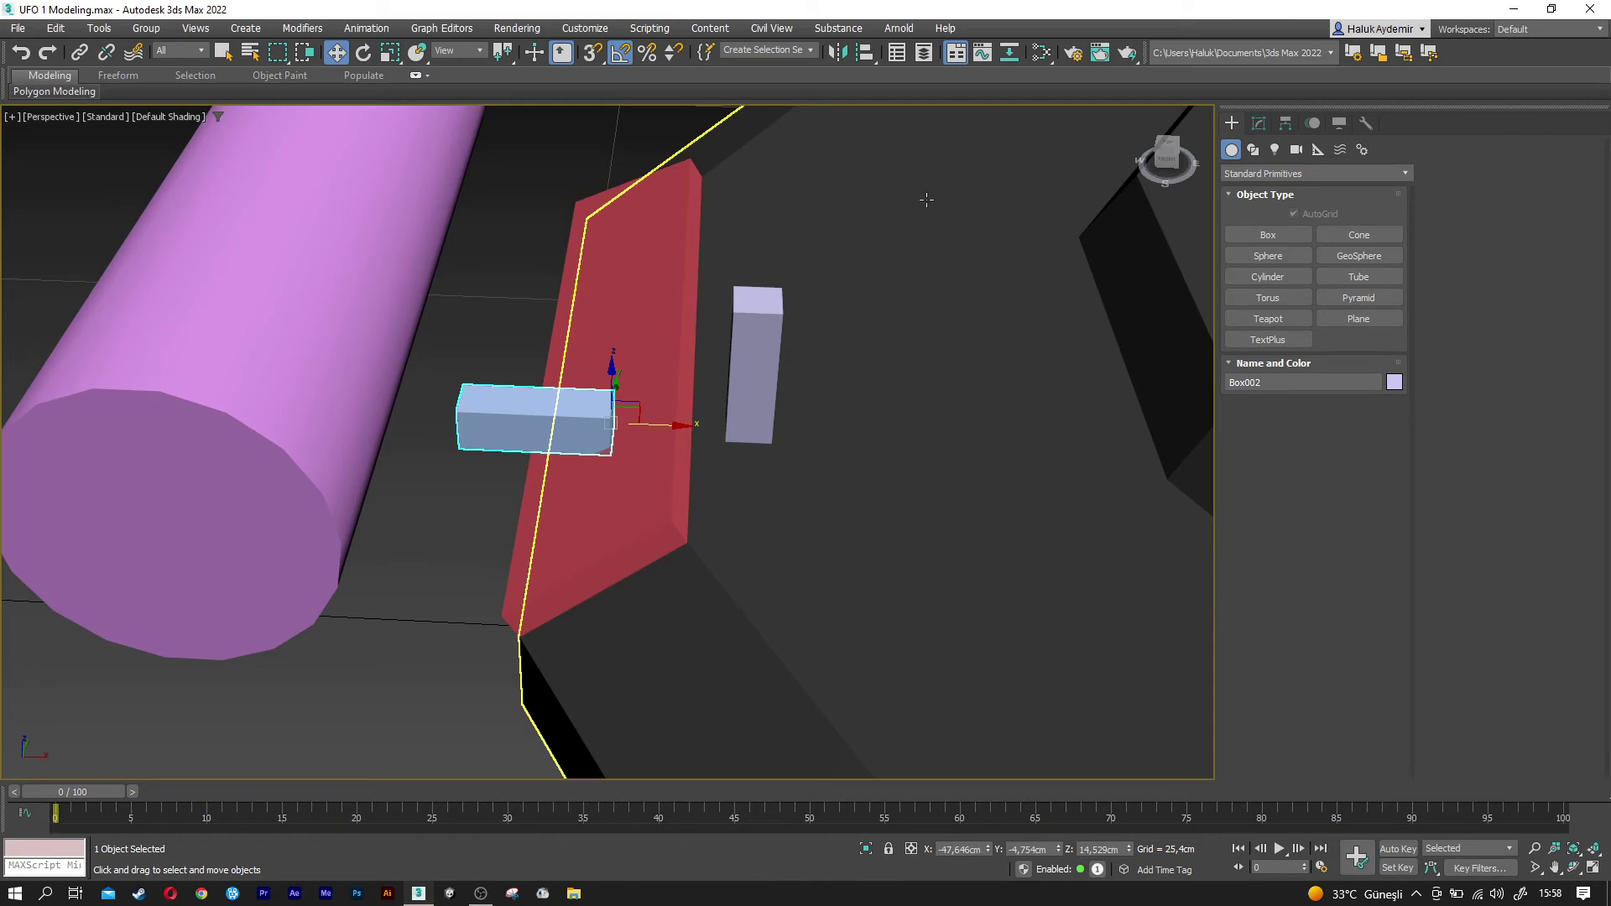
left_click(865, 52)
- Align Box002's maximum to Box001's maximum, then slide it toward the cylinder
left_click(755, 306)
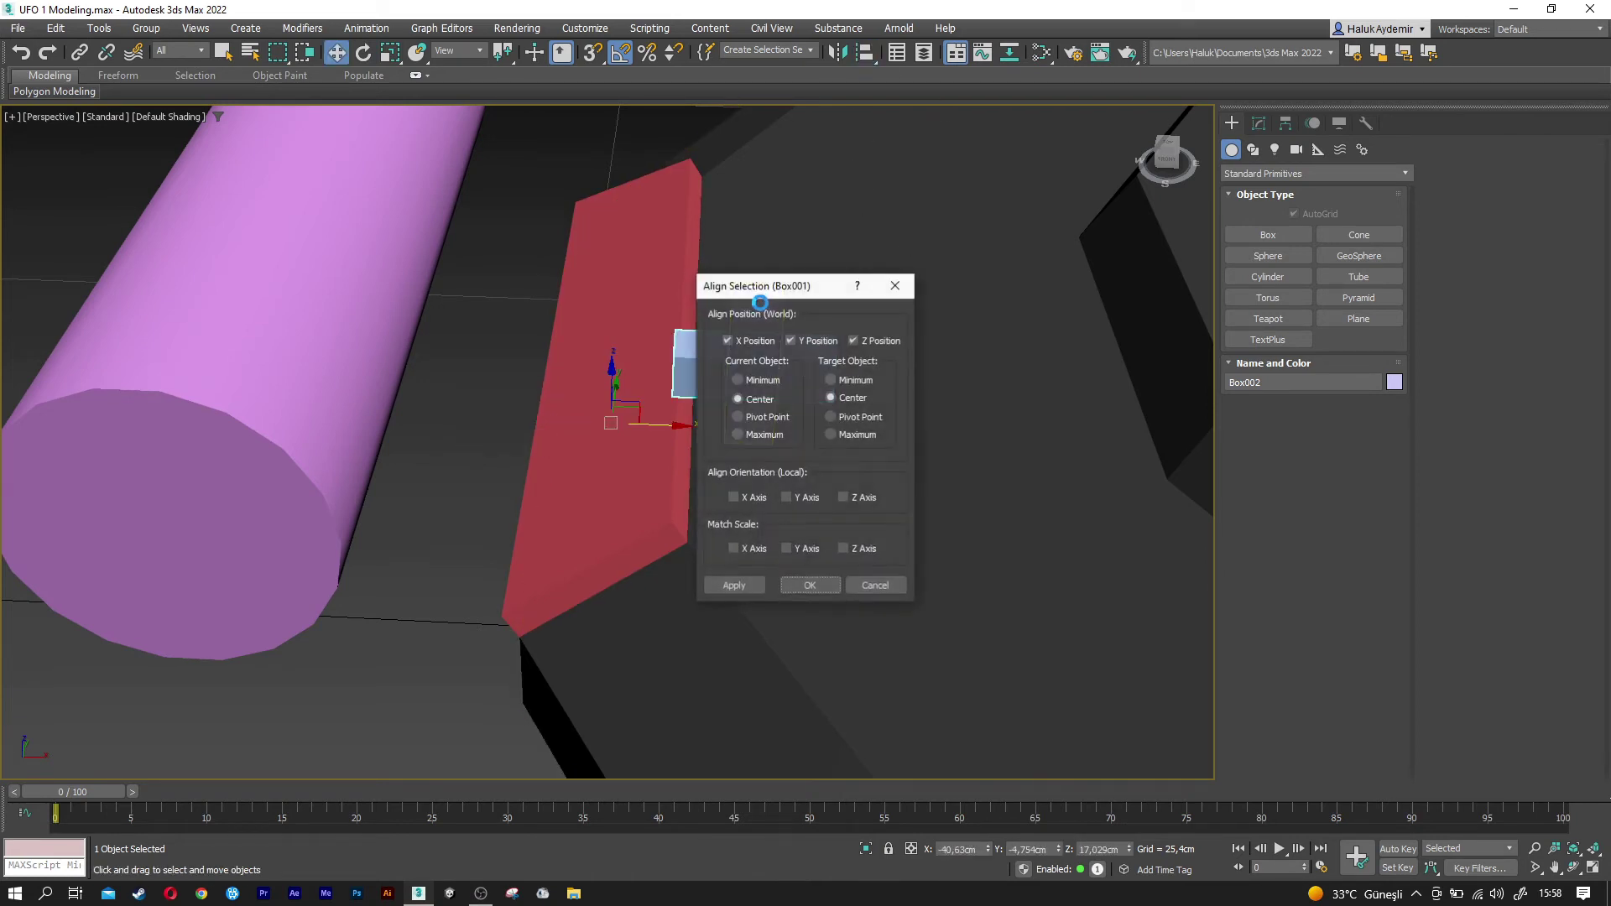
left_click_drag(790, 285, 1031, 241)
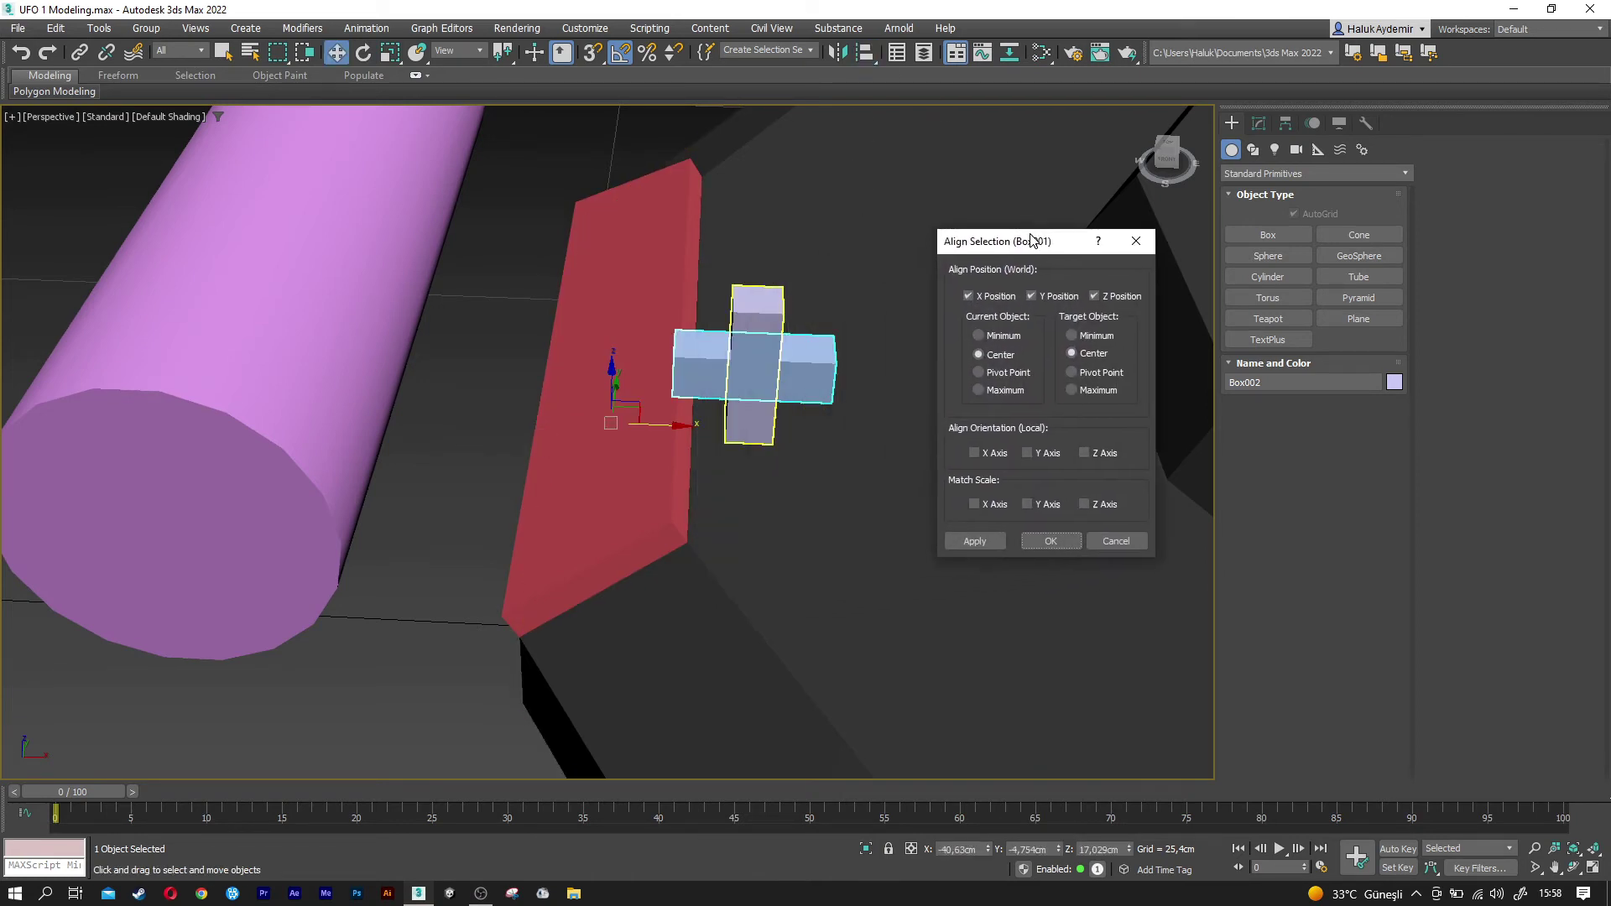
left_click(1004, 389)
left_click(1084, 389)
left_click(1049, 540)
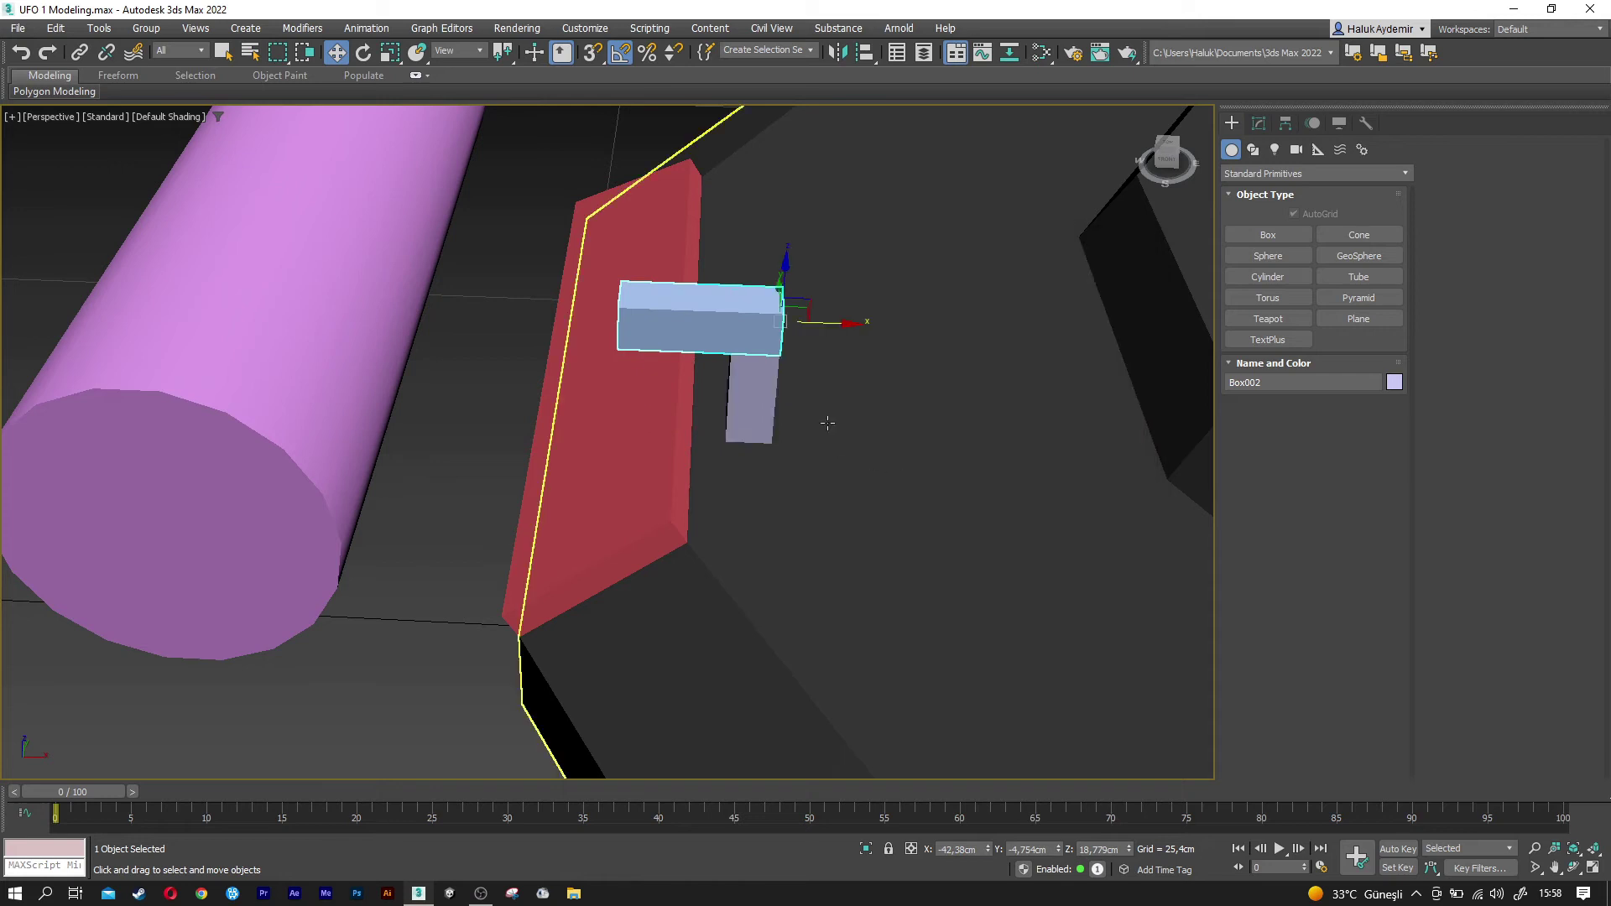
left_click_drag(829, 332, 795, 324)
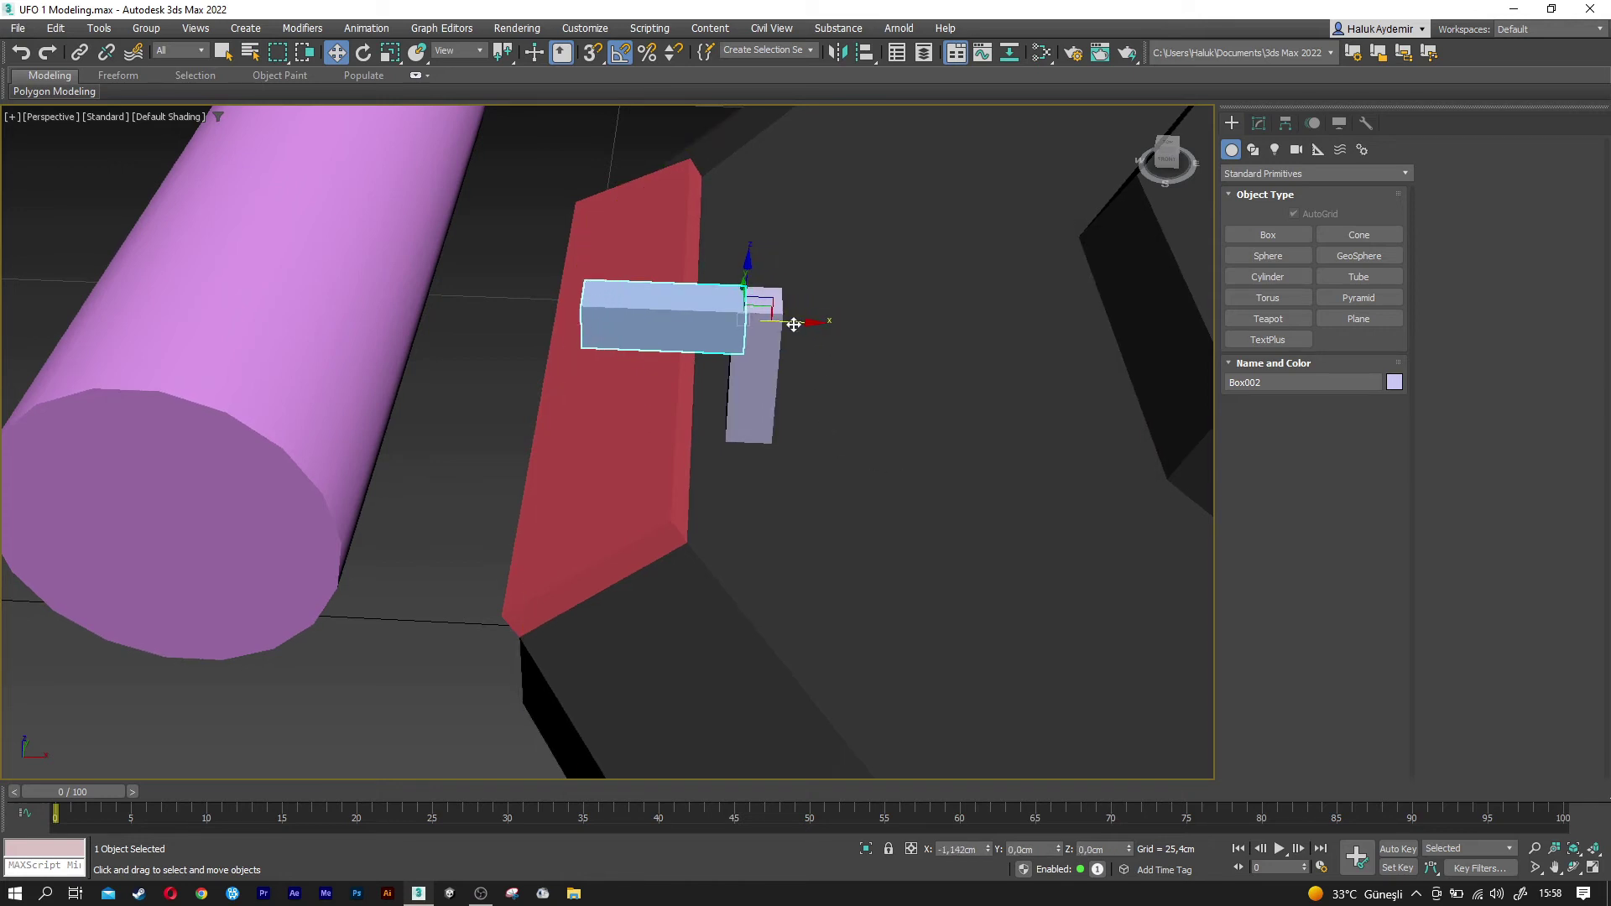
- Lengthen the horizontal box to 10 cm and select both bracket boxes
left_click(1261, 123)
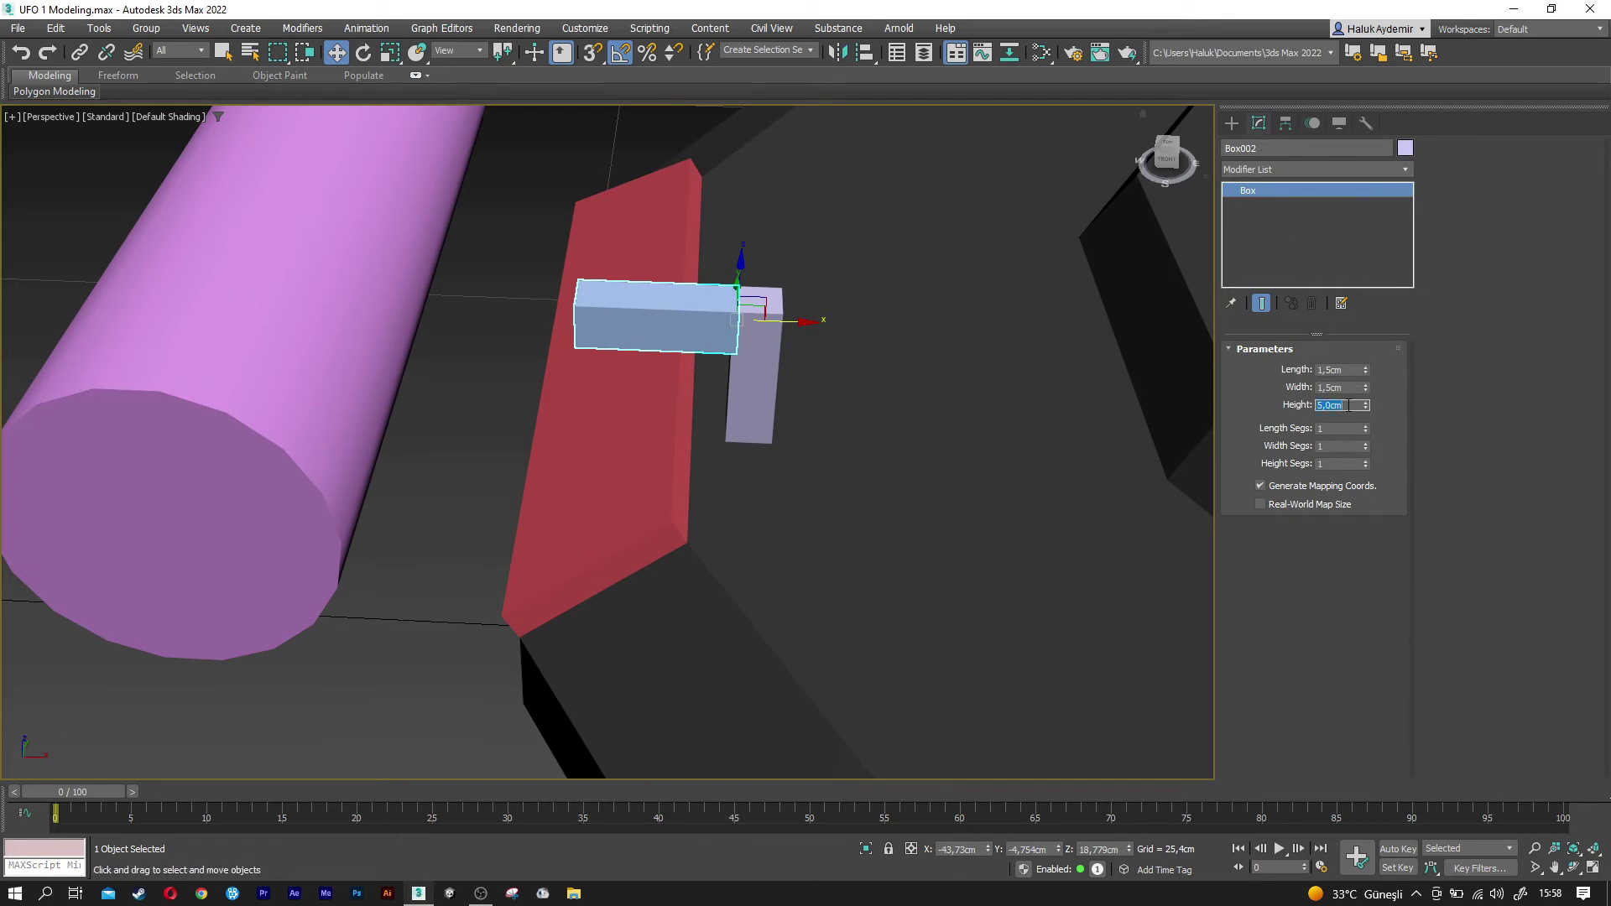
type("0")
key("Return")
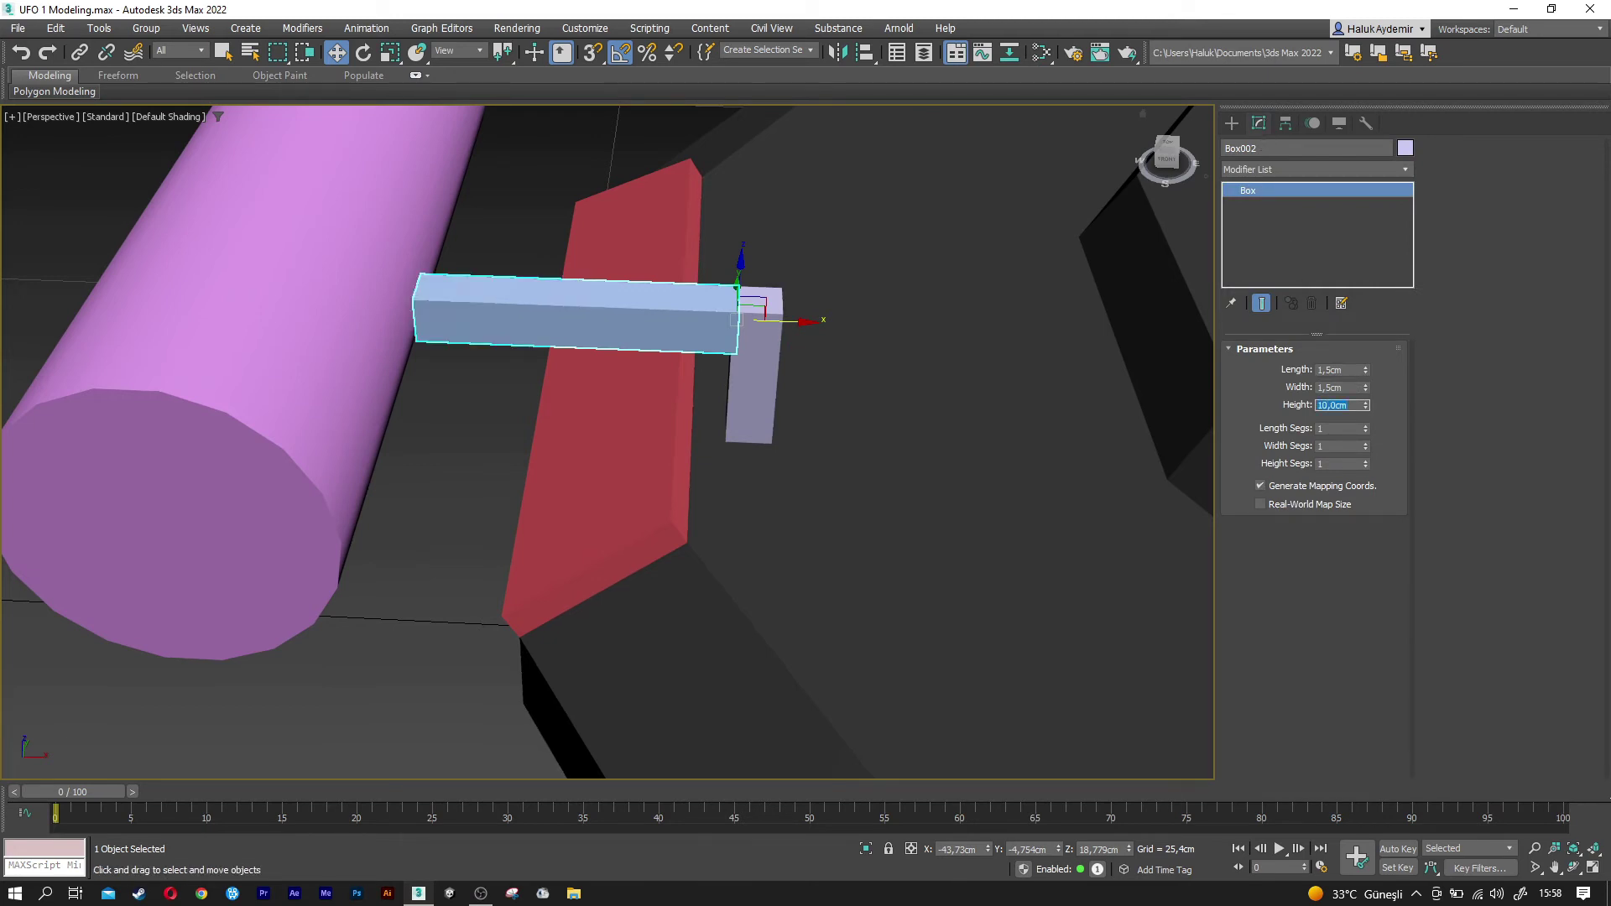
mouse_move(611, 322)
middle_mouse_down("alt")
mouse_move(637, 252)
mouse_move(631, 267)
middle_mouse_up("alt")
left_click(764, 373, "ctrl")
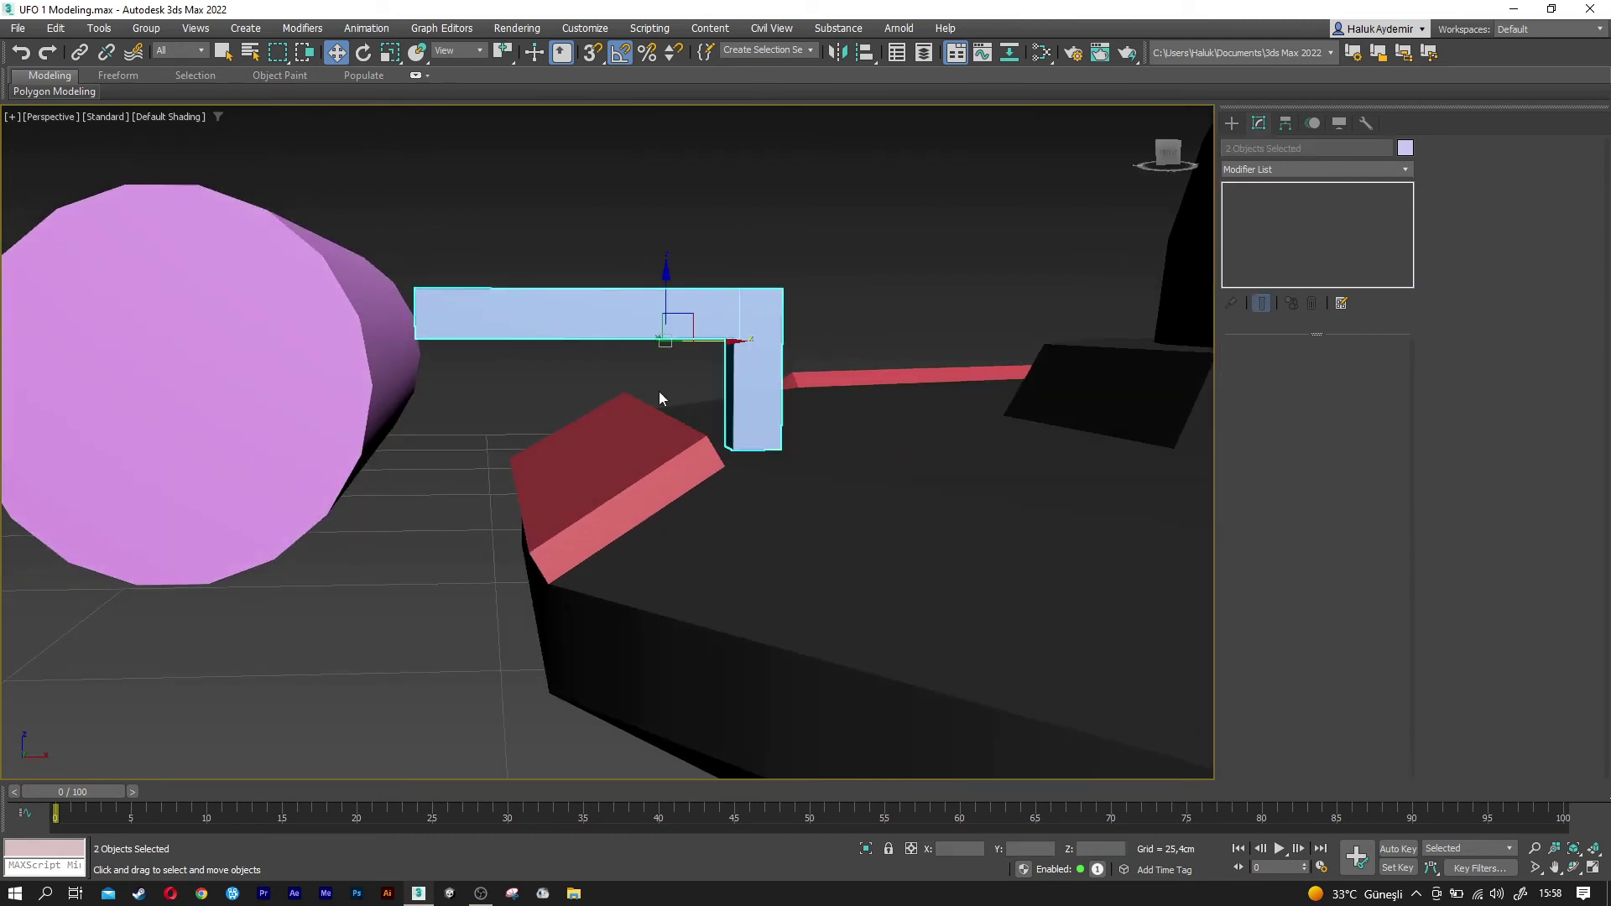
- Move both bracket boxes along Y in the Top view
scroll(660, 398, "down", 3)
key("t")
scroll(538, 432, "up", 3)
scroll(538, 433, "up", 4)
scroll(538, 432, "up", 3)
scroll(575, 470, "up", 3)
left_click_drag(586, 427, 571, 541)
scroll(608, 529, "down", 2)
scroll(612, 525, "down", 2)
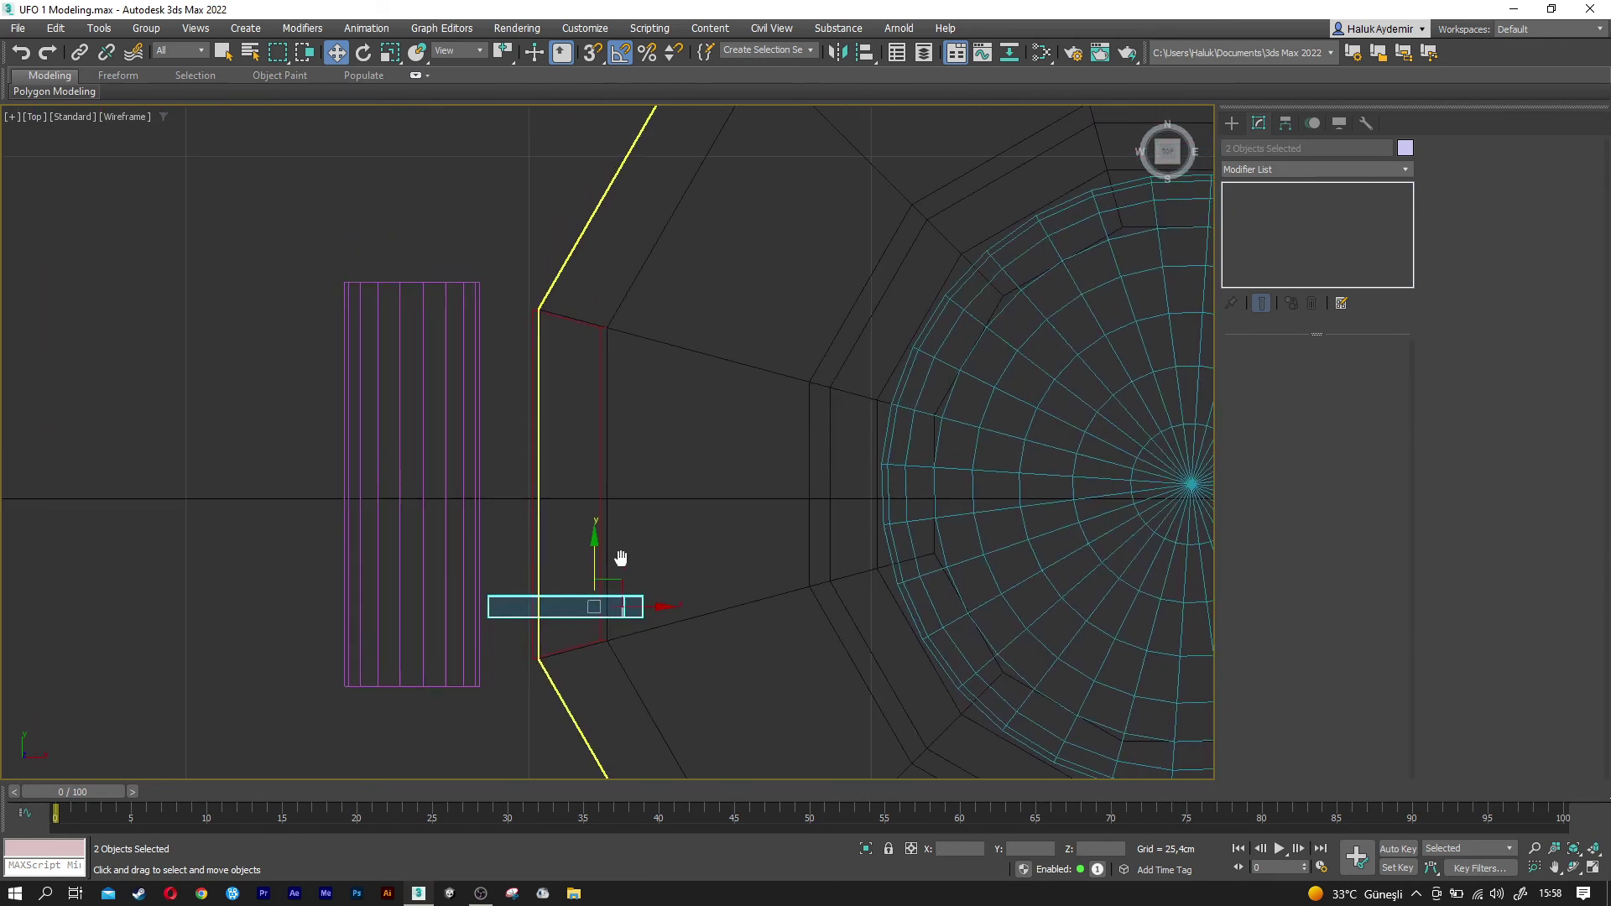
- Clone the bracket further along the cylinder and nudge the cylinder against the bracket ends
left_click_drag(598, 547, 615, 311, "shift")
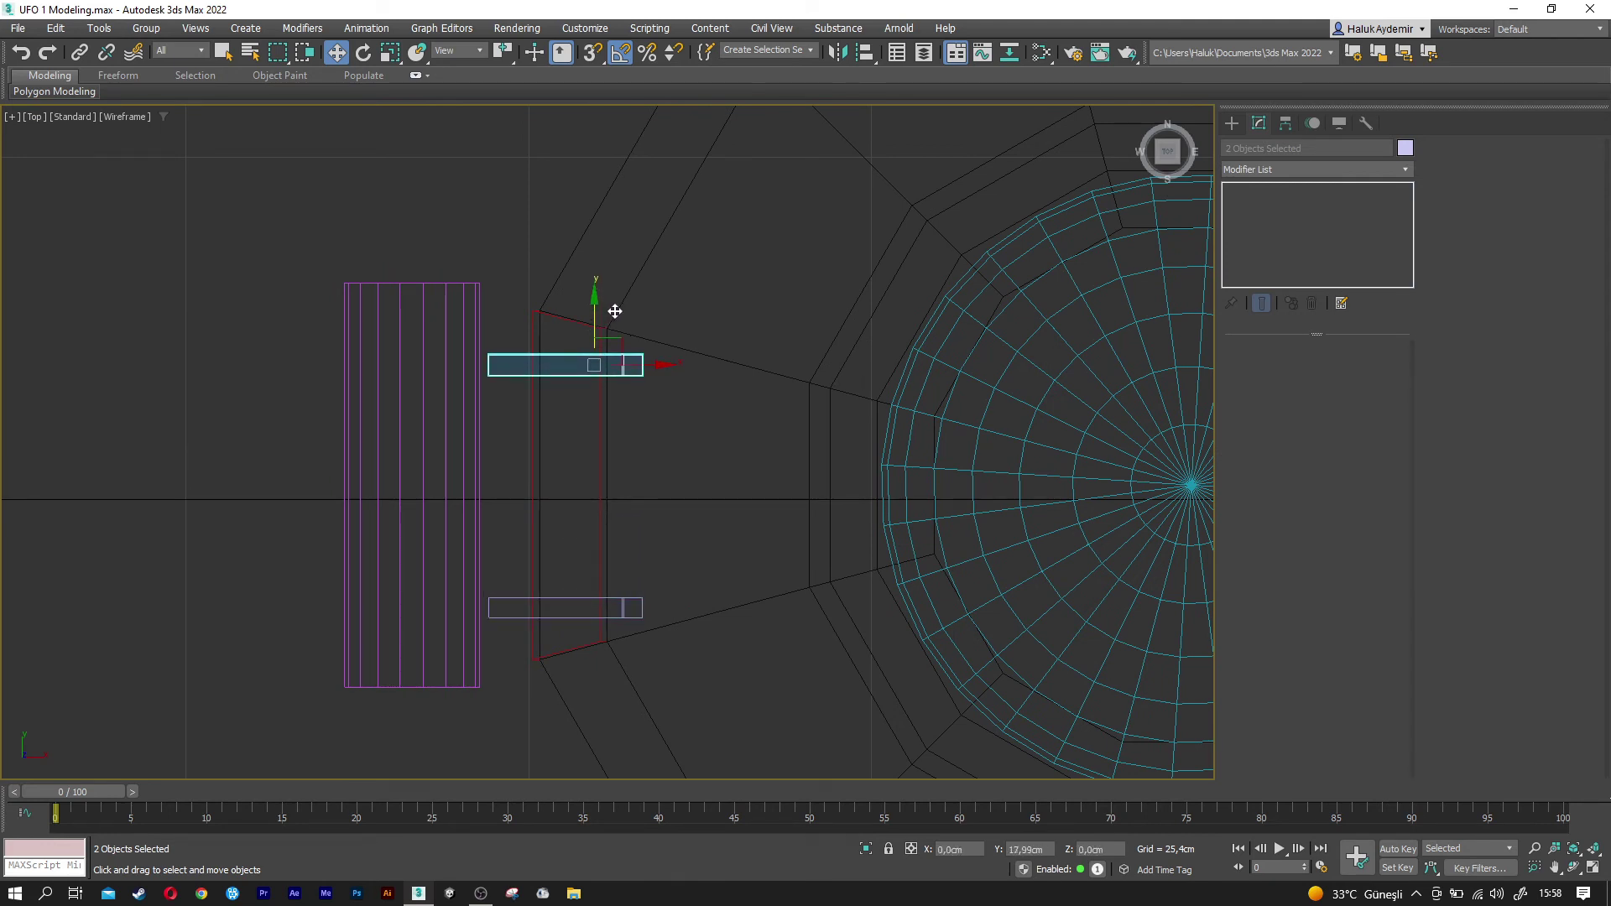
left_click(808, 517)
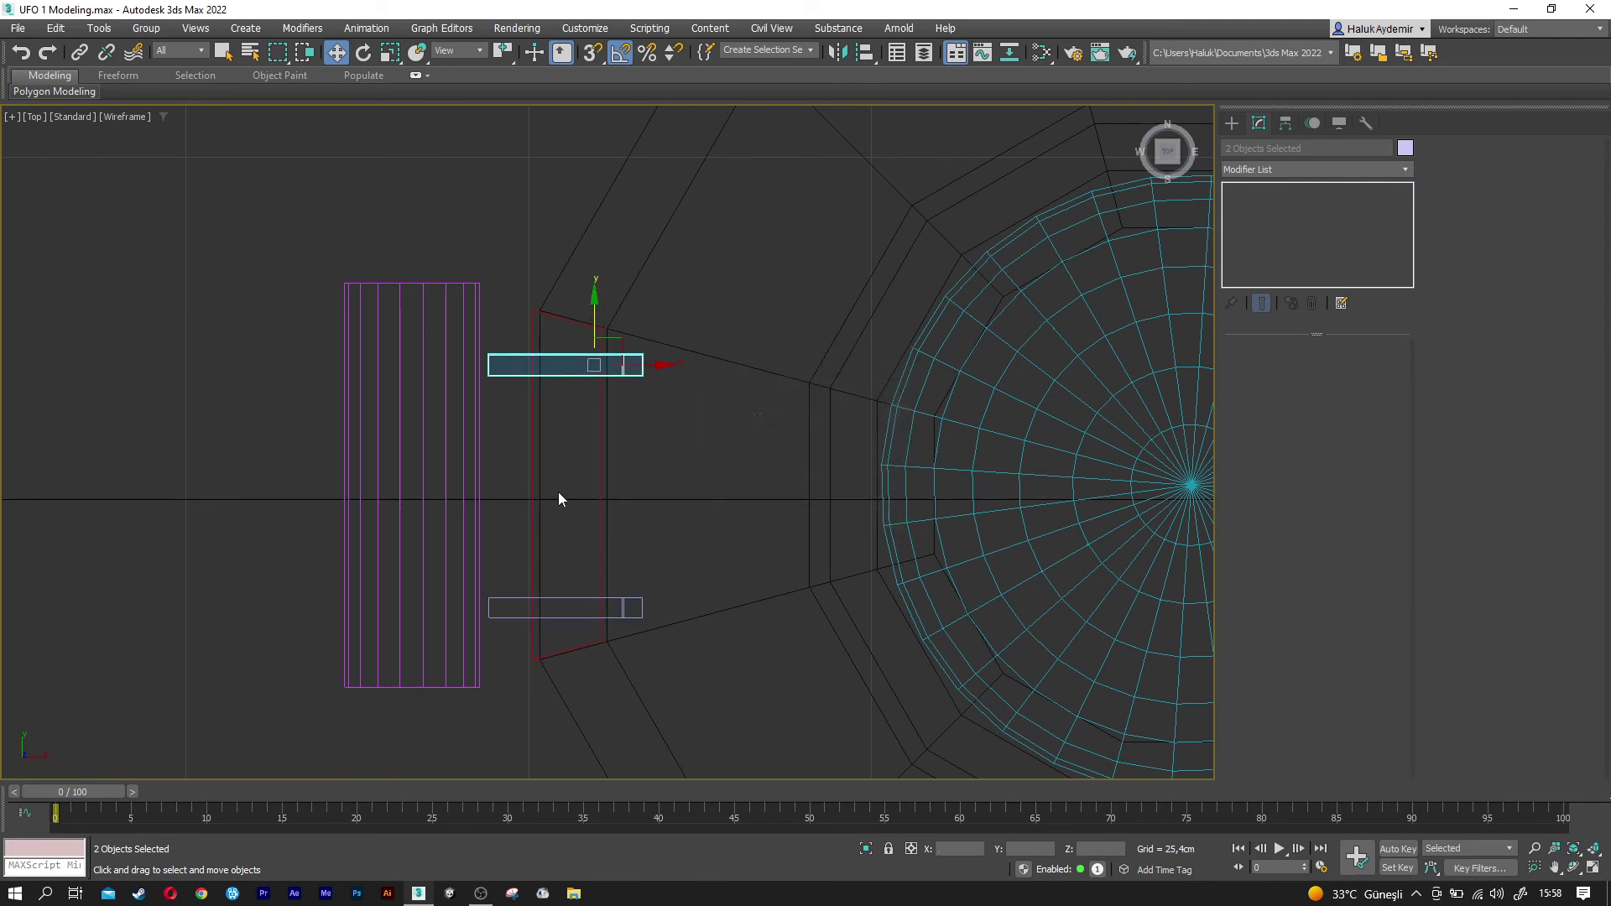
left_click(357, 419)
scroll(442, 270, "up", 2)
scroll(439, 255, "up", 1)
scroll(446, 254, "up", 1)
left_click_drag(446, 253, 461, 253)
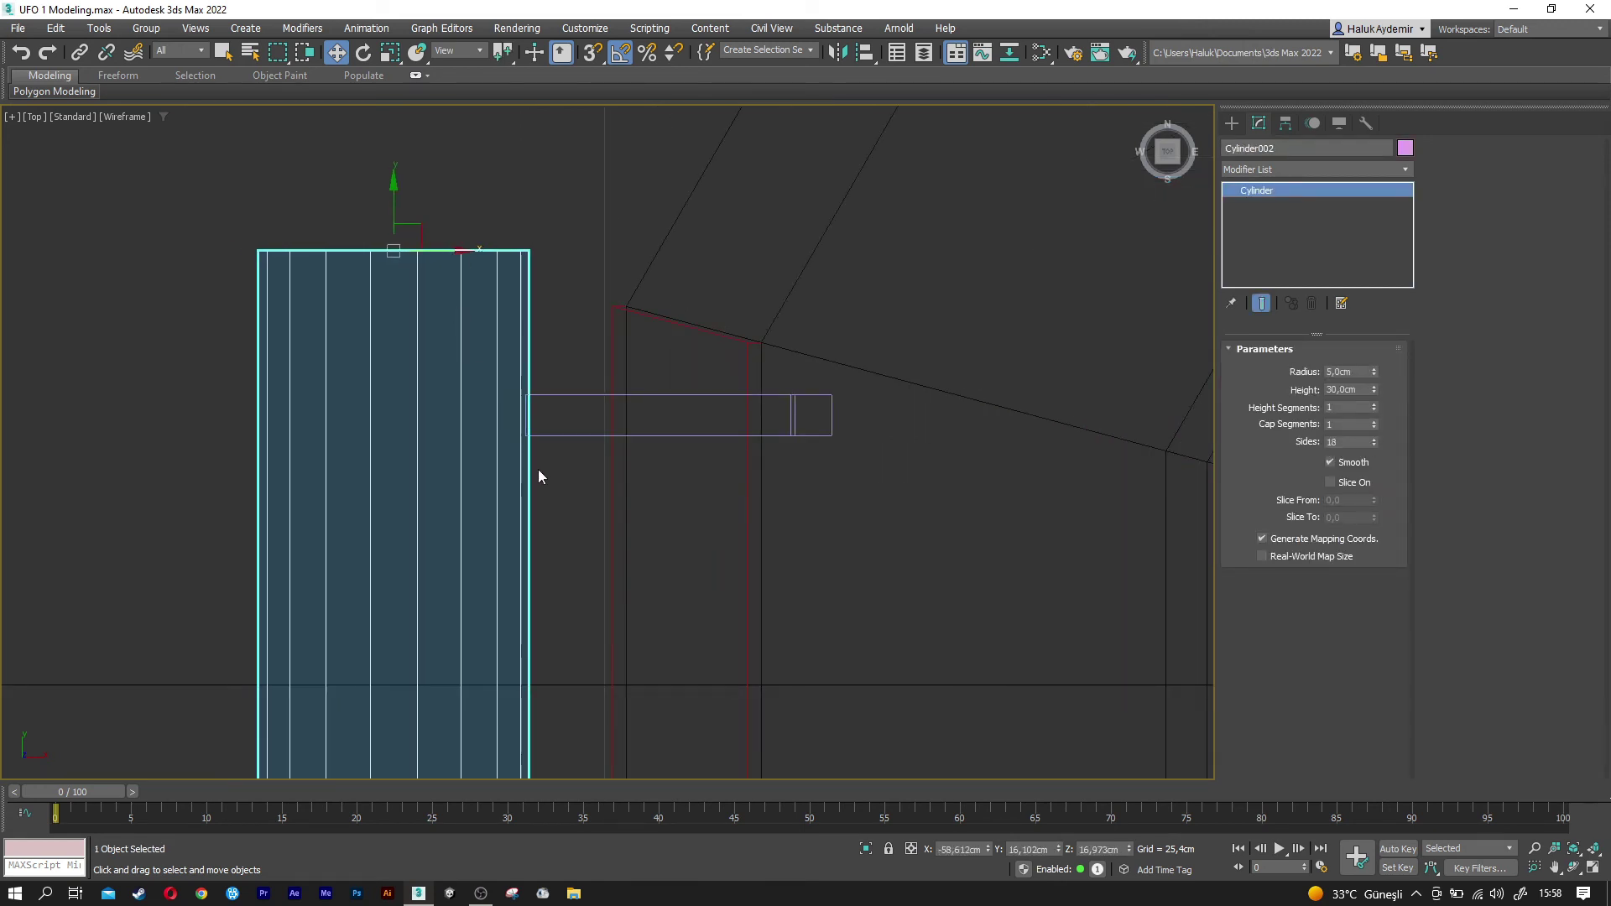
- Raise Cylinder002 on Z and line it up with the brackets using the Front view
key("p")
left_click_drag(416, 306, 417, 250)
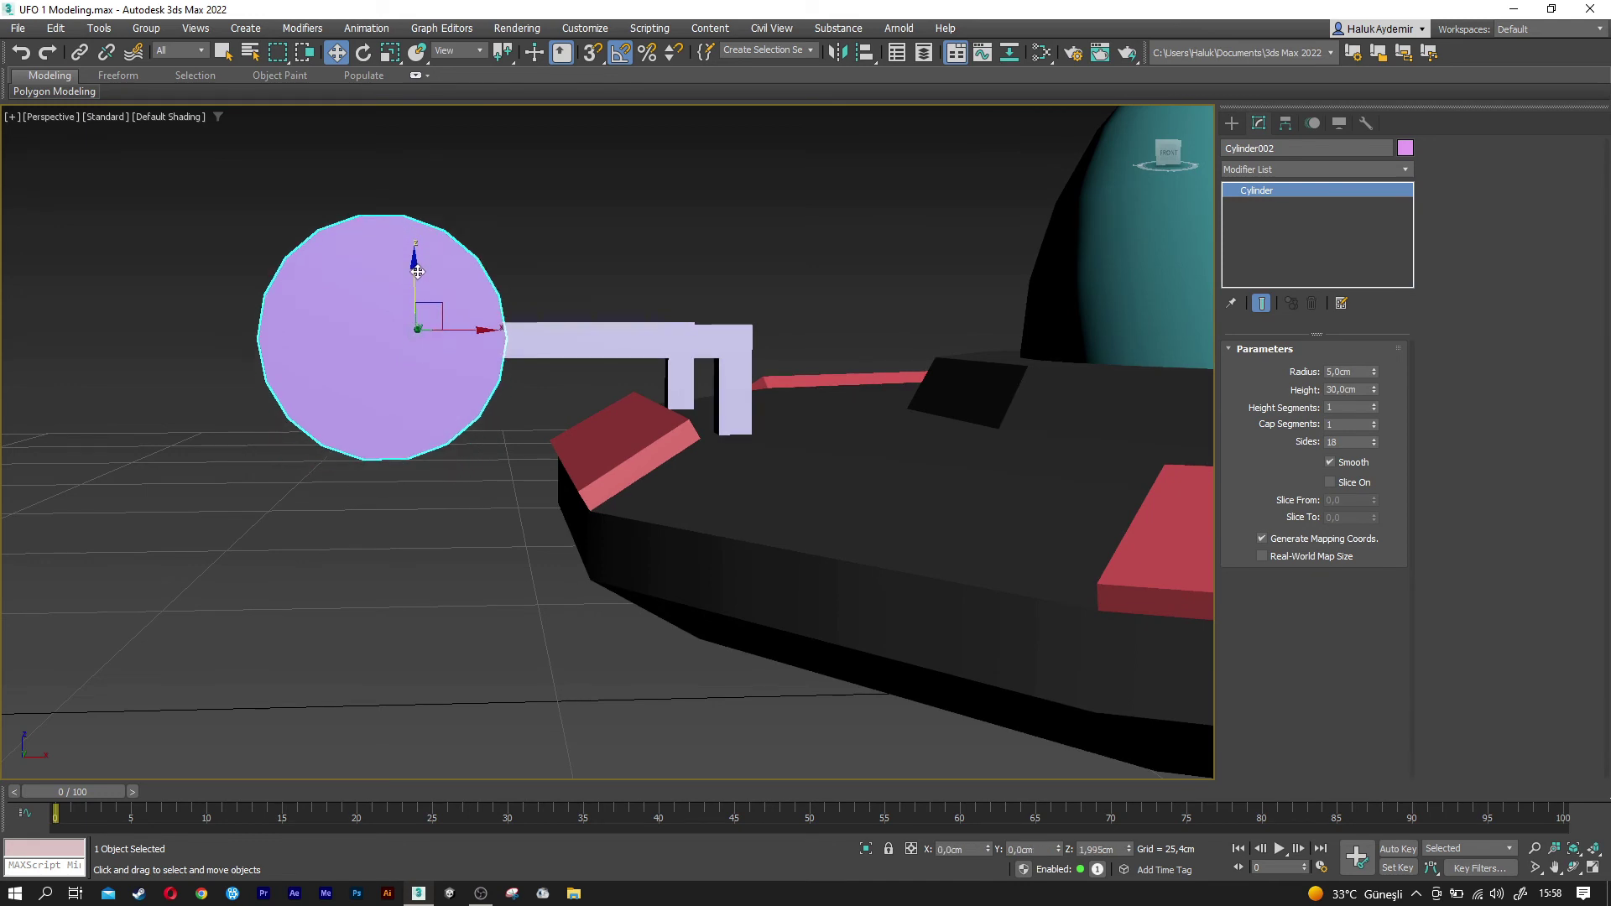
key("f")
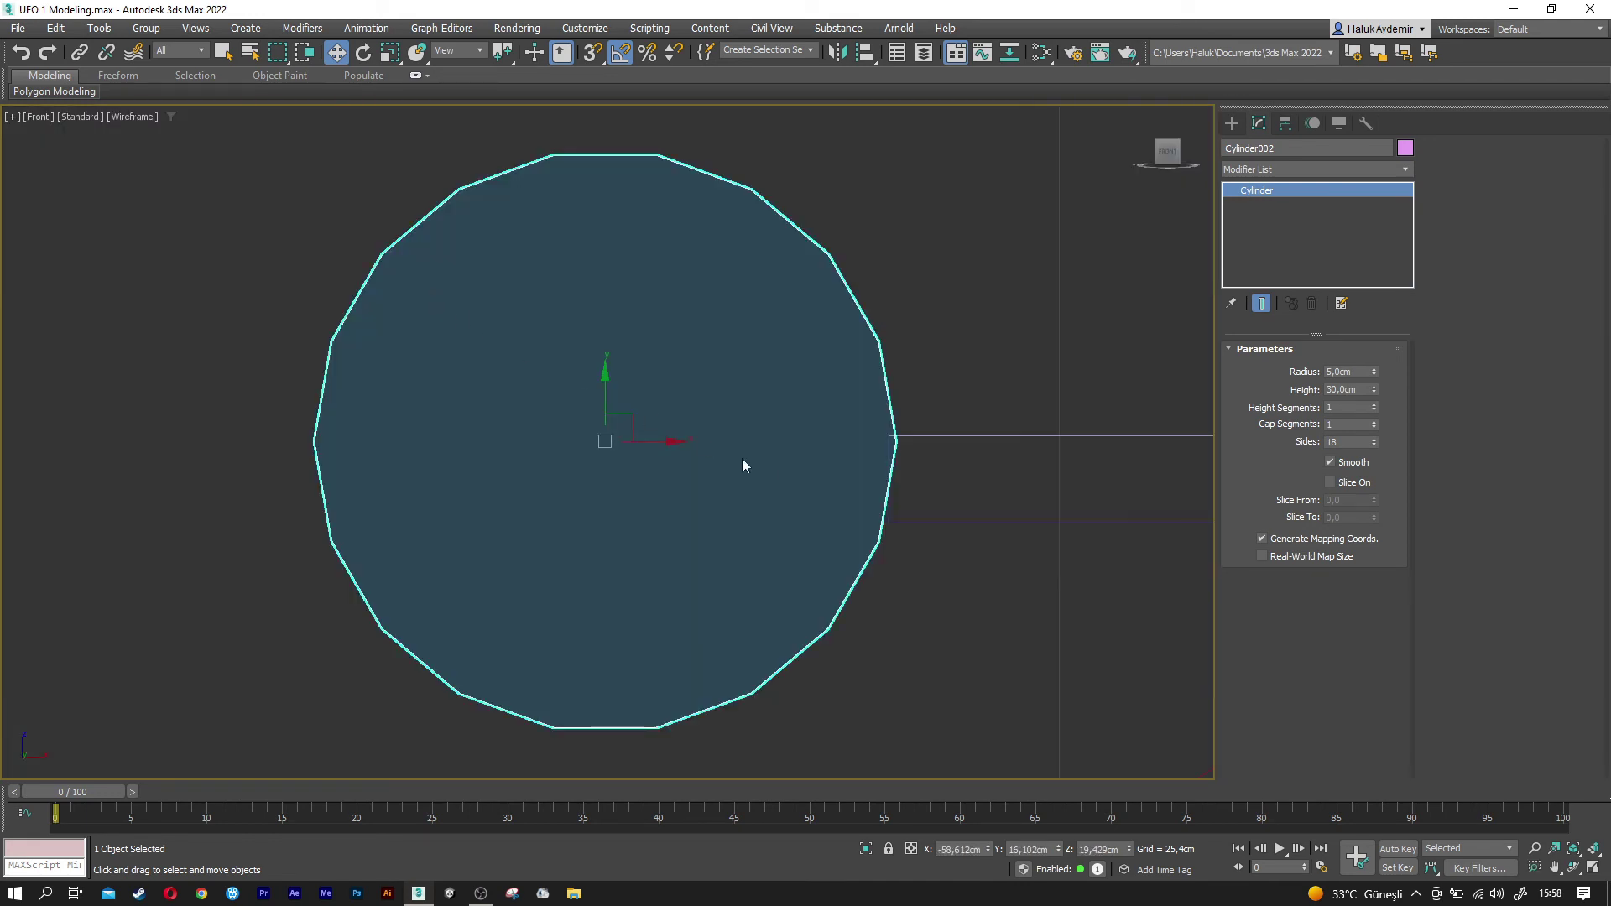
left_click_drag(606, 376, 610, 408)
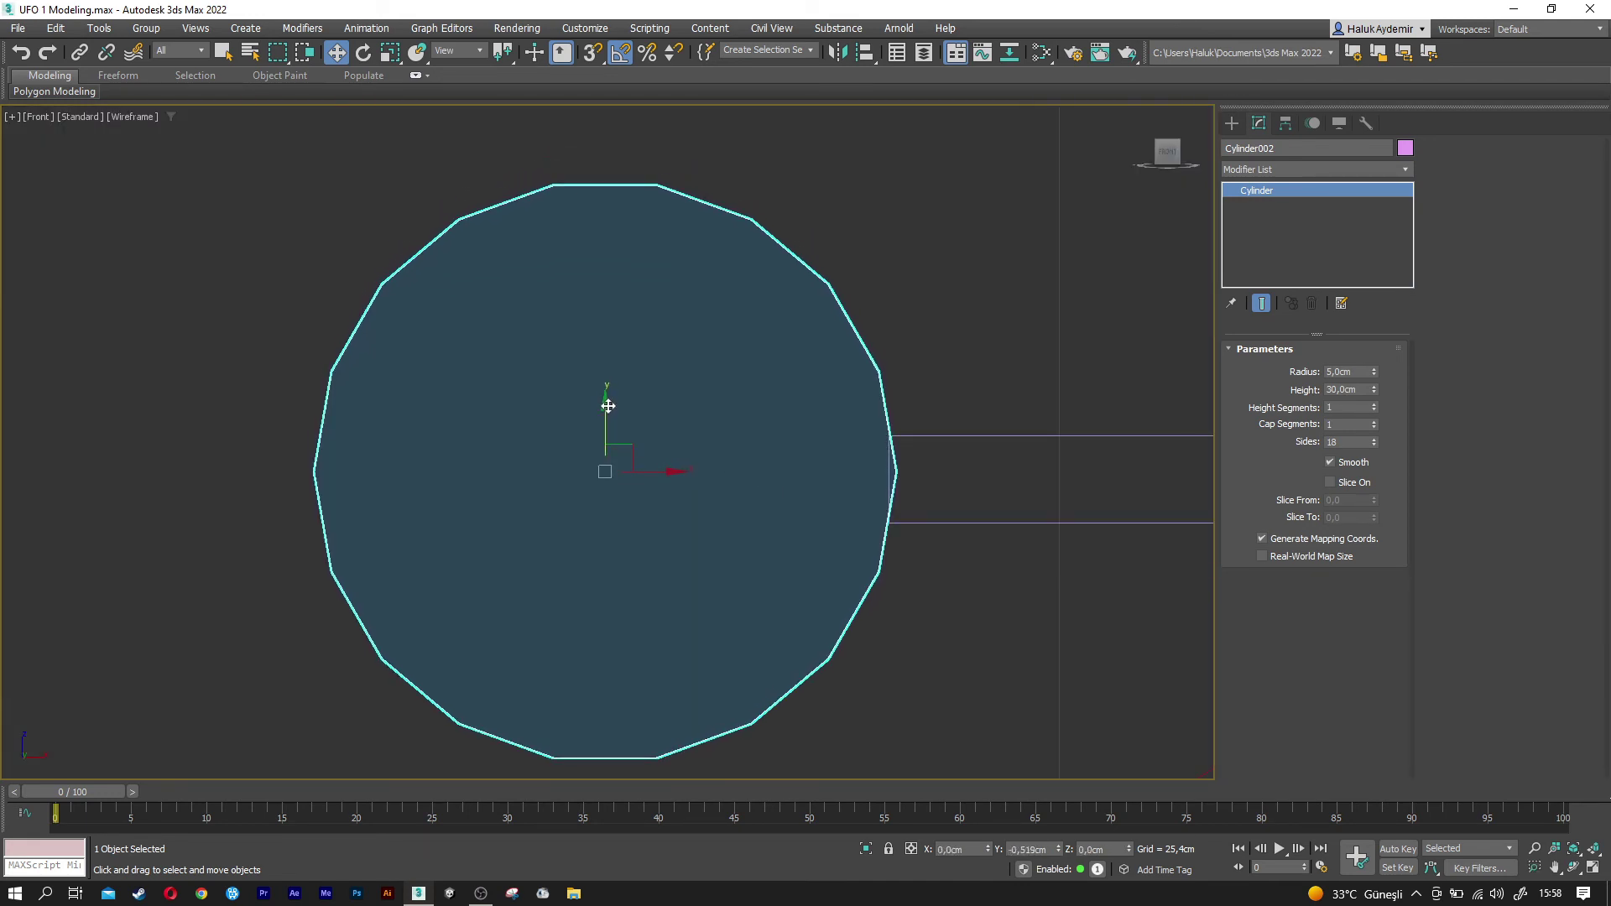
scroll(863, 452, "up", 2)
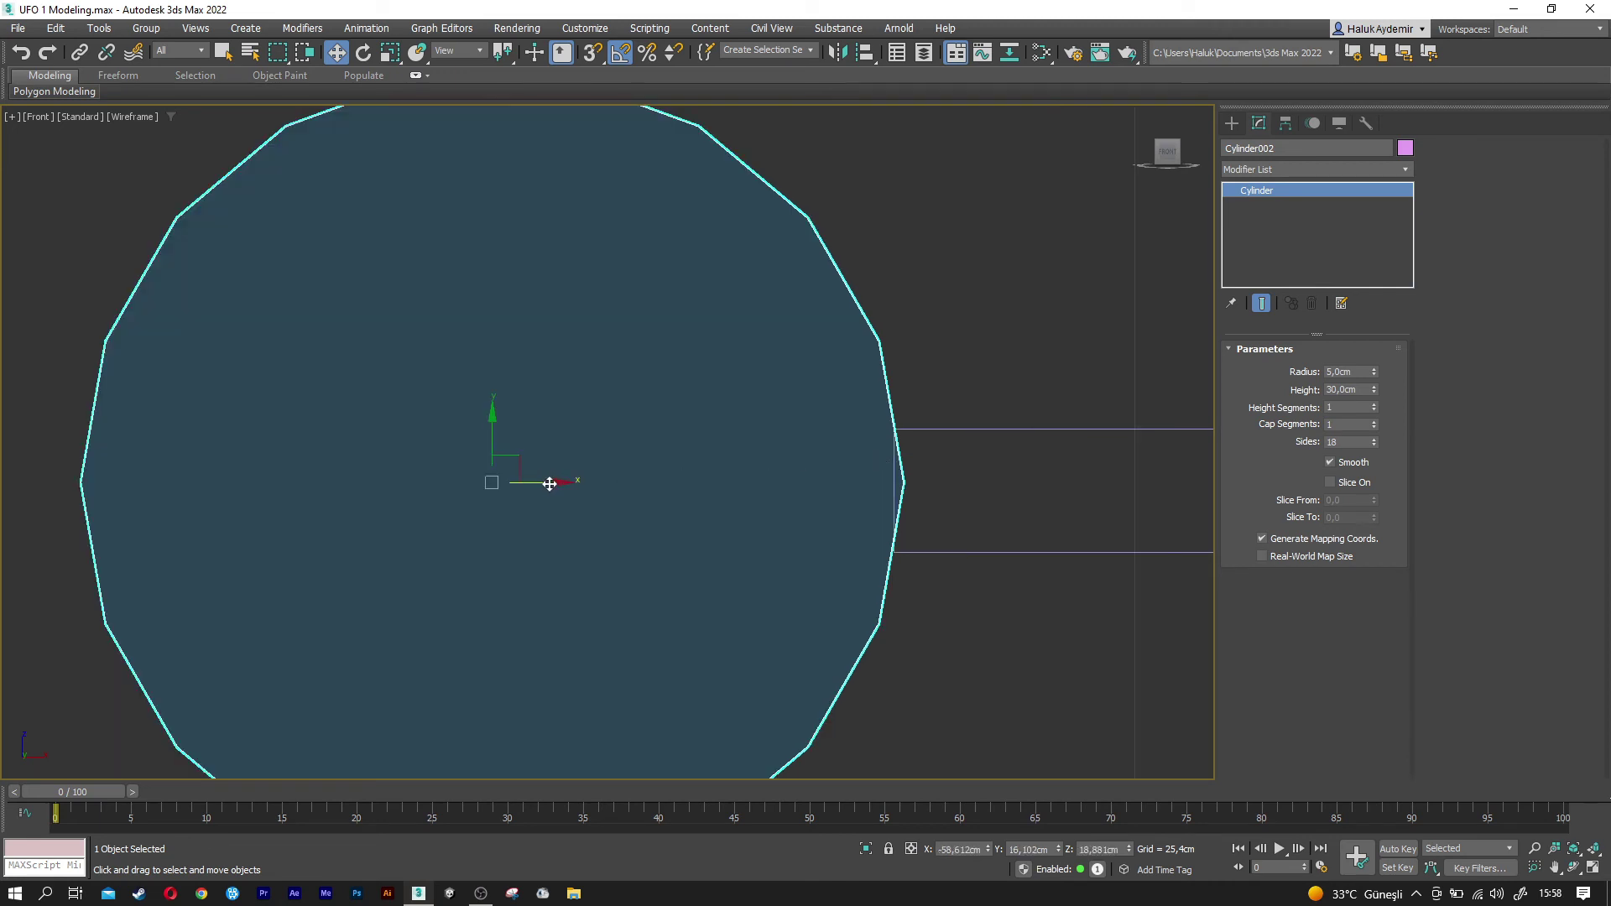
left_click_drag(550, 484, 552, 484)
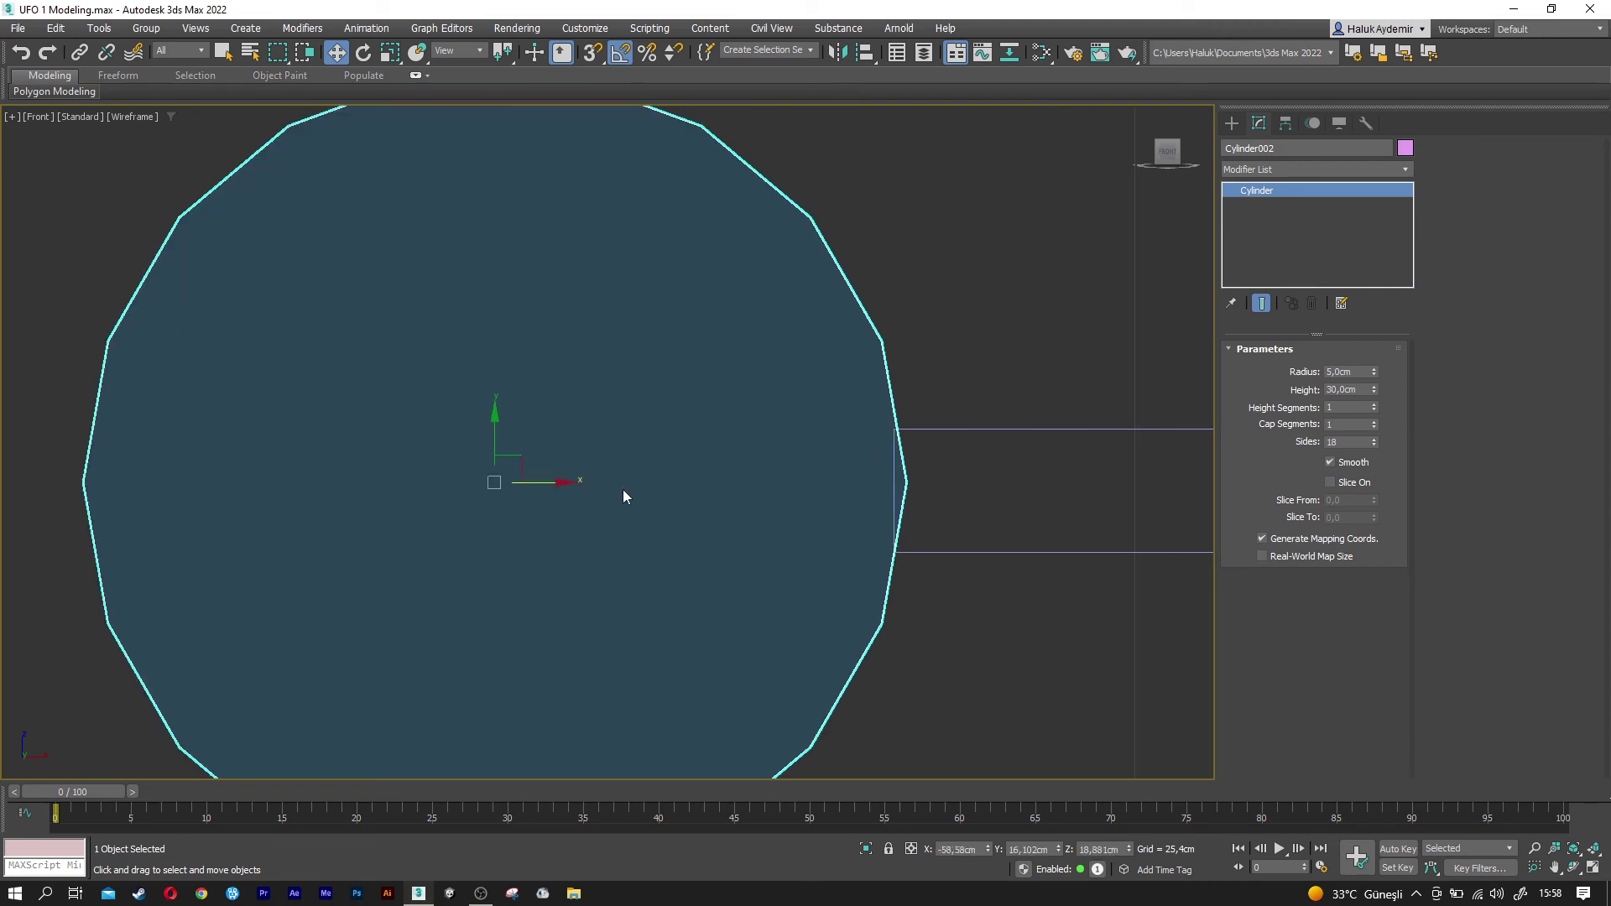
scroll(623, 490, "down", 4)
key("p")
mouse_move(624, 496)
middle_mouse_down("alt")
mouse_move(584, 455)
mouse_move(466, 422)
mouse_move(587, 424)
middle_mouse_up("alt")
- Clone the cylinder into a 6 cm-radius, 2,5 cm-high disc against its end
left_click_drag(539, 402, 276, 402, "shift")
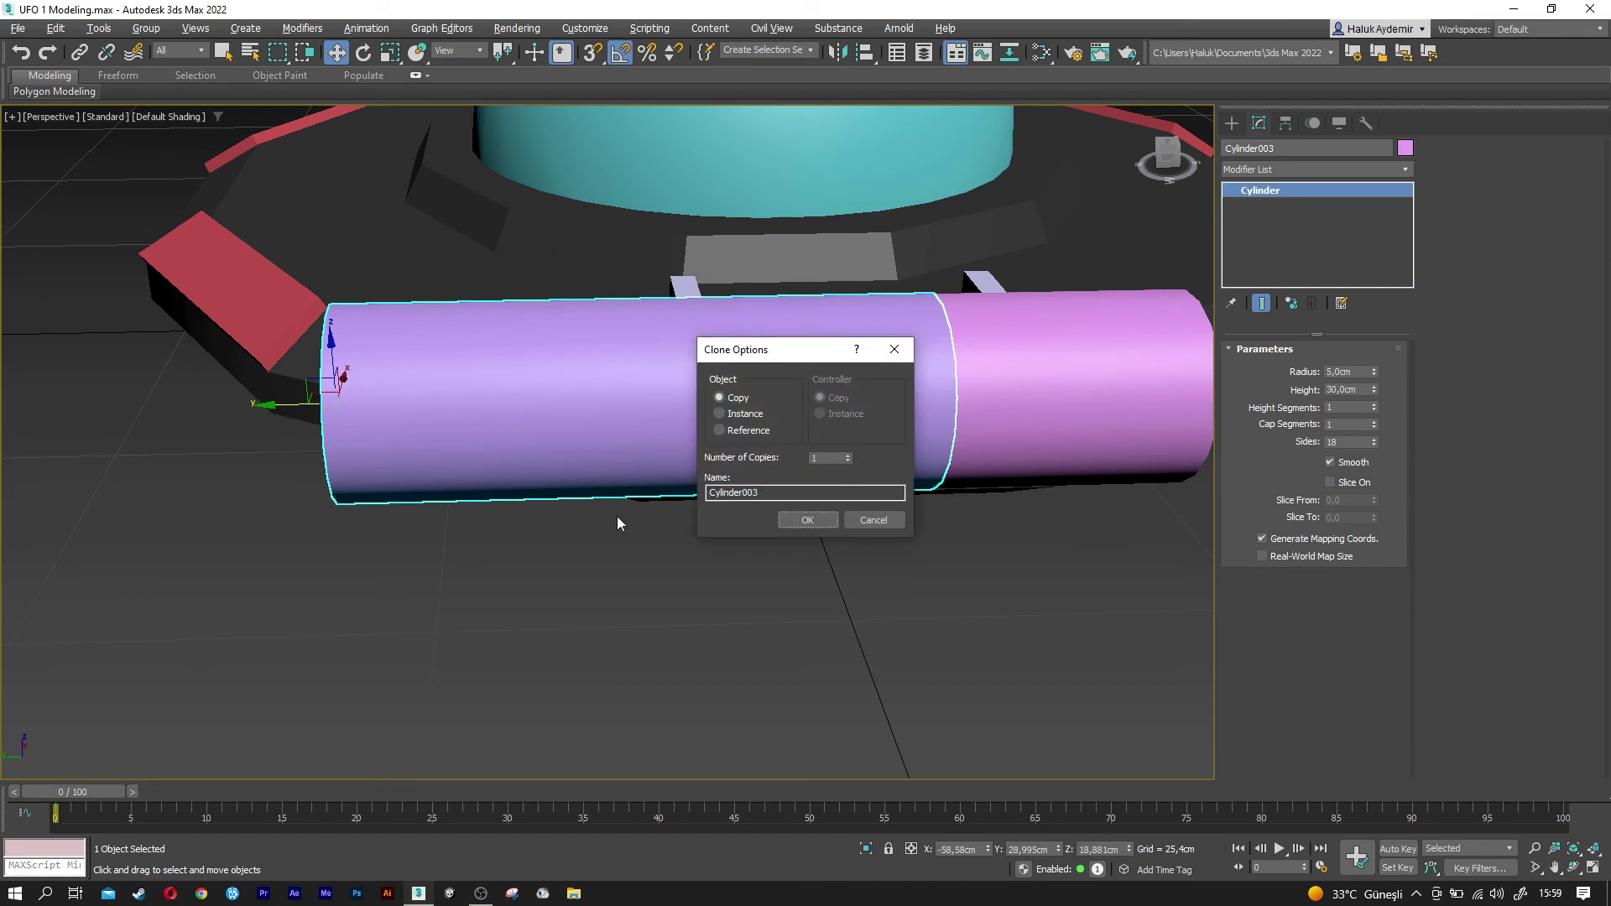
left_click(803, 521)
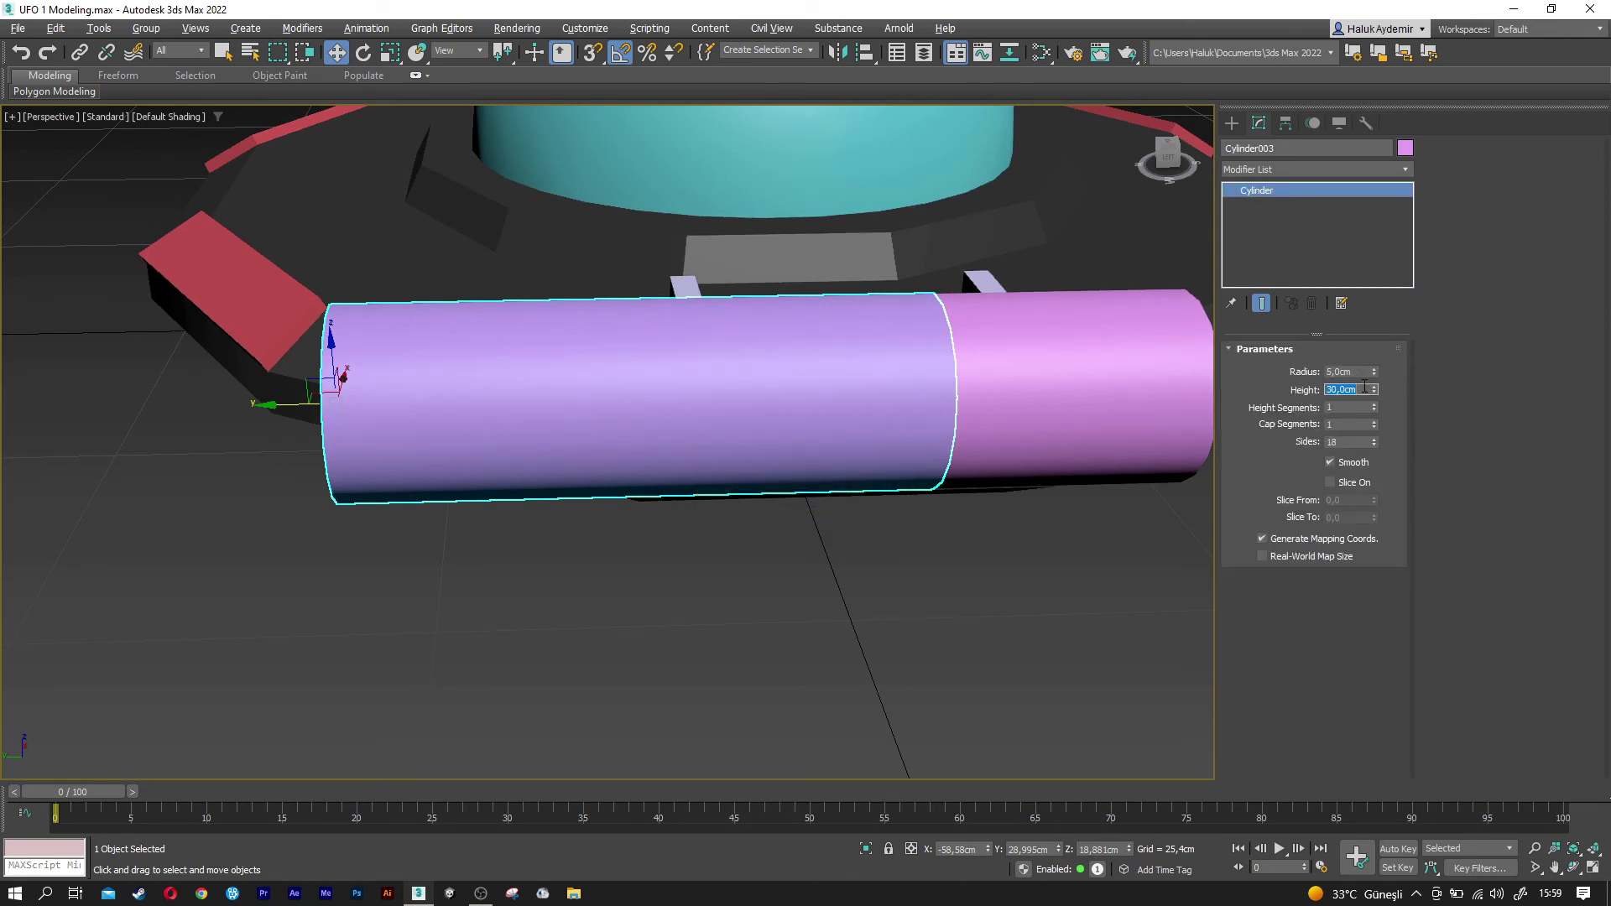
type("3")
key("Return")
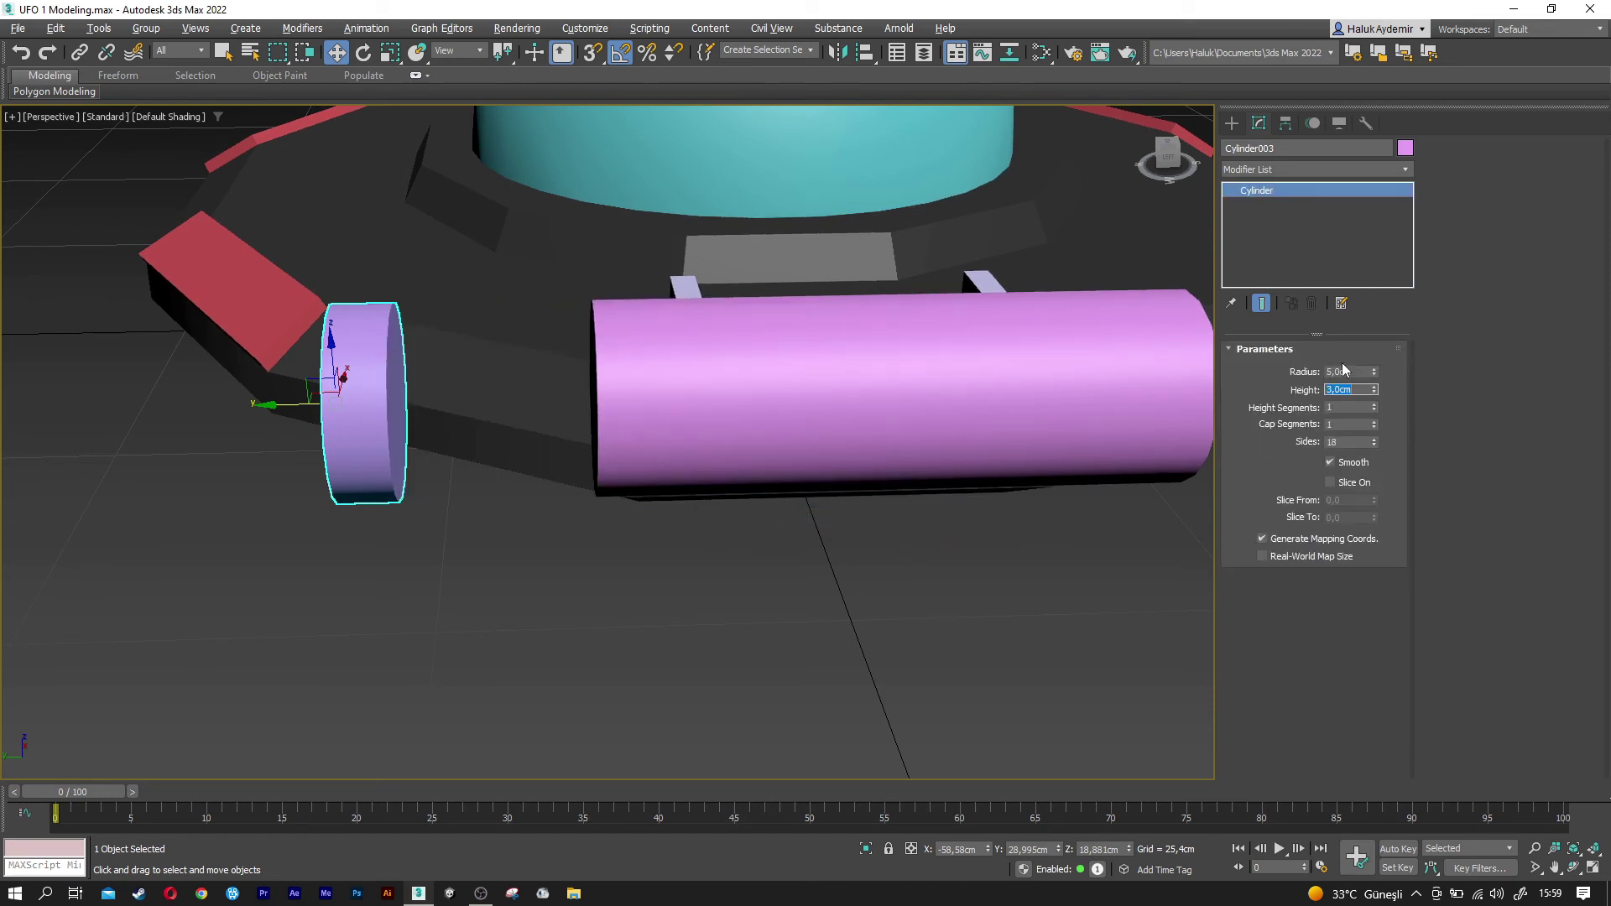
type("6")
key("Return")
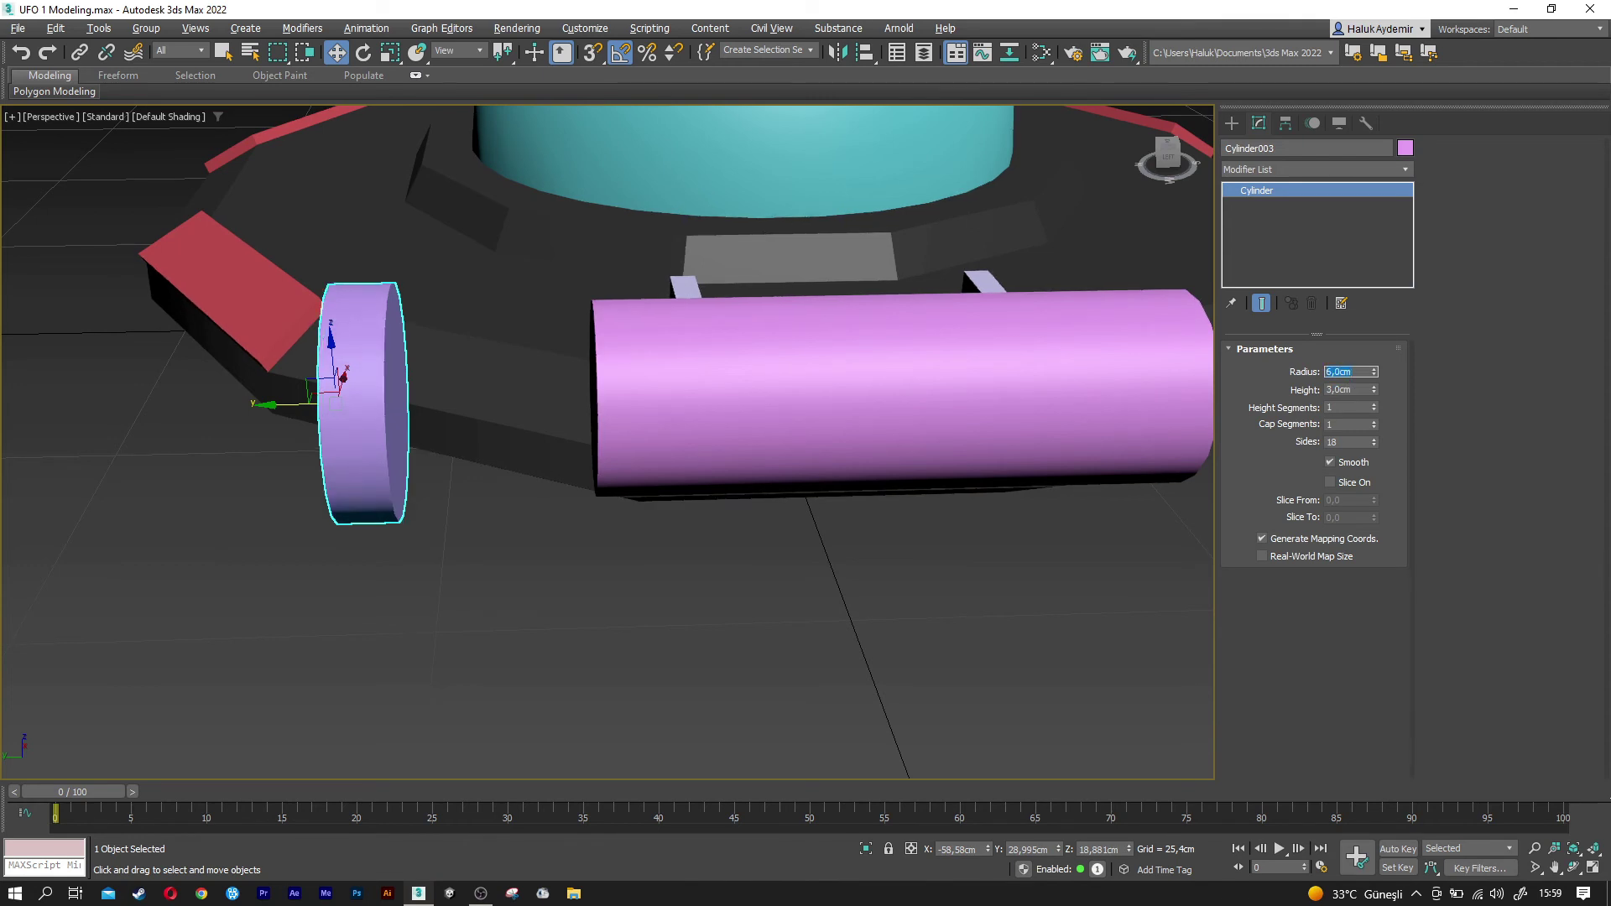
left_click_drag(286, 404, 506, 423)
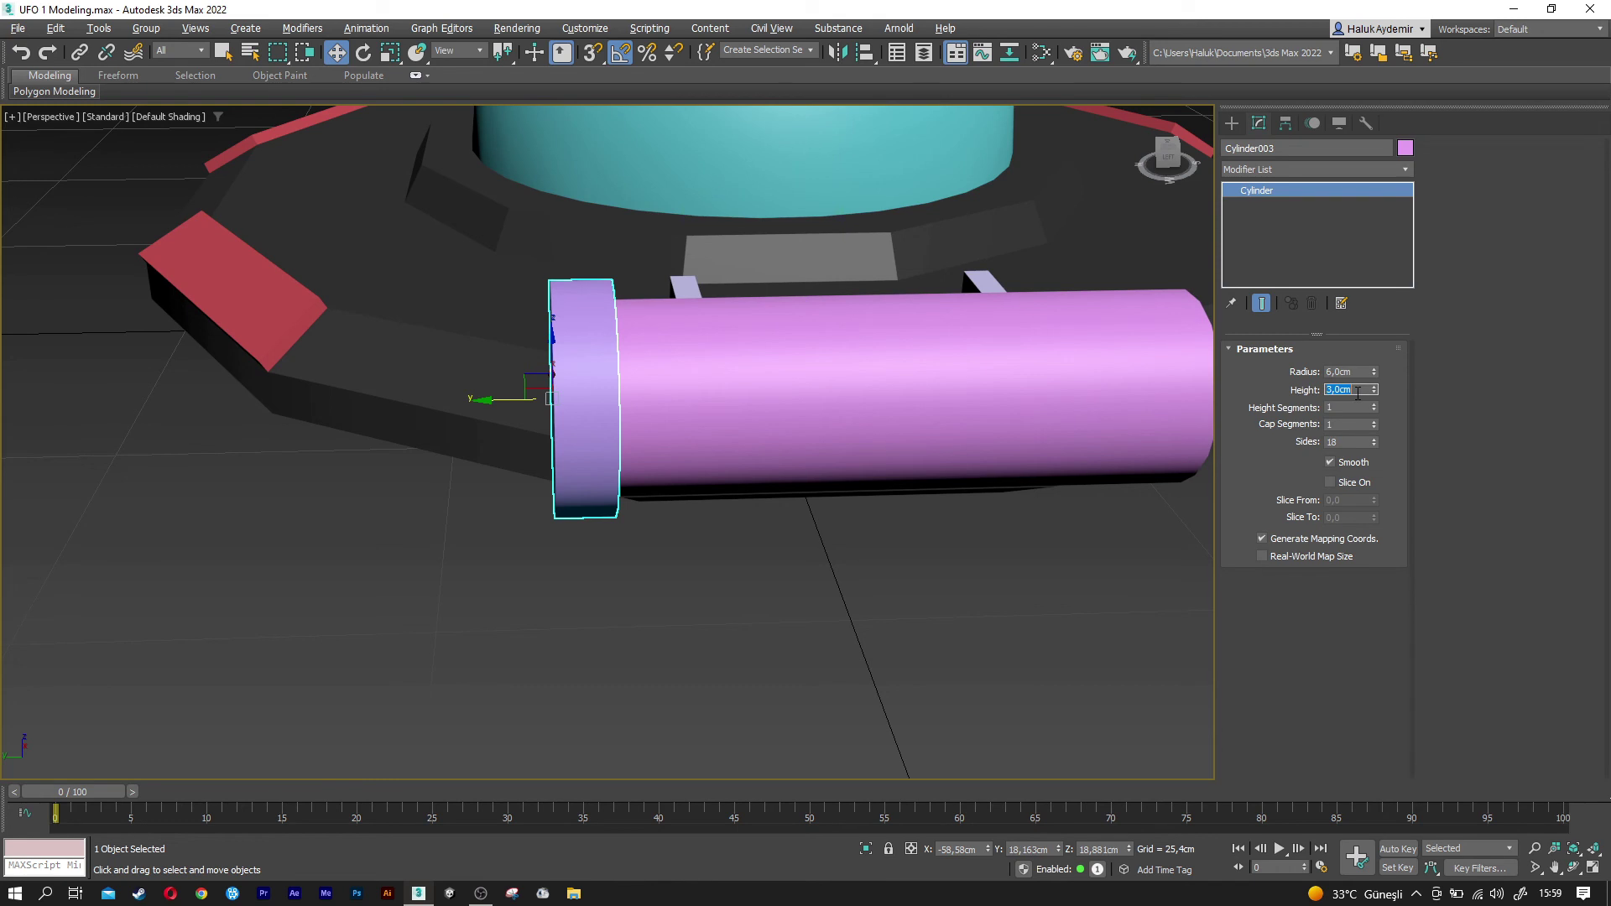
left_click(1356, 393)
type("2,5")
key("Return")
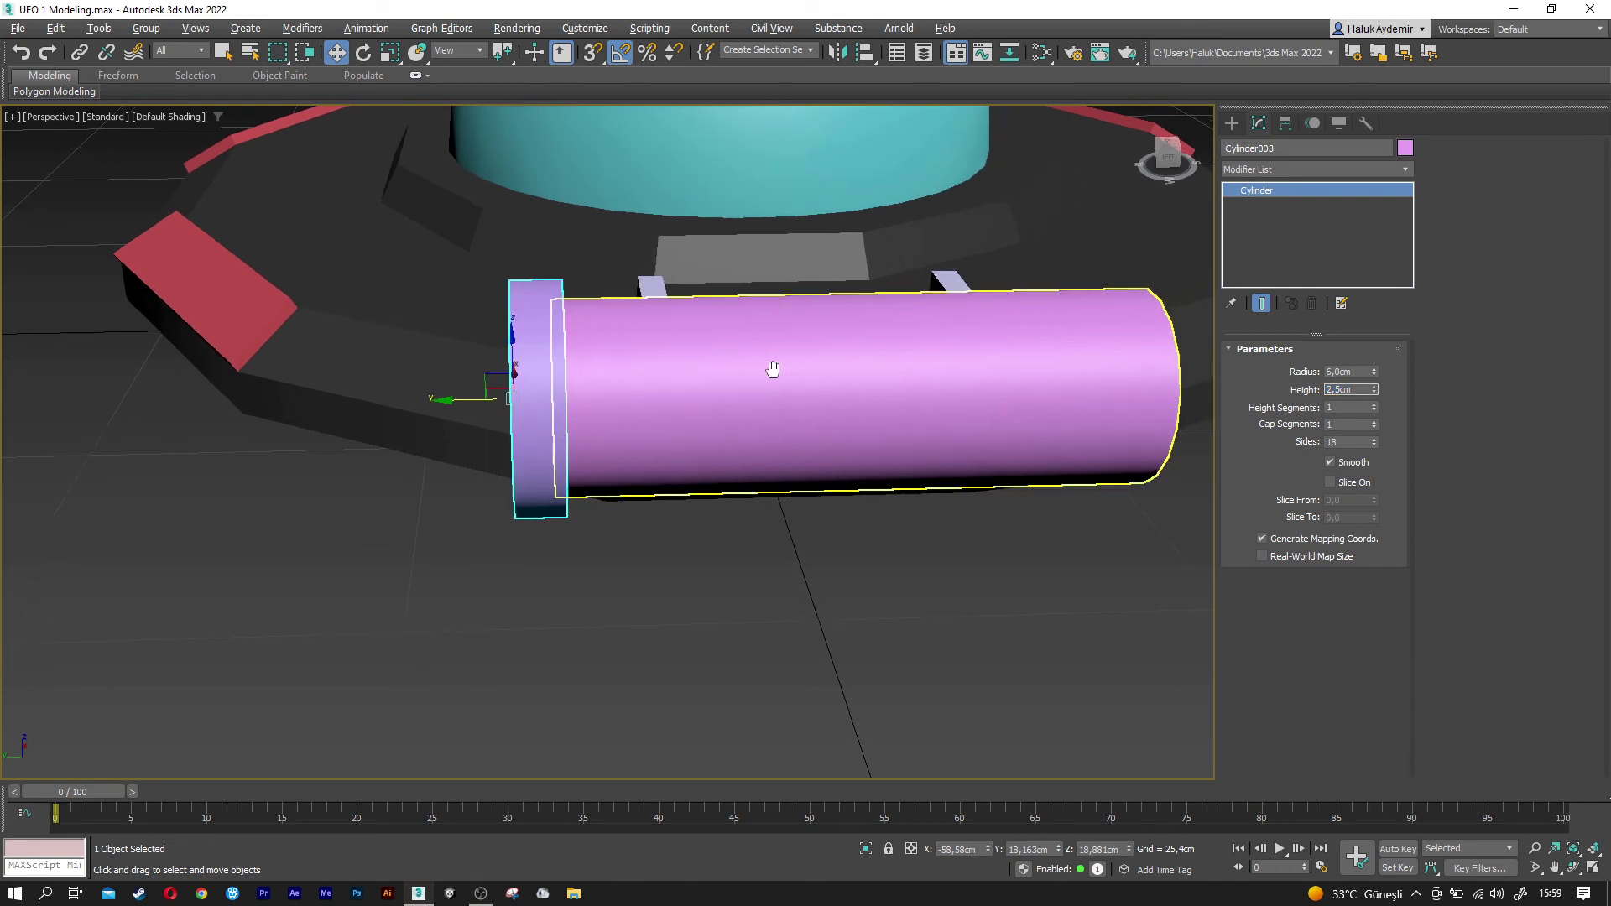
- Align the disc with the cylinder's end in Top view
scroll(477, 386, "up", 2)
key("t")
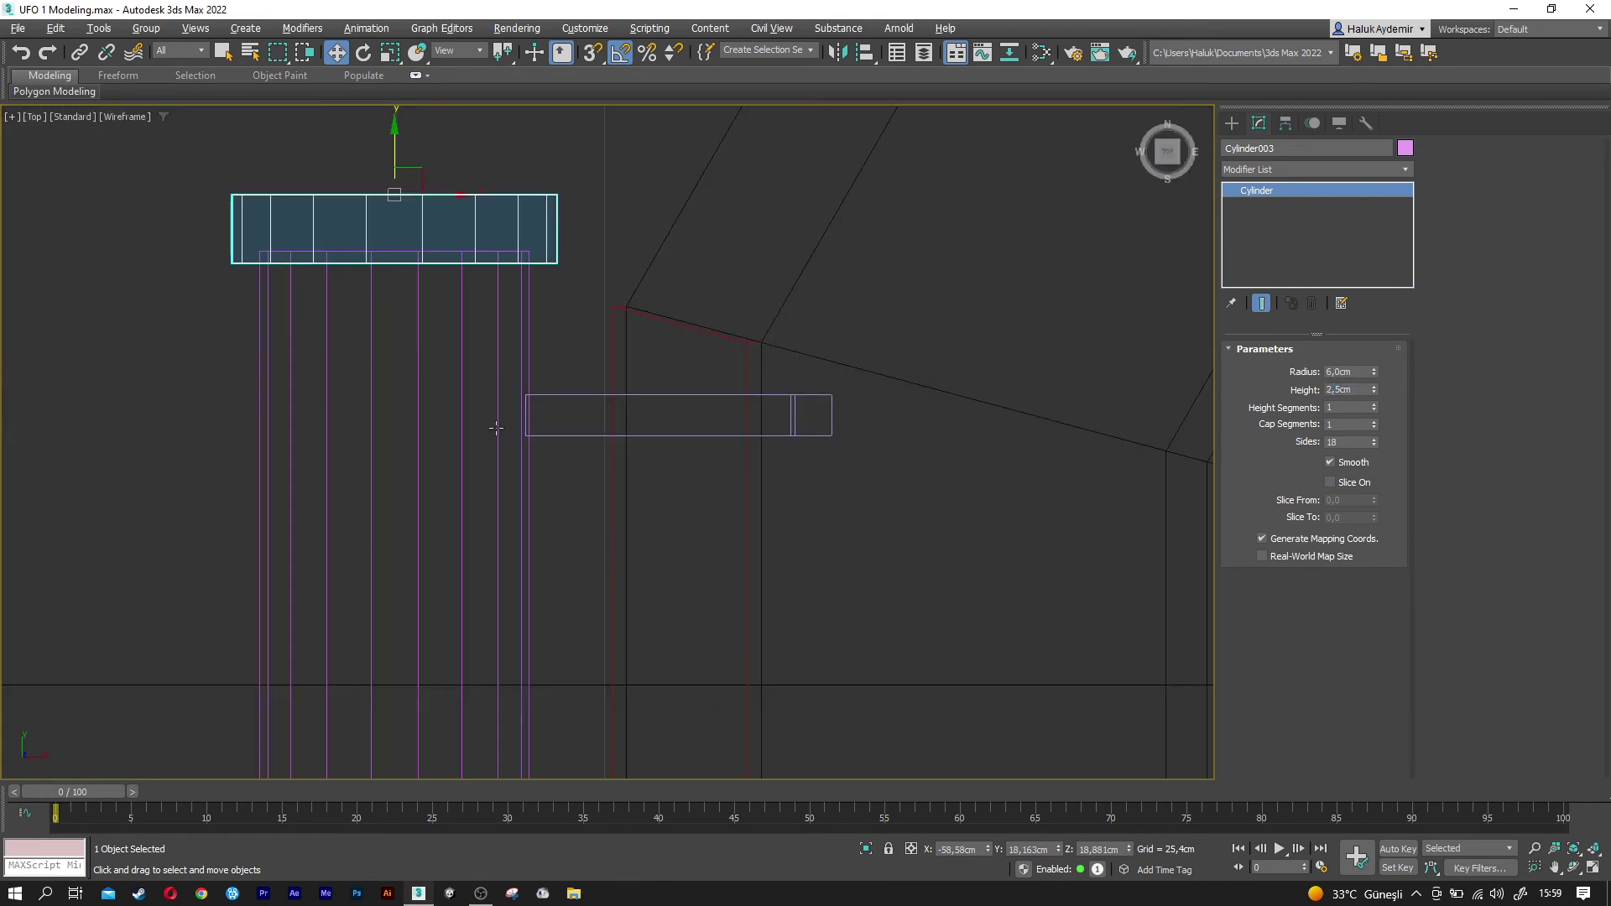
scroll(435, 334, "up", 2)
left_click_drag(456, 295, 455, 281)
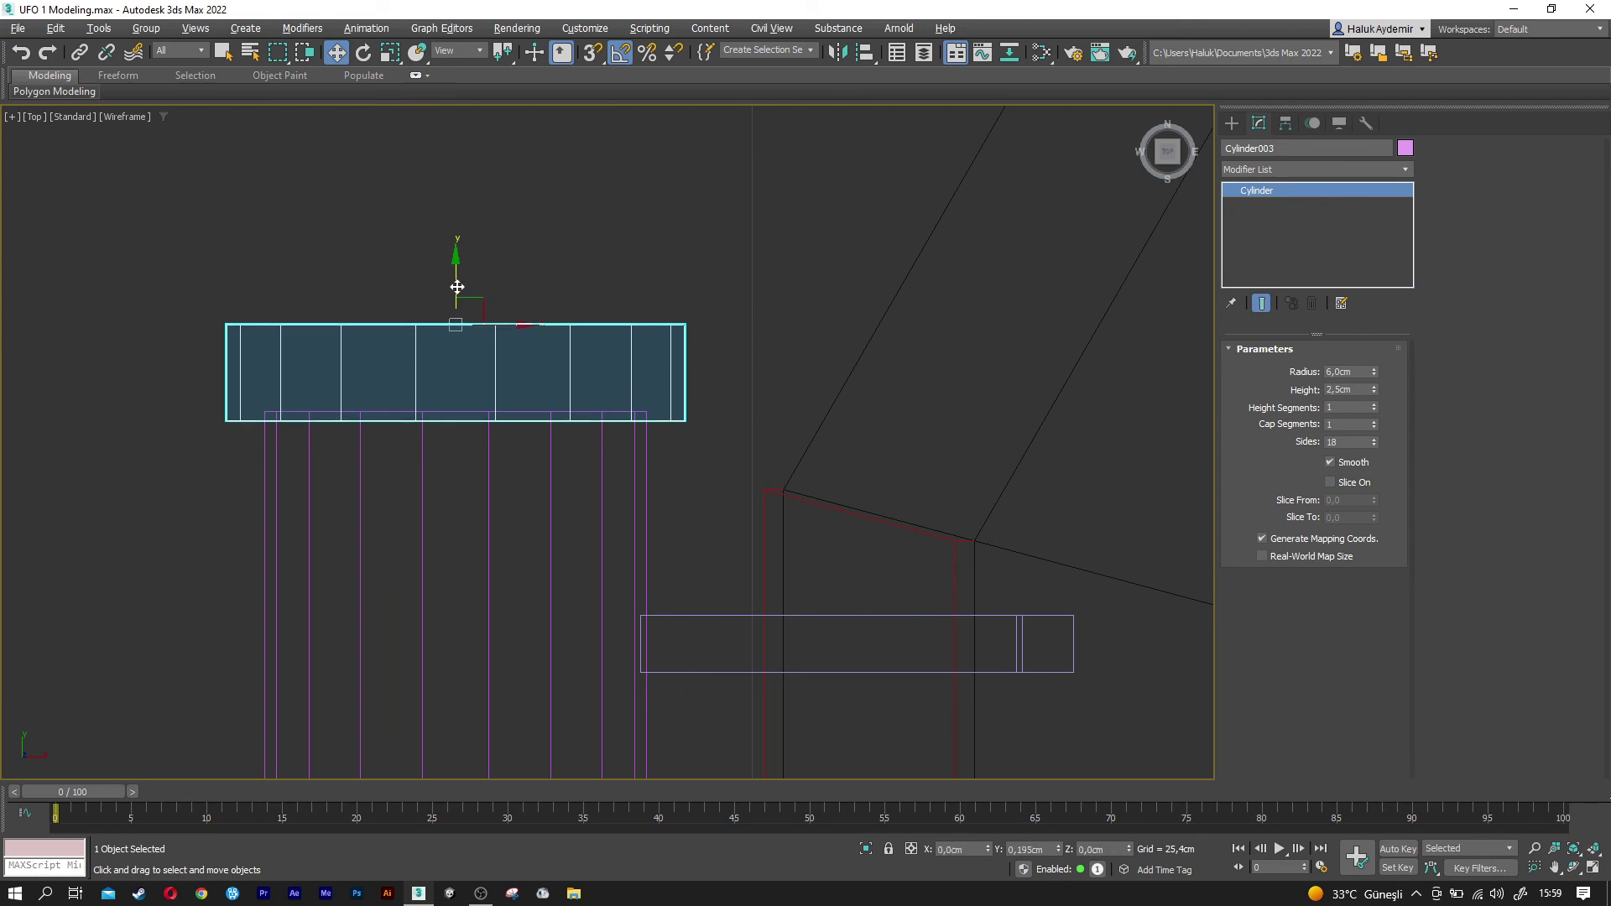
scroll(498, 332, "down", 3)
scroll(487, 384, "down", 2)
middle_click_drag(502, 361, 514, 277)
- Copy the disc to the cannon's other end and add it to the selection
left_click_drag(515, 256, 521, 532)
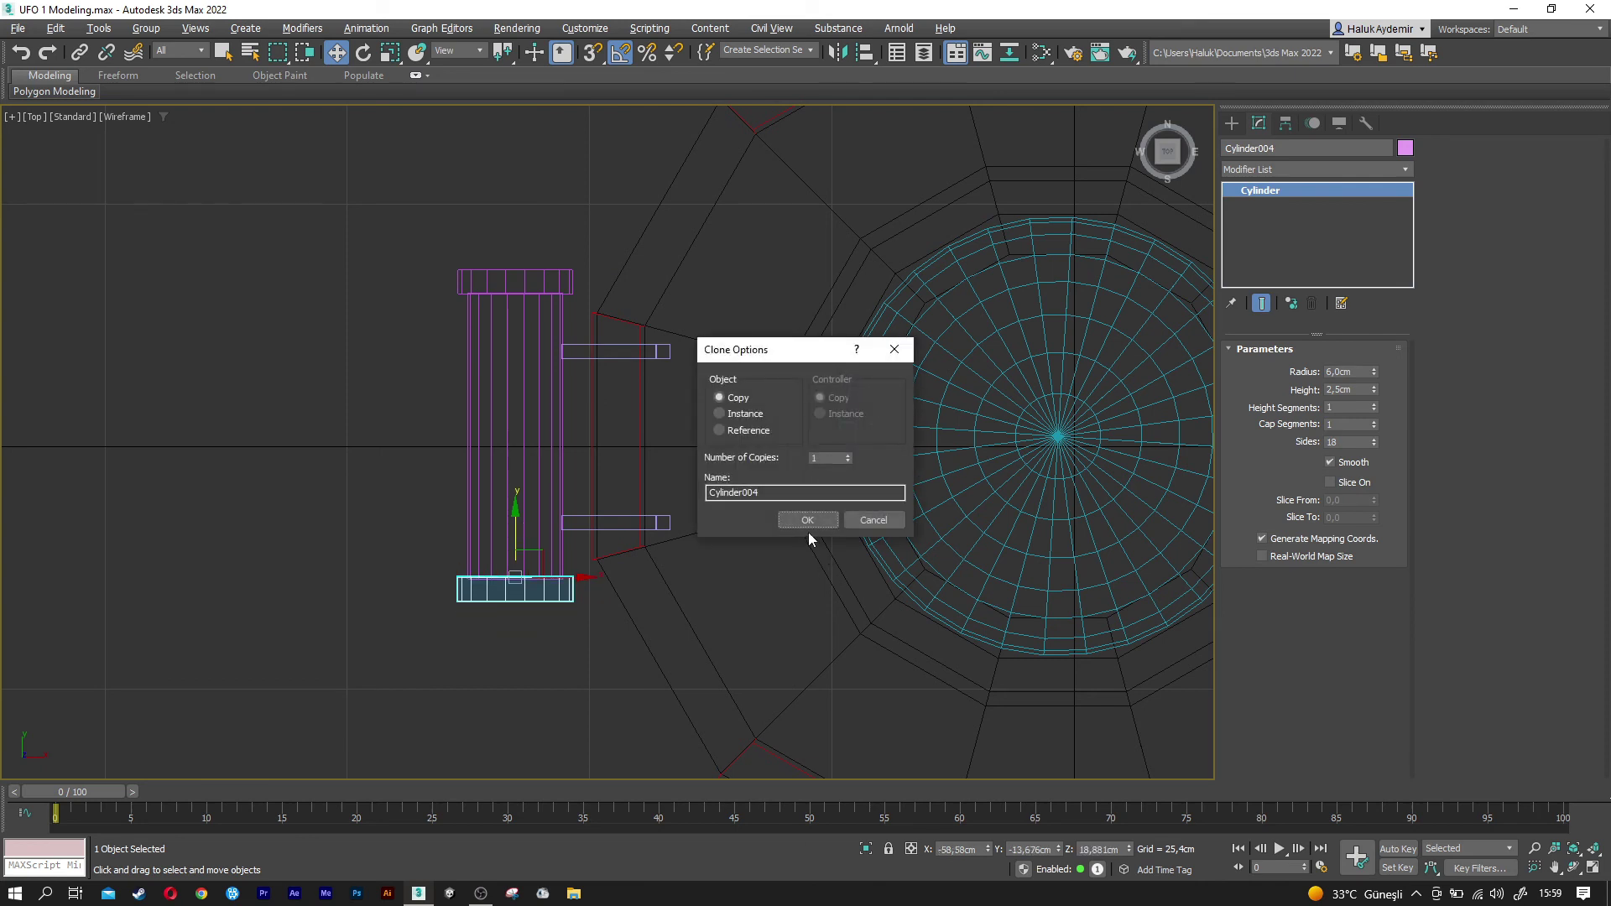
left_click(807, 521)
key("p")
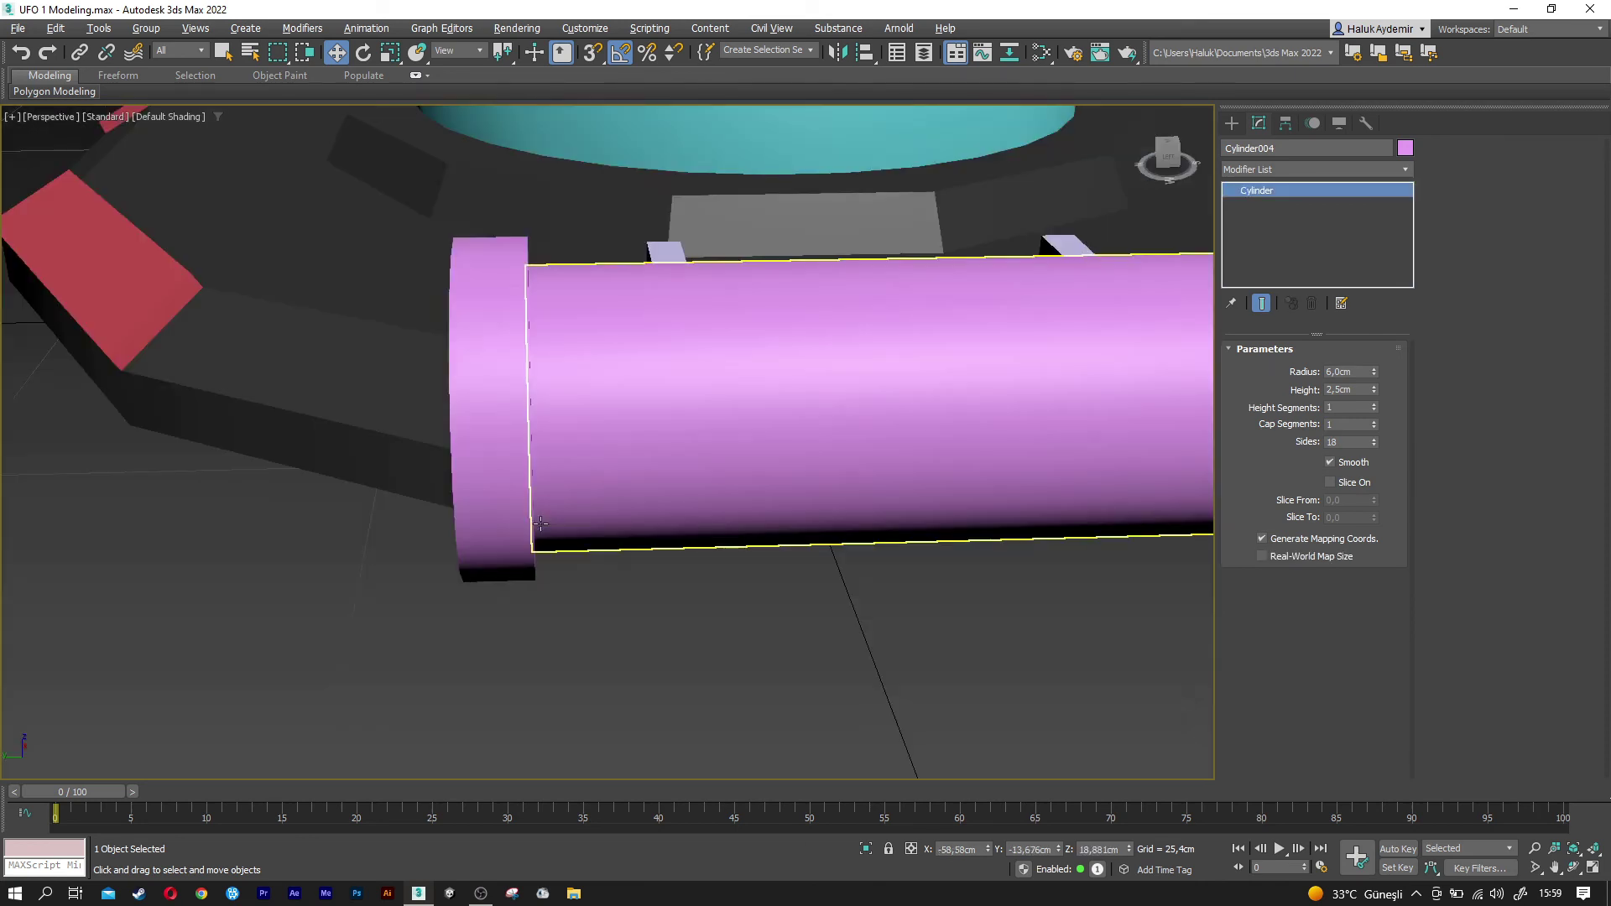
scroll(592, 523, "down", 3)
mouse_move(837, 540)
middle_mouse_down("alt")
mouse_move(703, 528)
mouse_move(892, 550)
mouse_move(639, 527)
mouse_move(713, 532)
mouse_move(673, 533)
mouse_move(856, 324)
middle_mouse_up("alt")
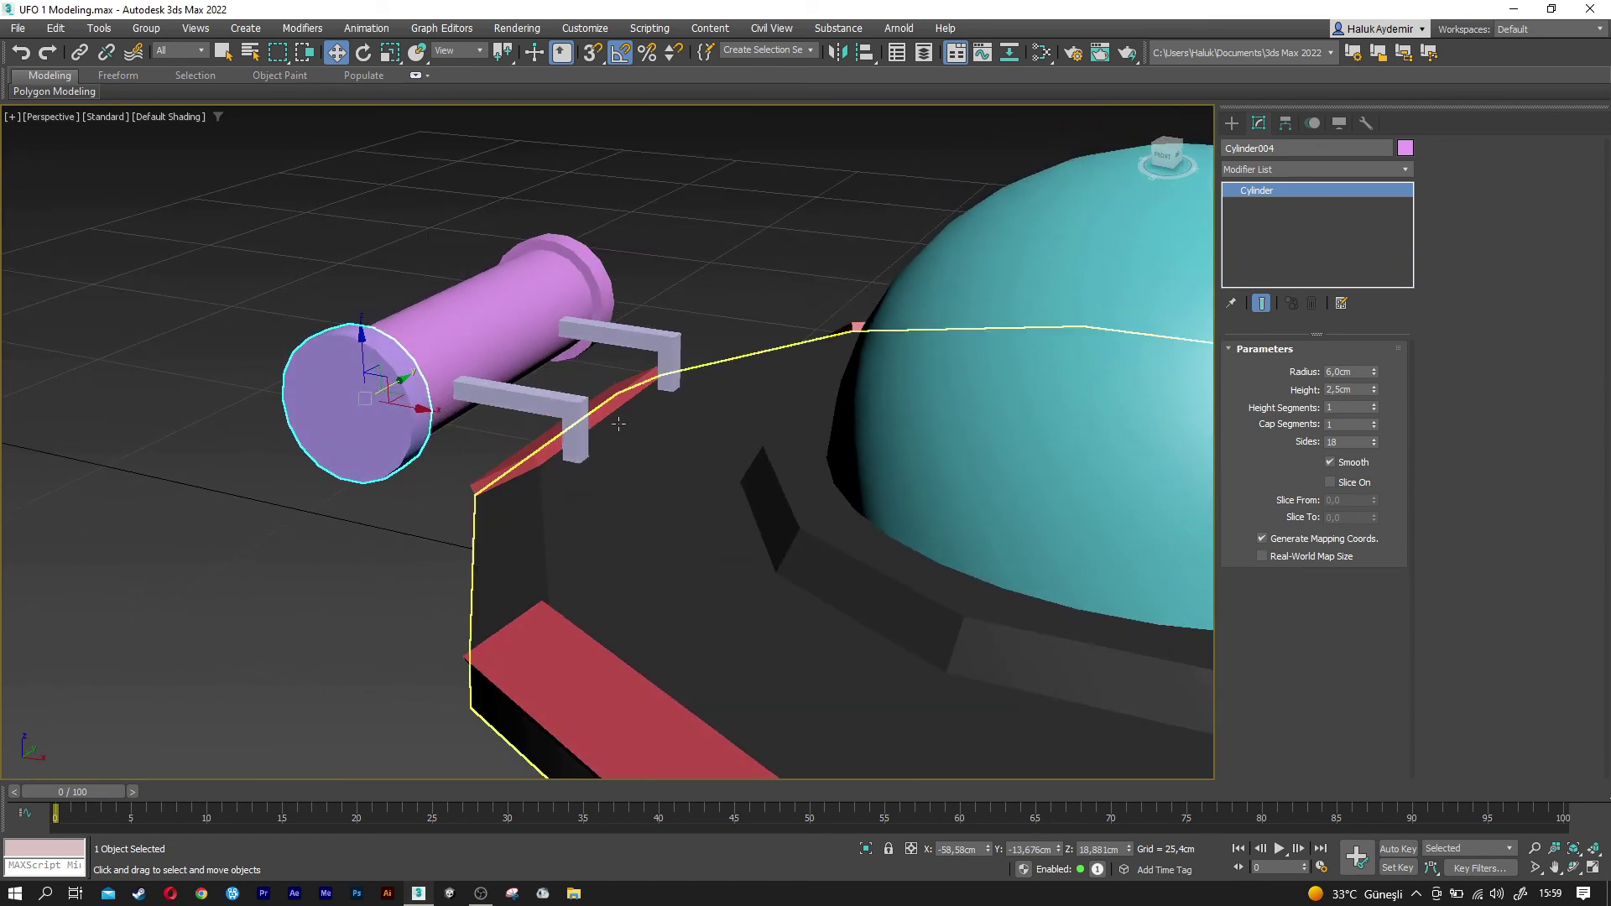
left_click(604, 289, "ctrl")
- Give the end caps and bracket bars a dark grey object colour
left_click(629, 344, "ctrl")
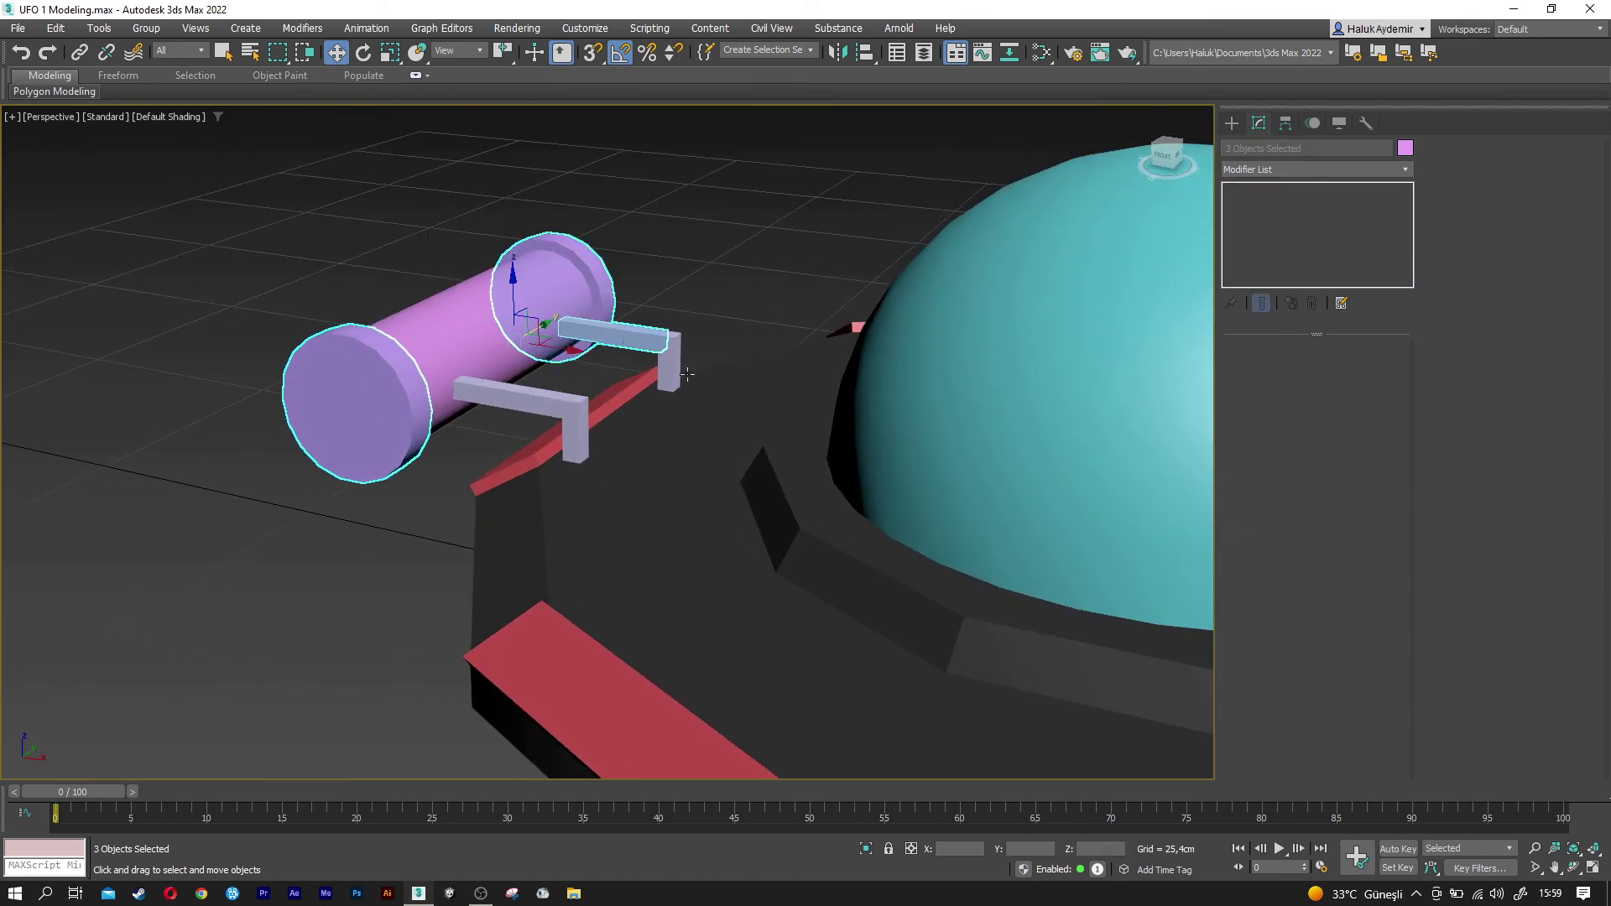
left_click(555, 392, "ctrl")
left_click(580, 437, "ctrl")
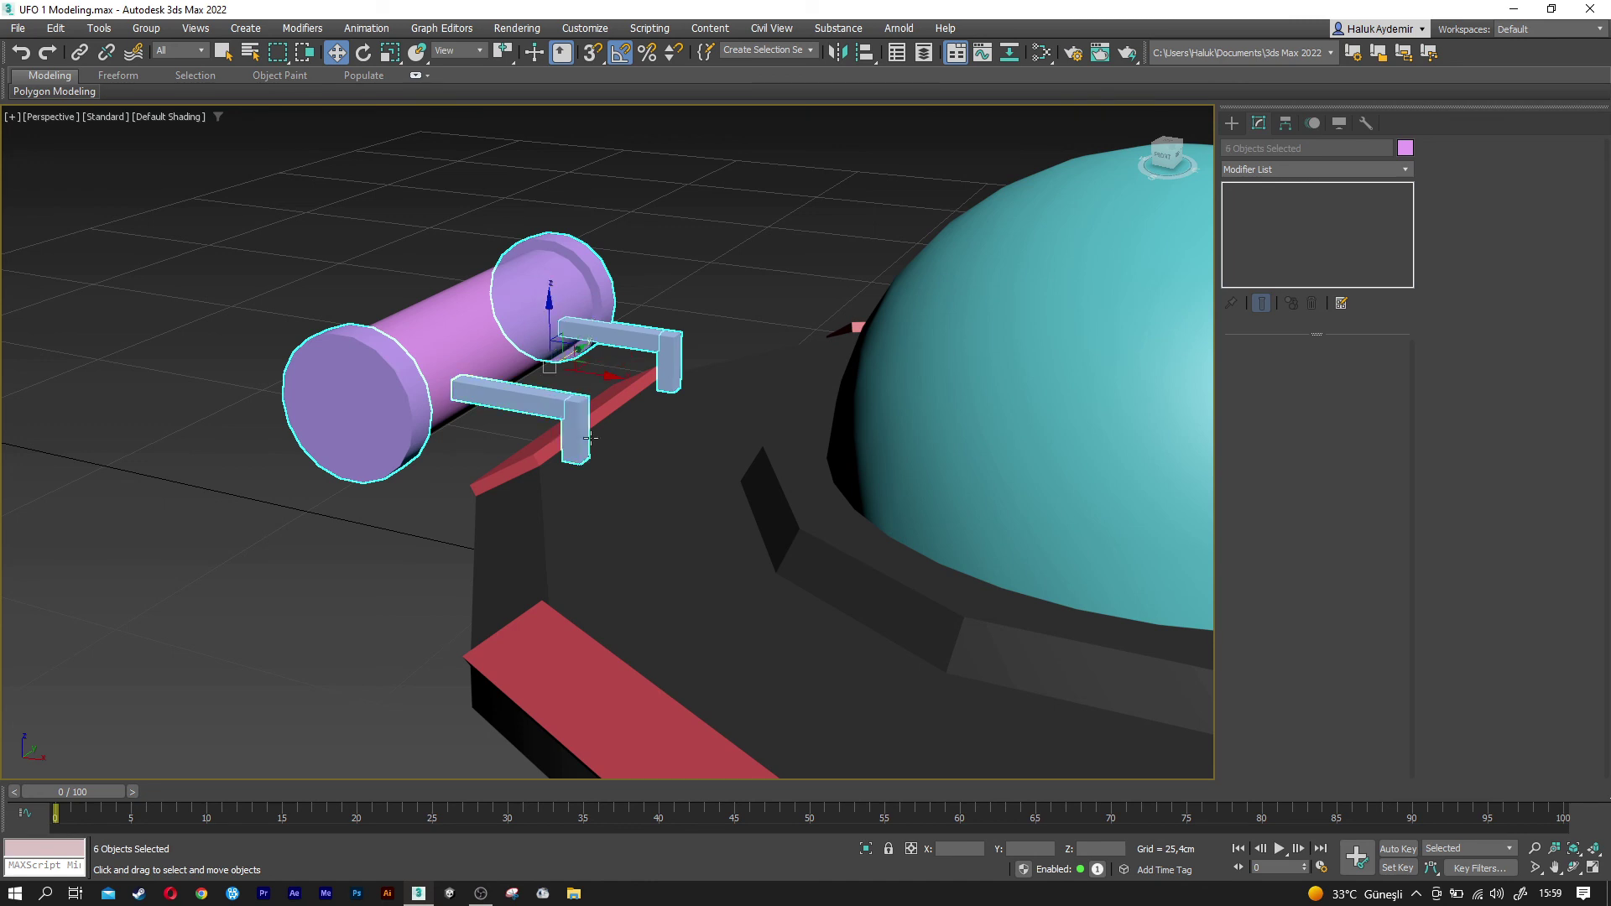
left_click(1406, 149)
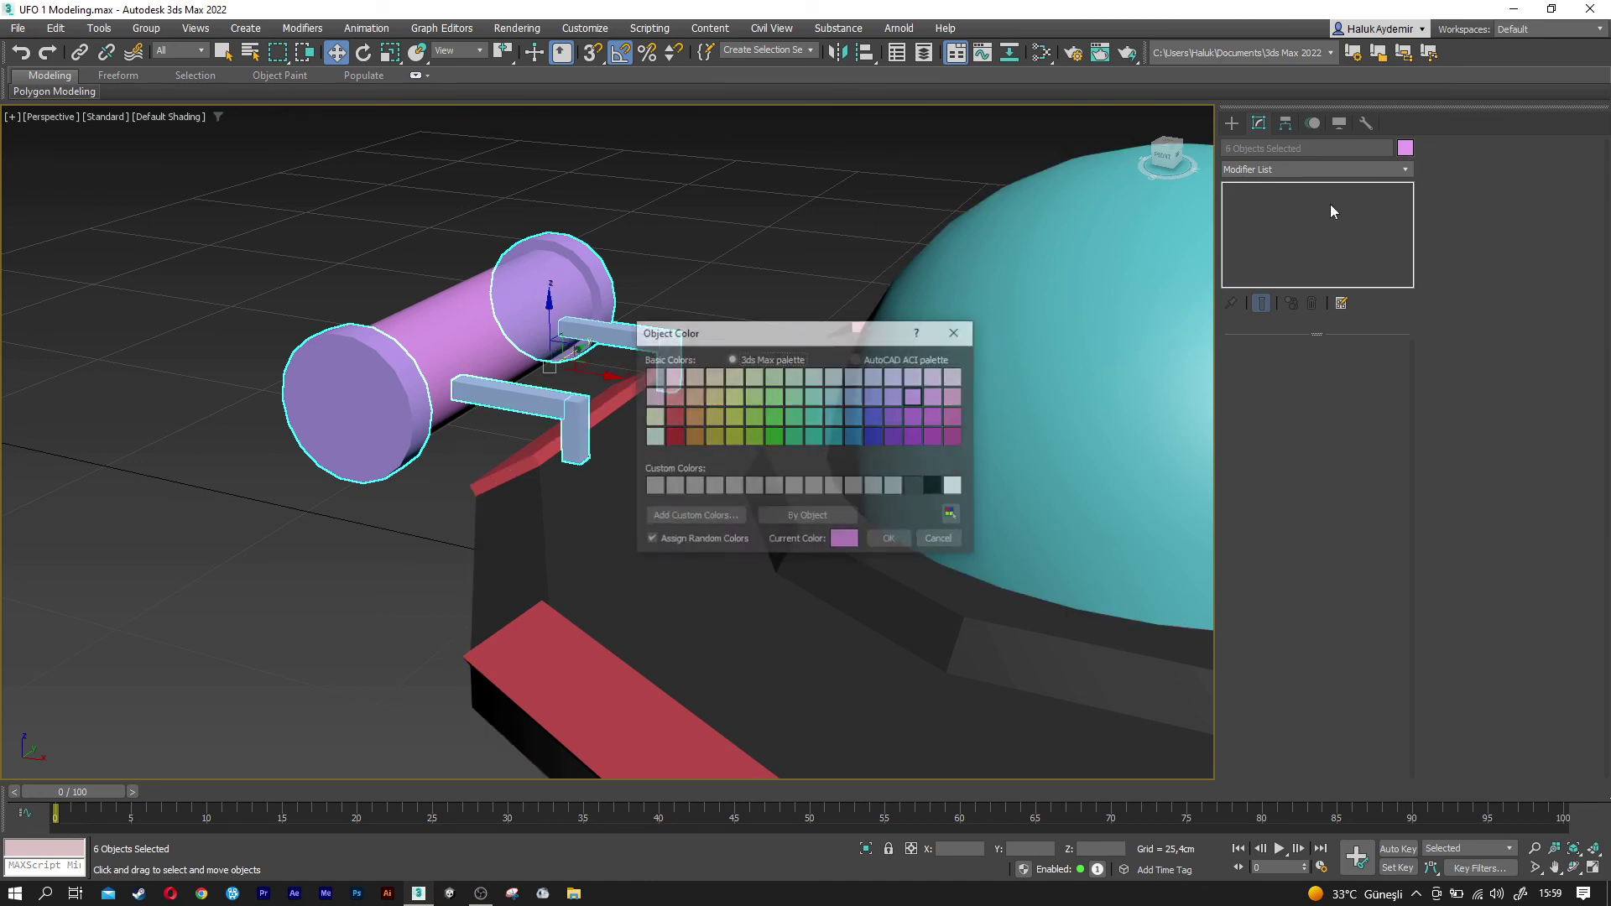
left_click(892, 541)
- Set the cannon barrel's object colour to red
left_click(470, 352)
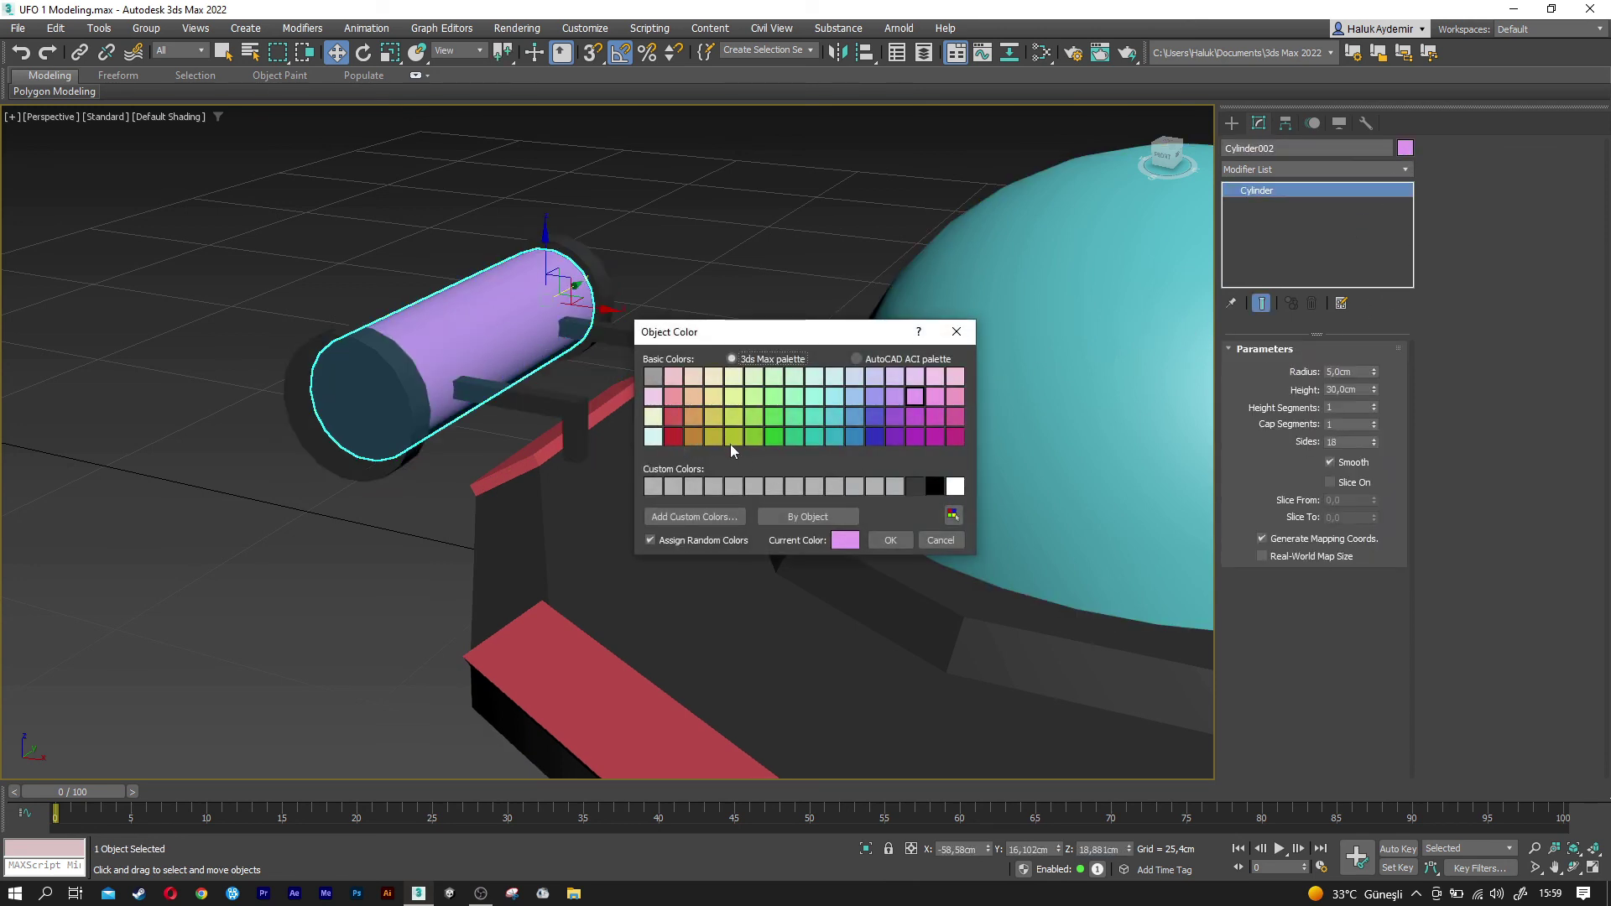
left_click(892, 540)
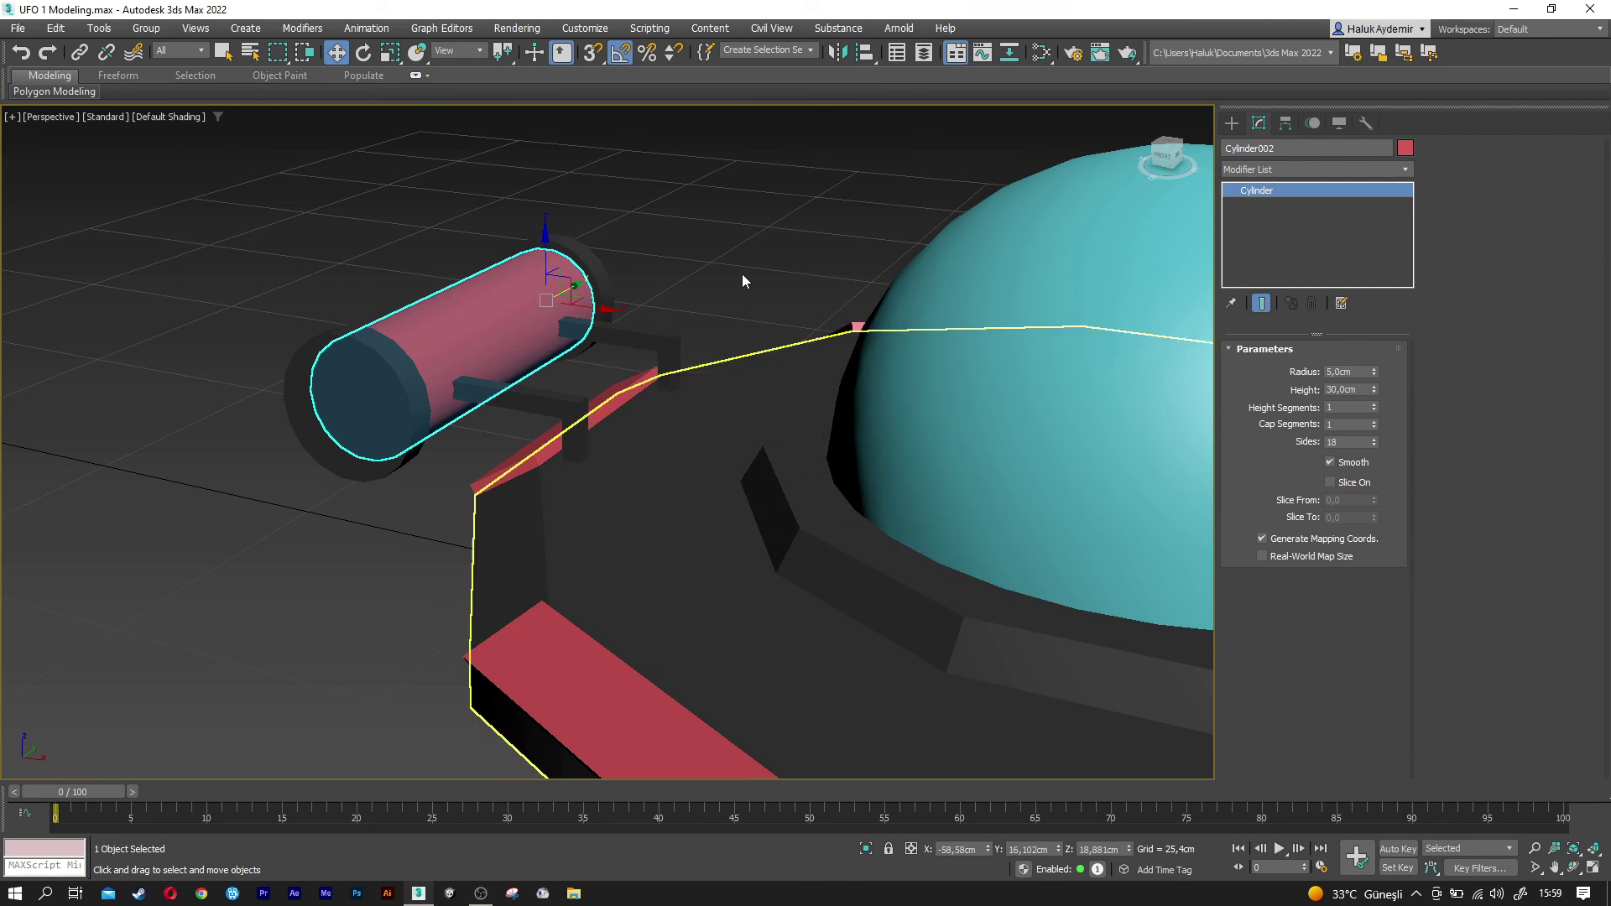
left_click(839, 285)
- Select all ten UFO parts and group them as Group001
scroll(712, 335, "down", 3)
scroll(713, 403, "down", 5)
middle_click_drag(716, 444, 674, 447)
left_click_drag(318, 261, 290, 236)
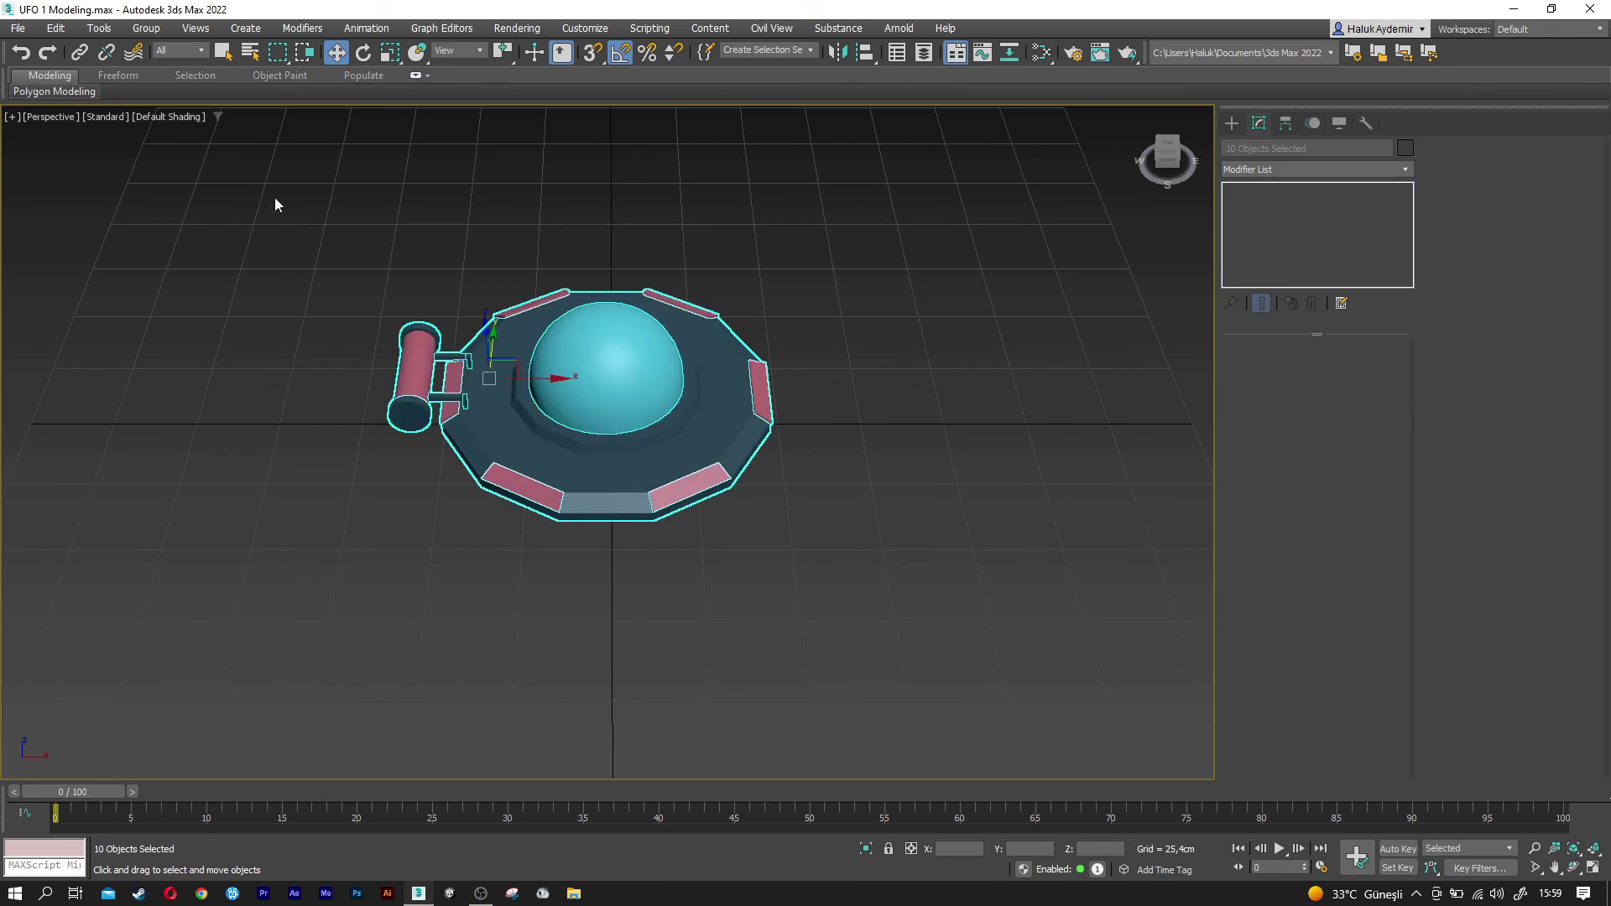
left_click(143, 28)
left_click(797, 483)
- Lift the grouped UFO high above the grid
scroll(621, 440, "down", 3)
scroll(621, 441, "down", 2)
middle_click_drag(621, 441, 614, 401, "alt")
left_click_drag(563, 333, 557, 252)
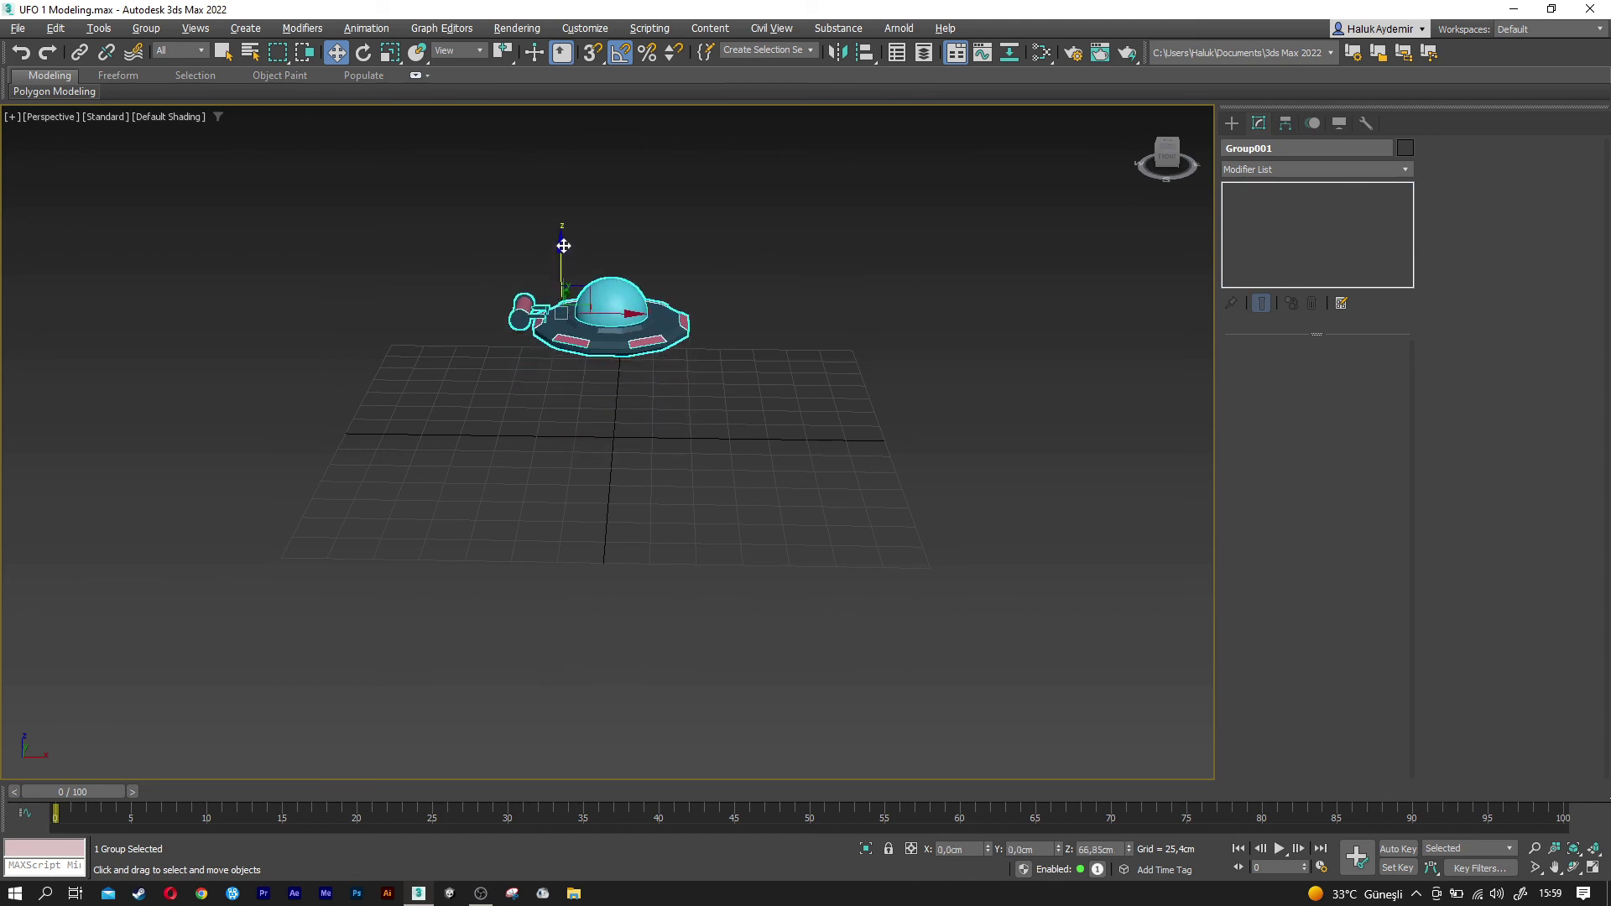
scroll(571, 285, "up", 2)
scroll(580, 302, "up", 2)
scroll(583, 312, "up", 2)
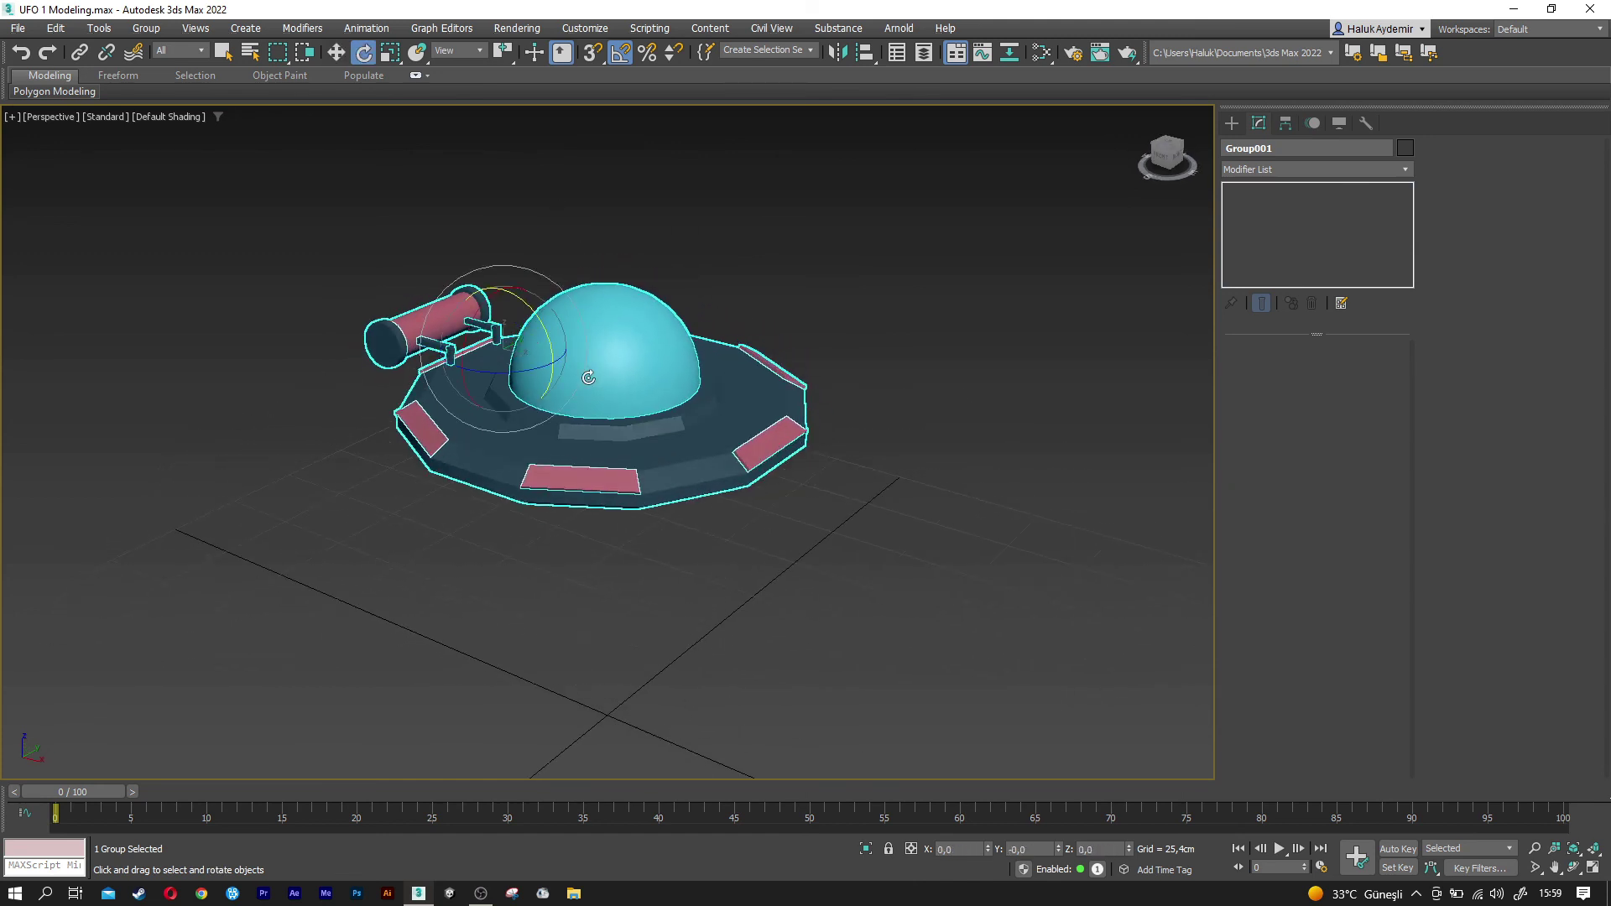
- Tilt the UFO 25 degrees about X, then deselect it
mouse_move(504, 323)
left_mouse_down()
mouse_move(493, 340)
mouse_move(515, 315)
mouse_move(528, 395)
left_mouse_up()
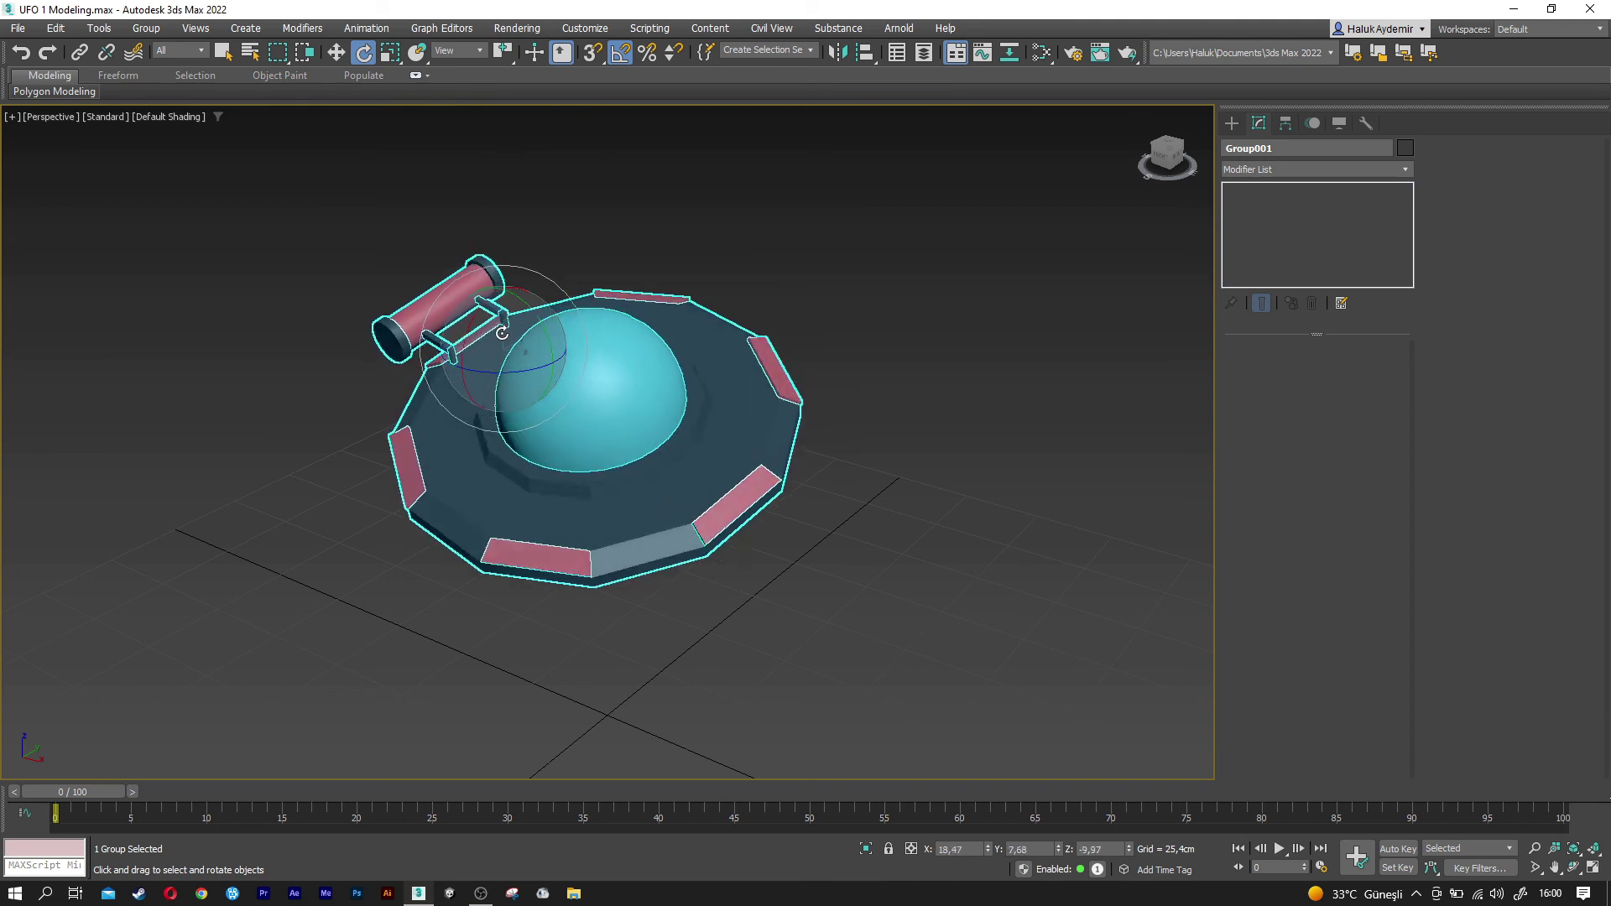
key("w")
left_click(827, 467)
mouse_move(827, 466)
middle_mouse_down("alt")
mouse_move(841, 488)
mouse_move(567, 455)
mouse_move(378, 459)
mouse_move(265, 472)
mouse_move(258, 497)
middle_mouse_up("alt")
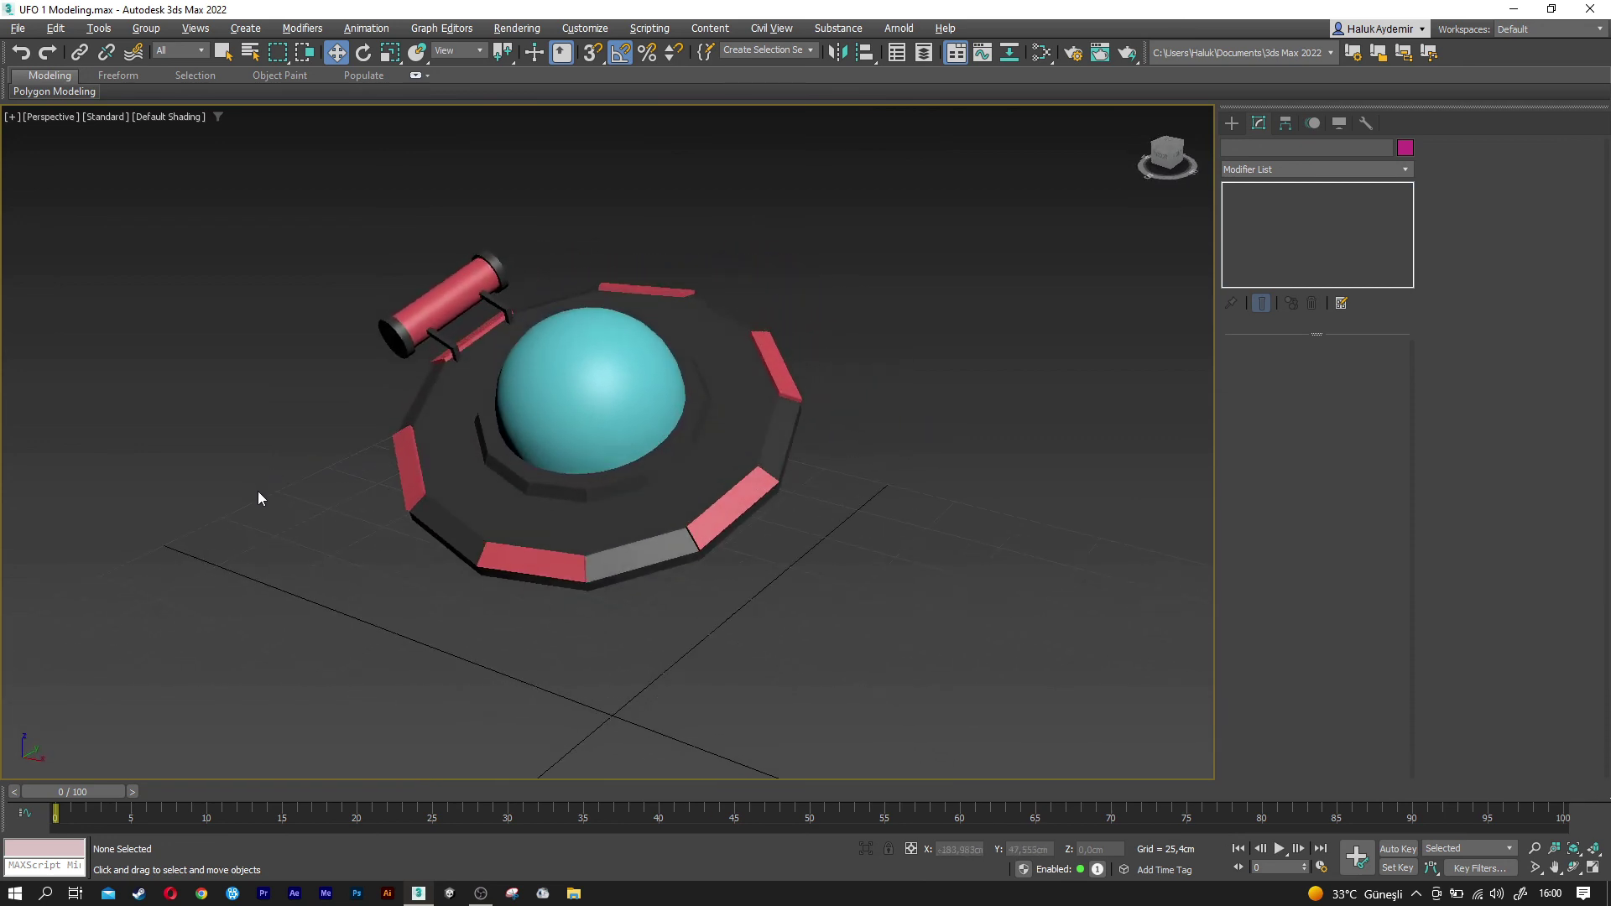